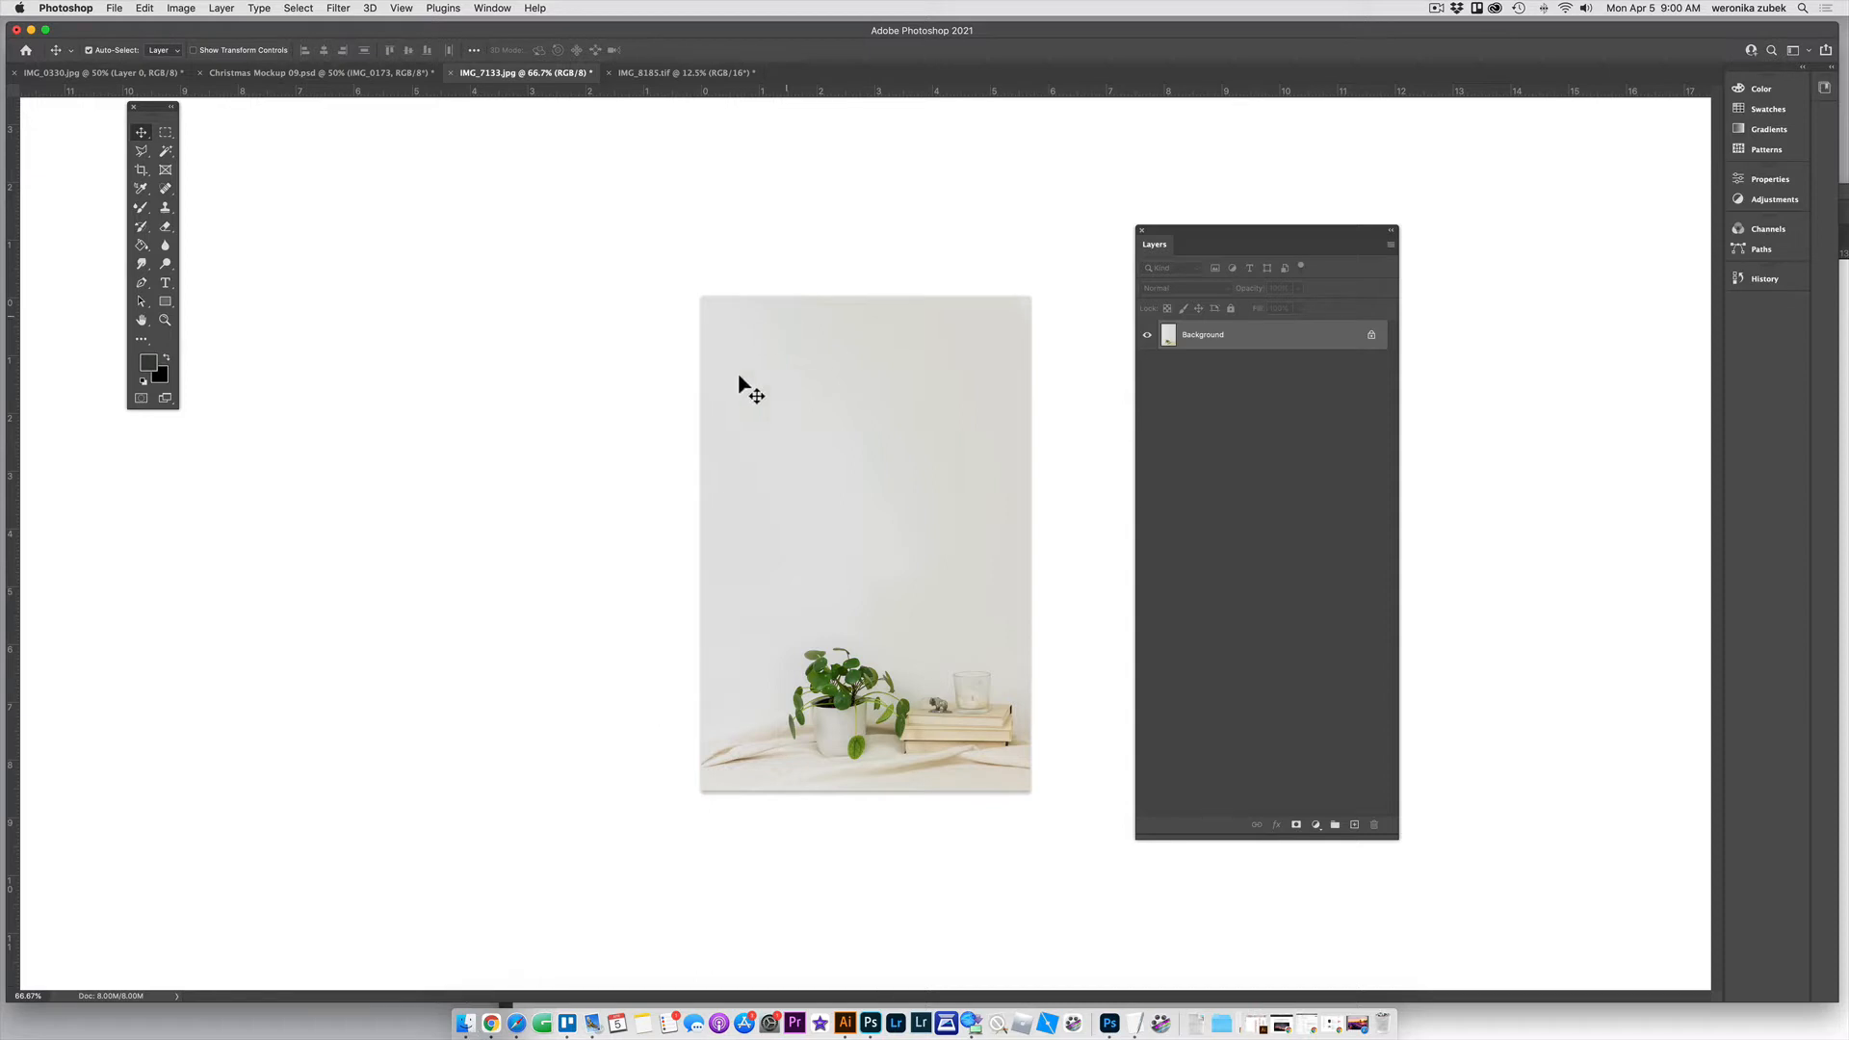
click(466, 1025)
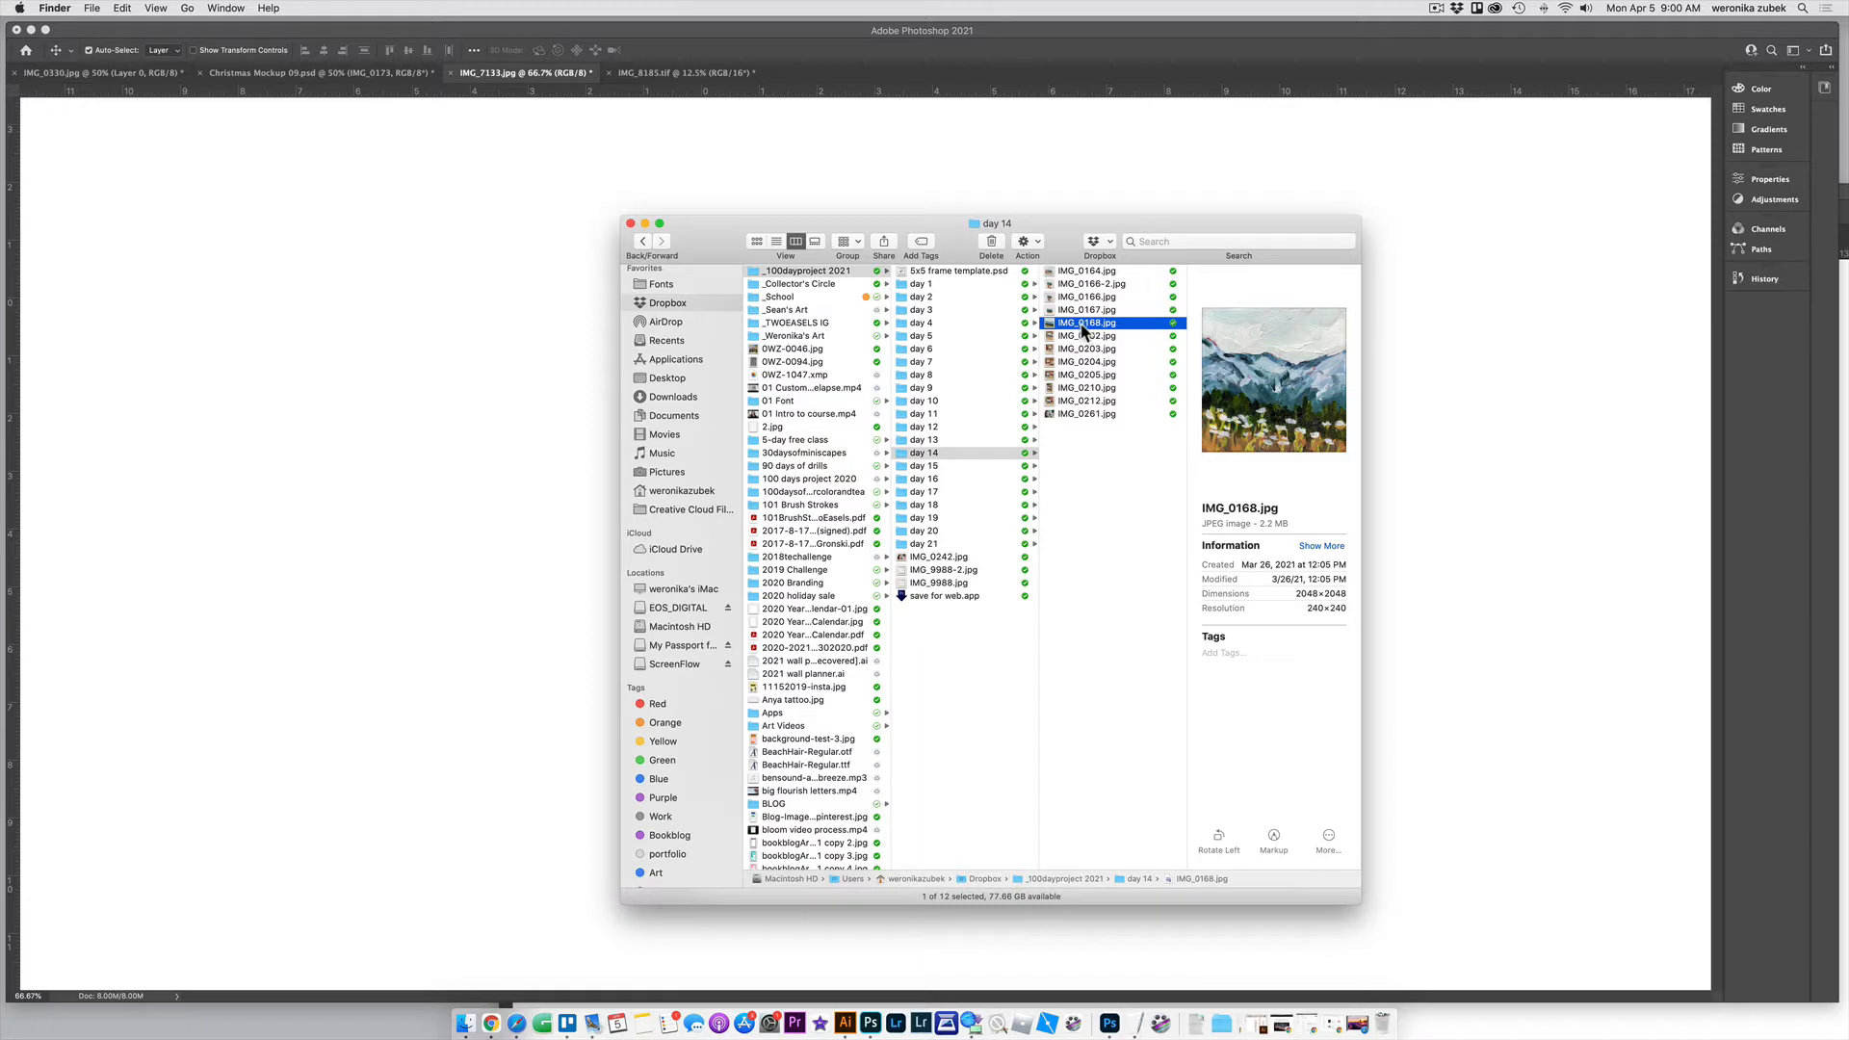
drag(1085, 328, 562, 420)
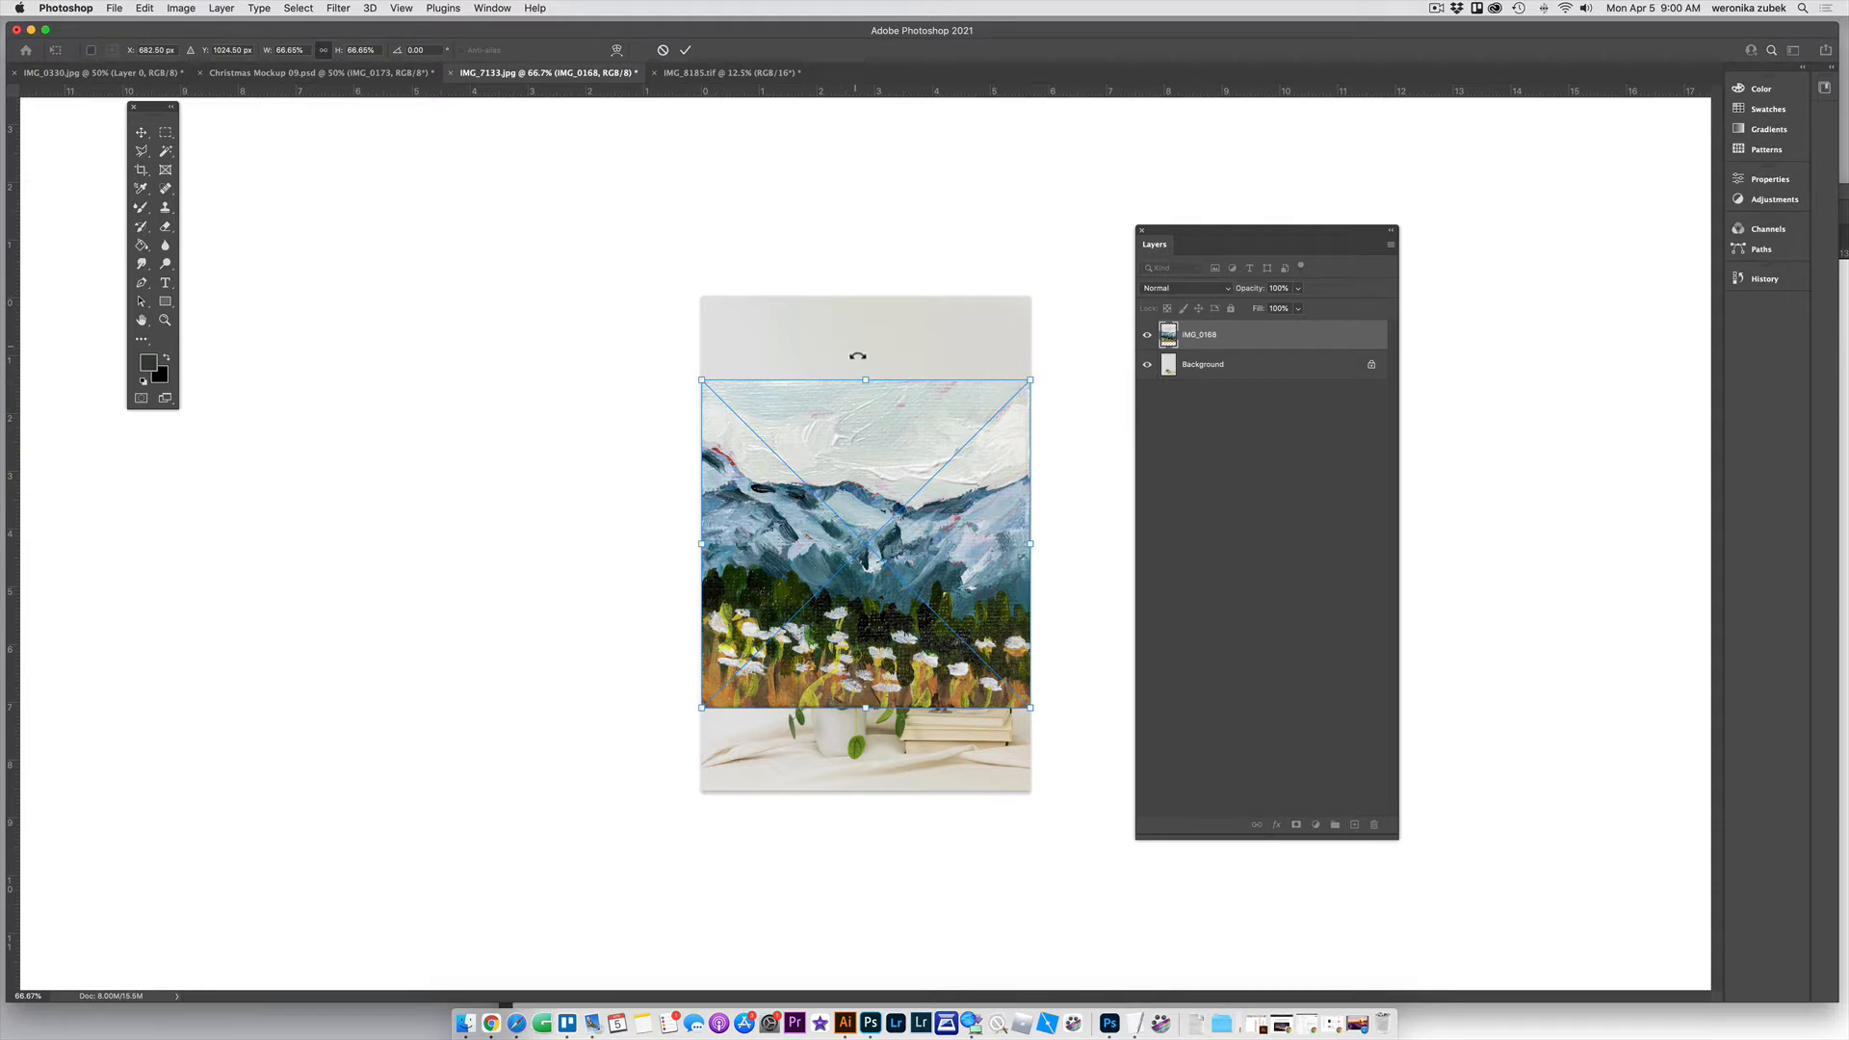
click(323, 51)
mouse_move(1033, 377)
mouse_down()
mouse_move(904, 508)
mouse_move(1023, 385)
mouse_up()
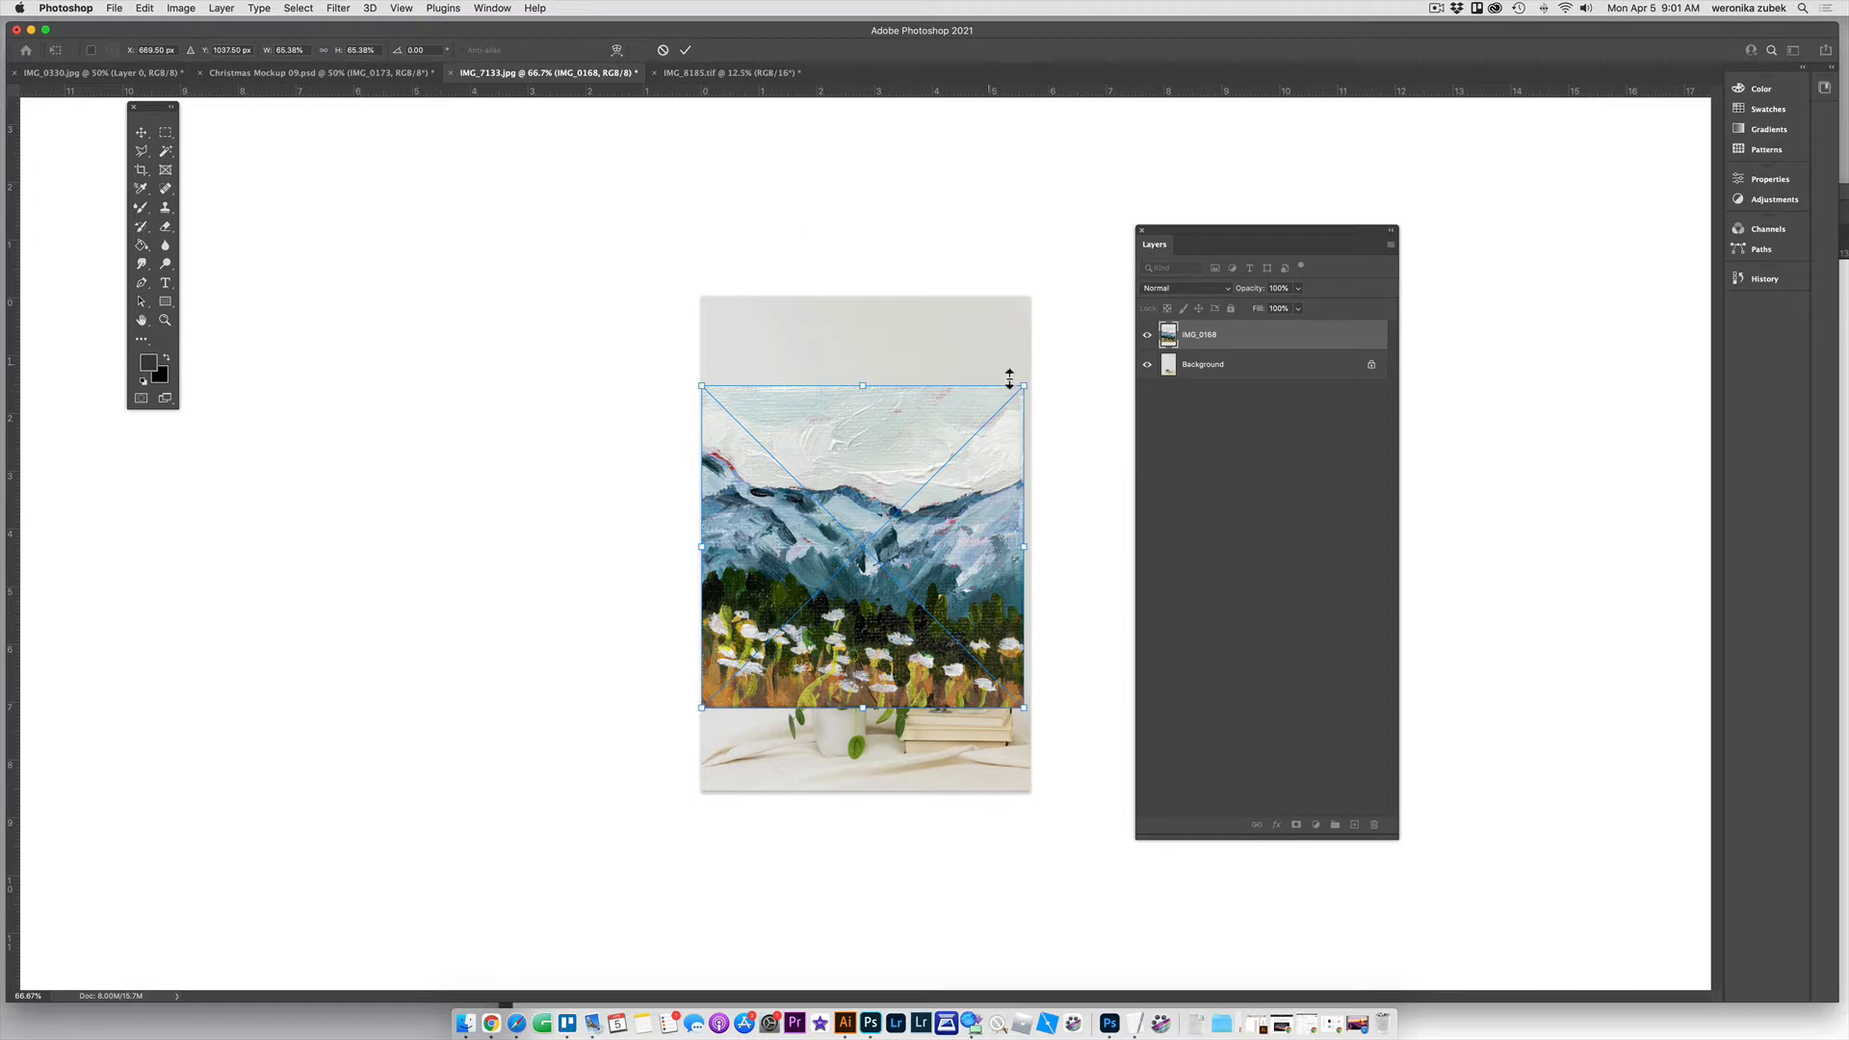
drag(1025, 387, 977, 431)
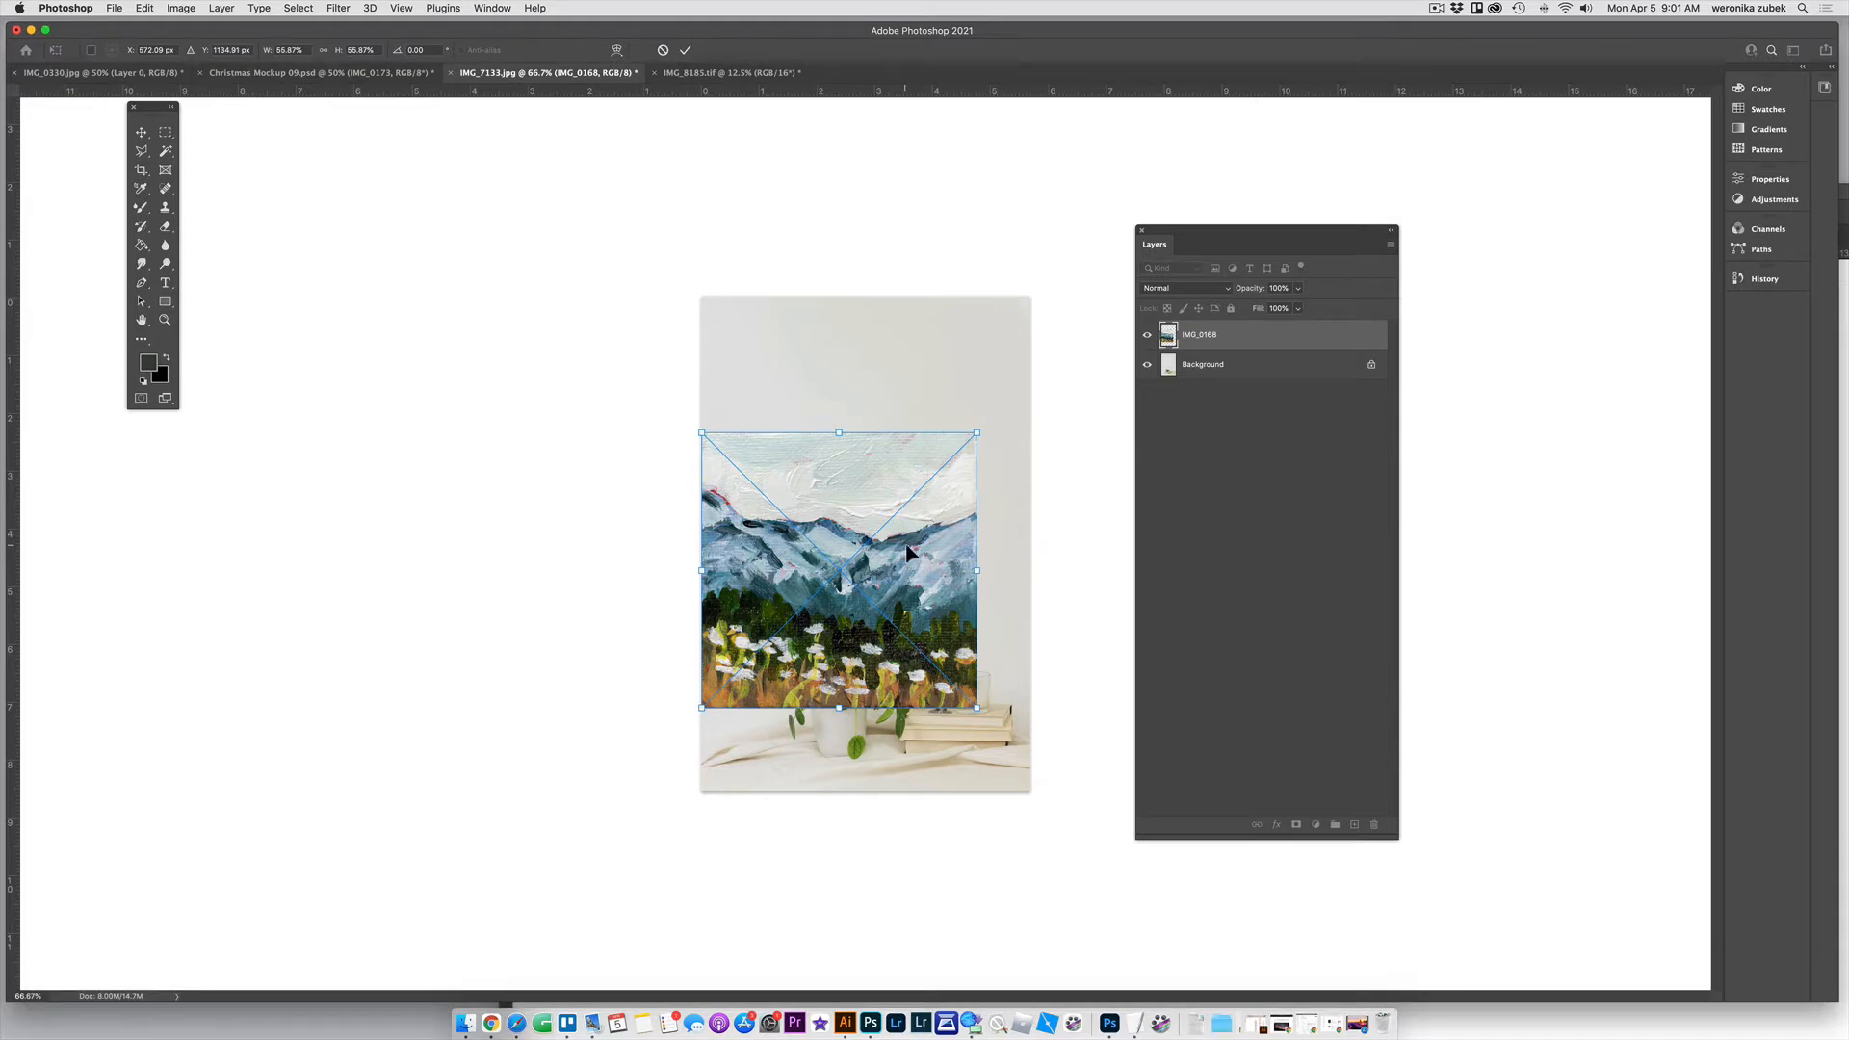
drag(882, 568, 909, 481)
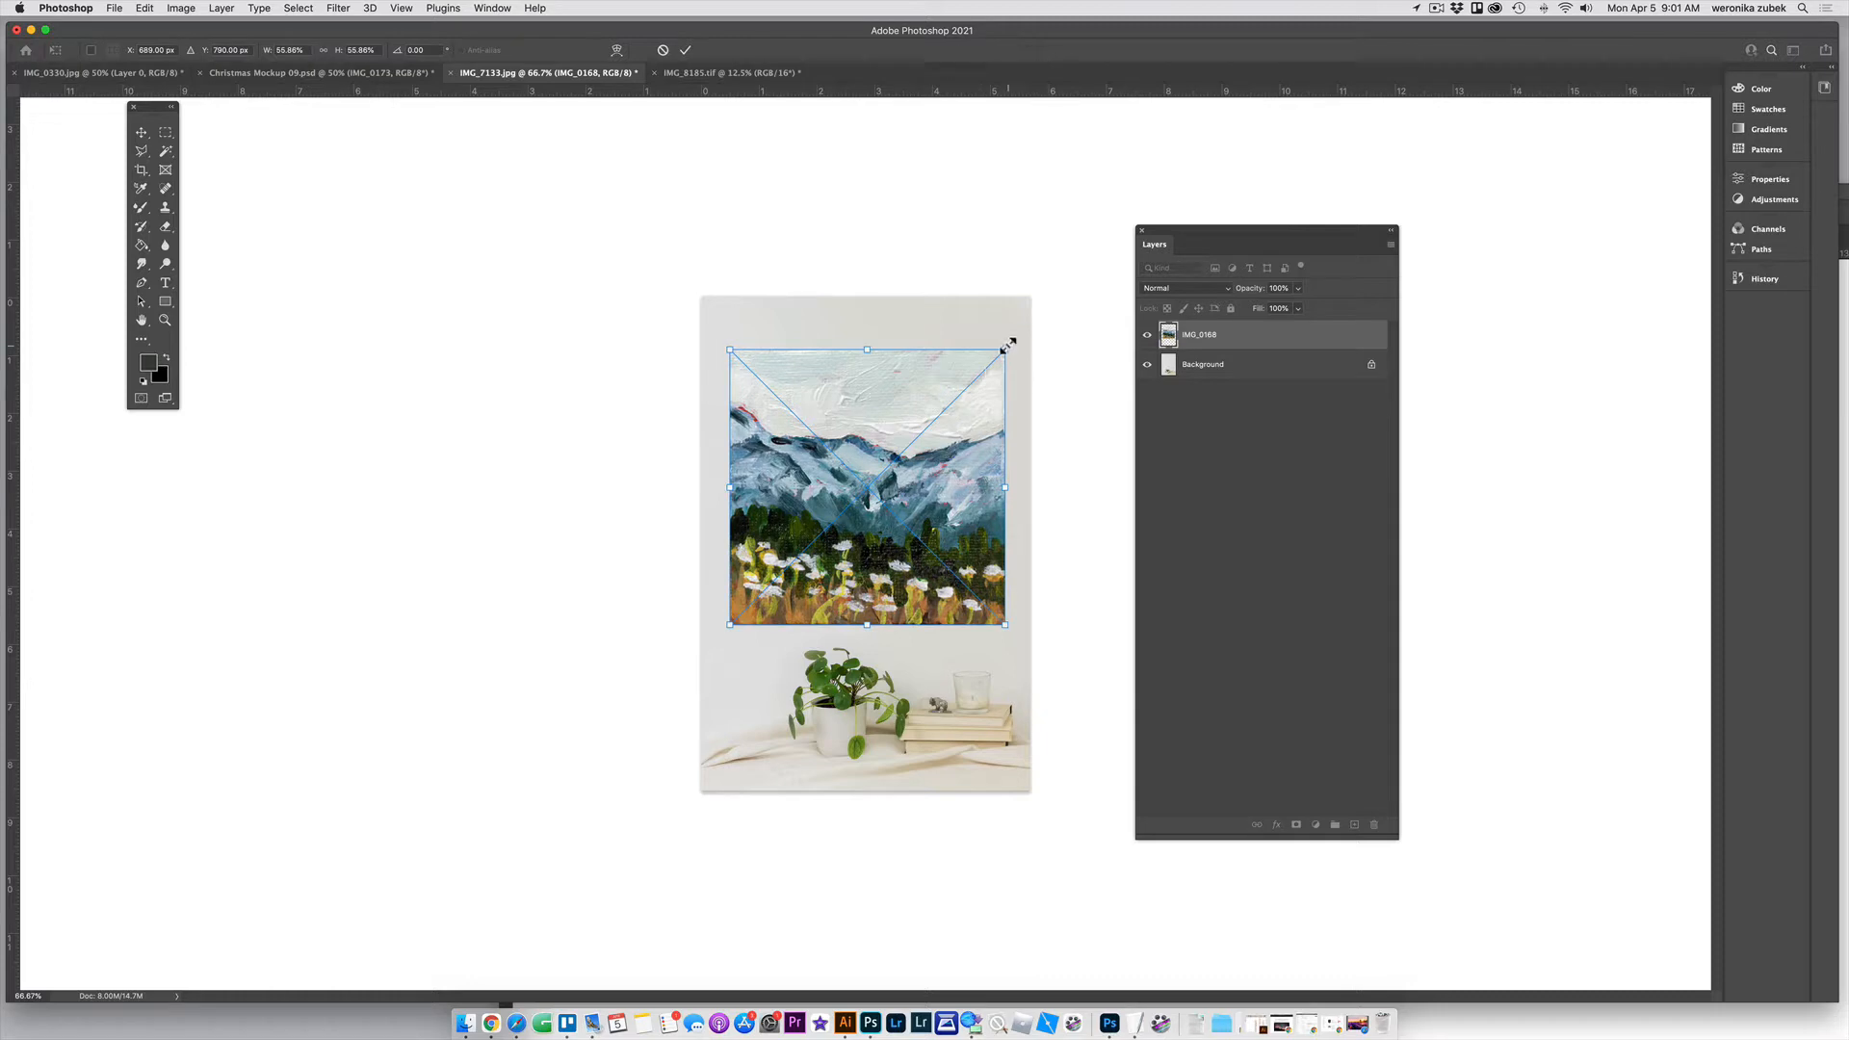
drag(1003, 351, 944, 412)
mouse_move(905, 481)
mouse_down()
mouse_move(932, 435)
mouse_move(939, 449)
mouse_up()
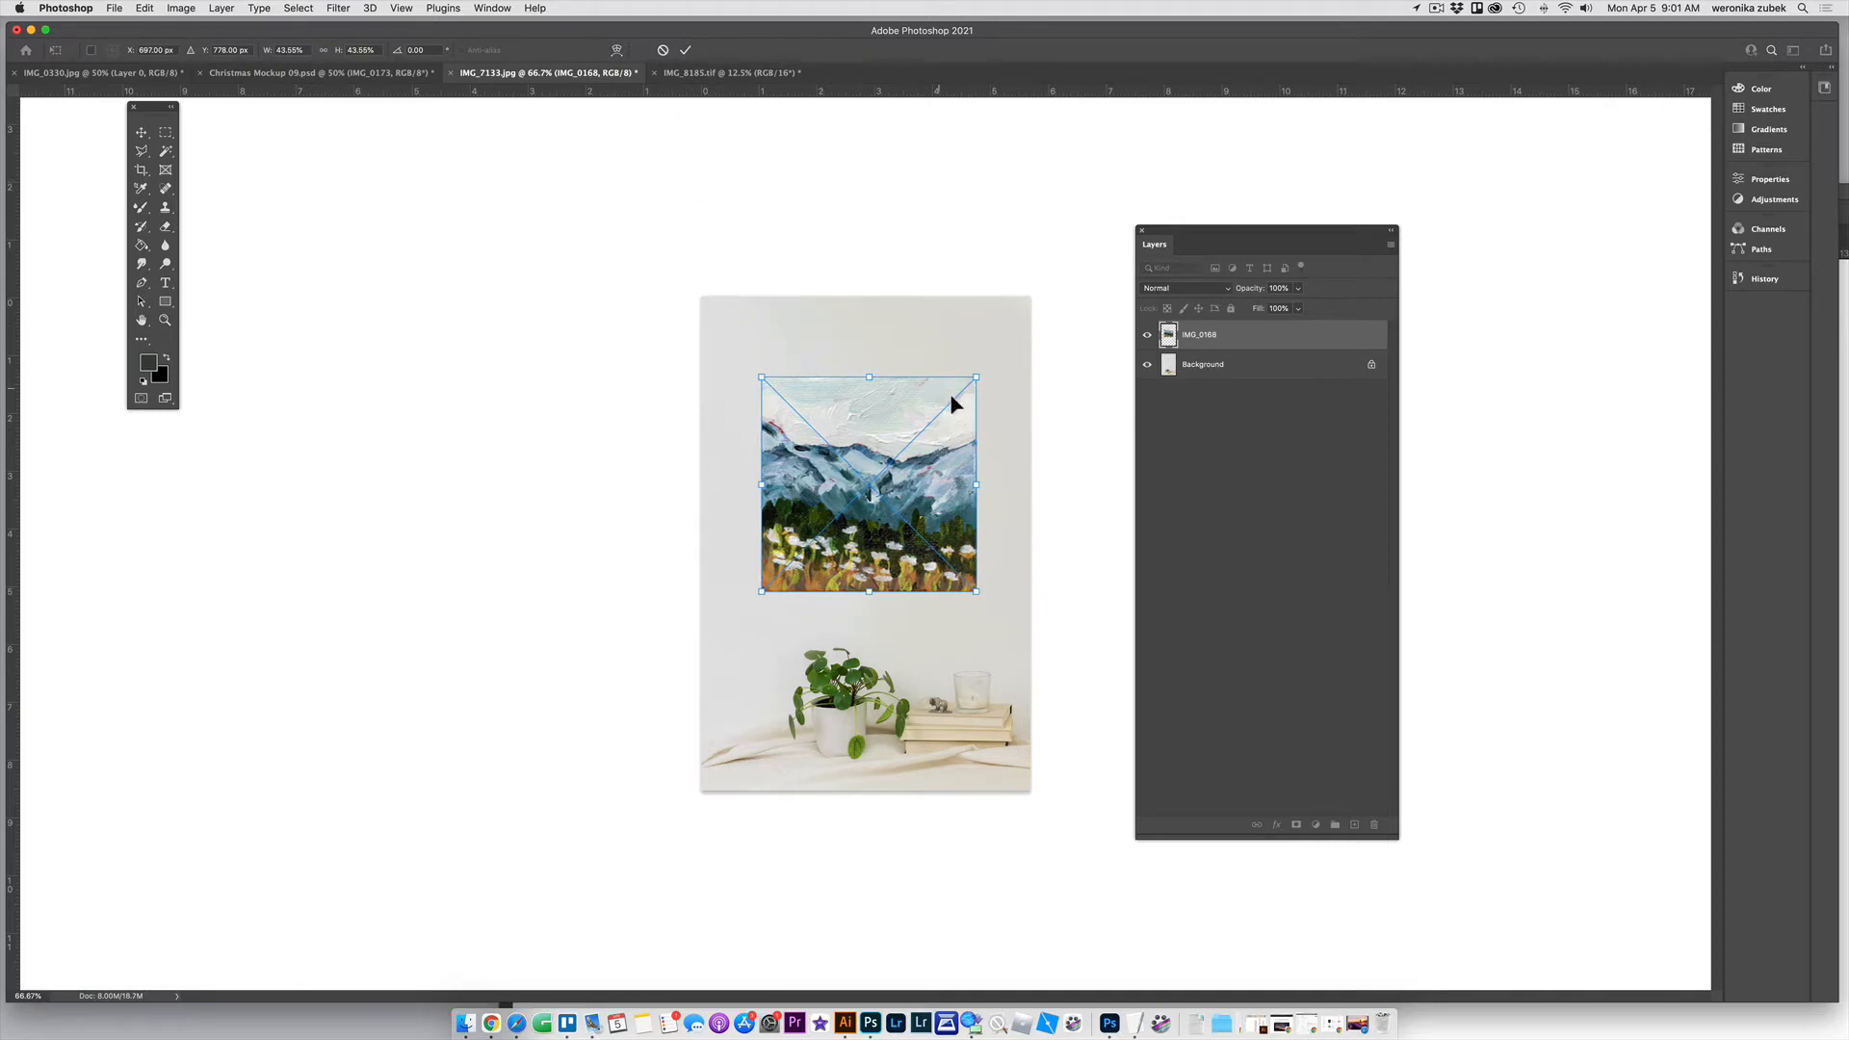
drag(978, 377, 864, 465)
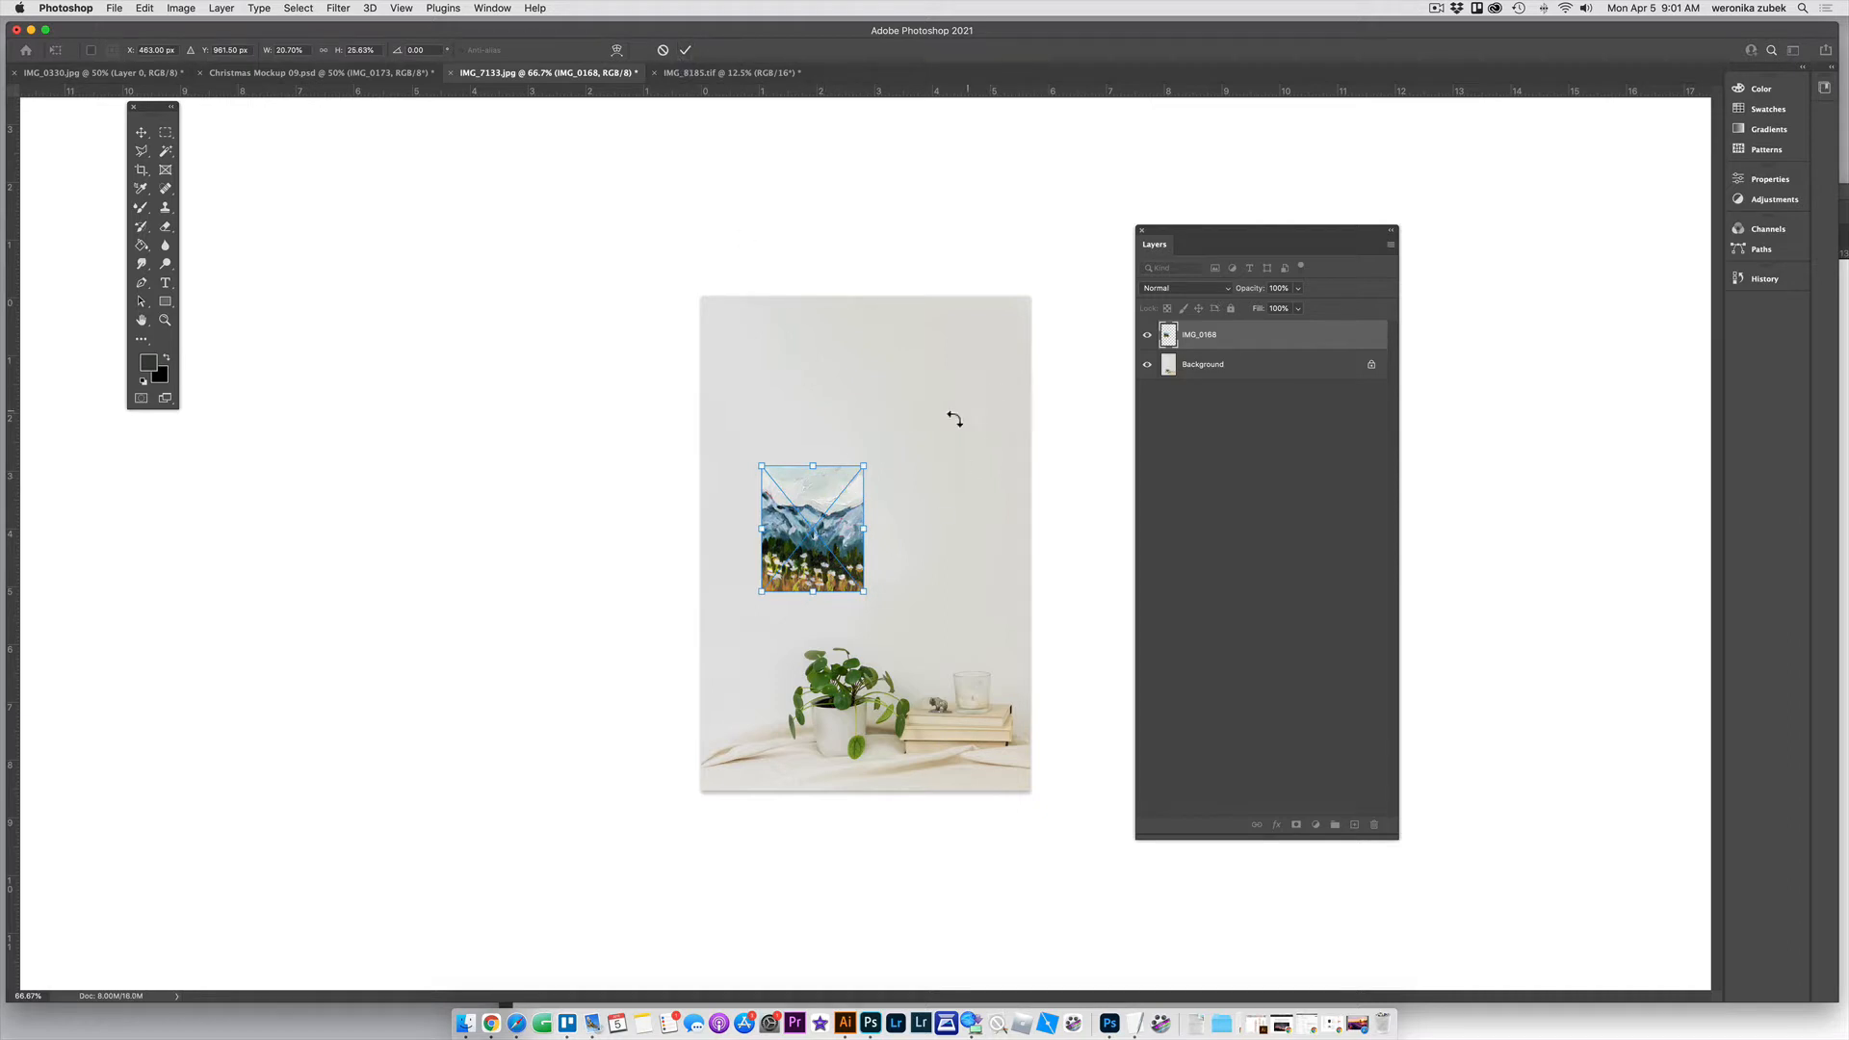
drag(865, 469, 969, 371)
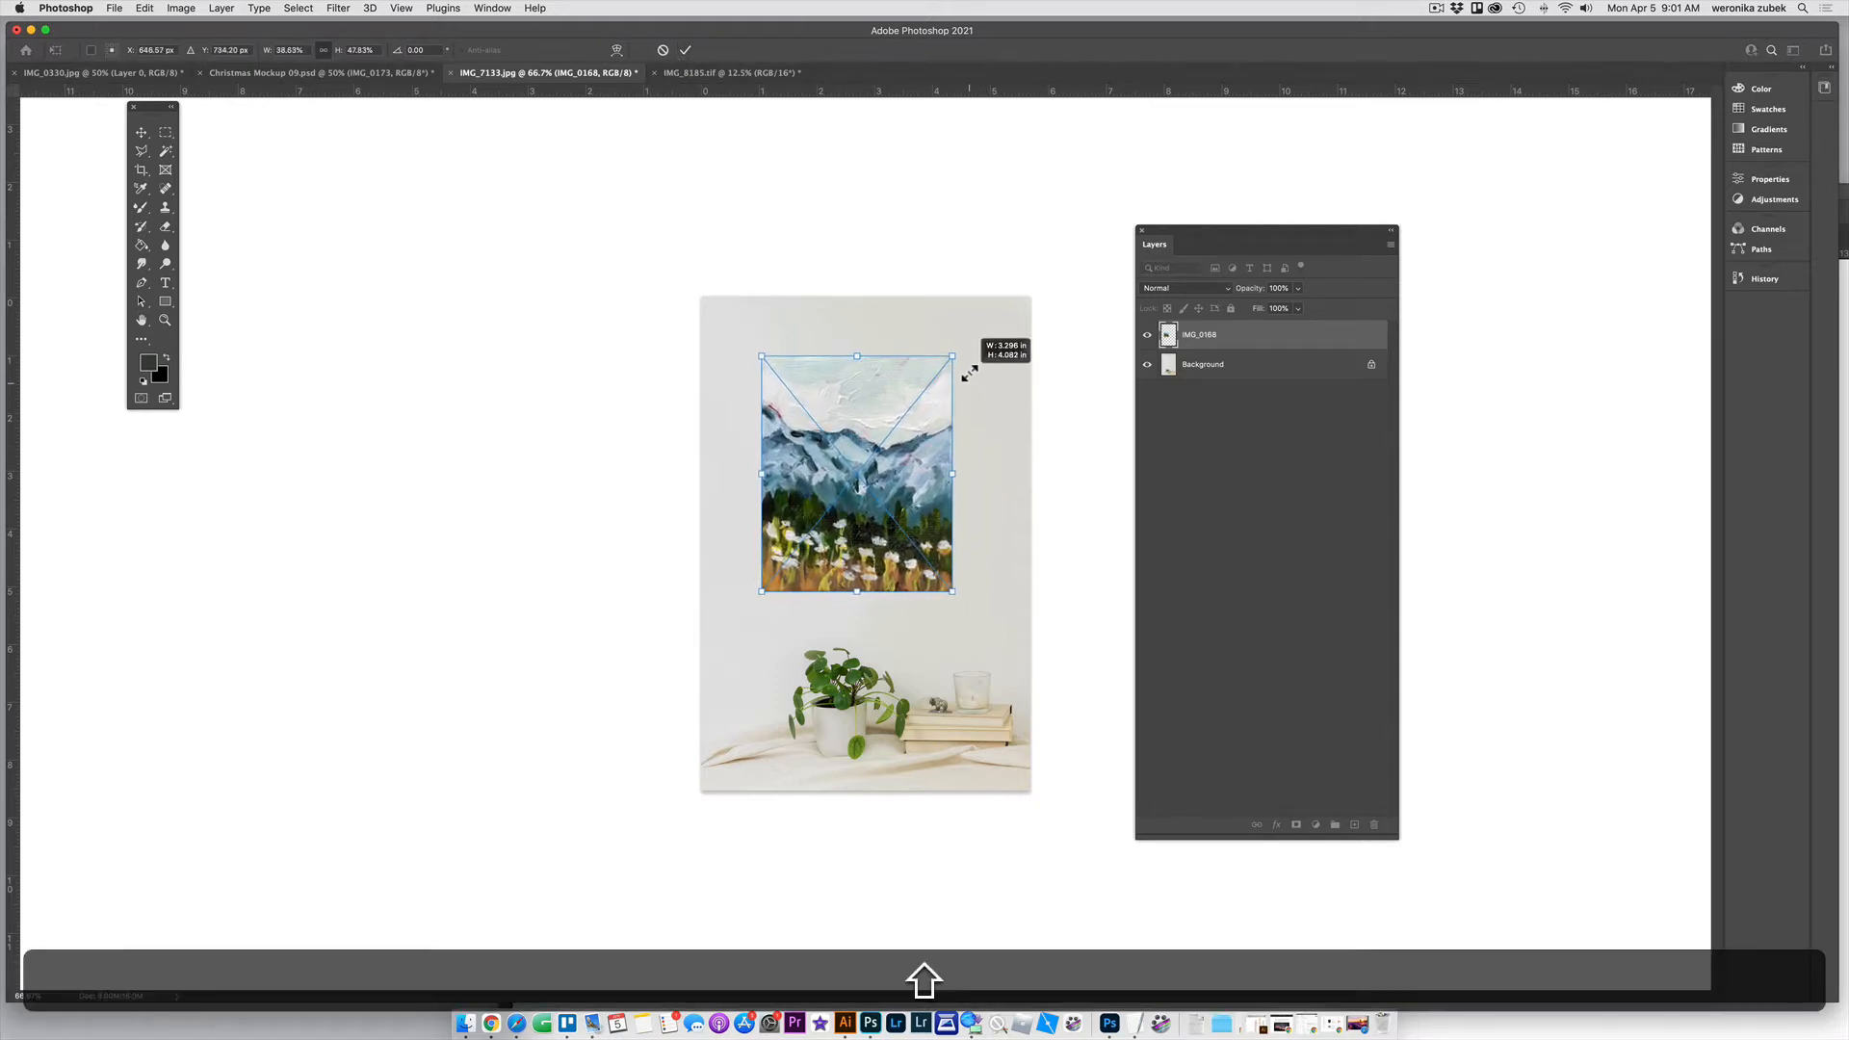
click(662, 51)
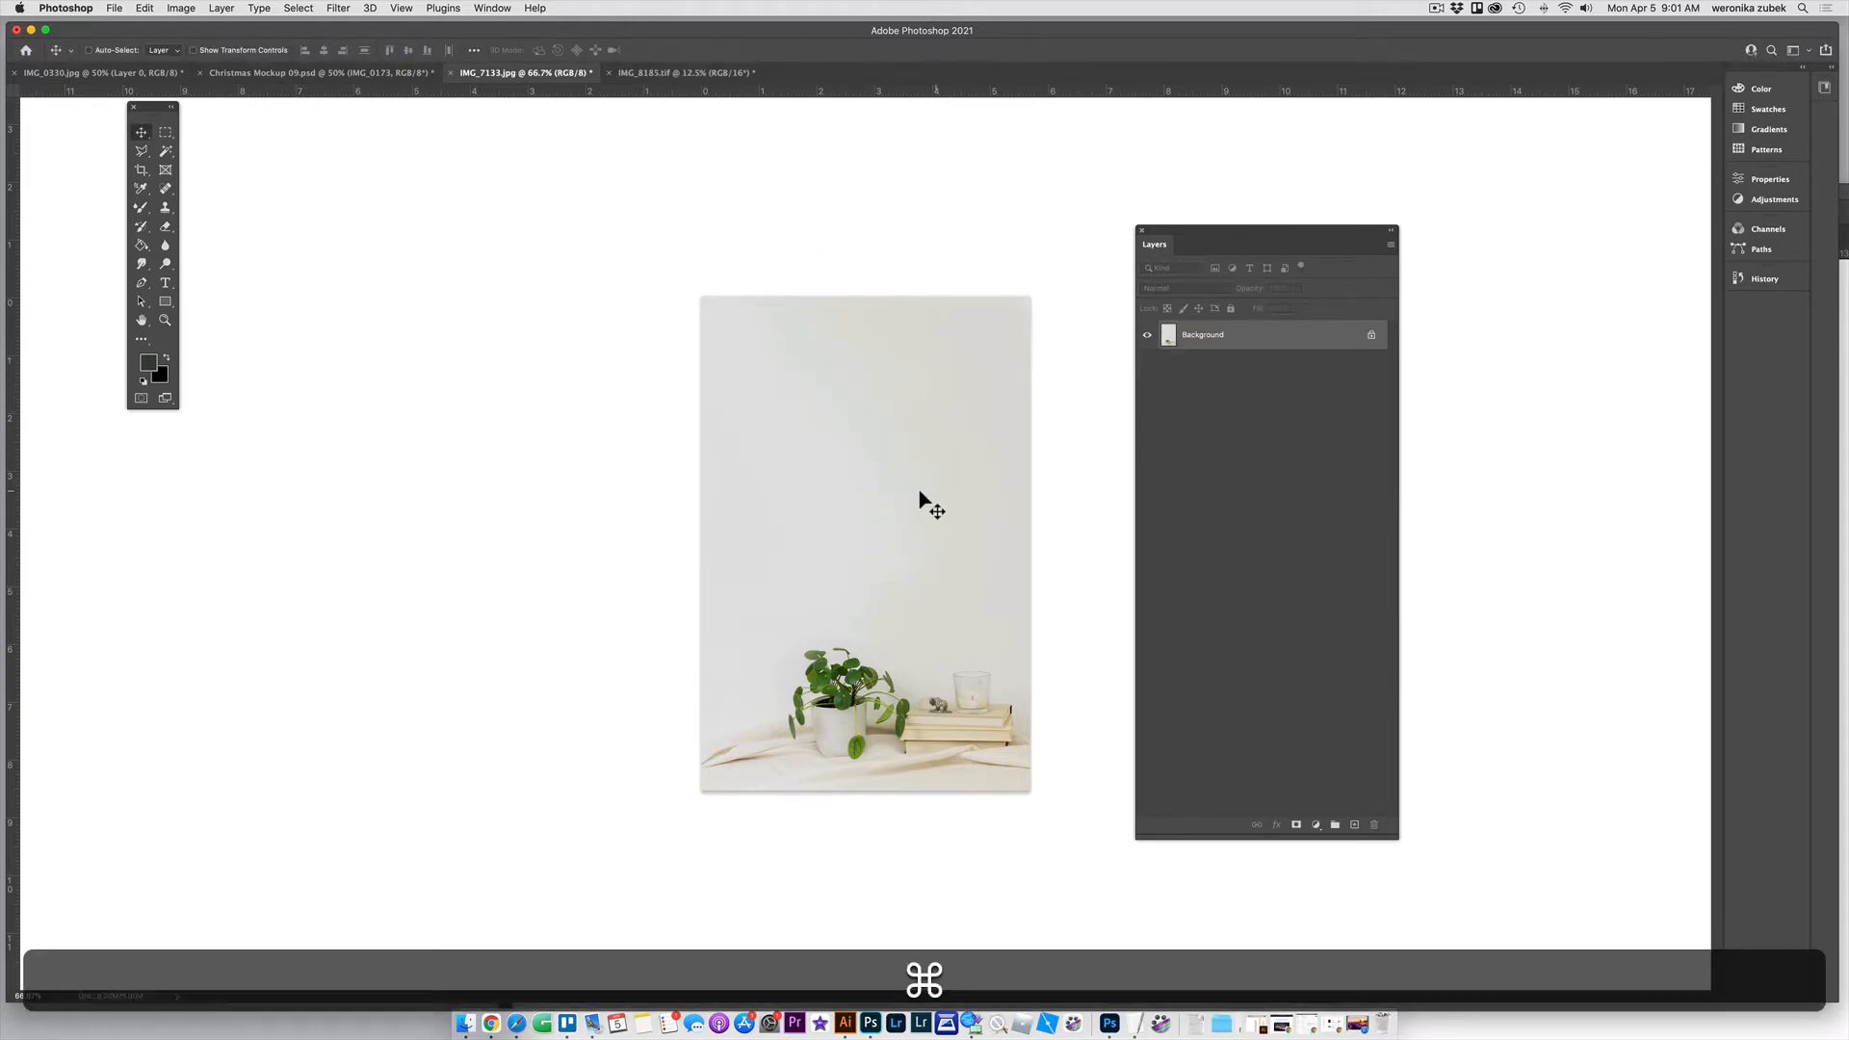
Place IMG_0168.jpg from the day 14 folder into the mockup, scaled to about 44.7% and positioned on the wall above the plant
click(465, 1023)
drag(1085, 324, 619, 412)
drag(1028, 381, 919, 435)
drag(982, 360, 973, 369)
drag(931, 442, 943, 427)
key(super+equal)
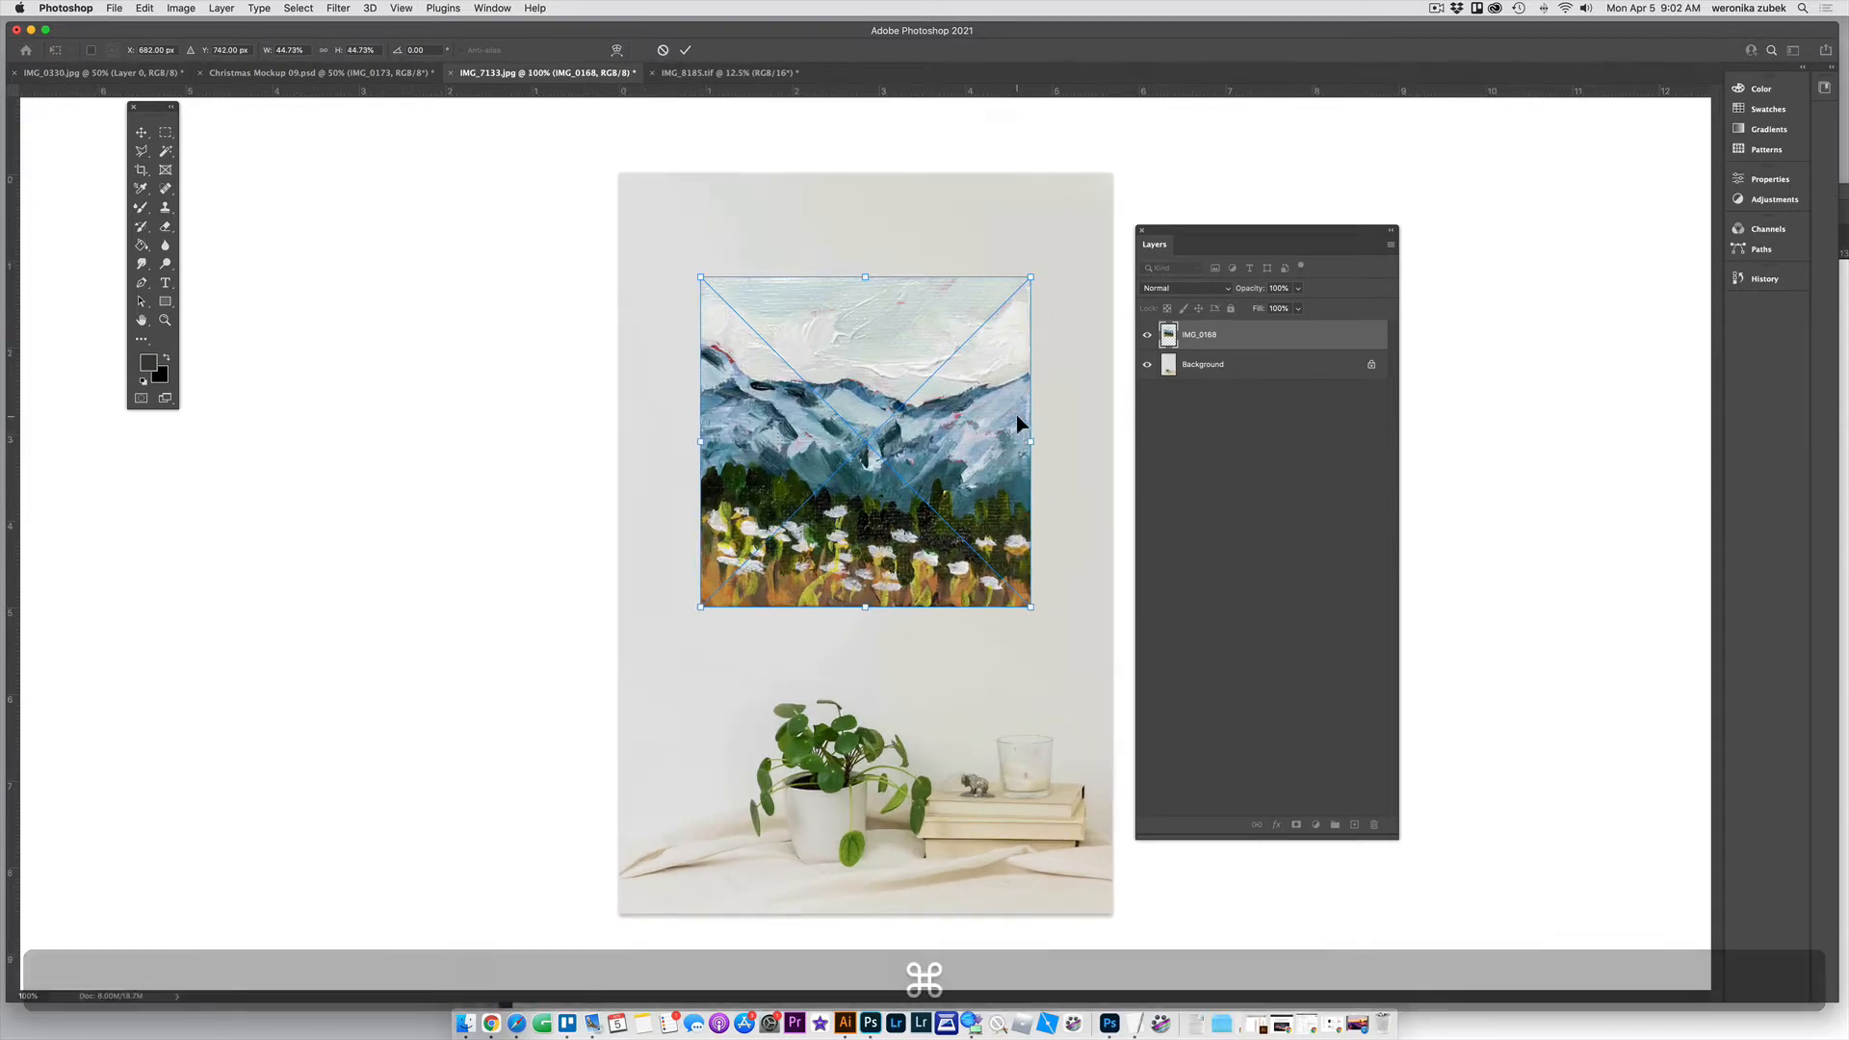
key(Return)
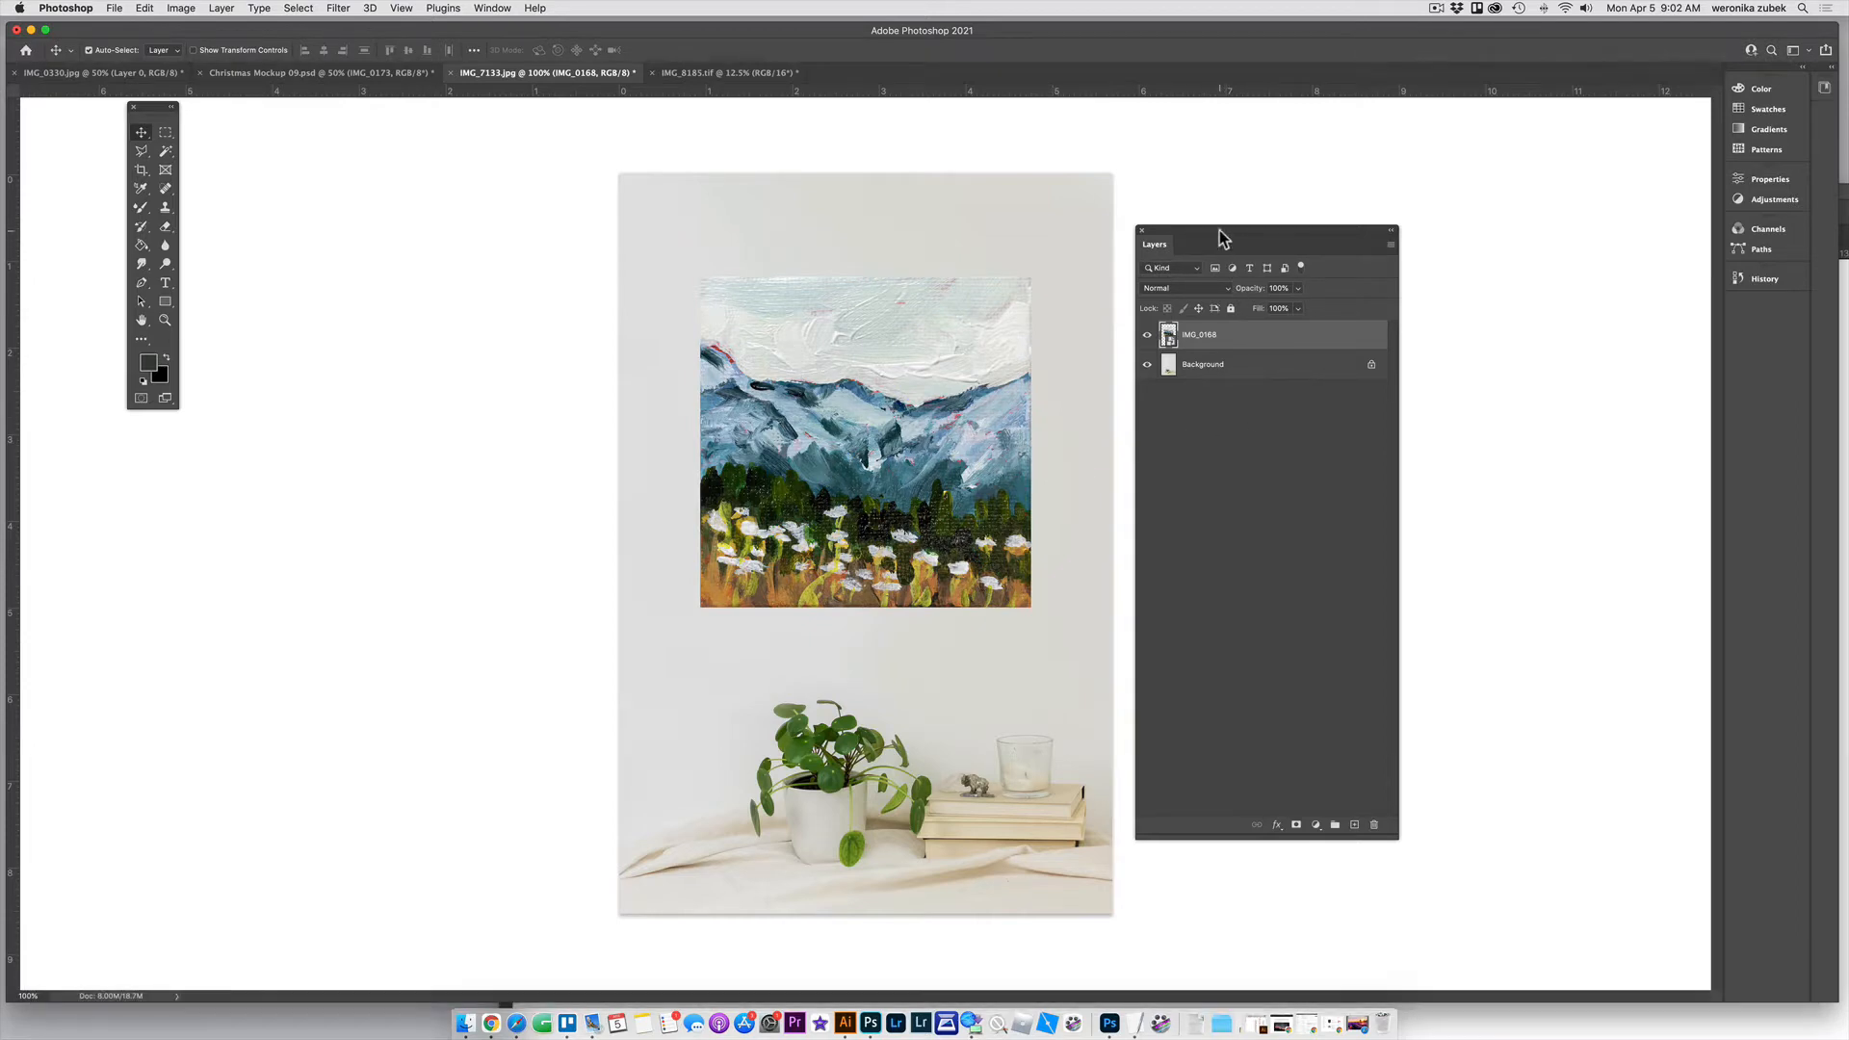
Reposition the expanded Layers panel beside the canvas so it does not cover the mockup
drag(1221, 235, 1306, 241)
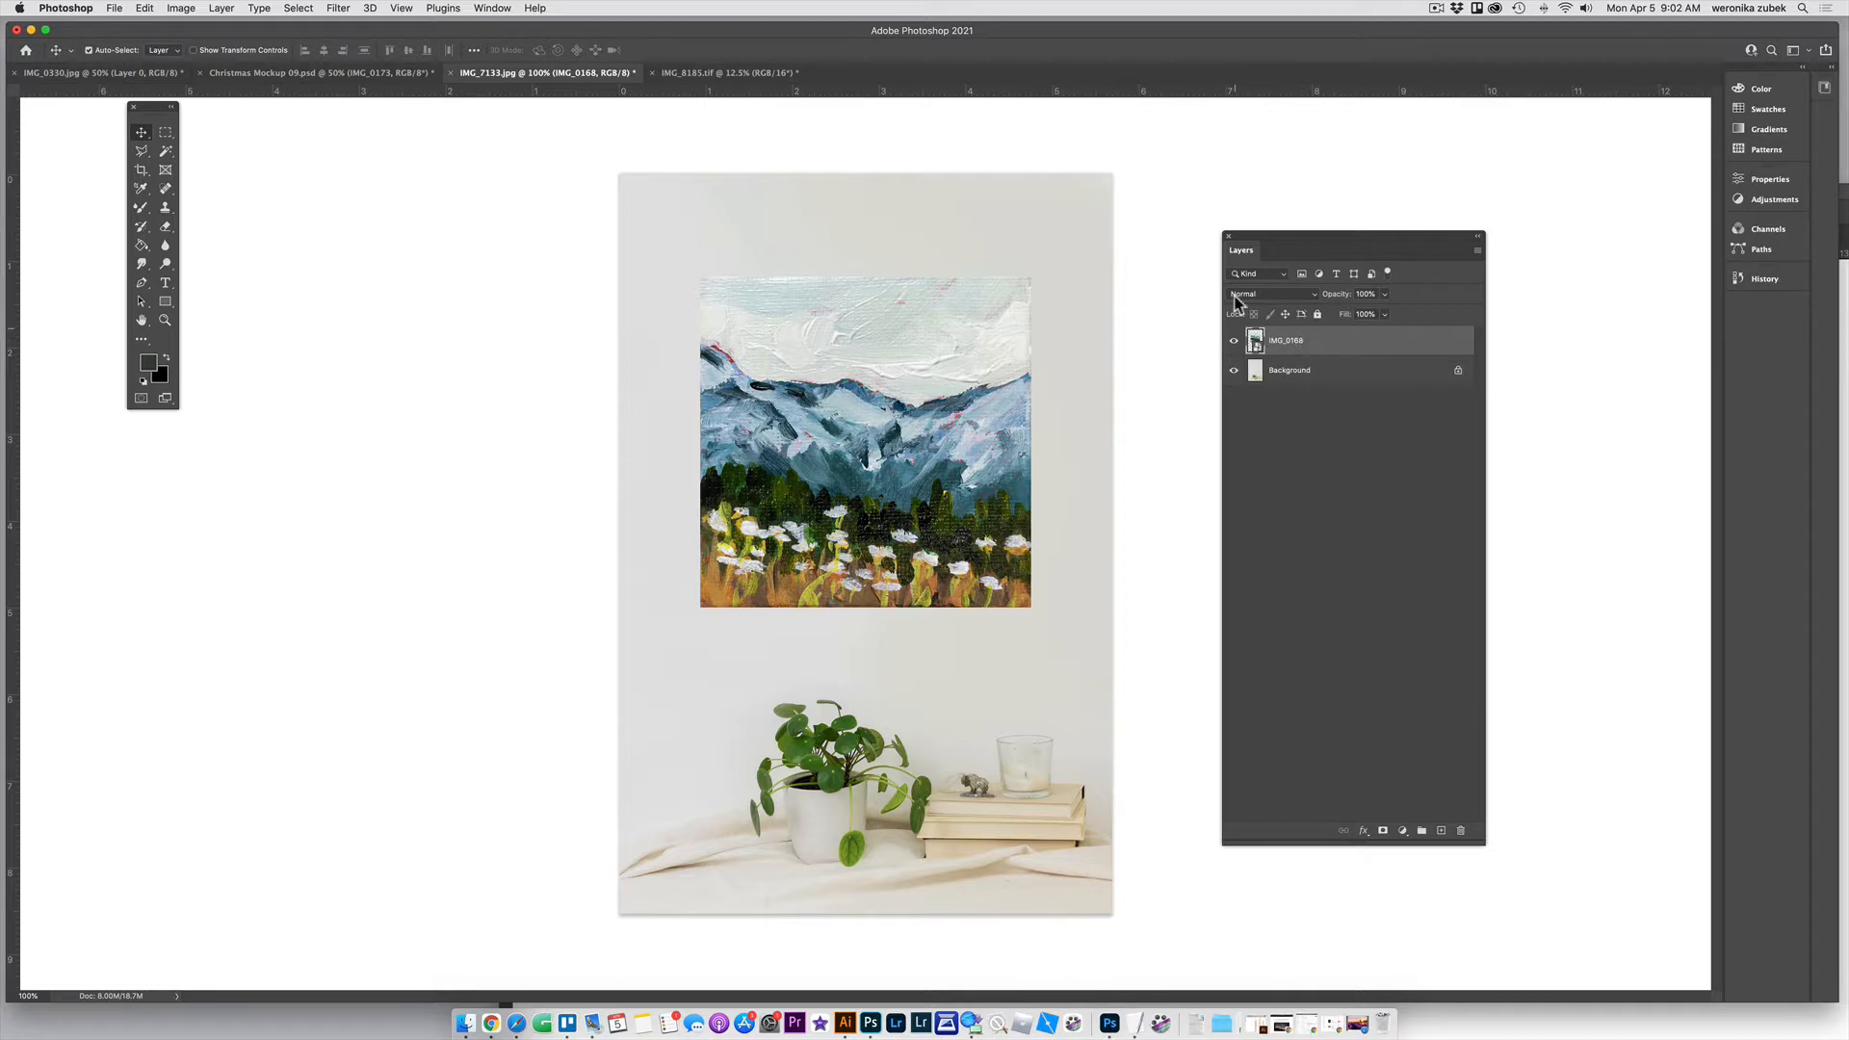
drag(1307, 243, 1223, 292)
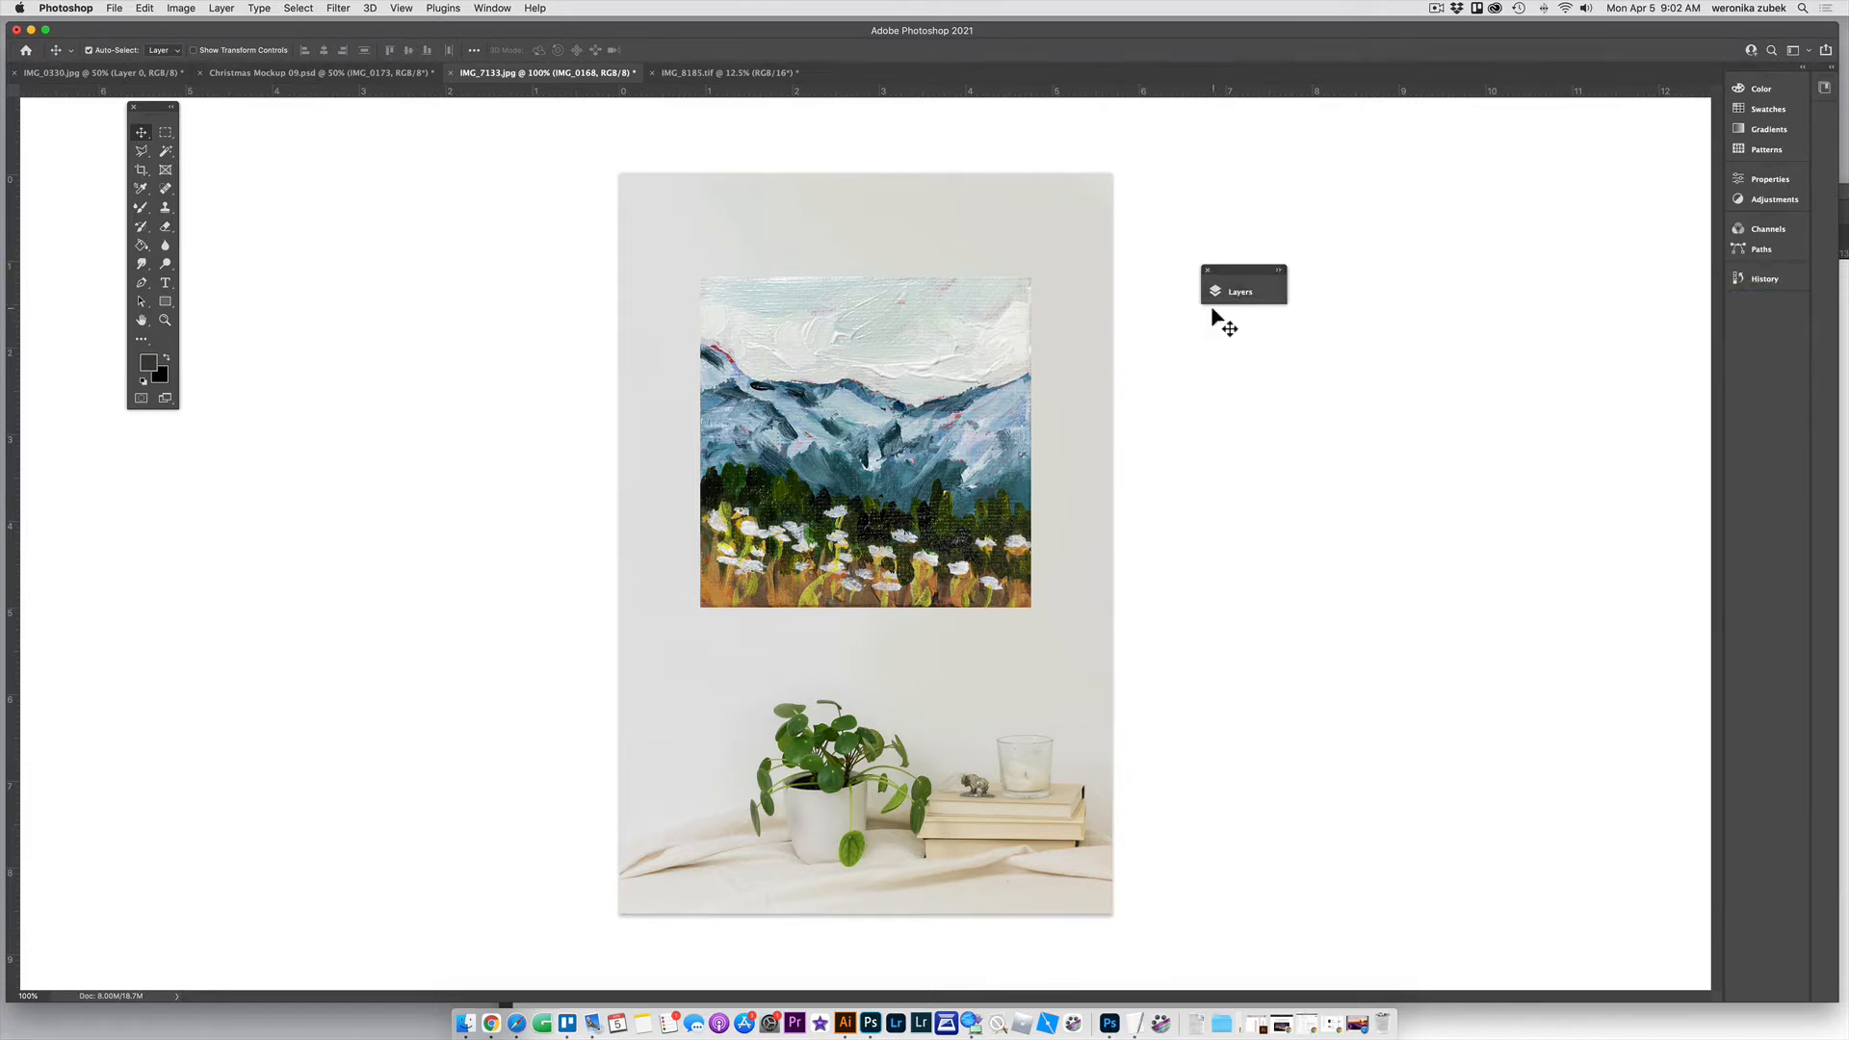
click(1239, 294)
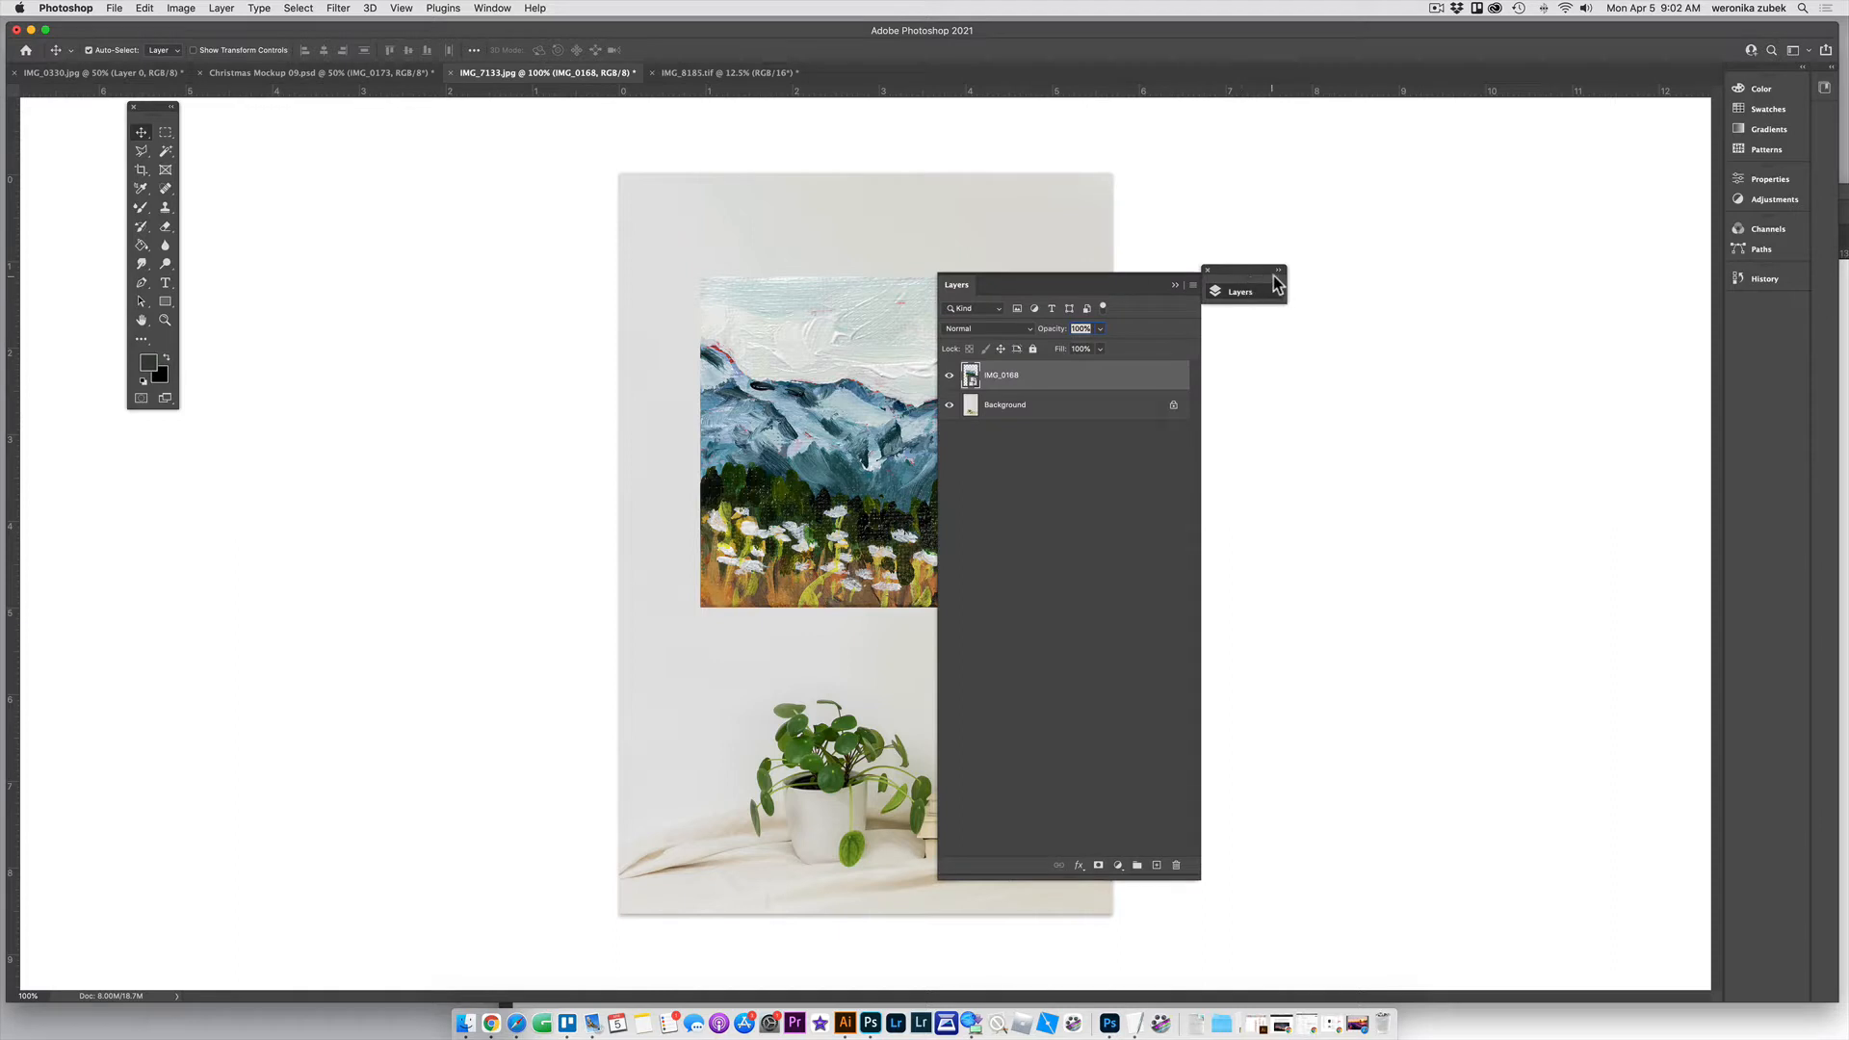
double_click(1275, 275)
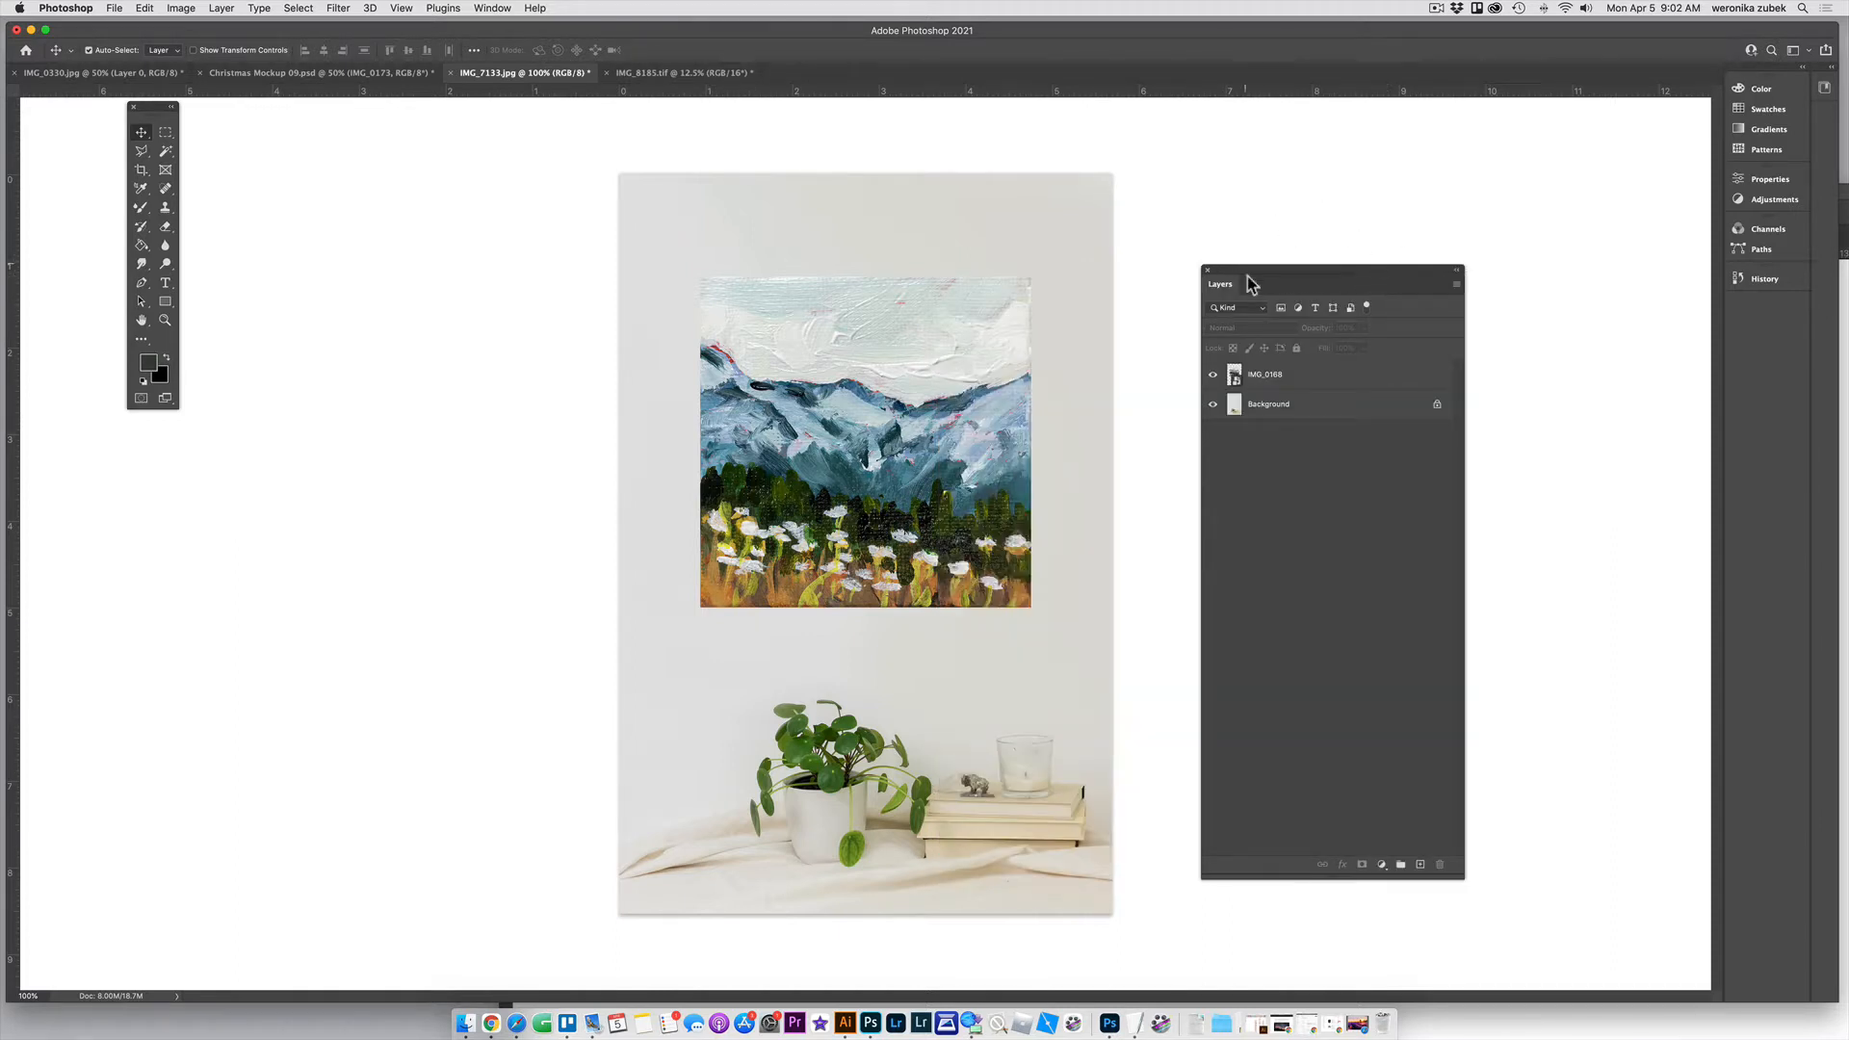
drag(1250, 282, 1211, 214)
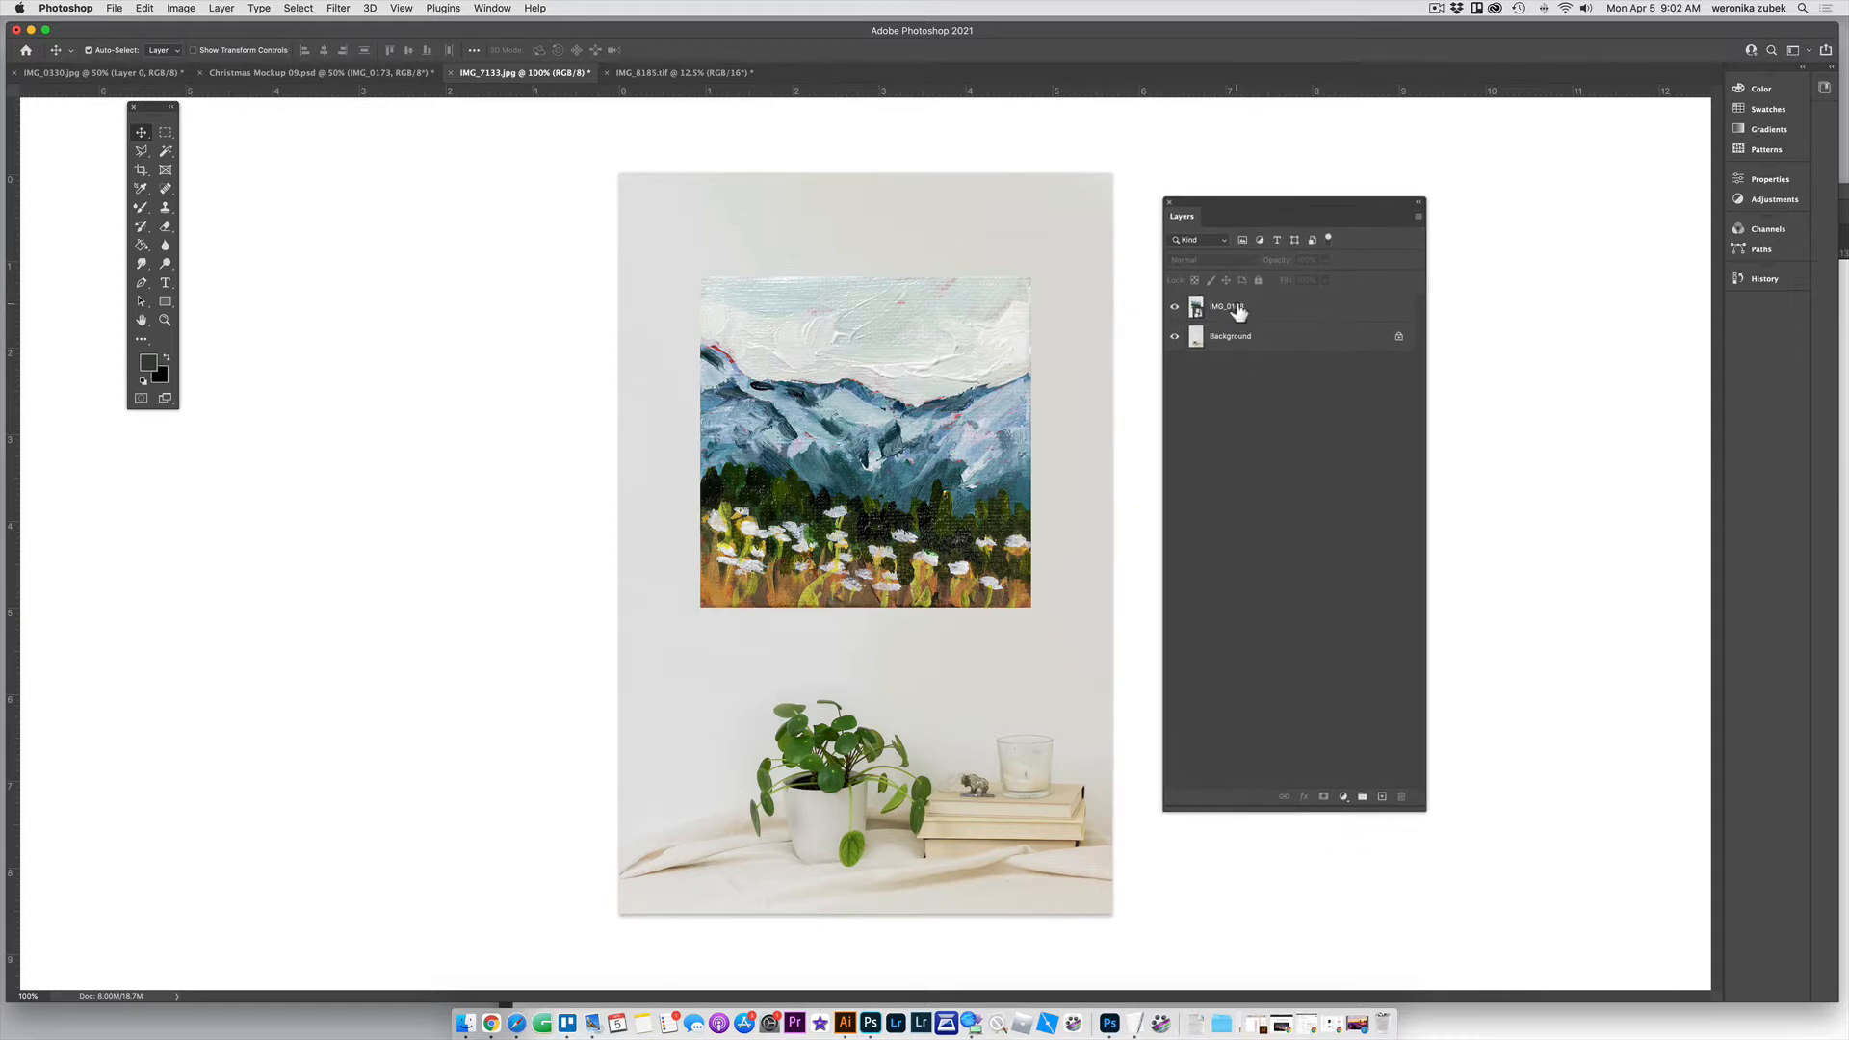
Add a Drop Shadow layer style to the IMG_0168 layer
click(1239, 310)
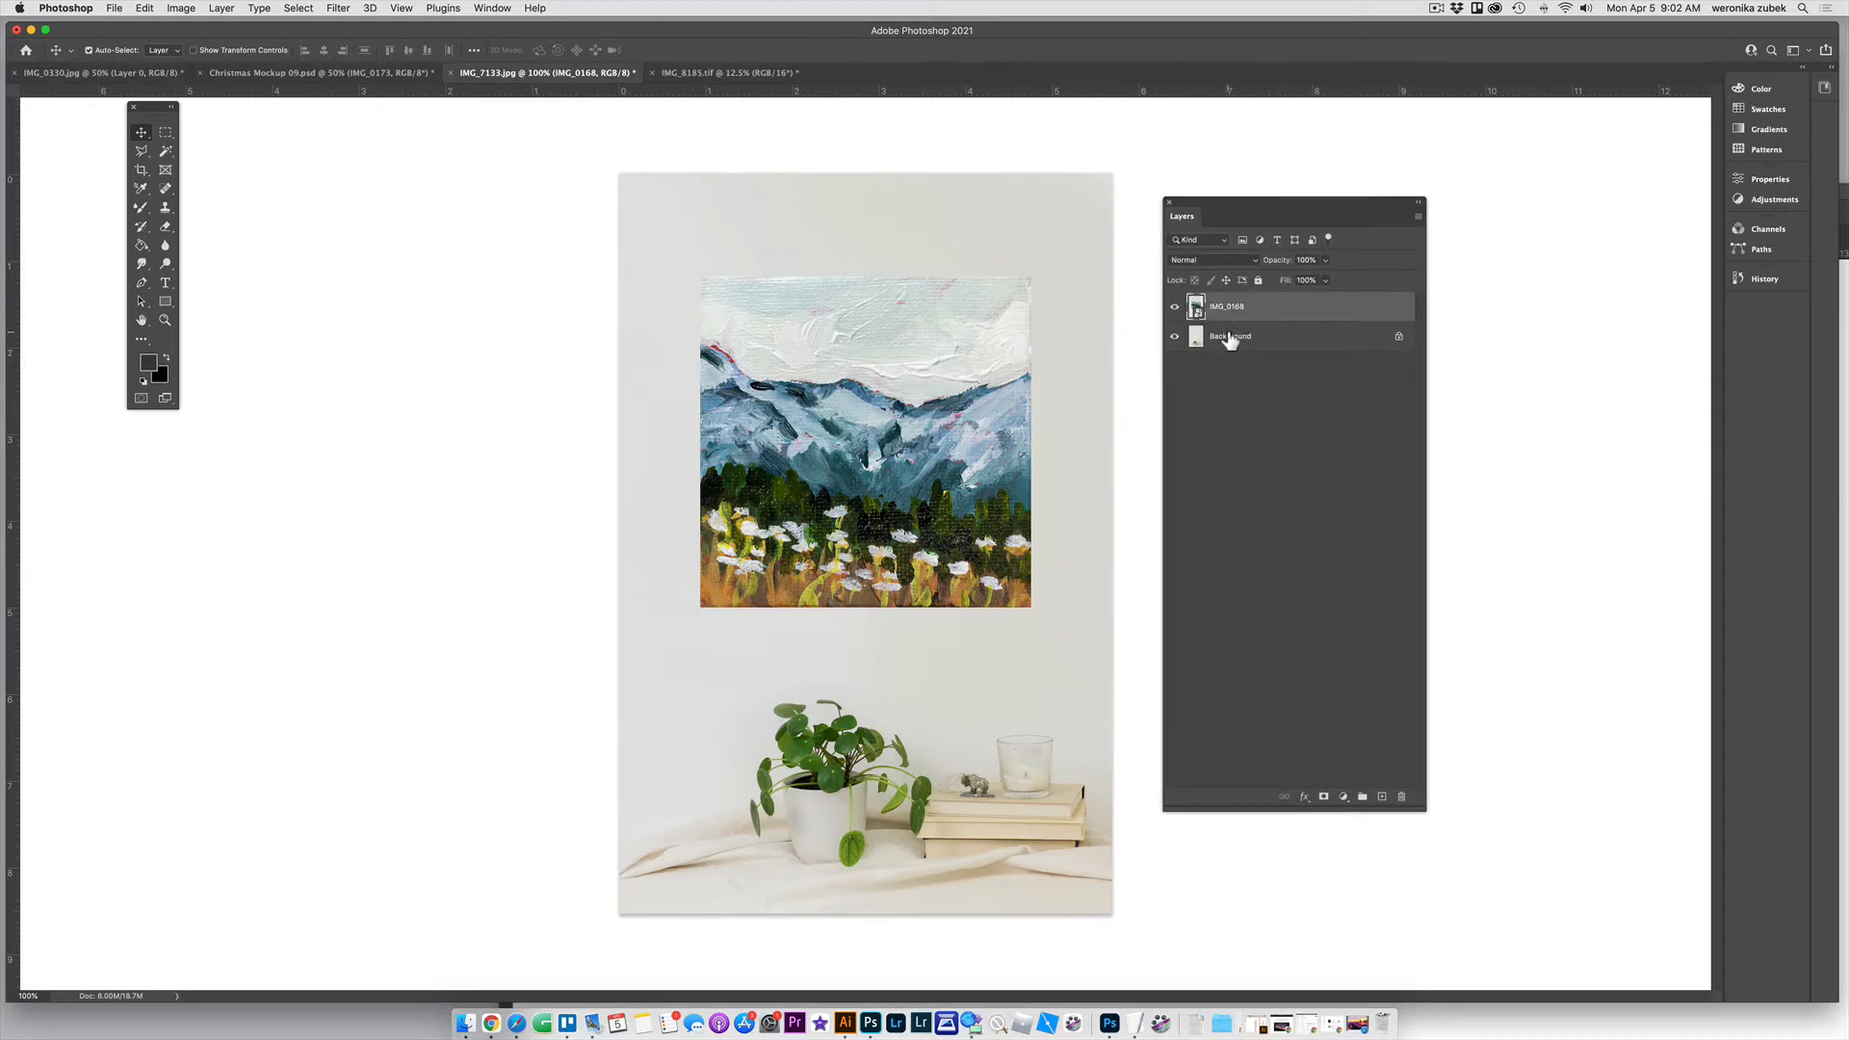
click(1305, 798)
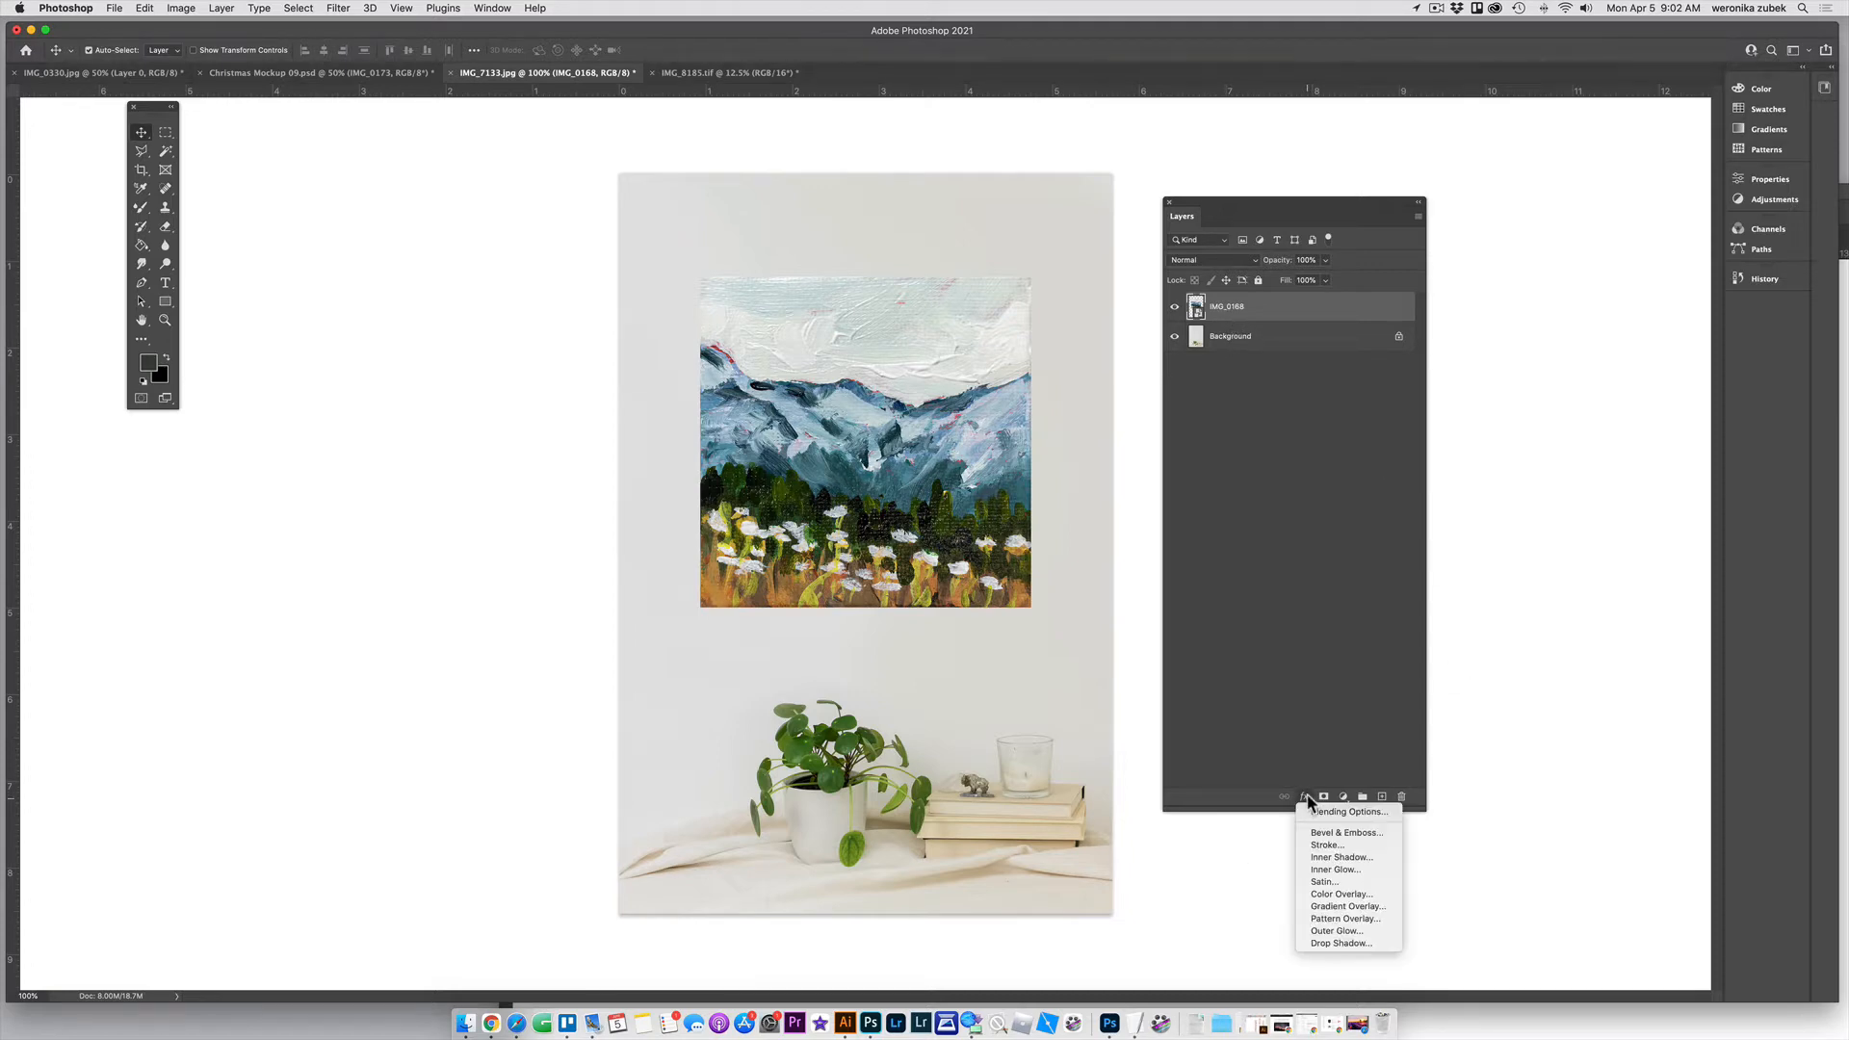
click(1331, 943)
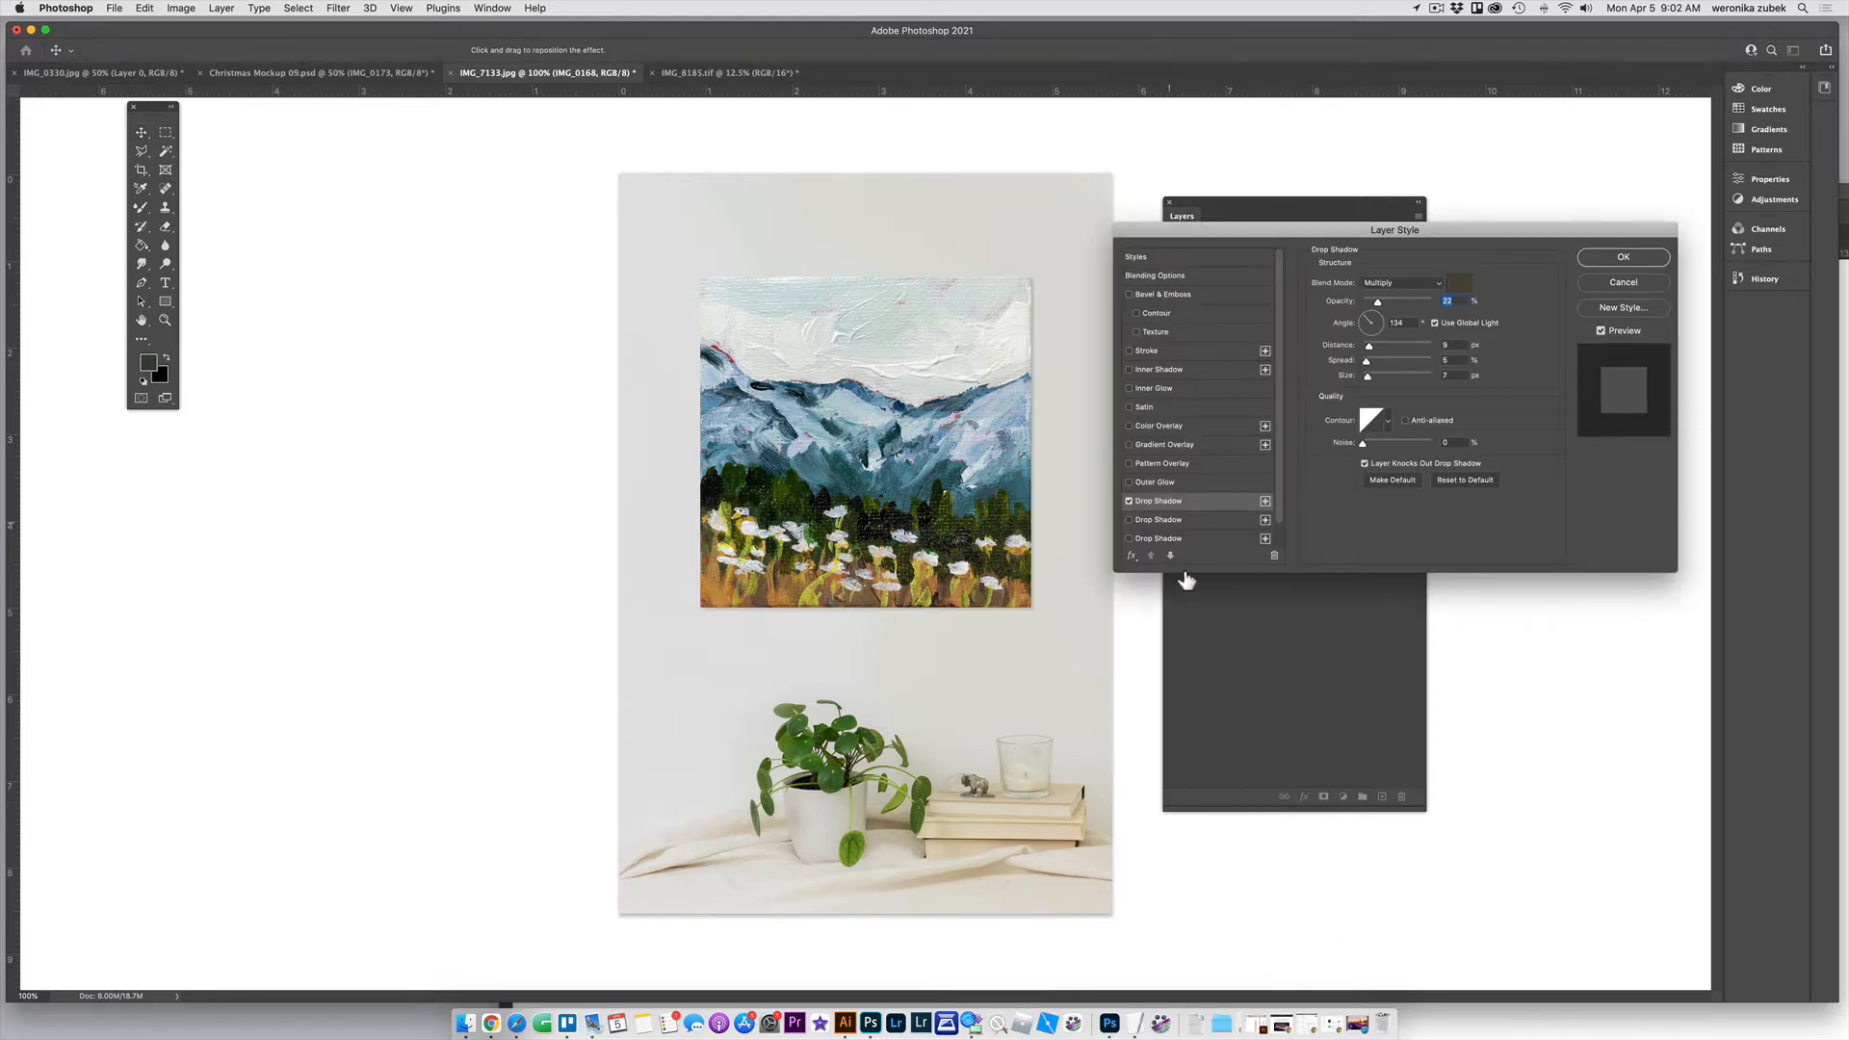
Delete the unused extra Drop Shadow entries from the layer style, keeping only the enabled one
scroll(1192, 535, down, 1)
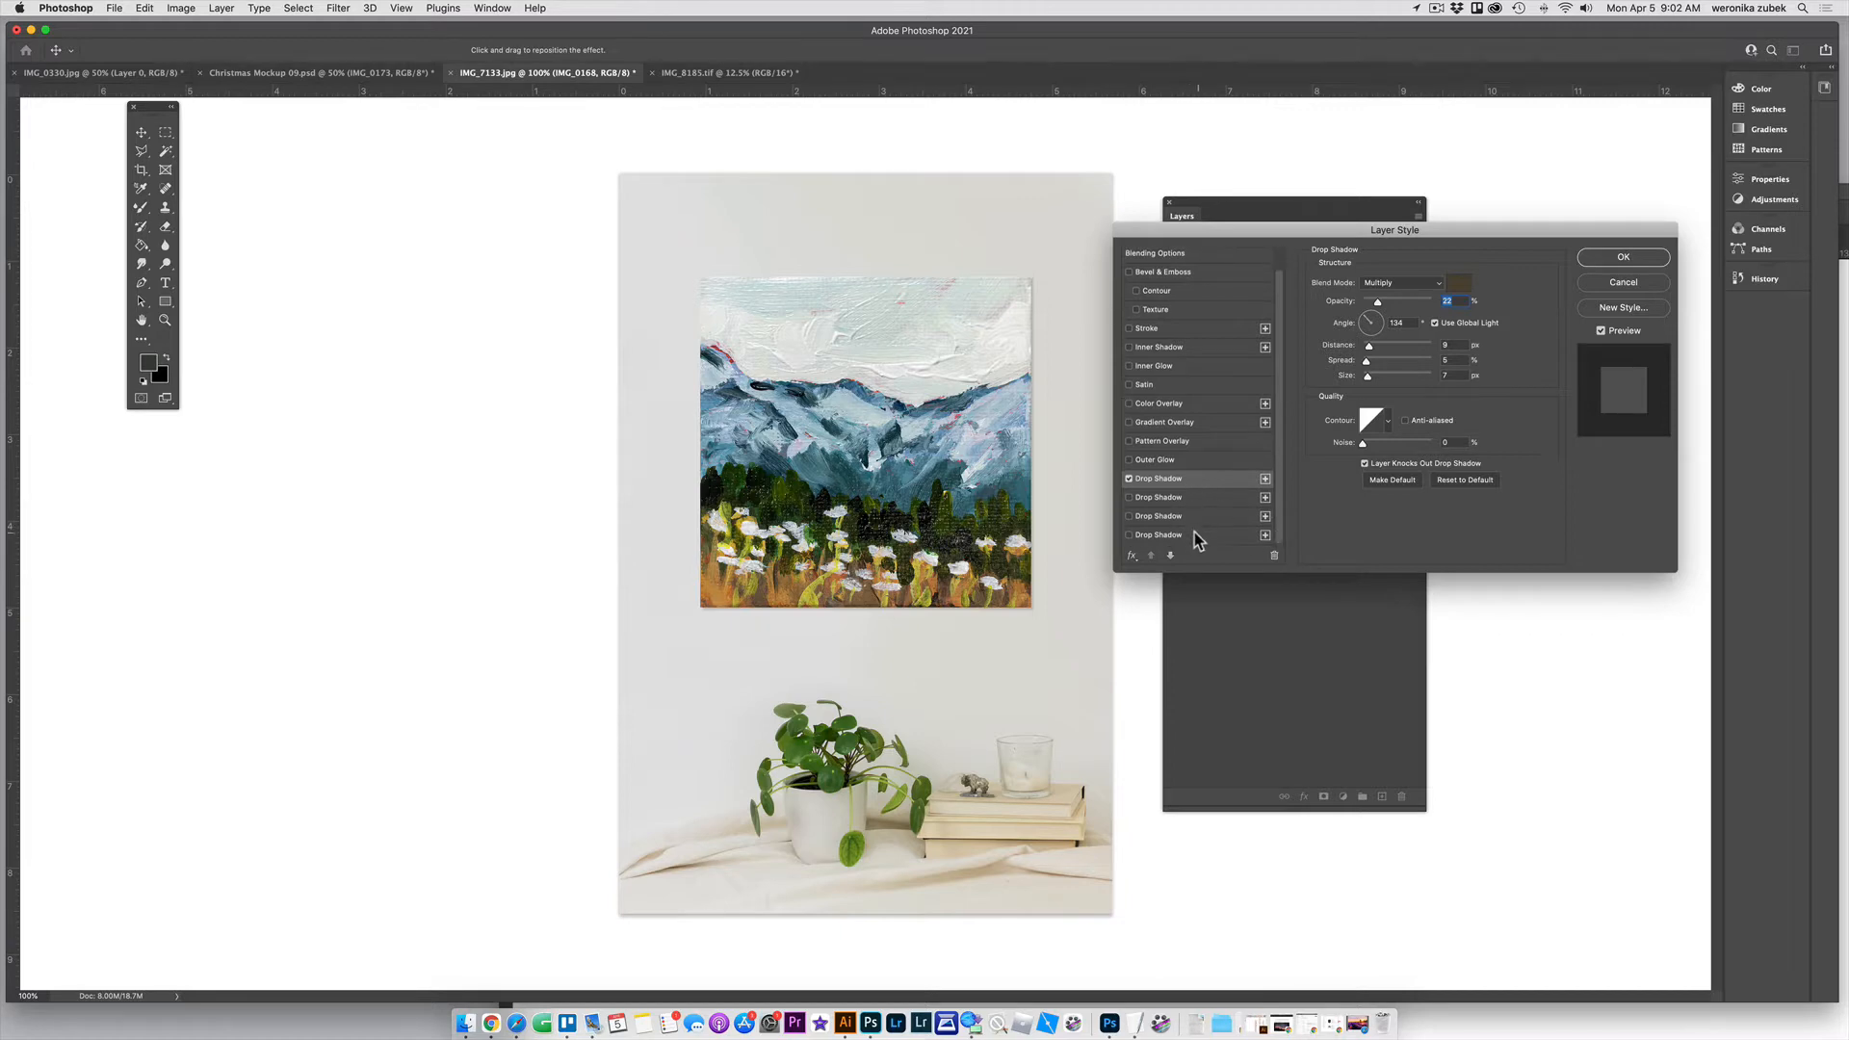
click(1182, 537)
click(1273, 557)
click(1274, 557)
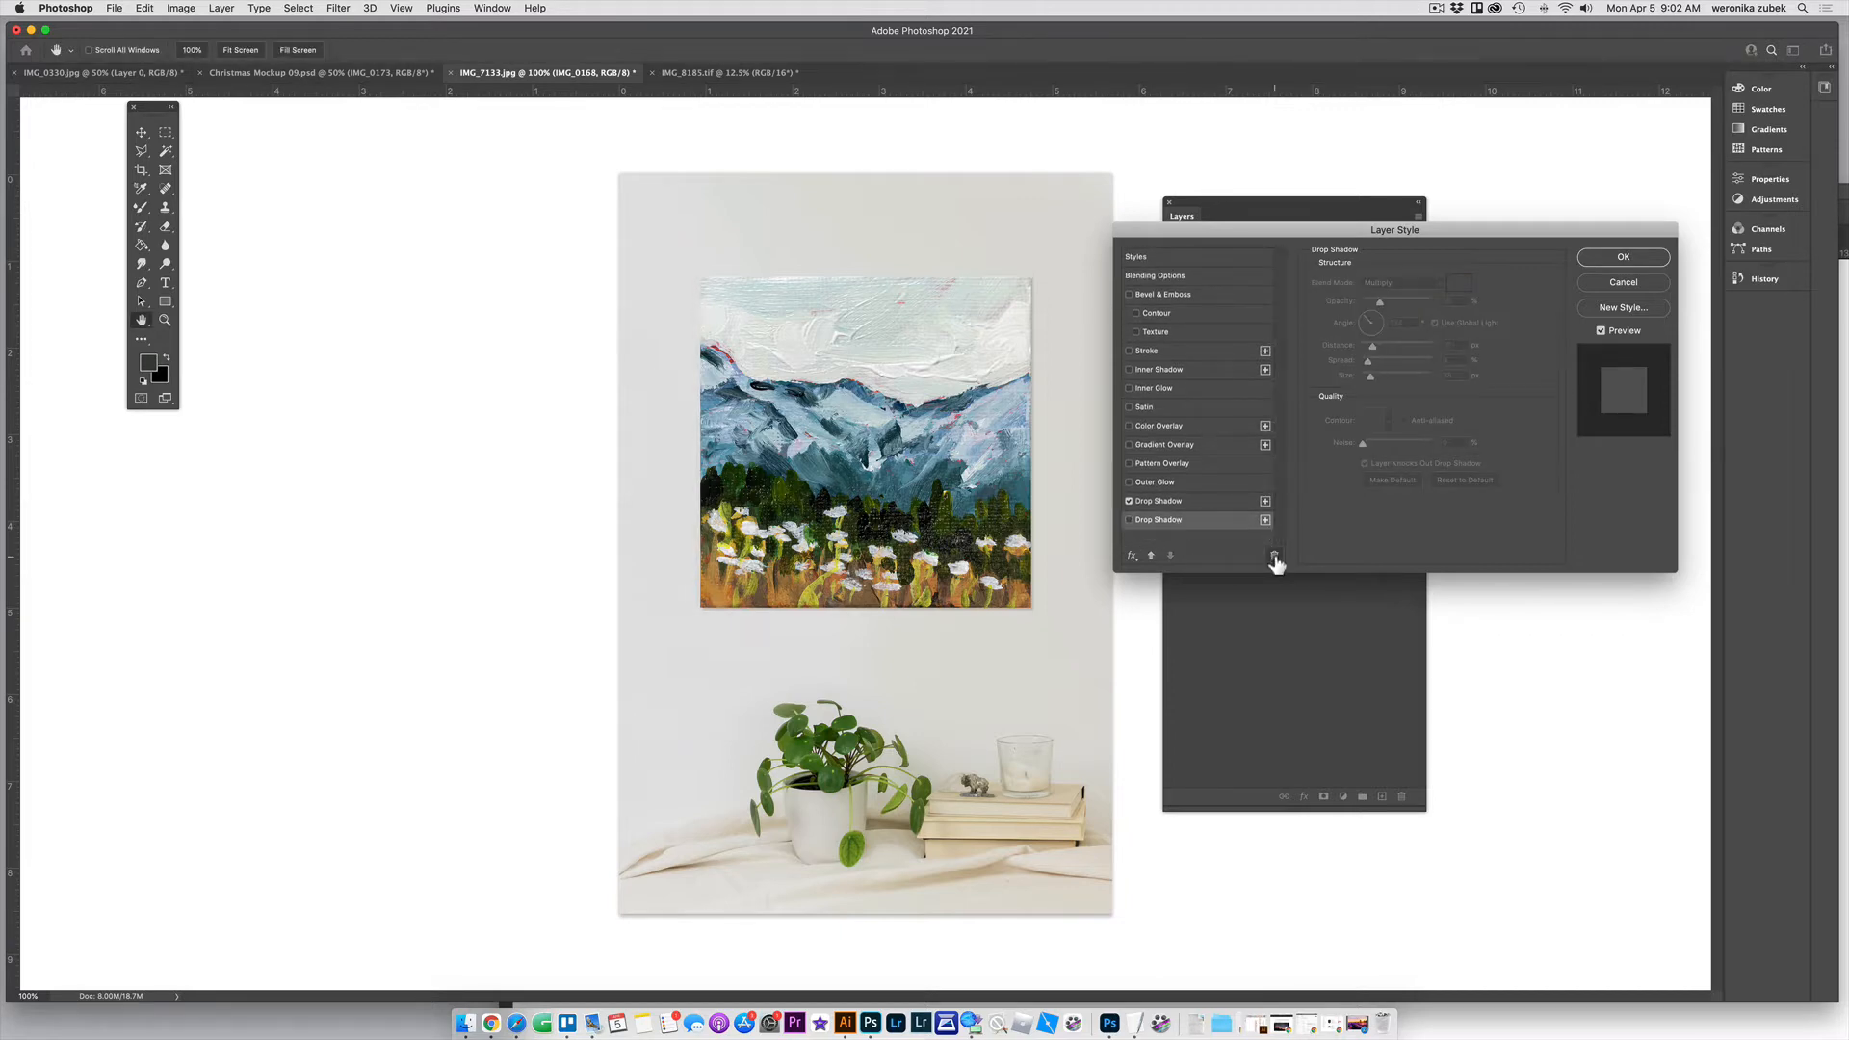
click(1274, 557)
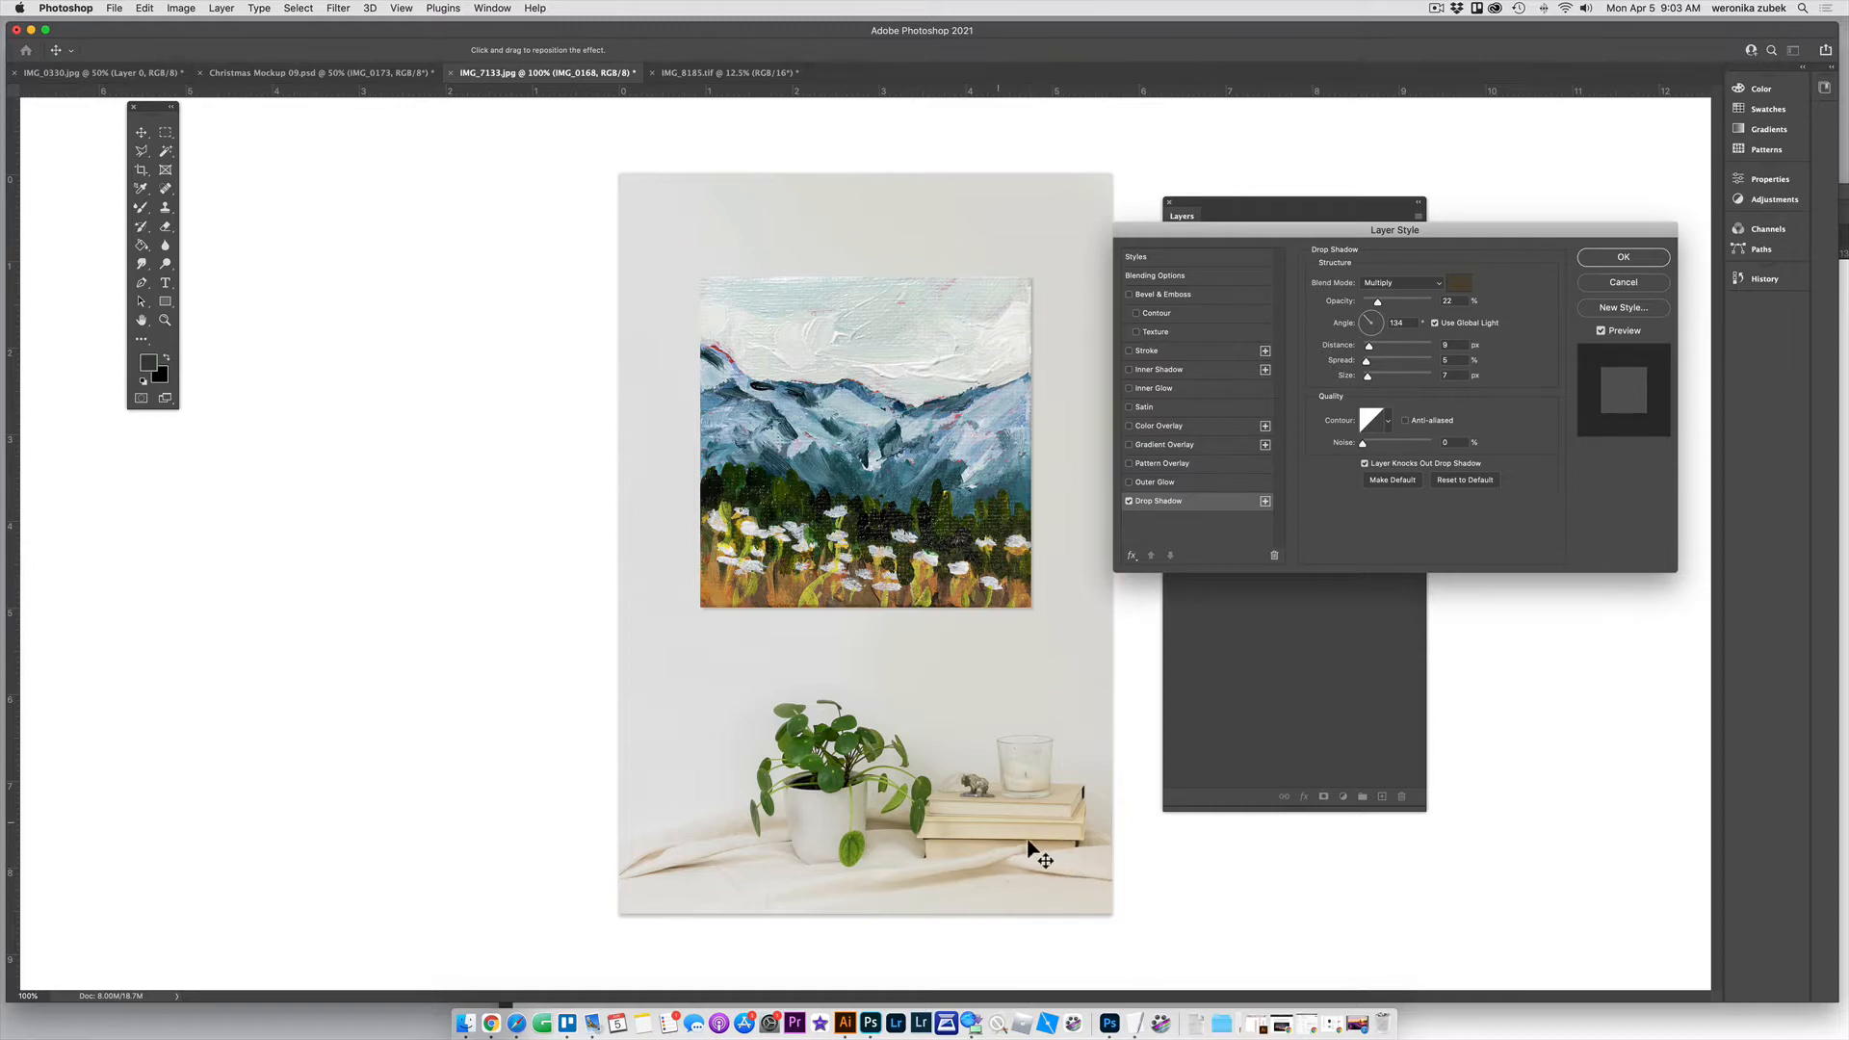
Examine the natural shadows around the plant, glass and books, and offset the painting's drop shadow to -20° at 199 px distance
key(super+equal)
key(super+equal)
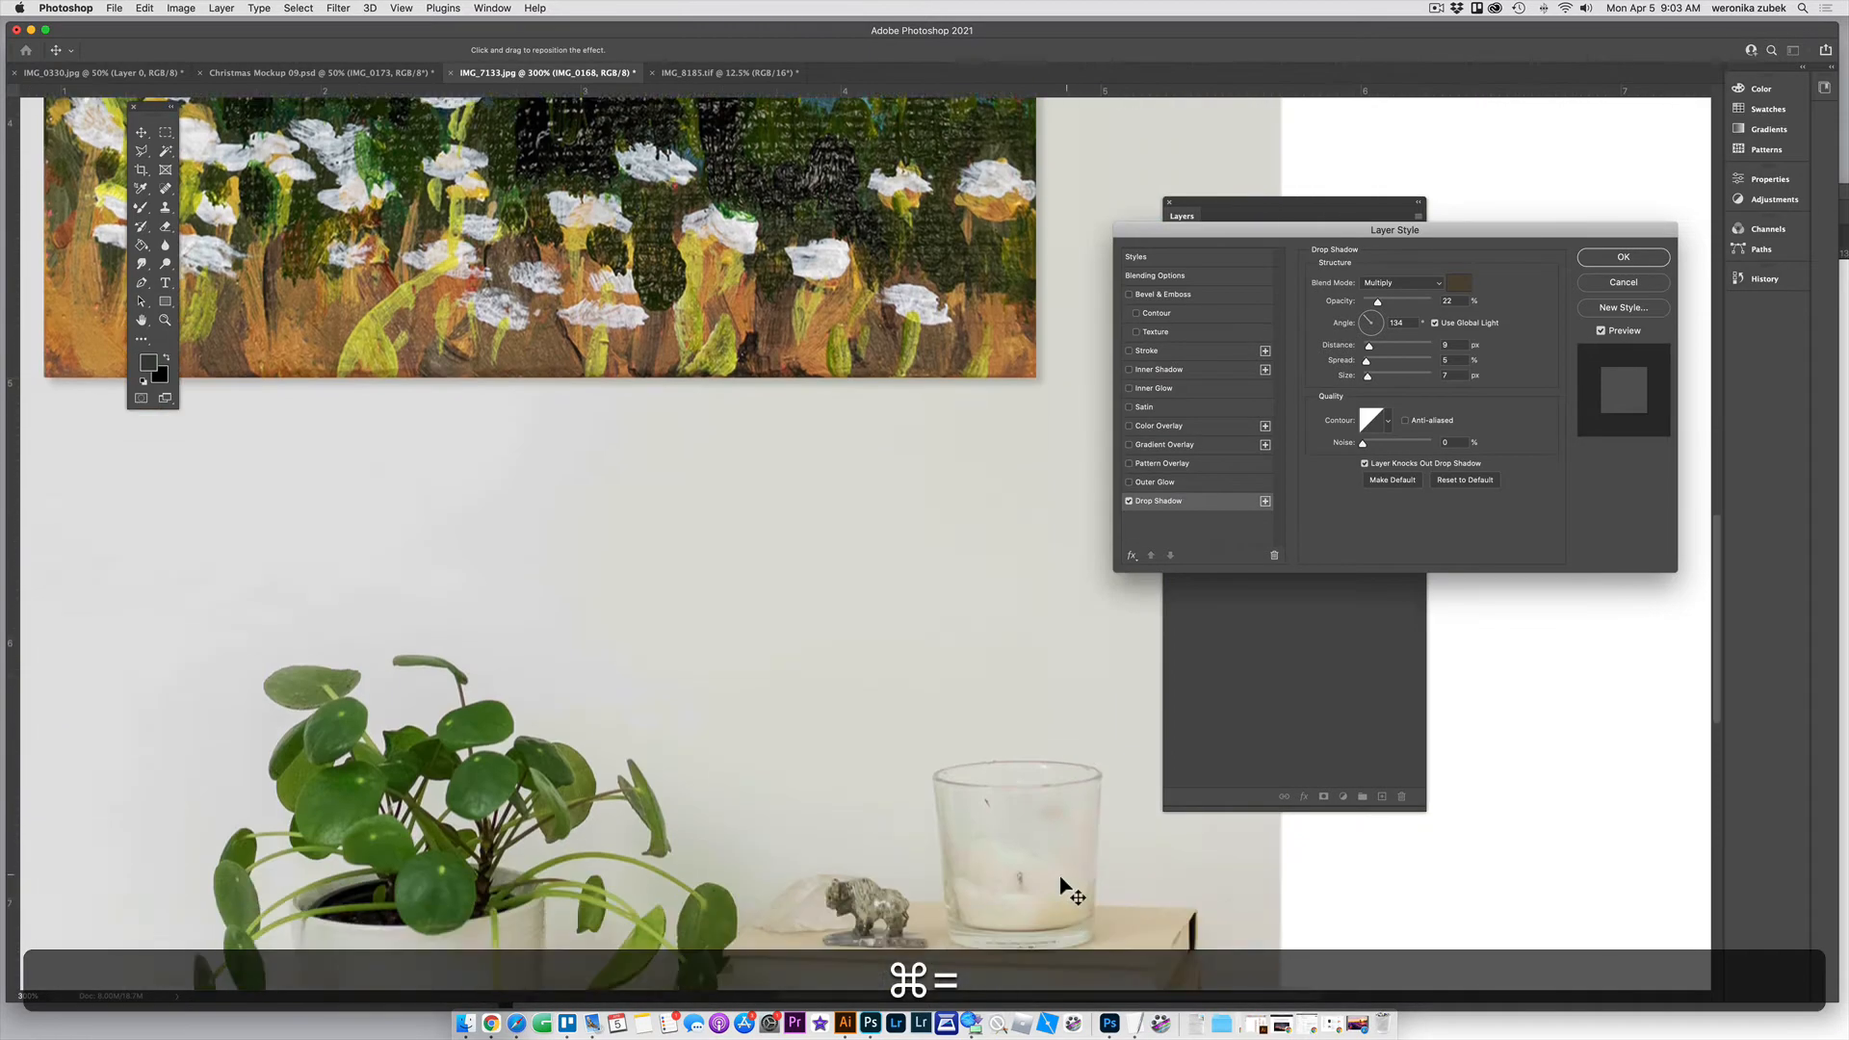
scroll(1059, 890, down, 5)
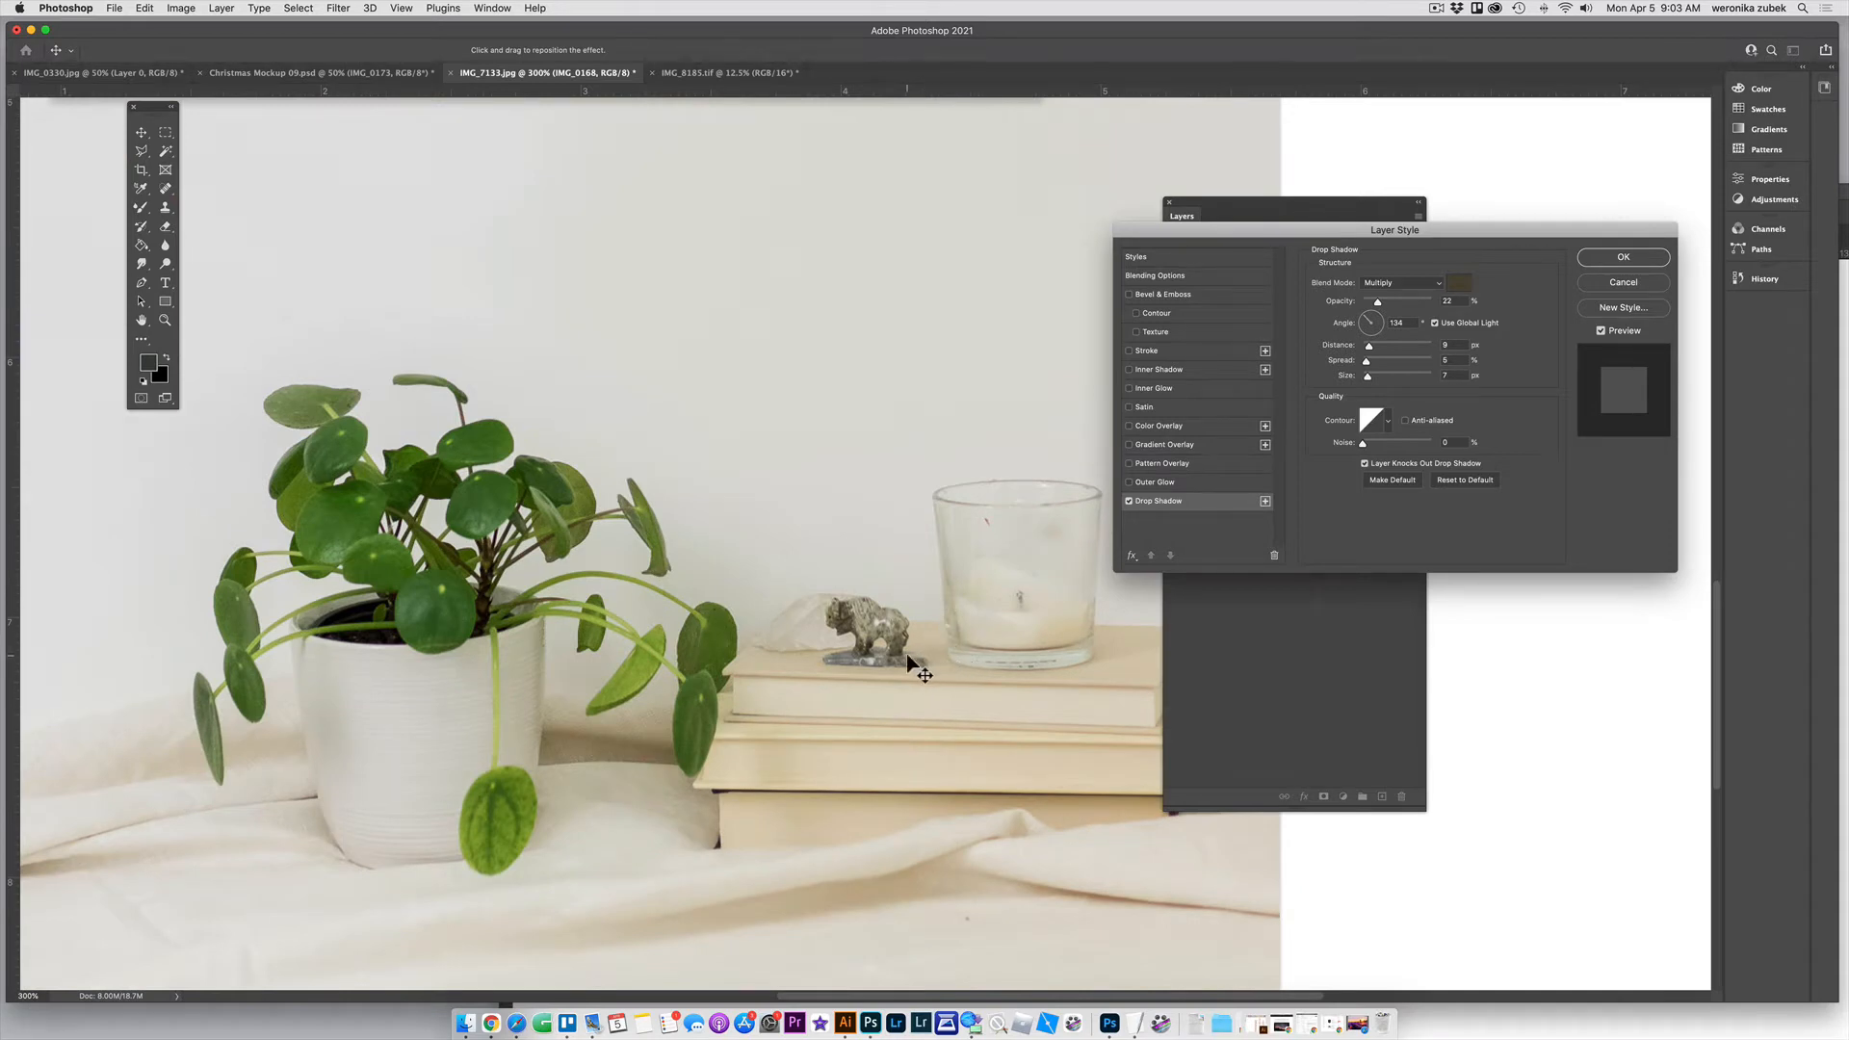
drag(1107, 660, 1053, 661)
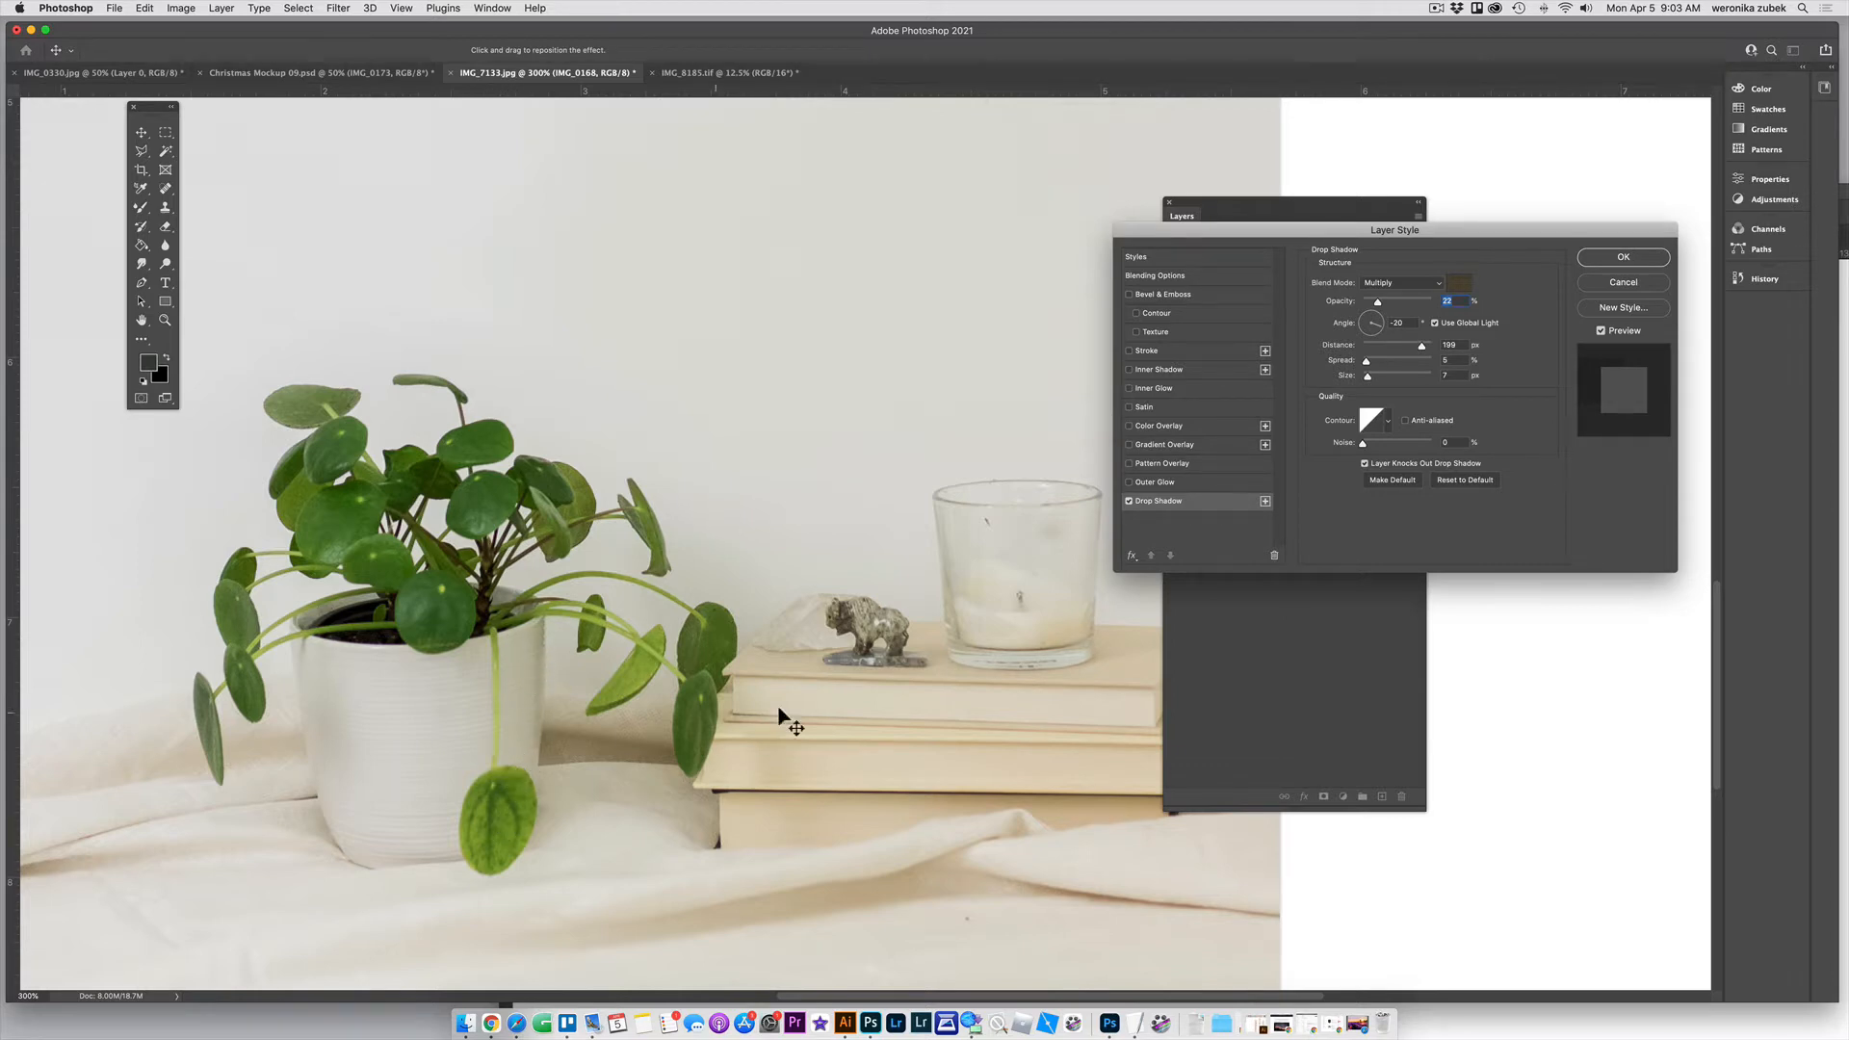
scroll(956, 685, down, 3)
scroll(955, 686, right, 4)
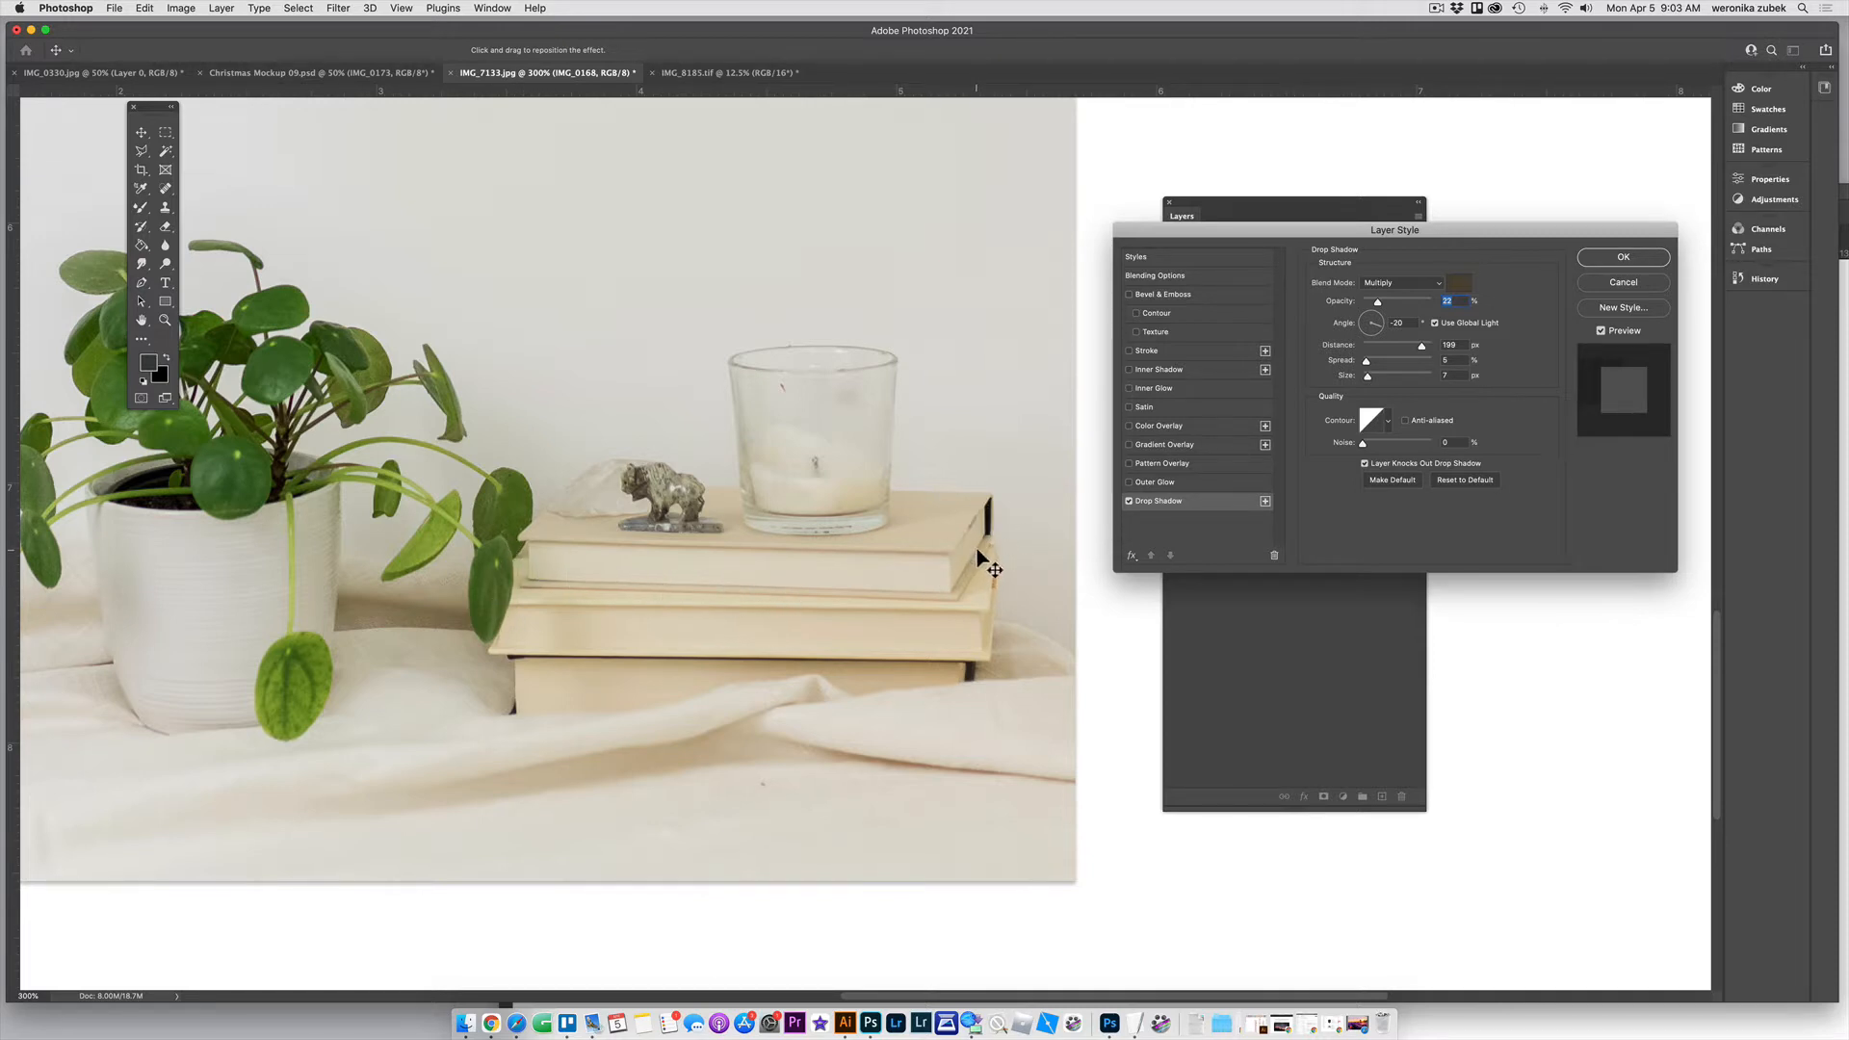
key(super+minus)
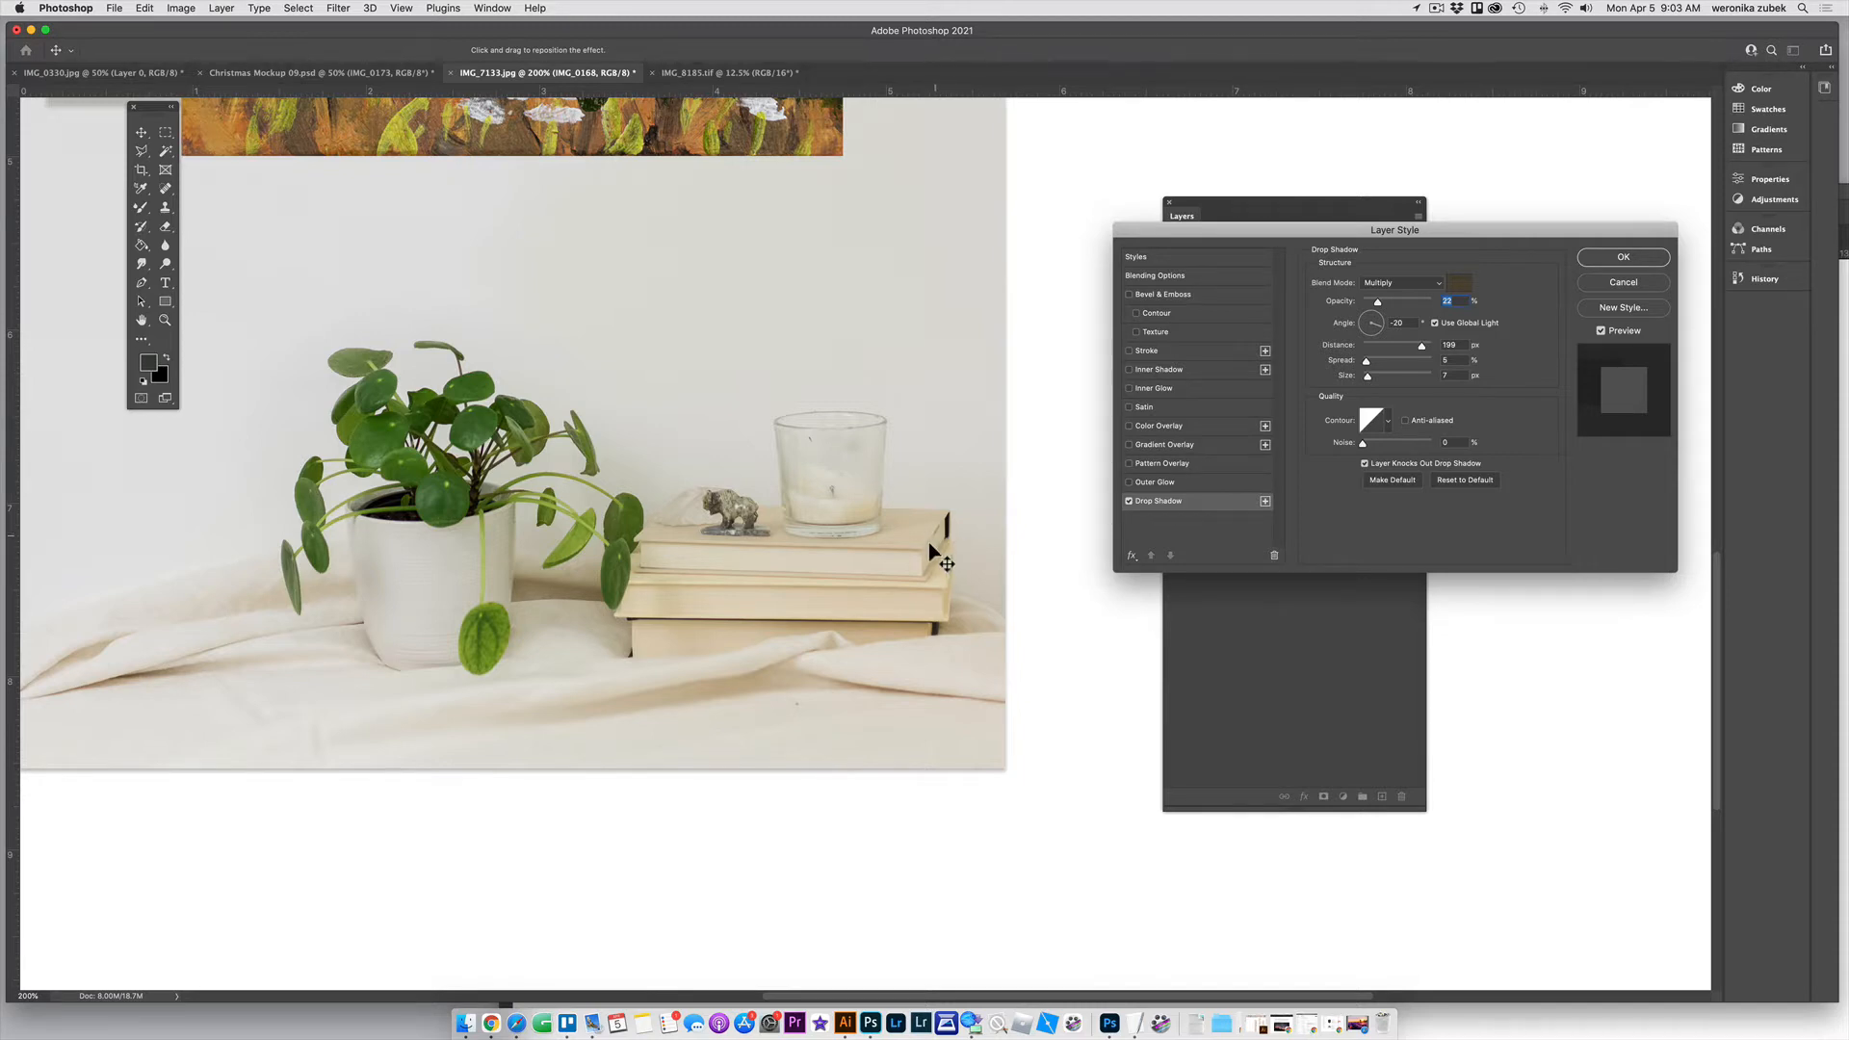
key(space)
drag(807, 459, 870, 766)
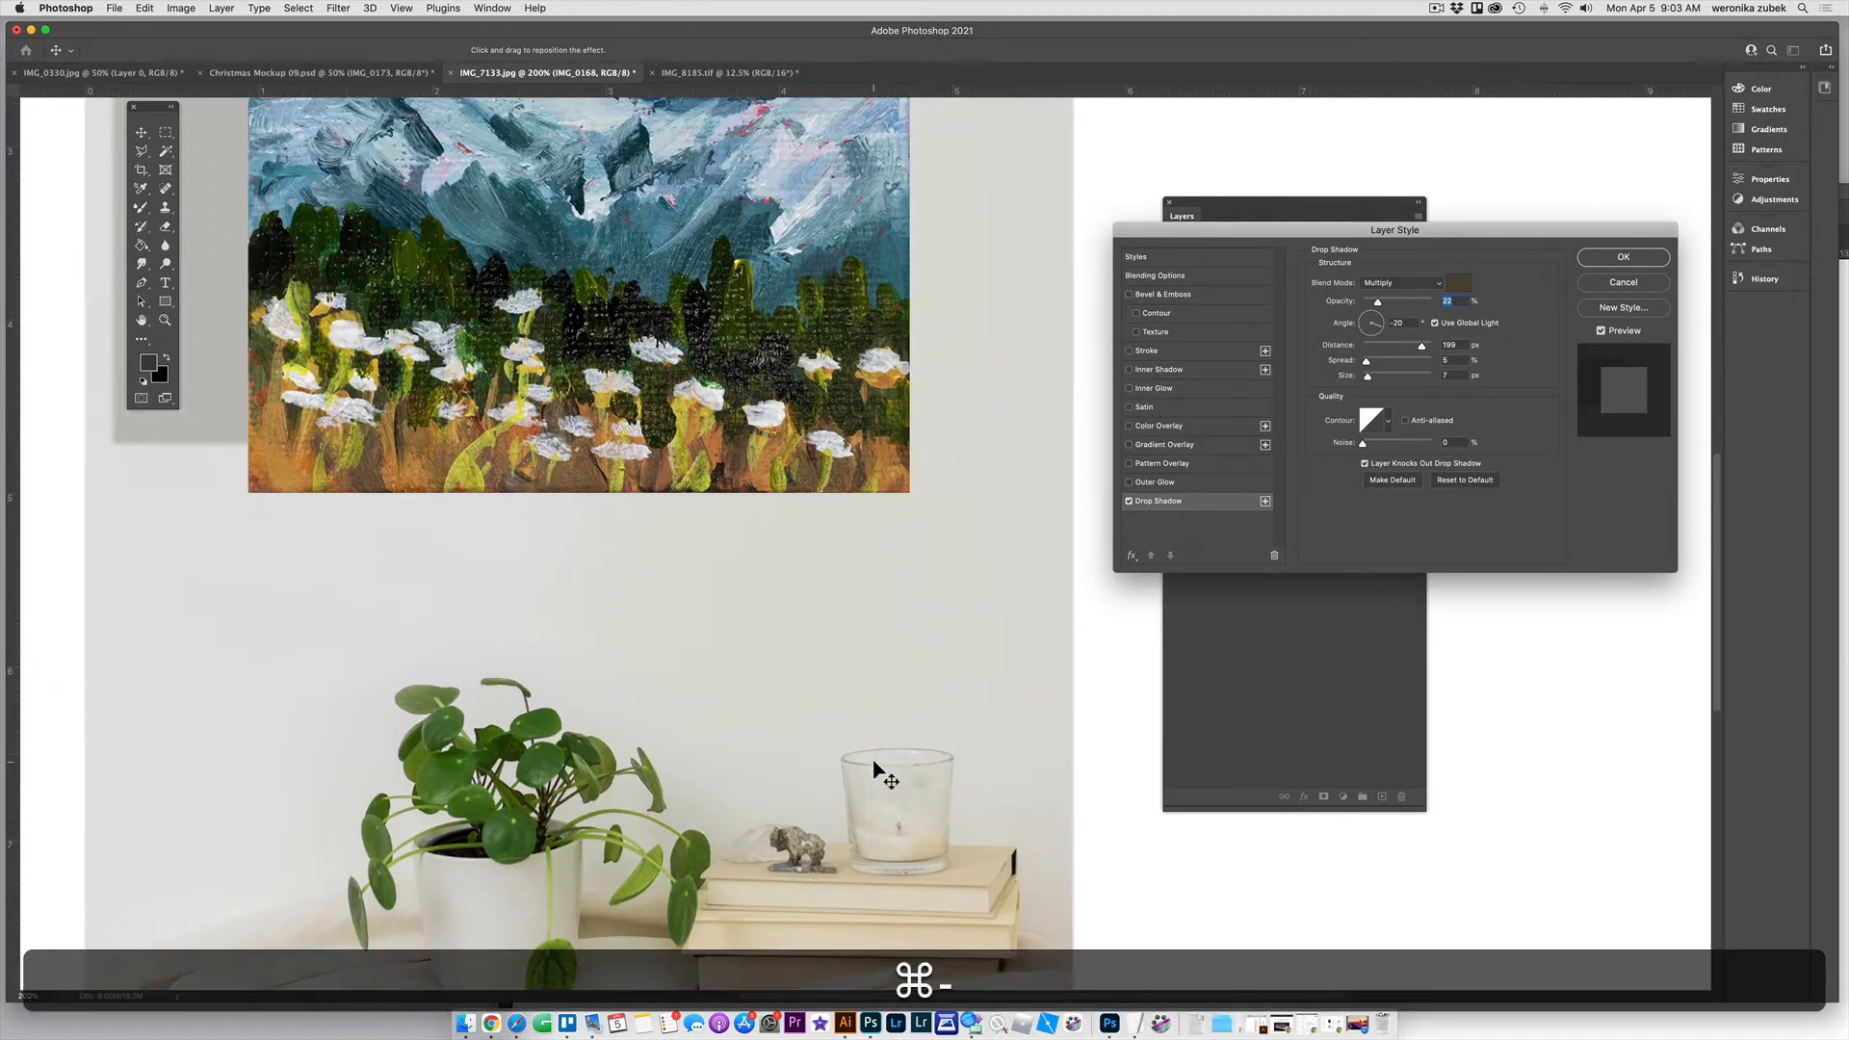
key(super+minus)
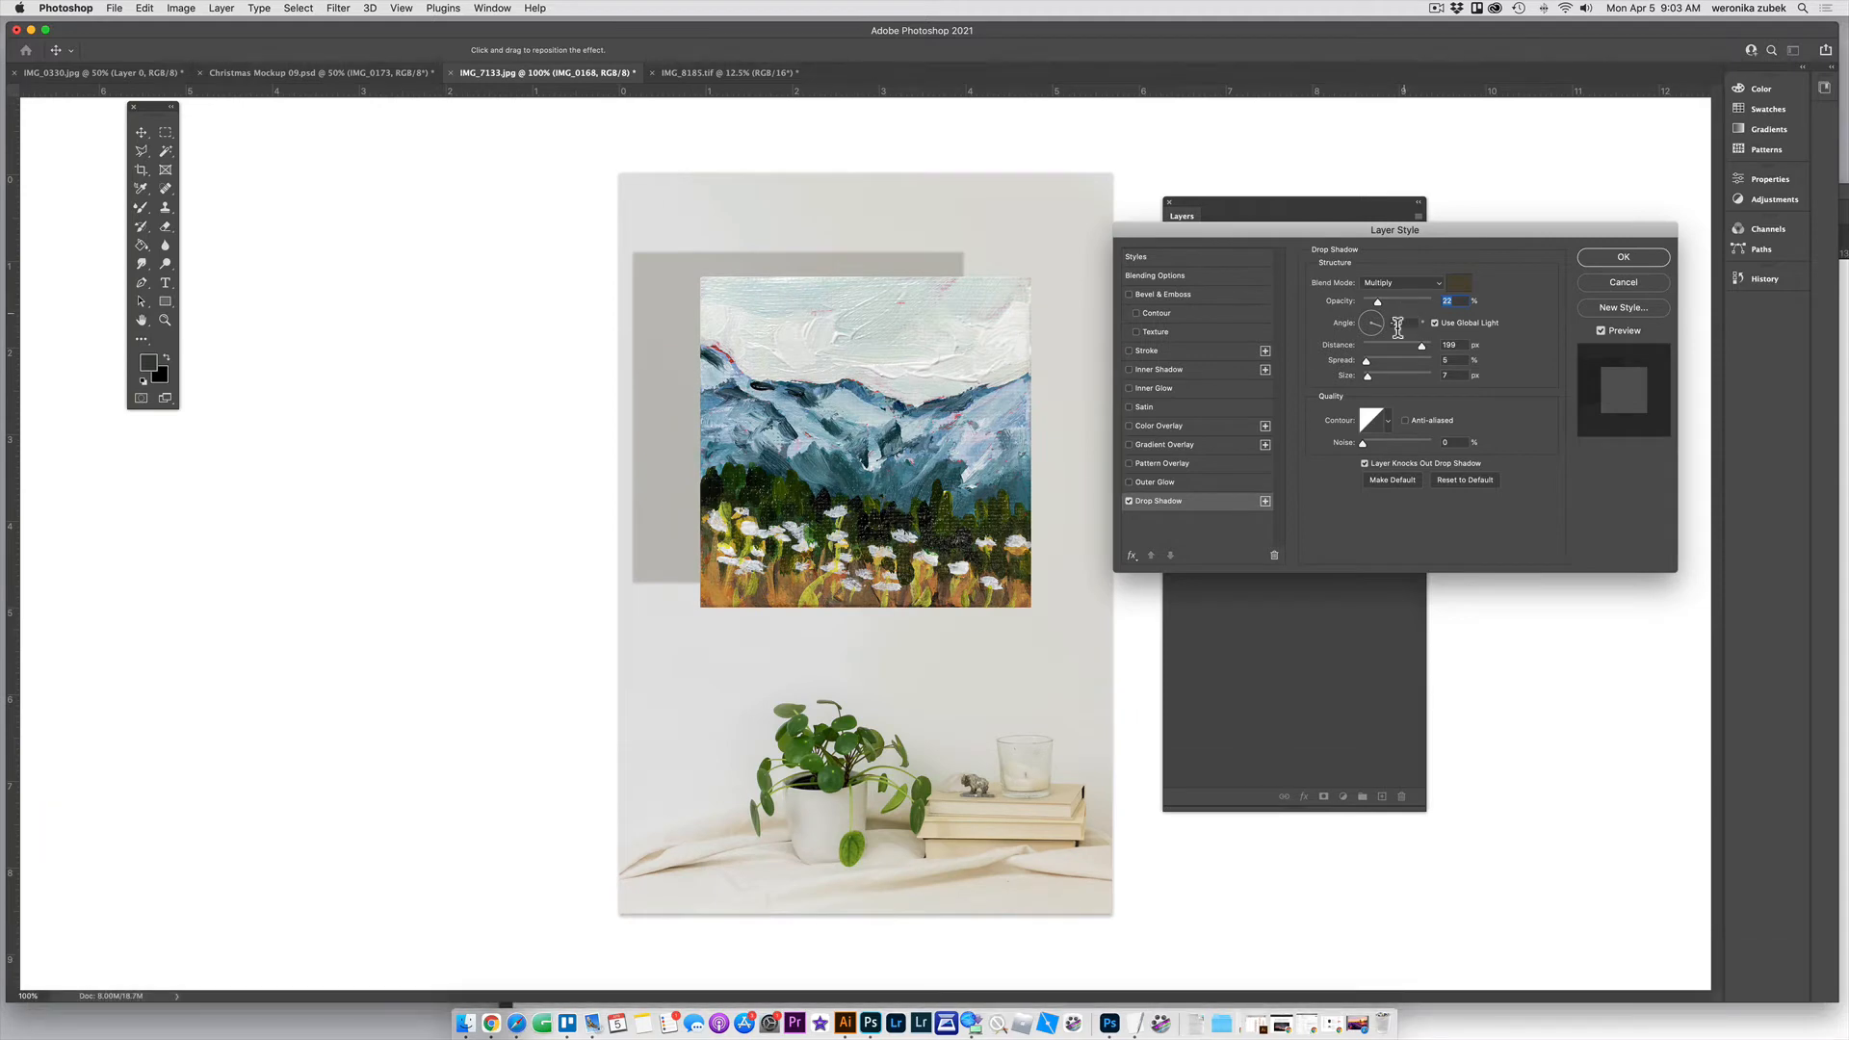
Try the Normal blend mode for the drop shadow, and set it back to Multiply
drag(1356, 232, 1354, 228)
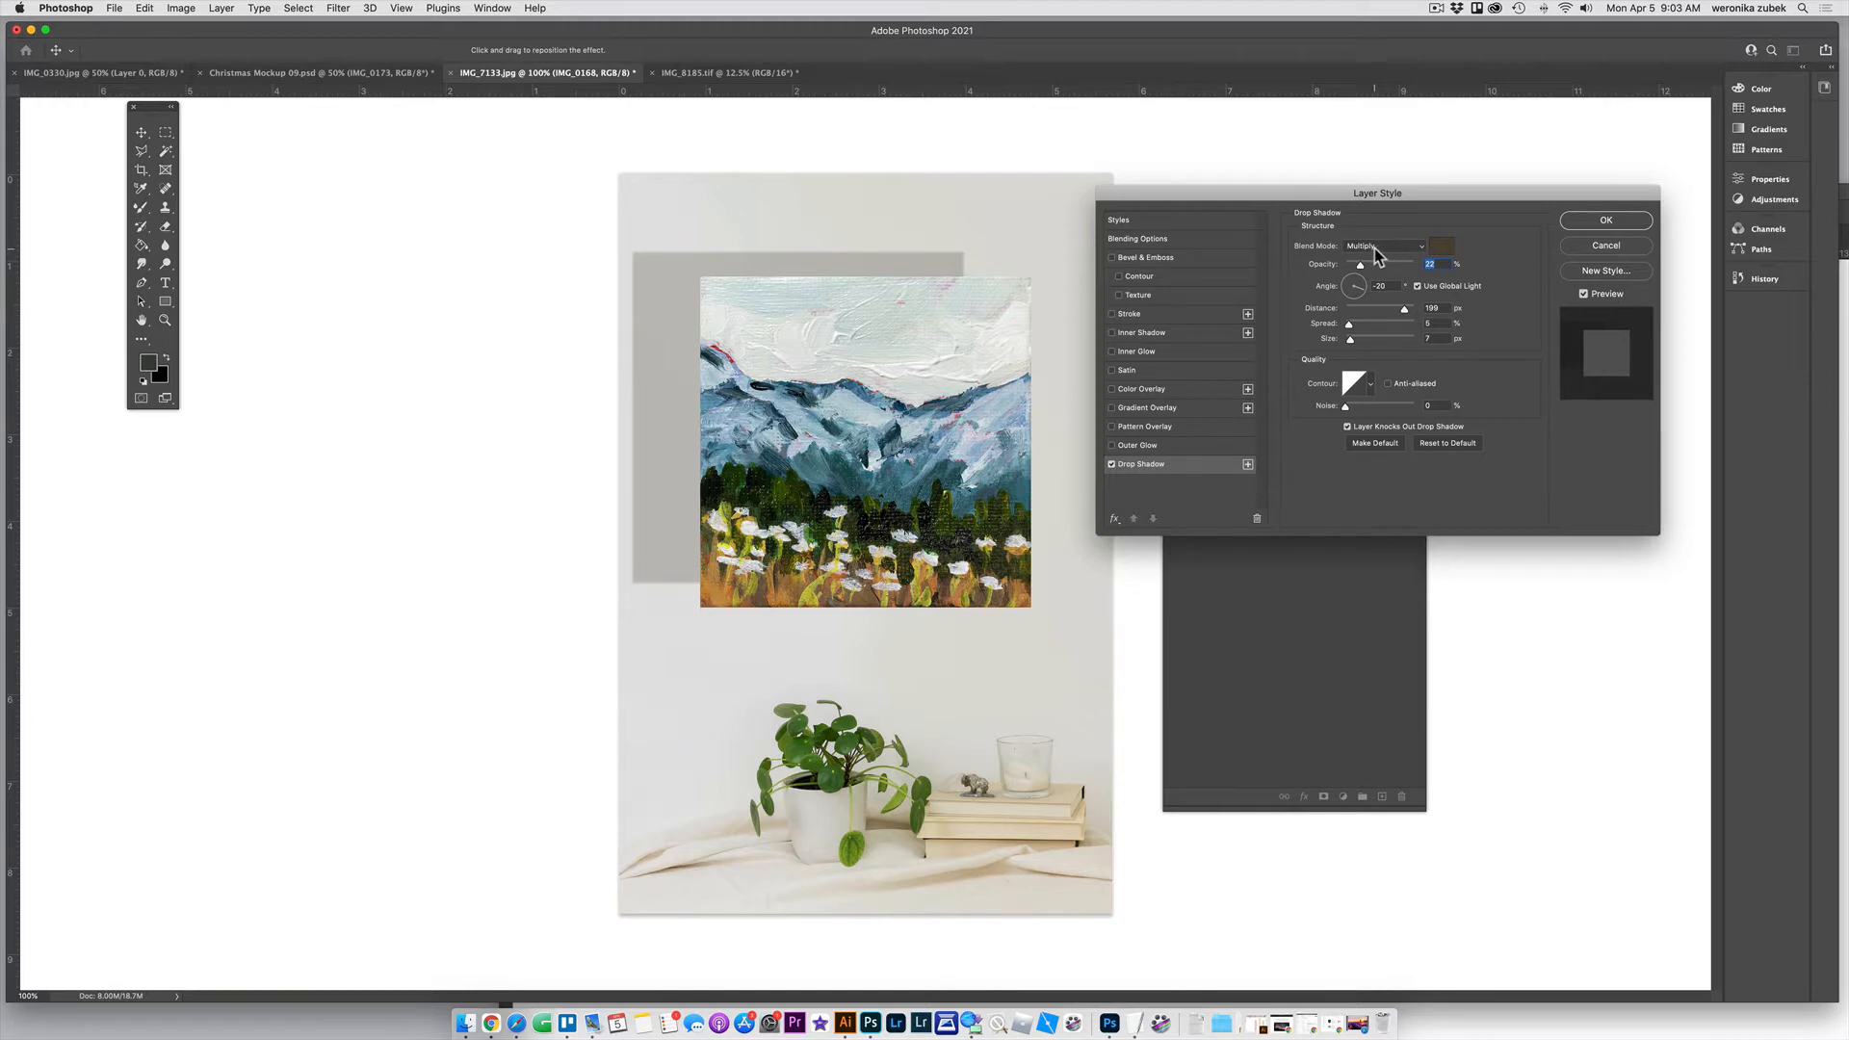
click(1380, 251)
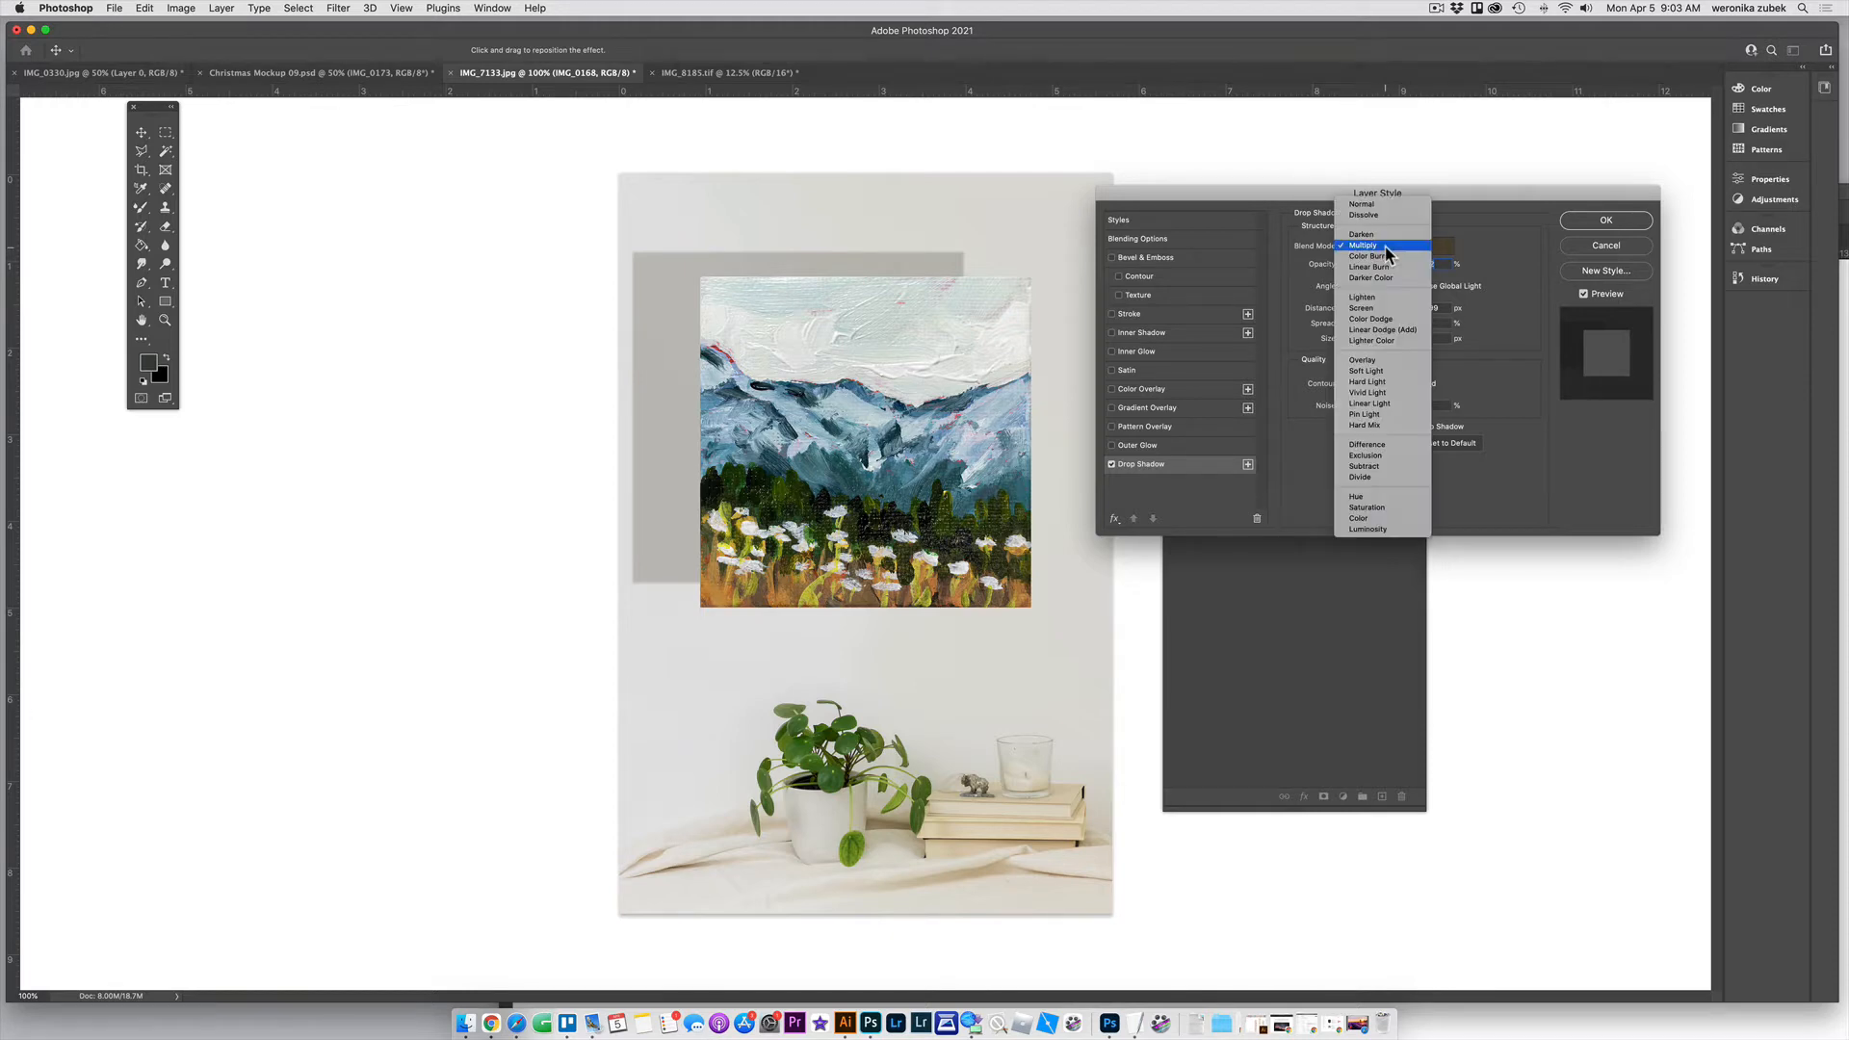
click(1367, 250)
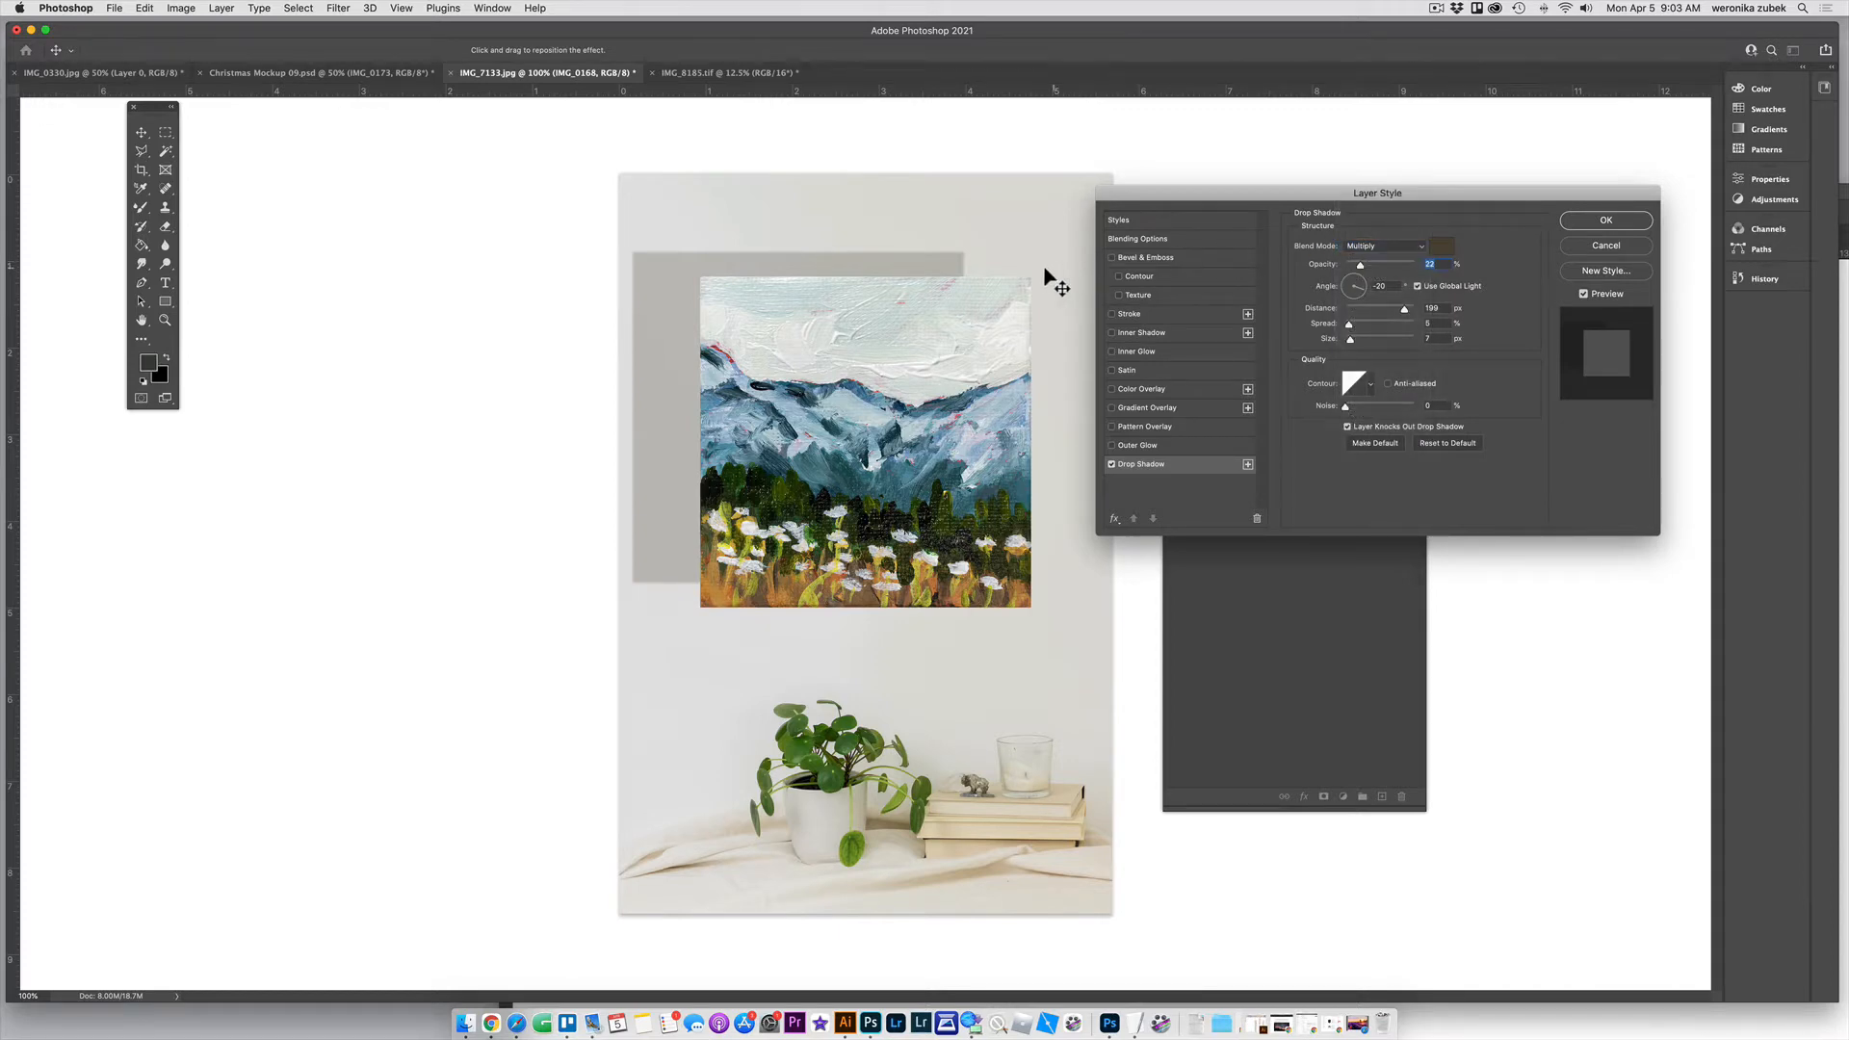
click(1367, 250)
click(1367, 208)
click(1377, 248)
click(1362, 287)
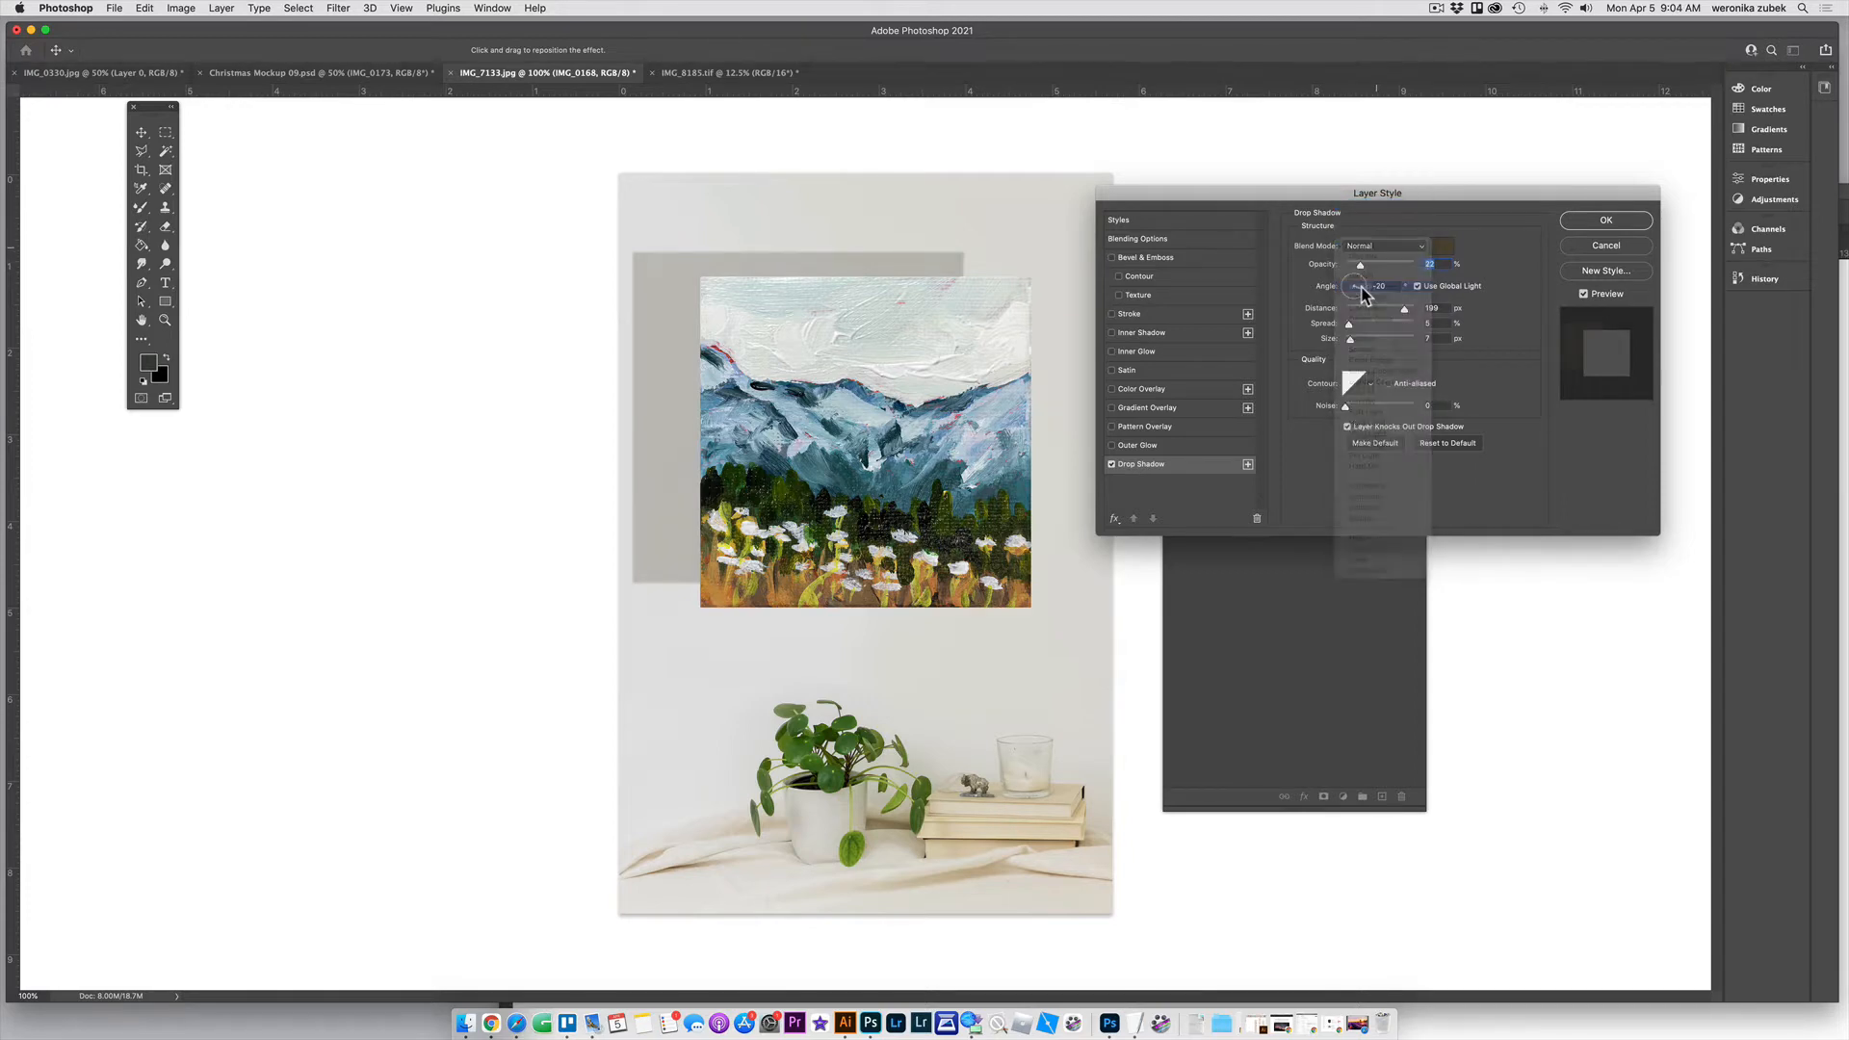
Set the drop shadow colour to brown #837352, sampled from the natural shadow beside the plant pot in the photo
click(1441, 252)
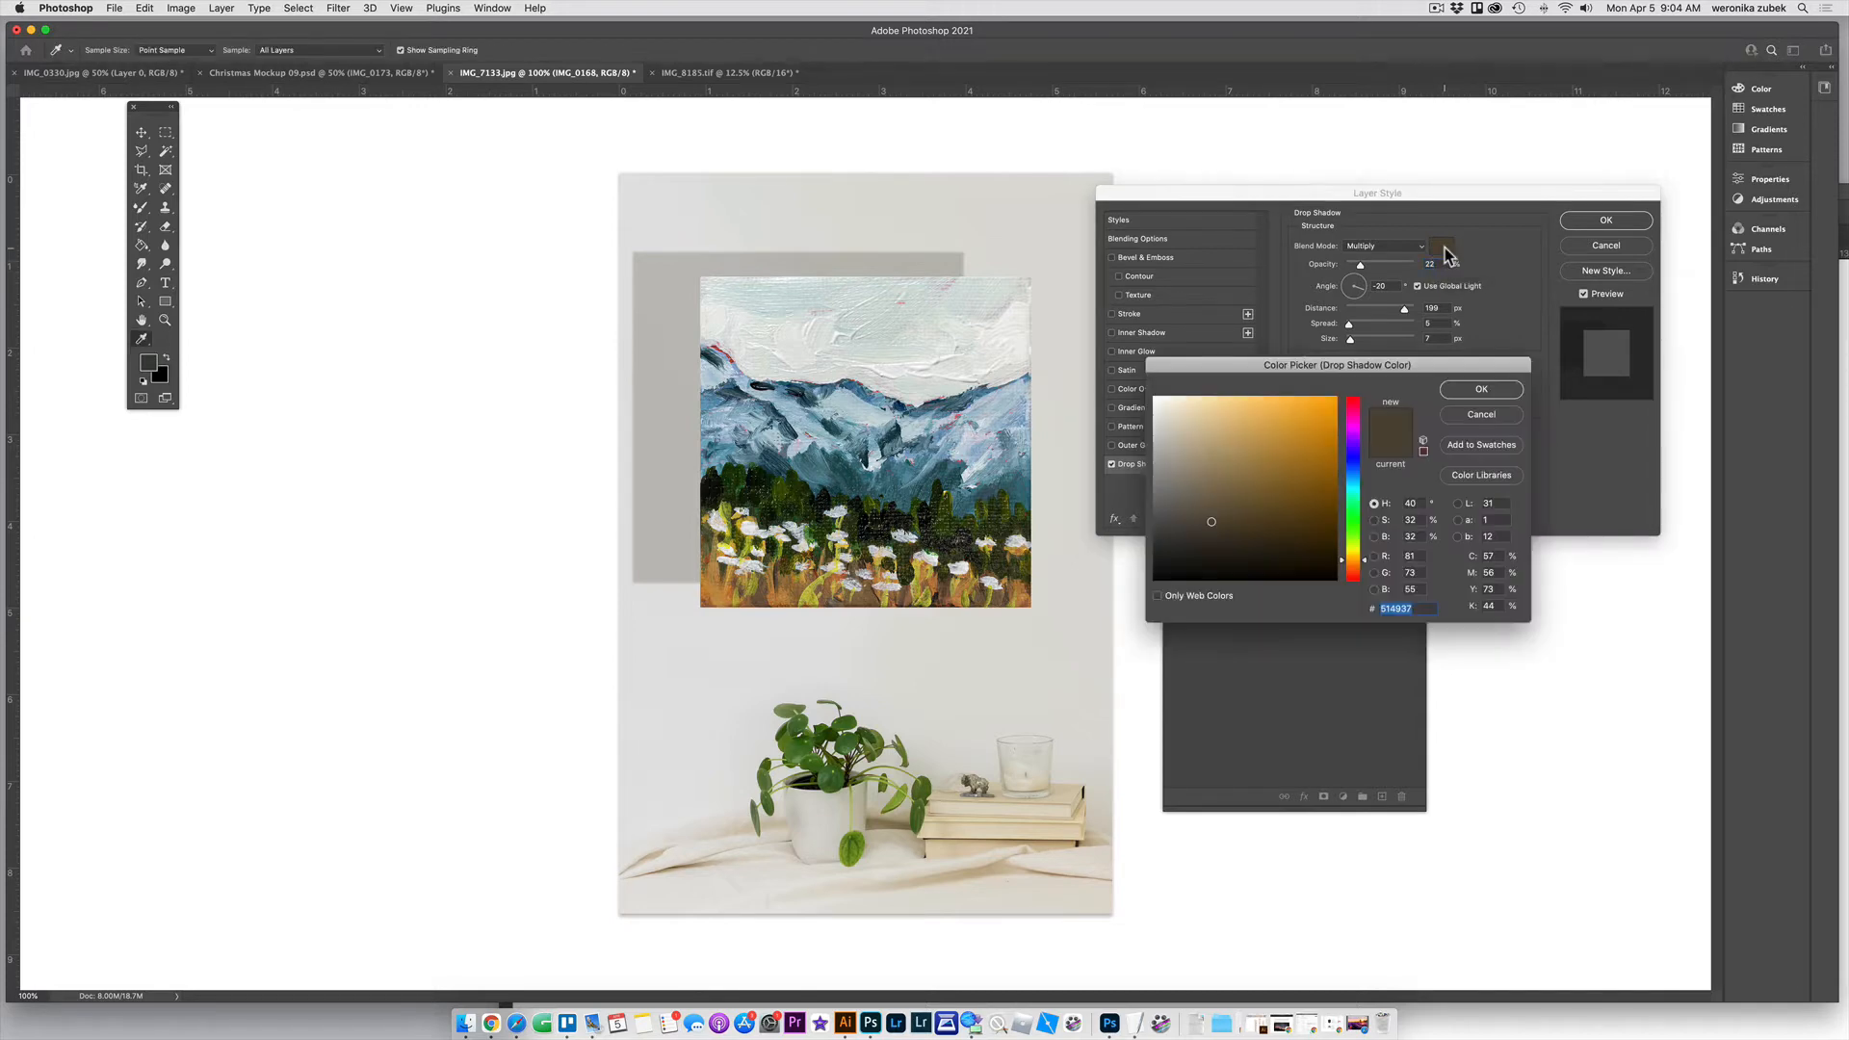
drag(1242, 528, 1194, 537)
mouse_move(1194, 536)
mouse_down()
mouse_move(1162, 570)
mouse_move(1218, 529)
mouse_up()
click(1089, 843)
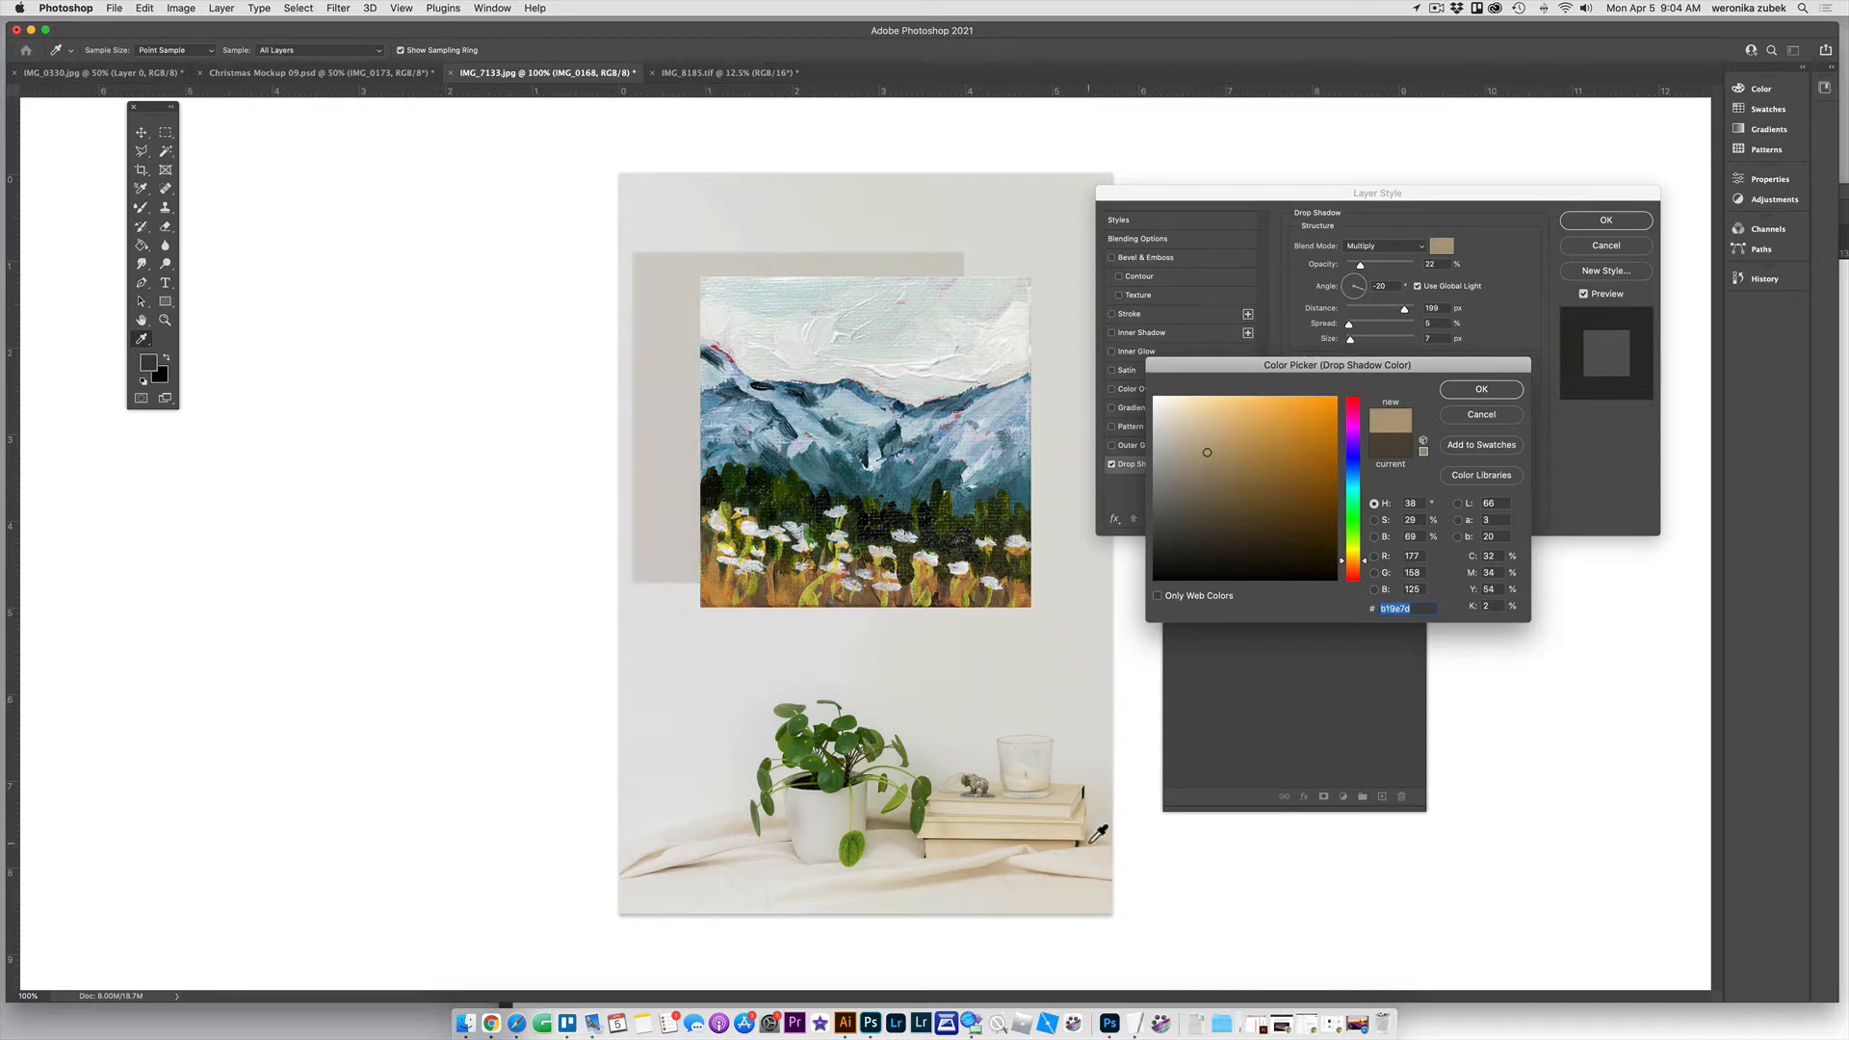
click(888, 821)
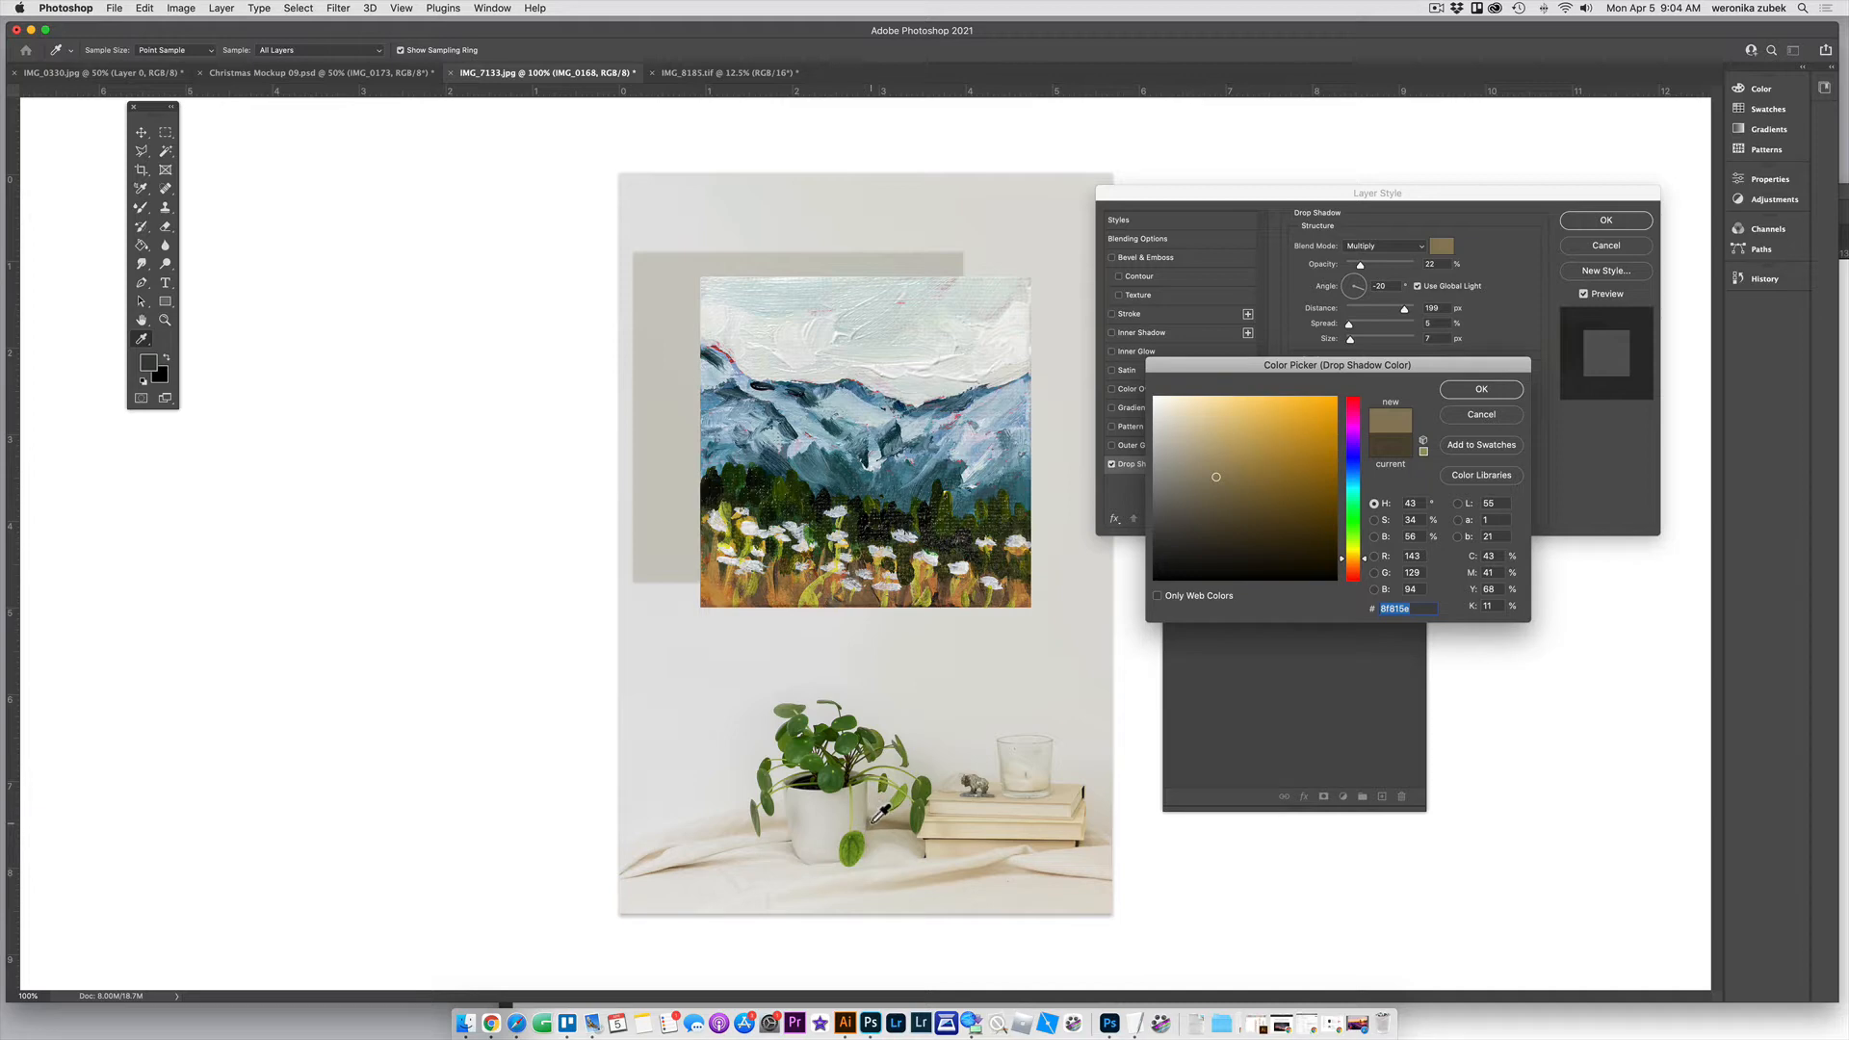
click(873, 819)
click(905, 824)
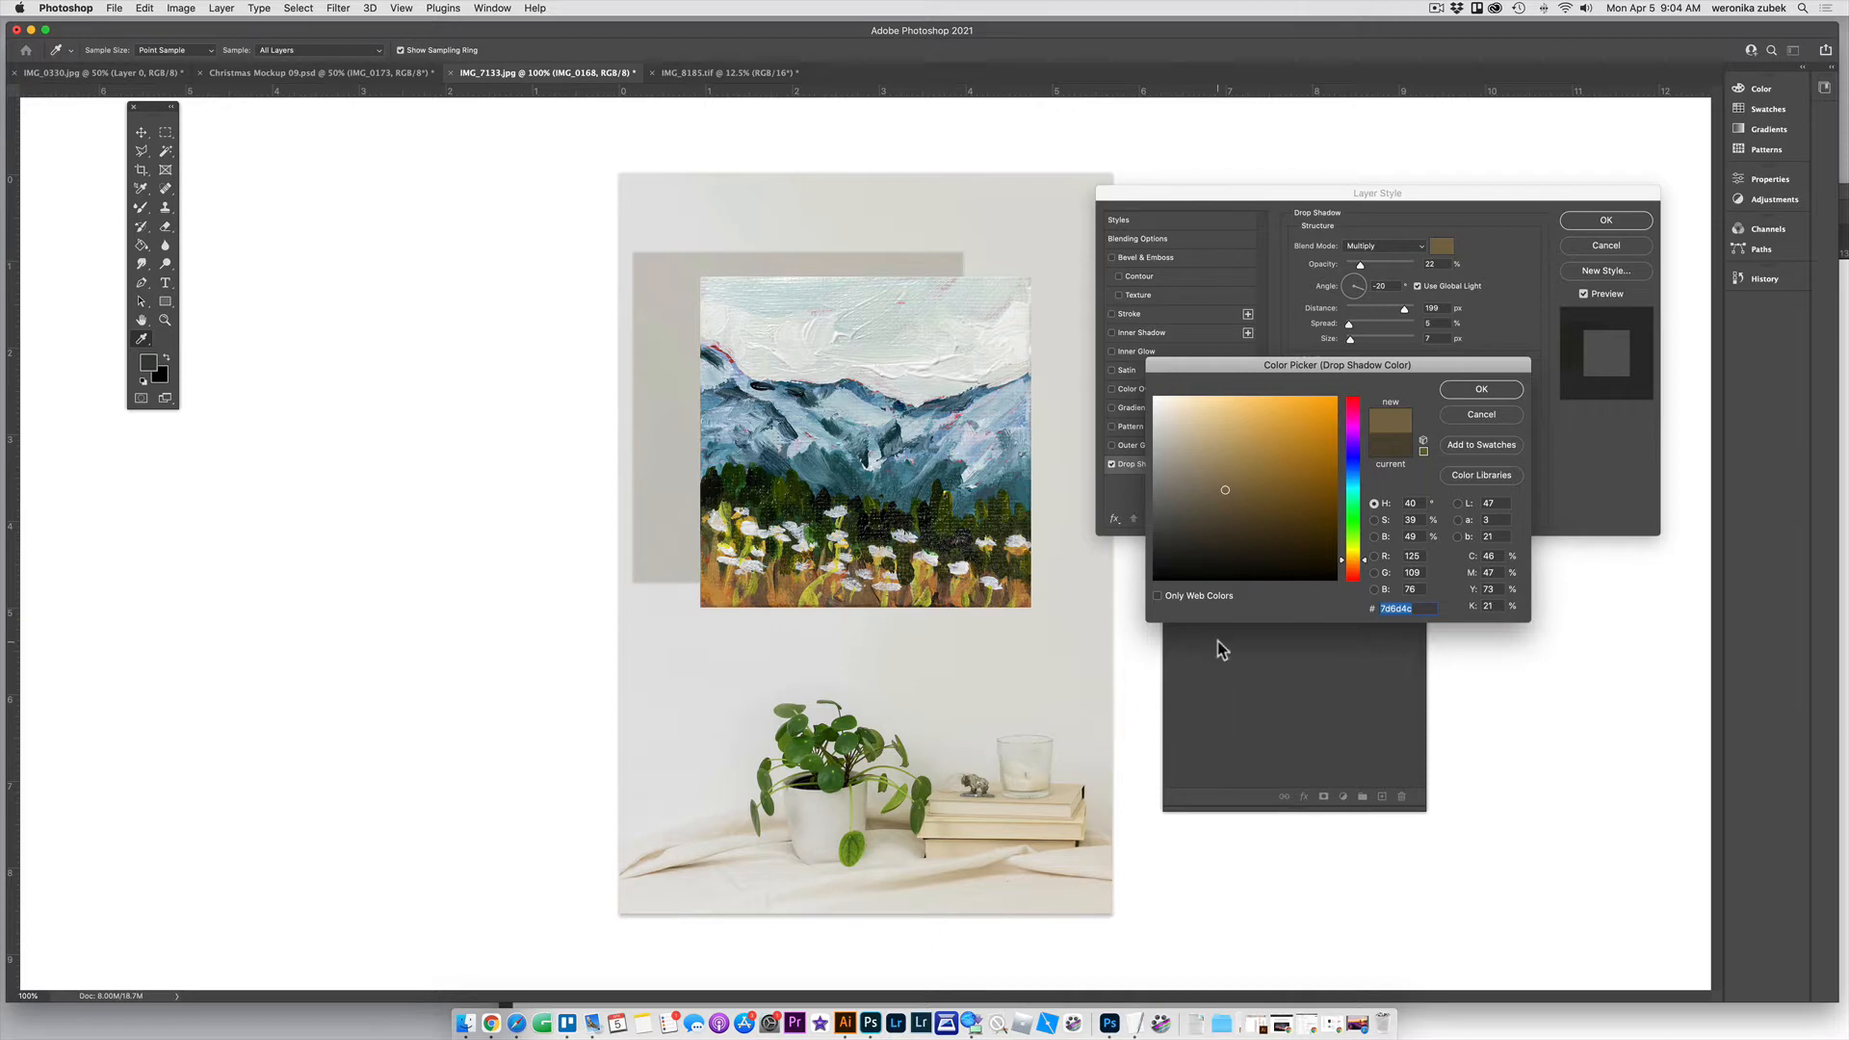
click(1051, 842)
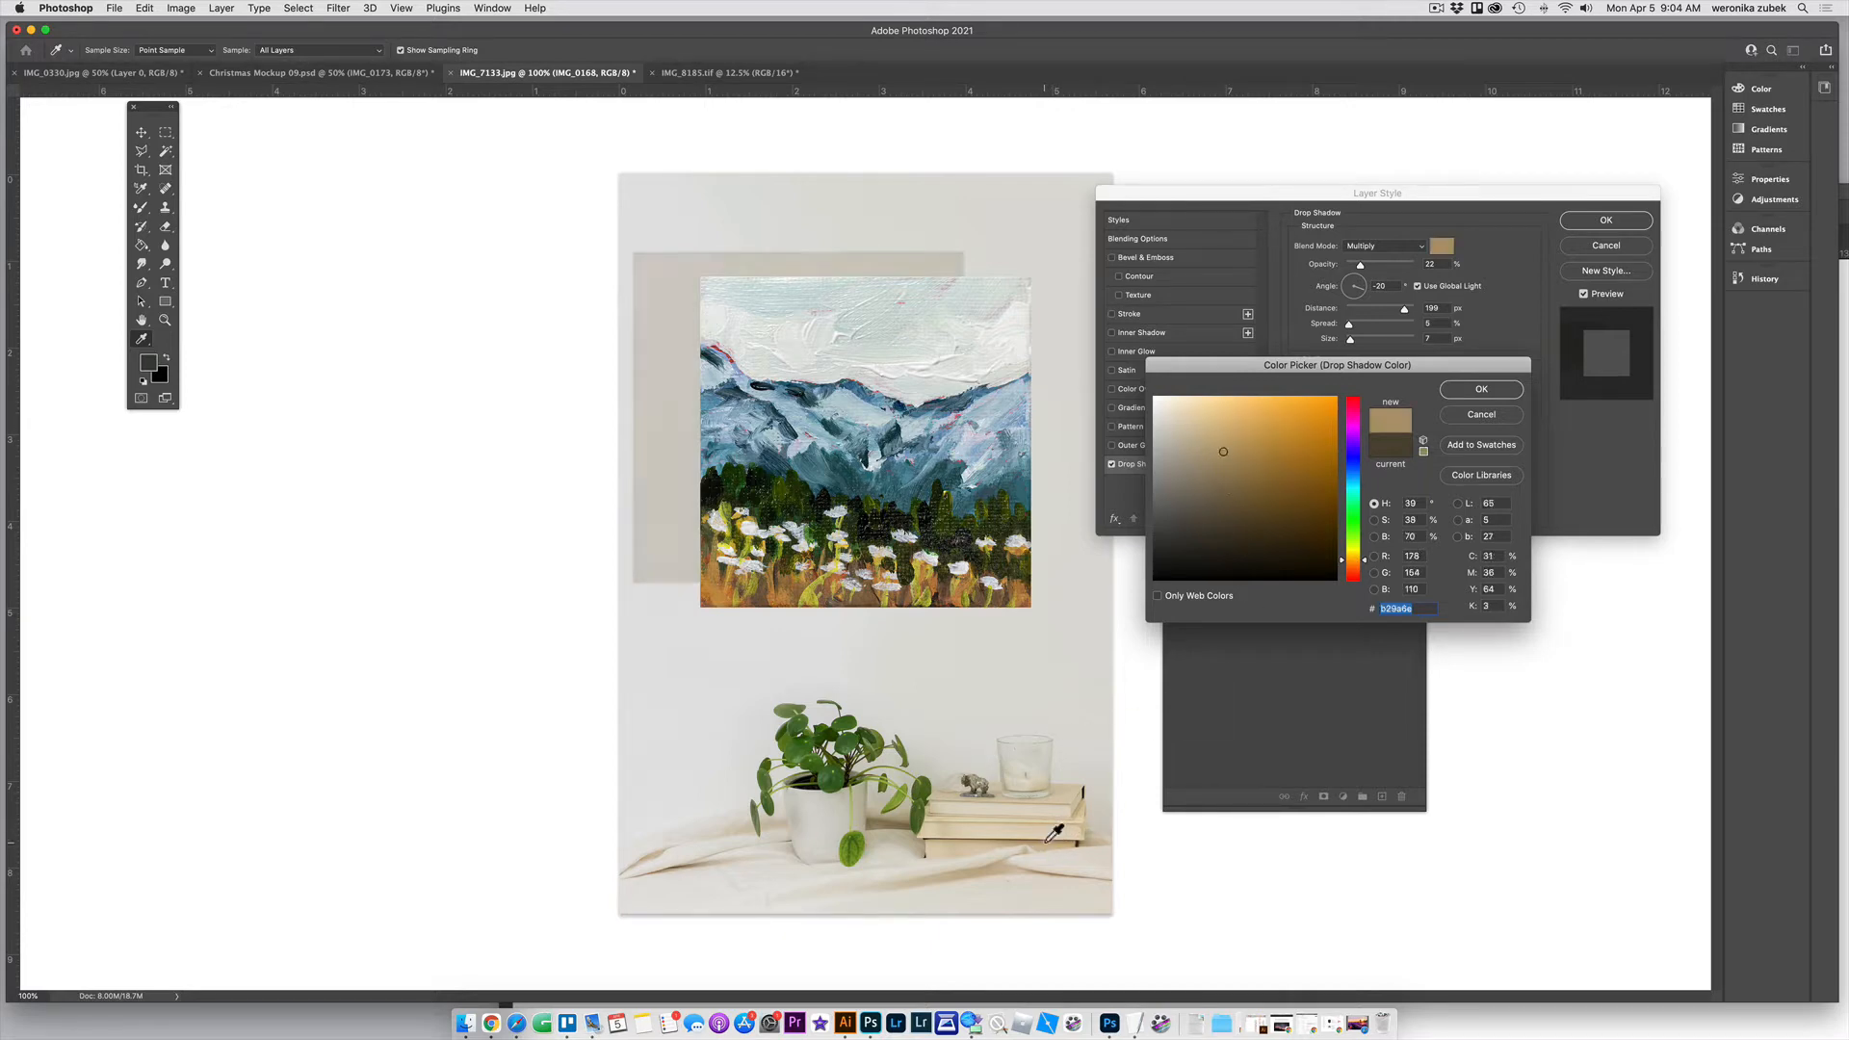
click(1084, 805)
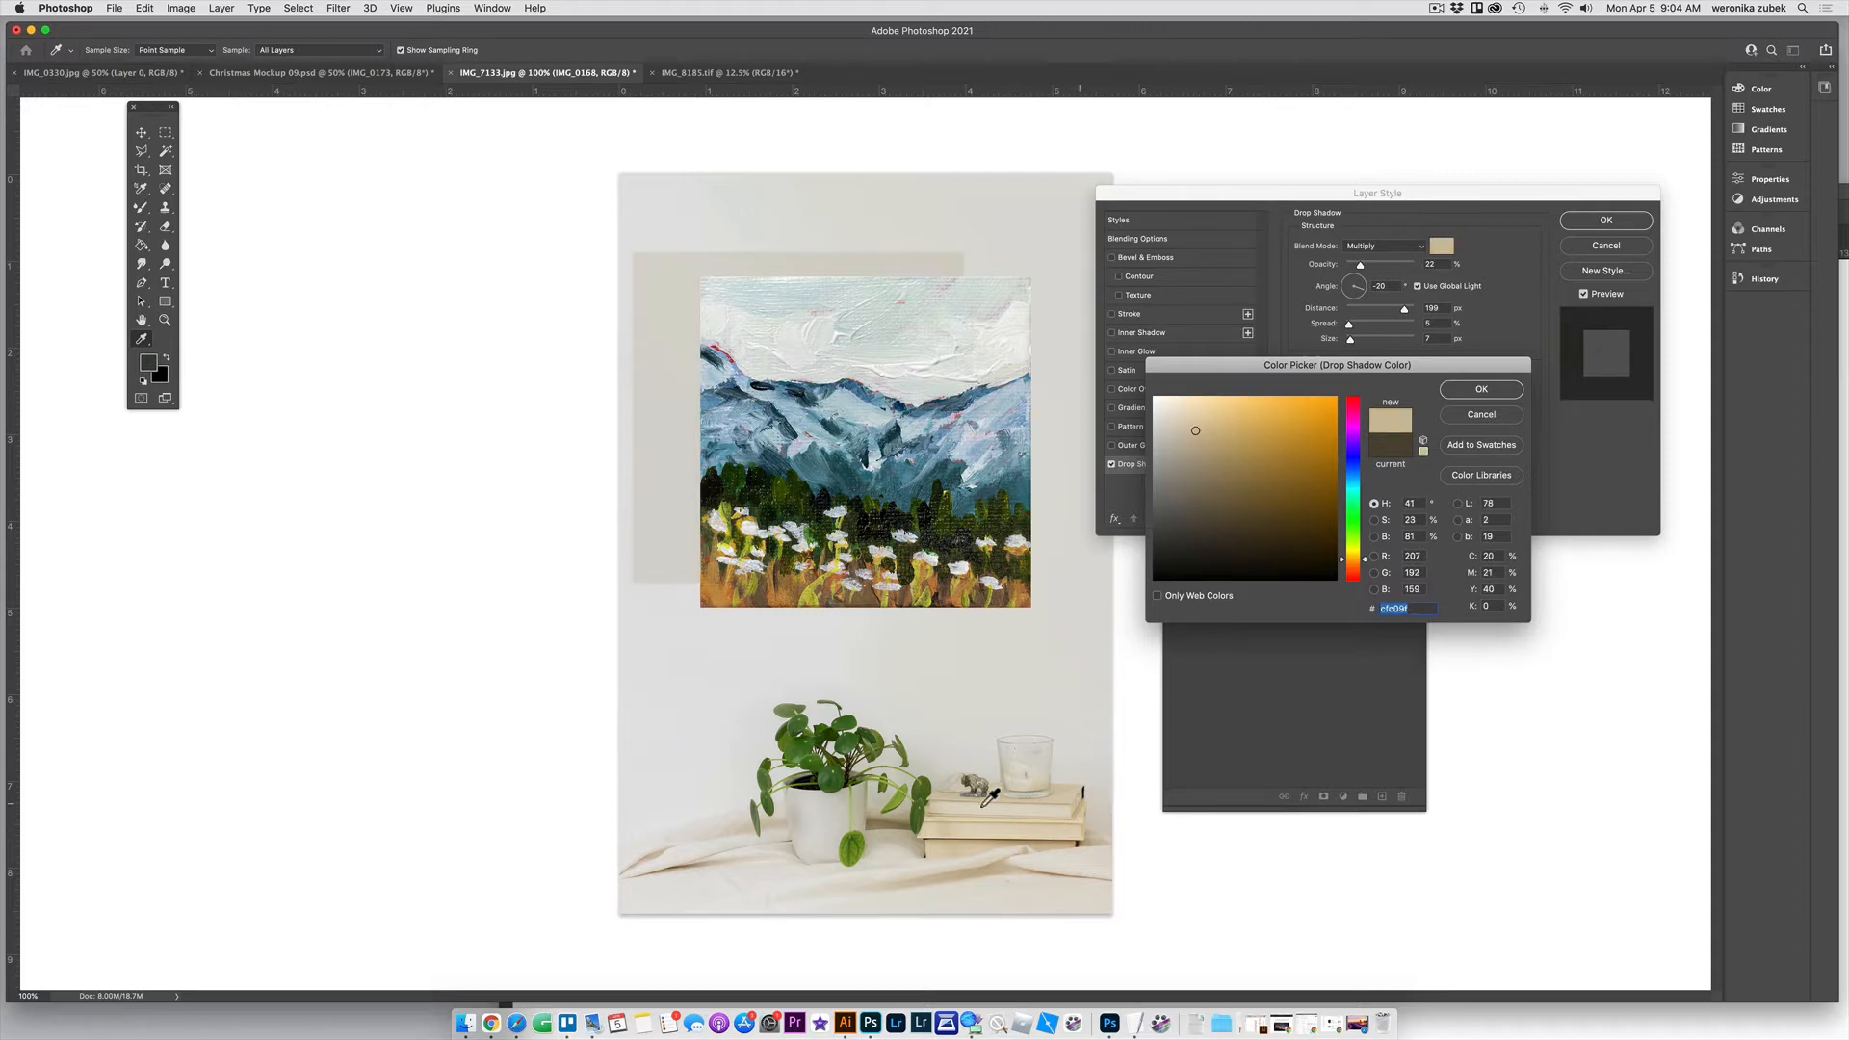
click(889, 819)
click(900, 820)
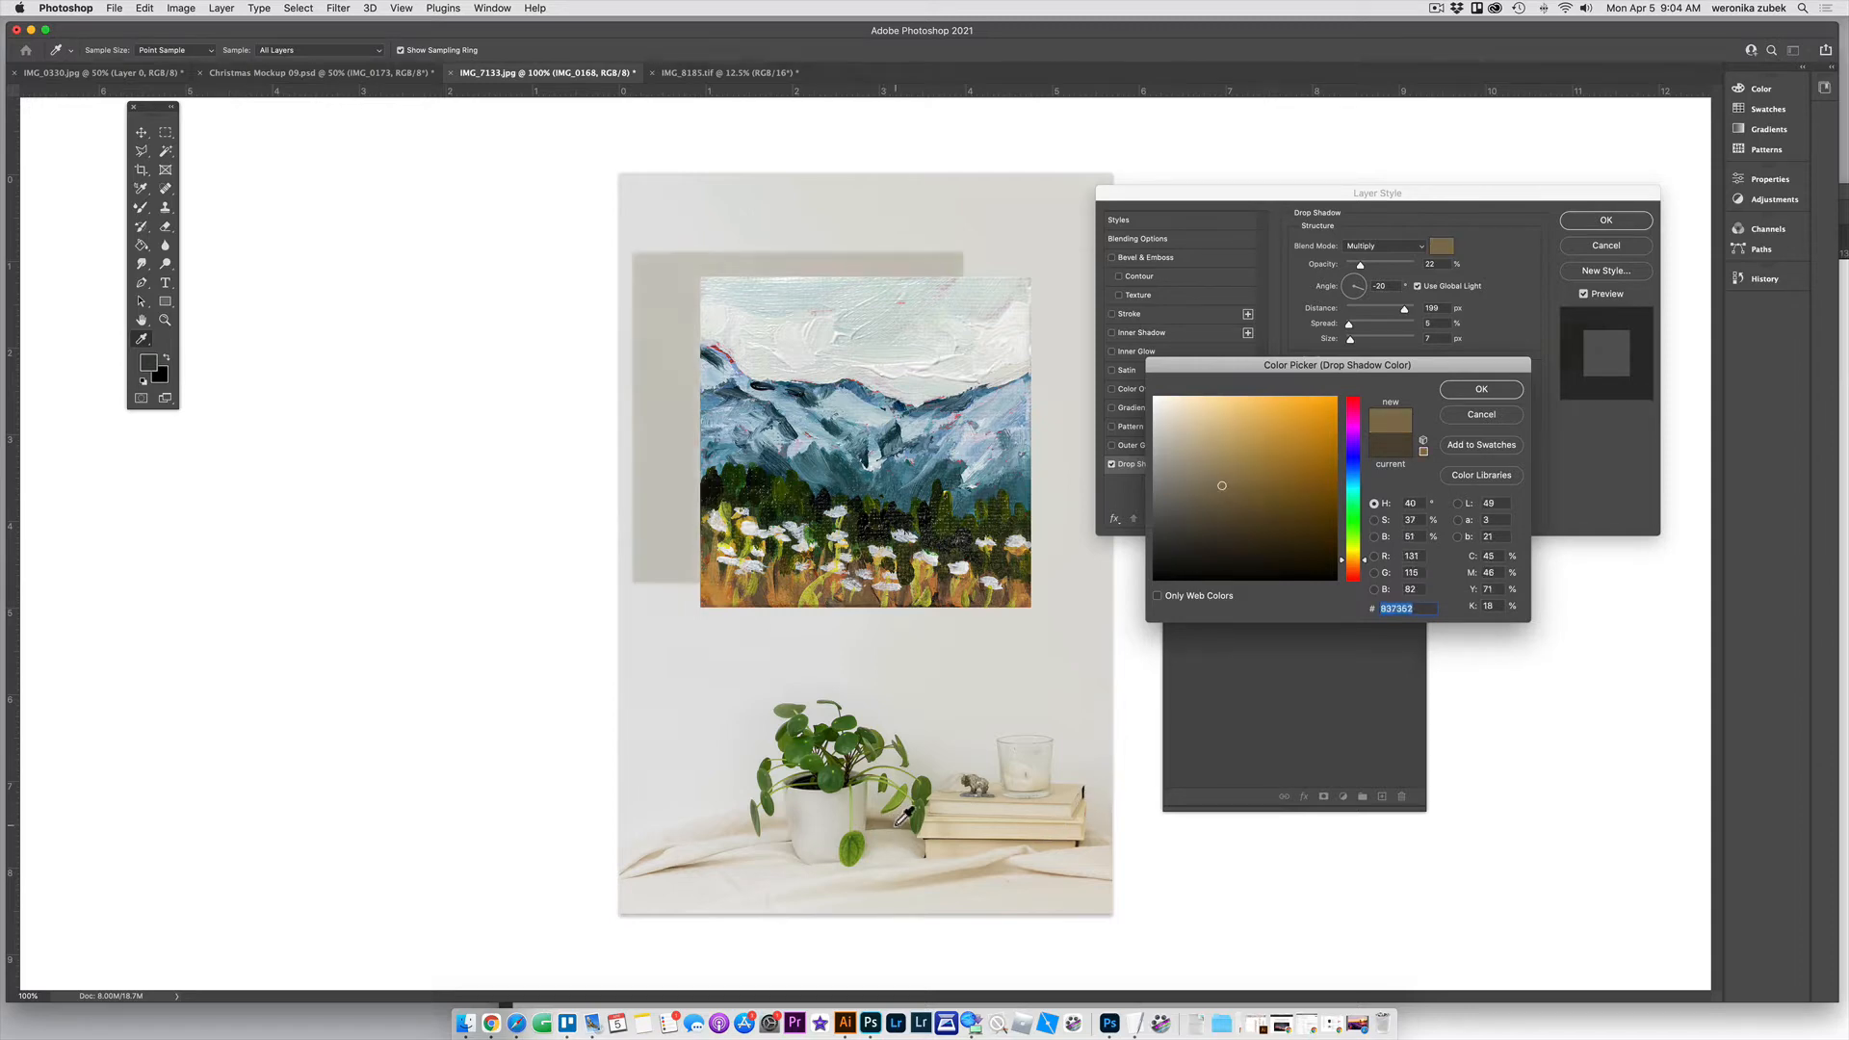
click(1464, 391)
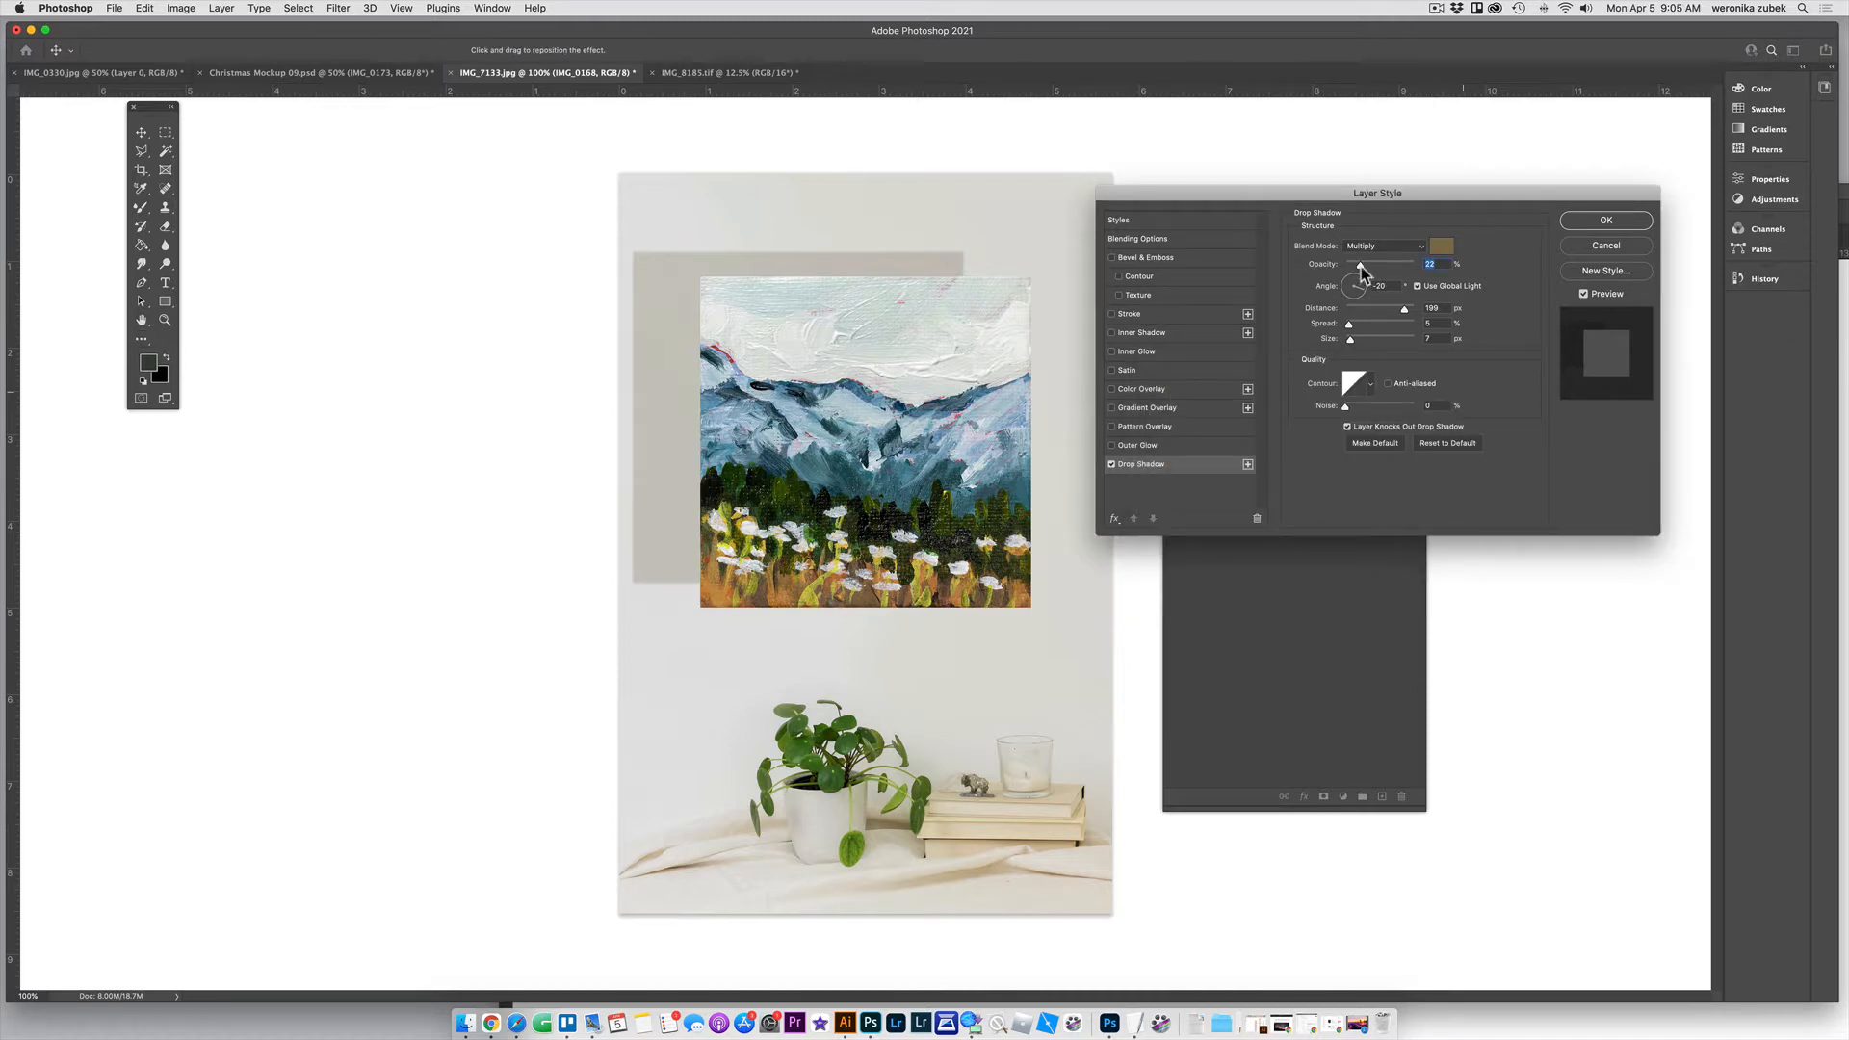
Set the painting's drop shadow to 27% opacity, an angle of about 165° and a distance of 21 px
mouse_move(1360, 268)
mouse_down()
mouse_move(1412, 268)
mouse_move(1366, 265)
mouse_up()
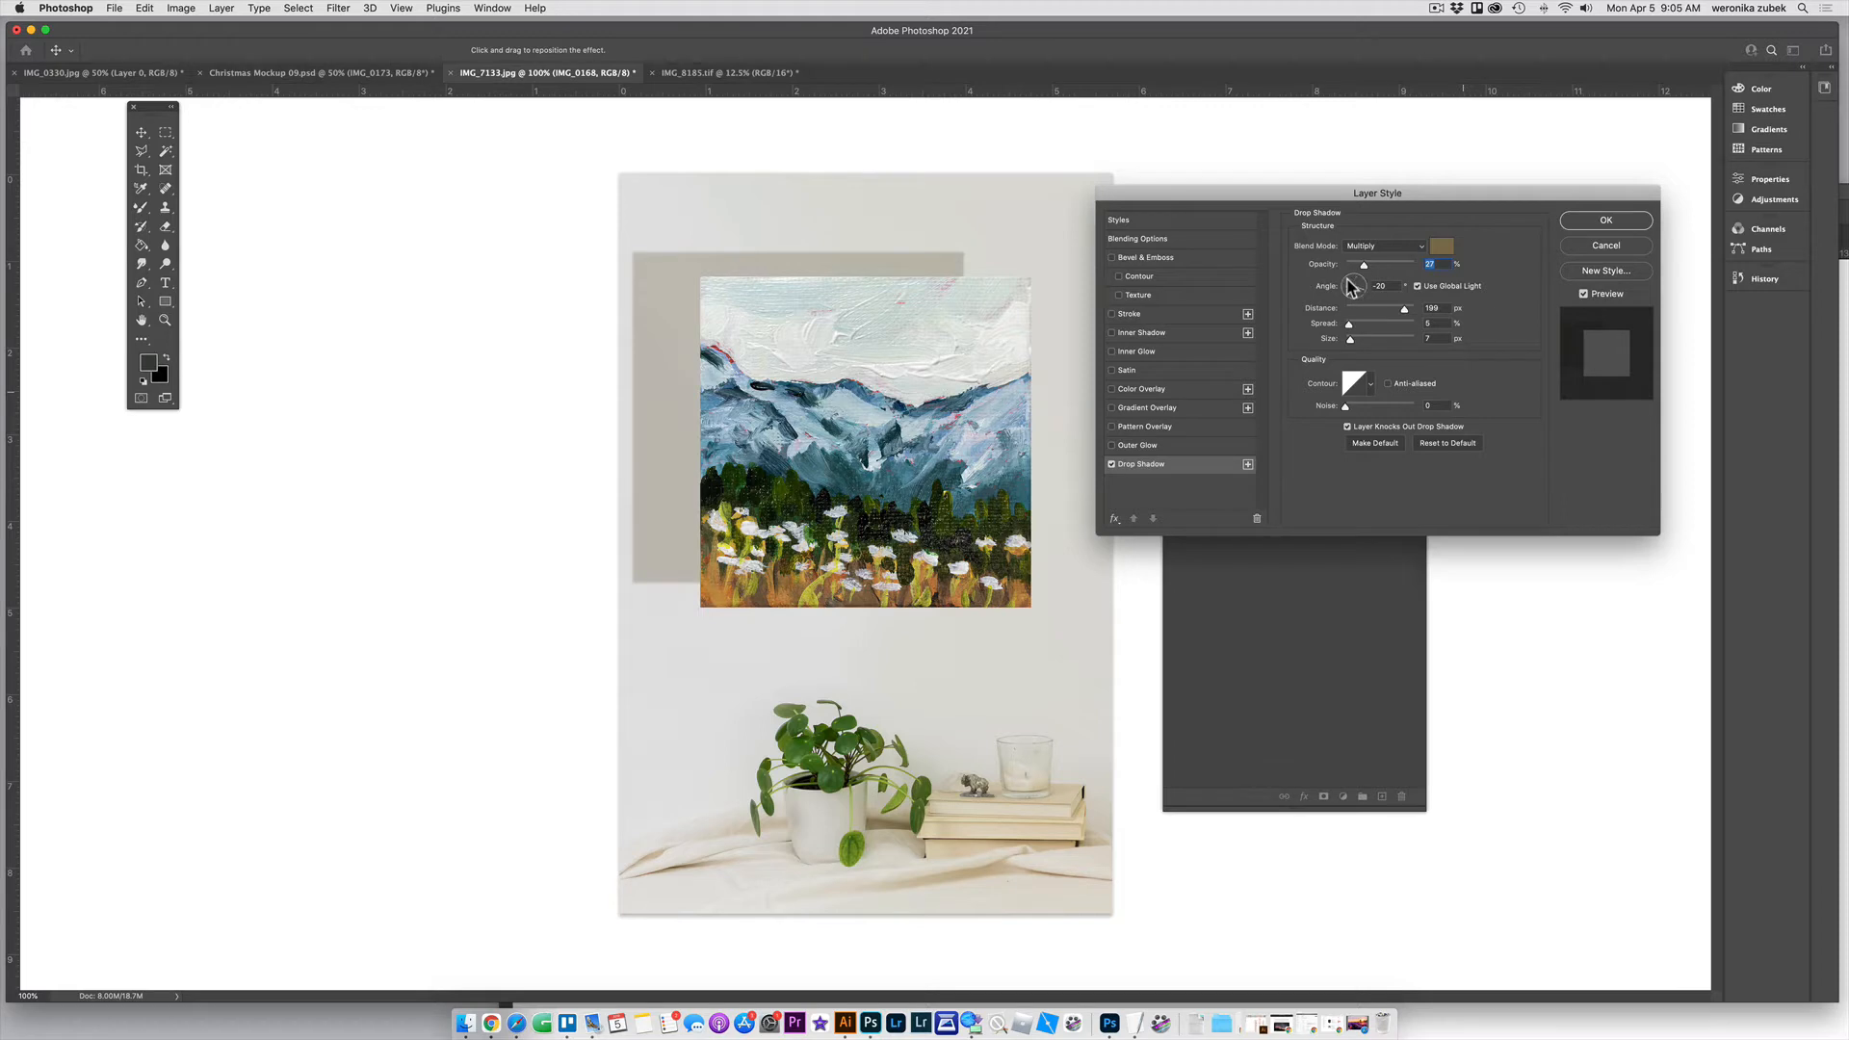
click(1350, 278)
drag(1351, 287, 1354, 293)
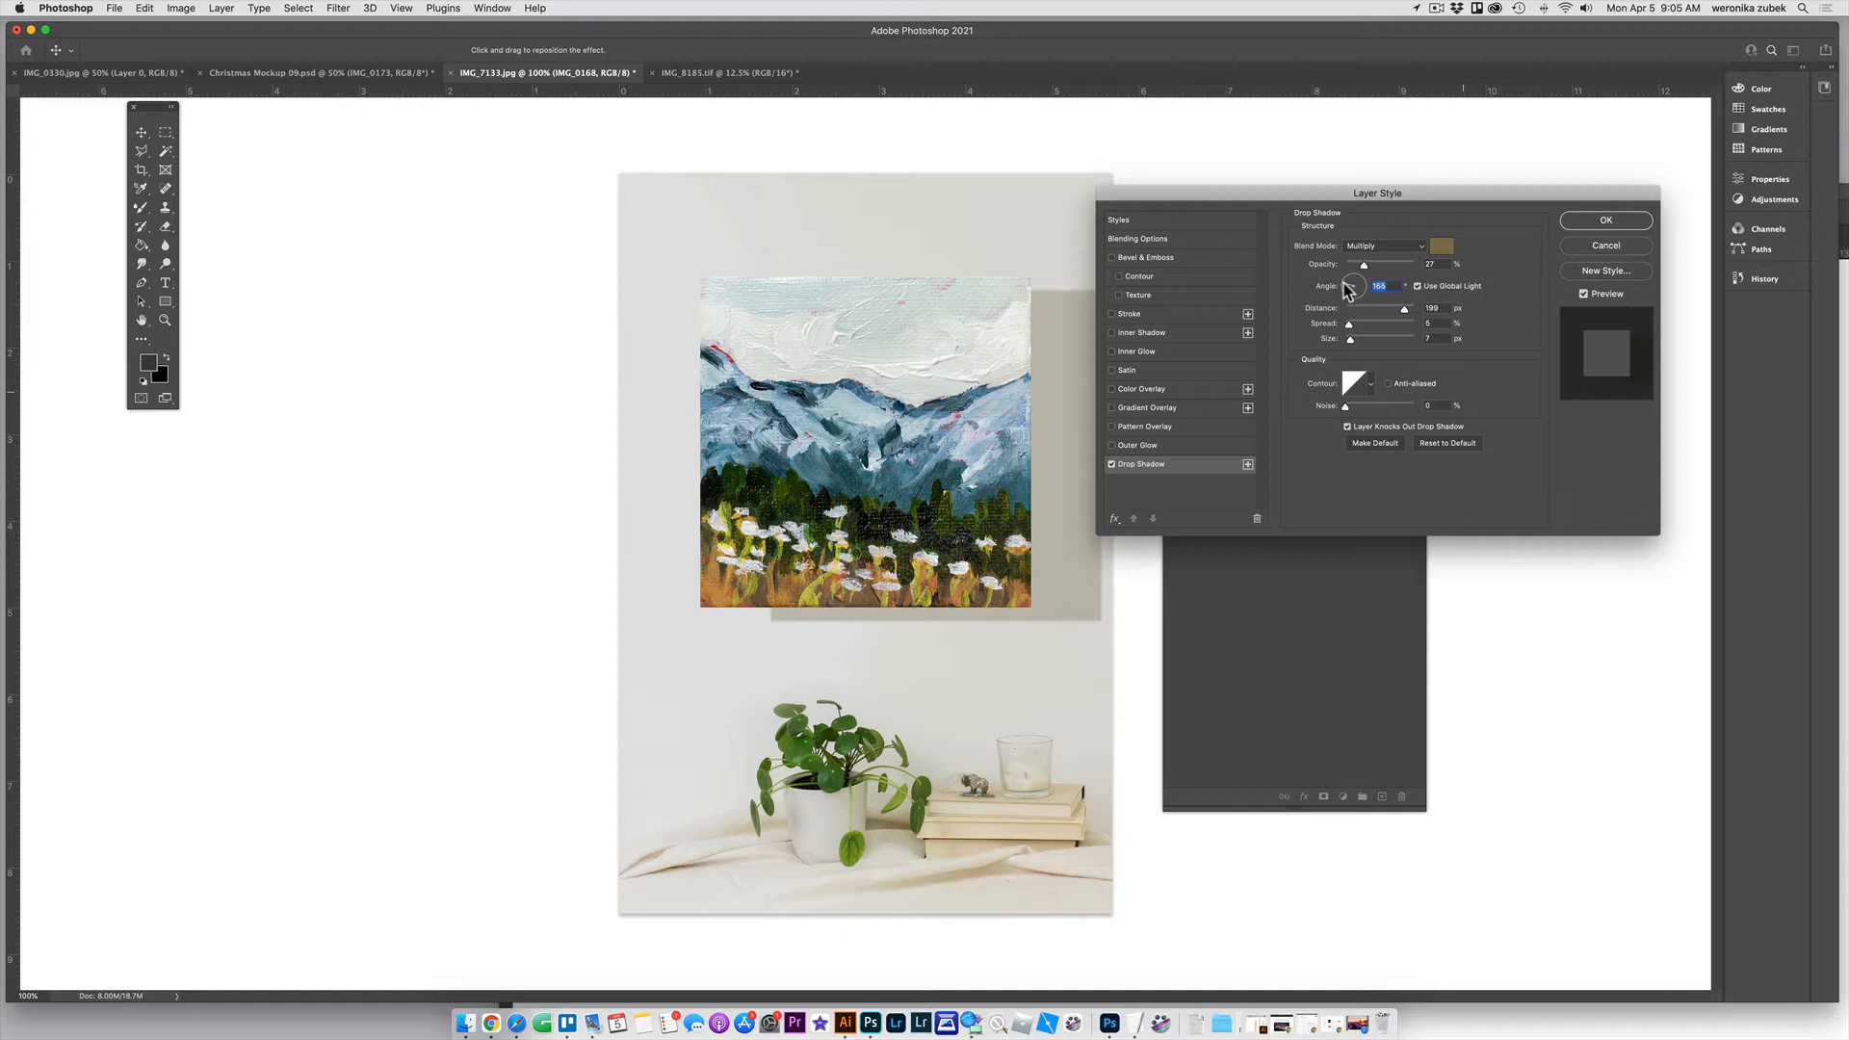
drag(1347, 290, 1349, 293)
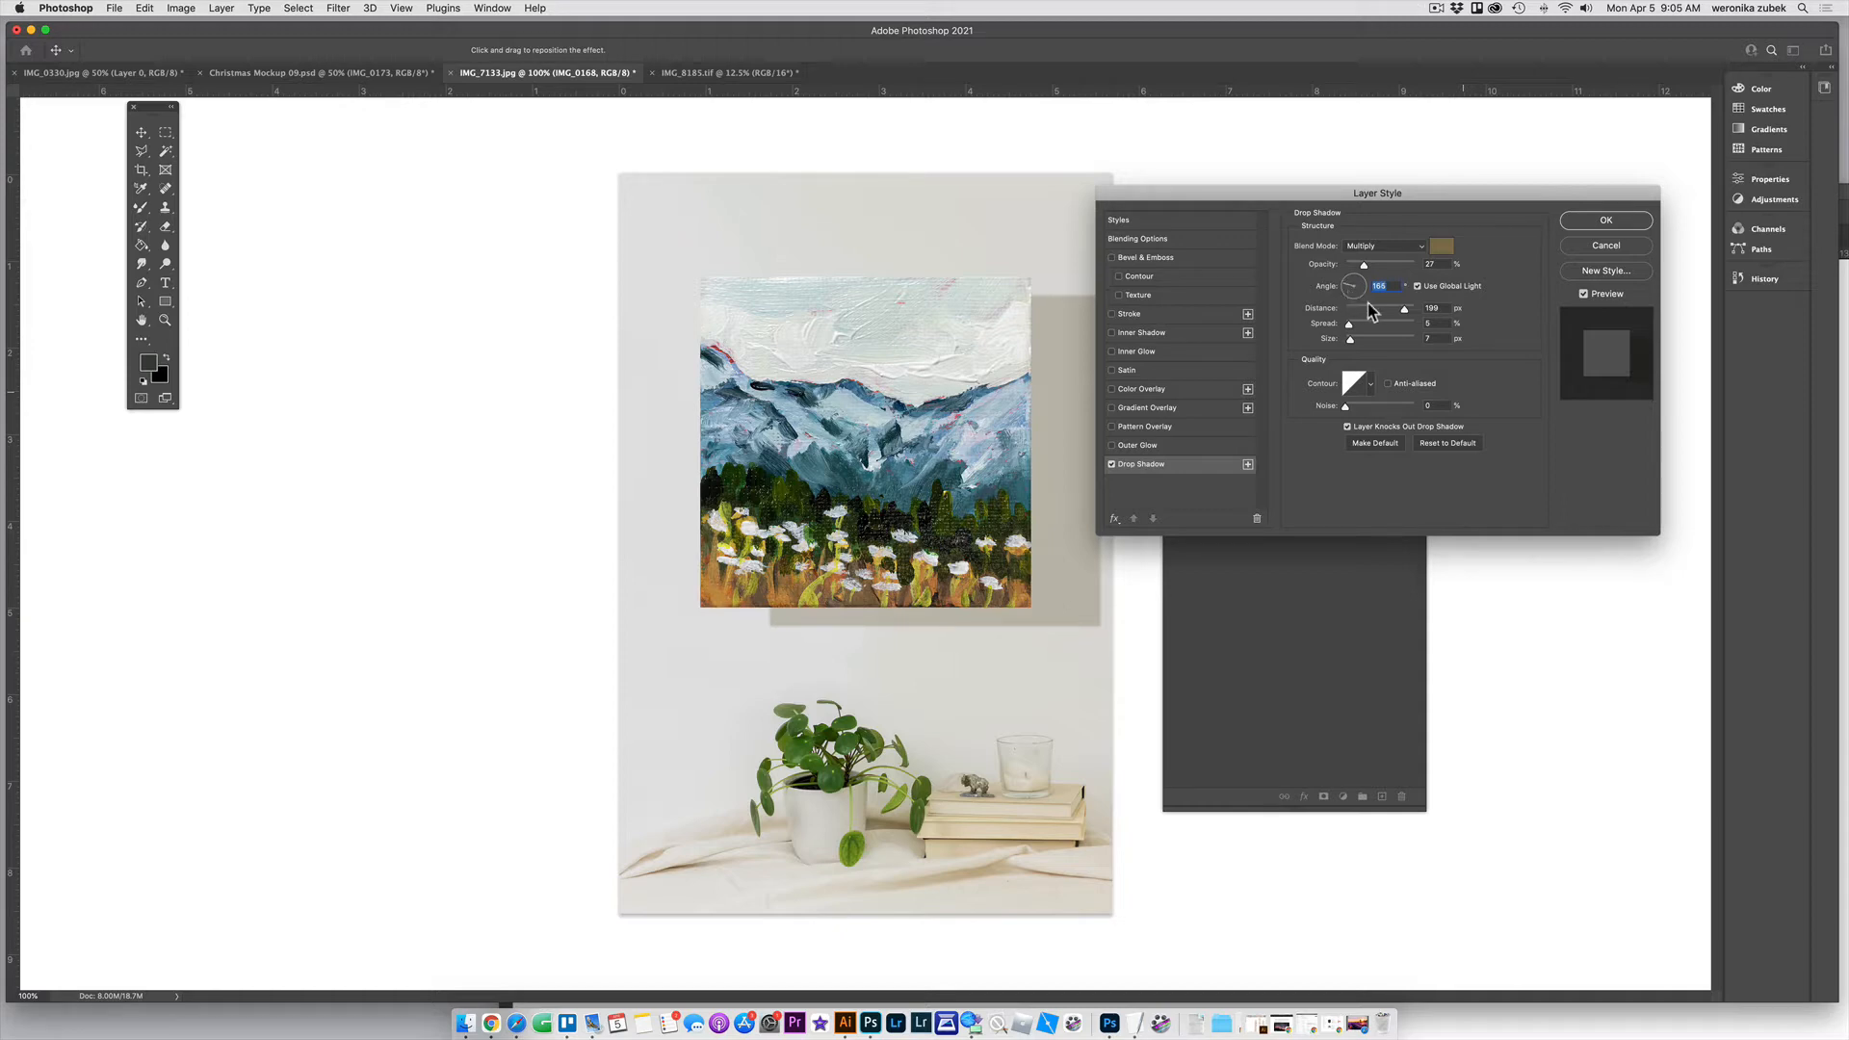
drag(1385, 214, 1409, 227)
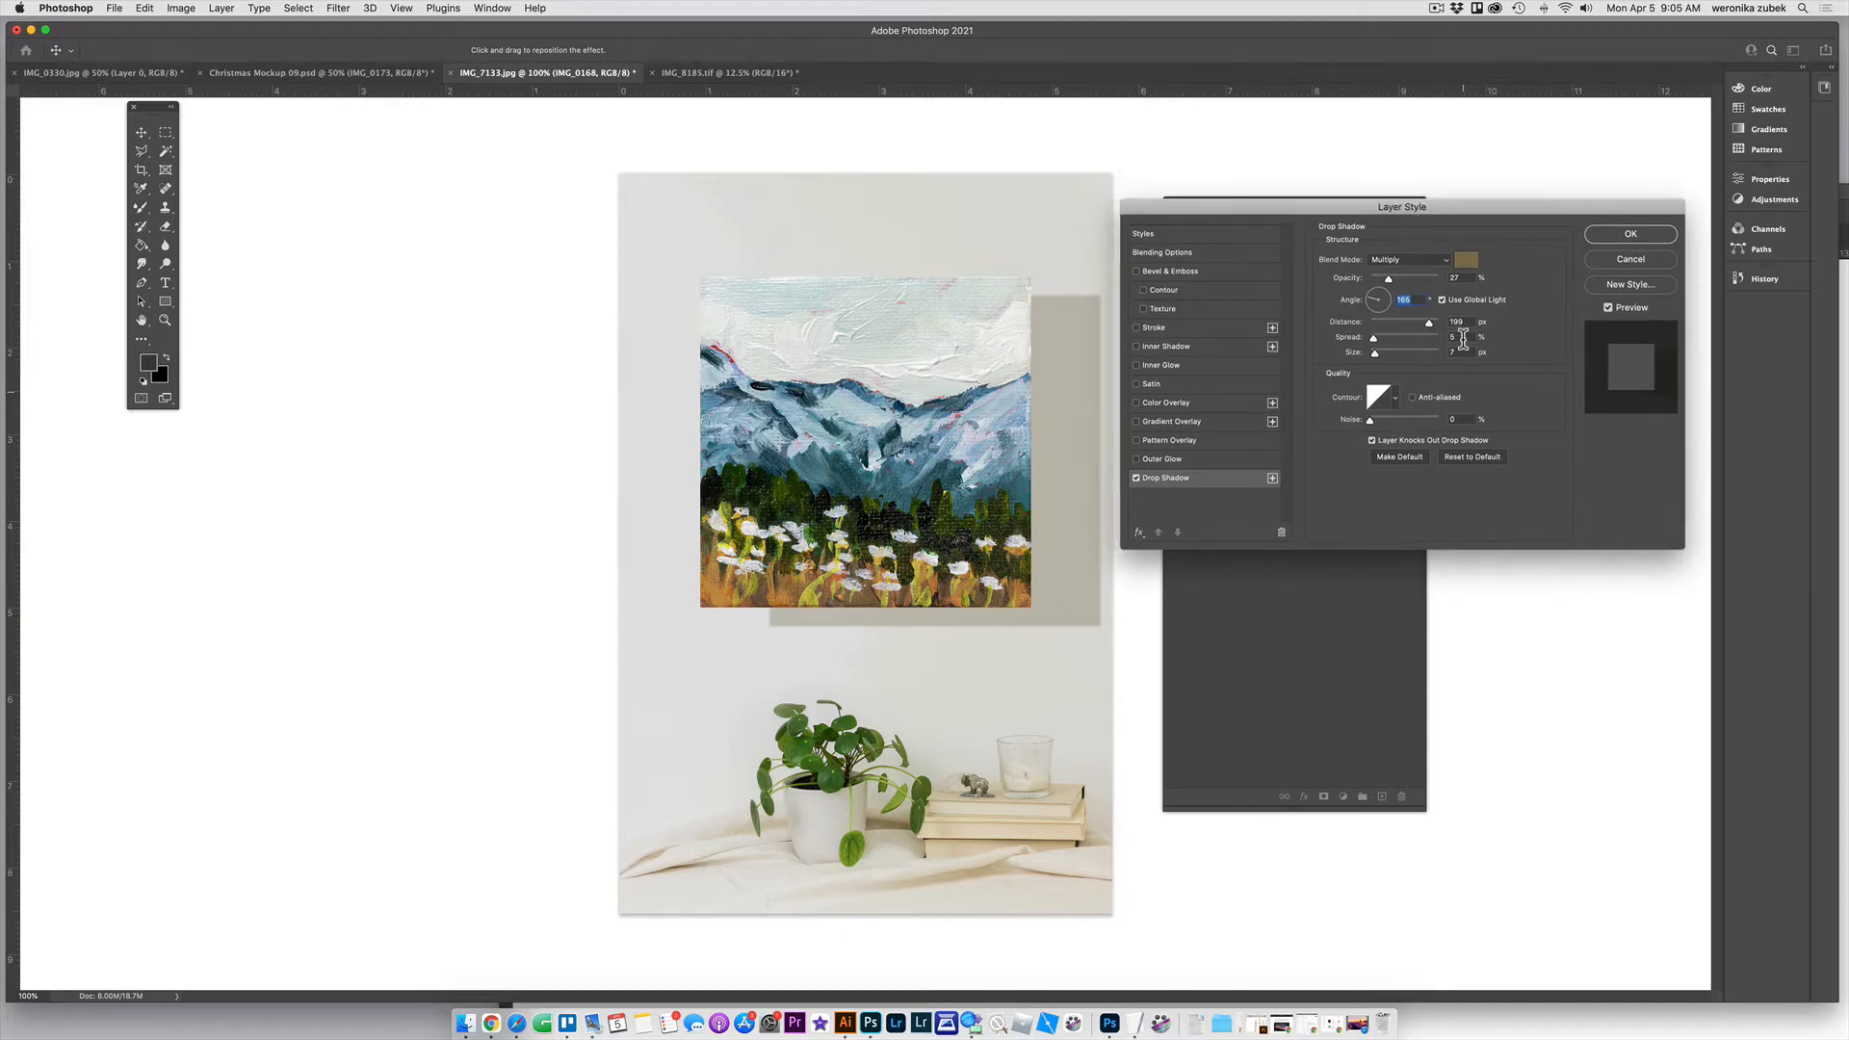
drag(1430, 329, 1384, 330)
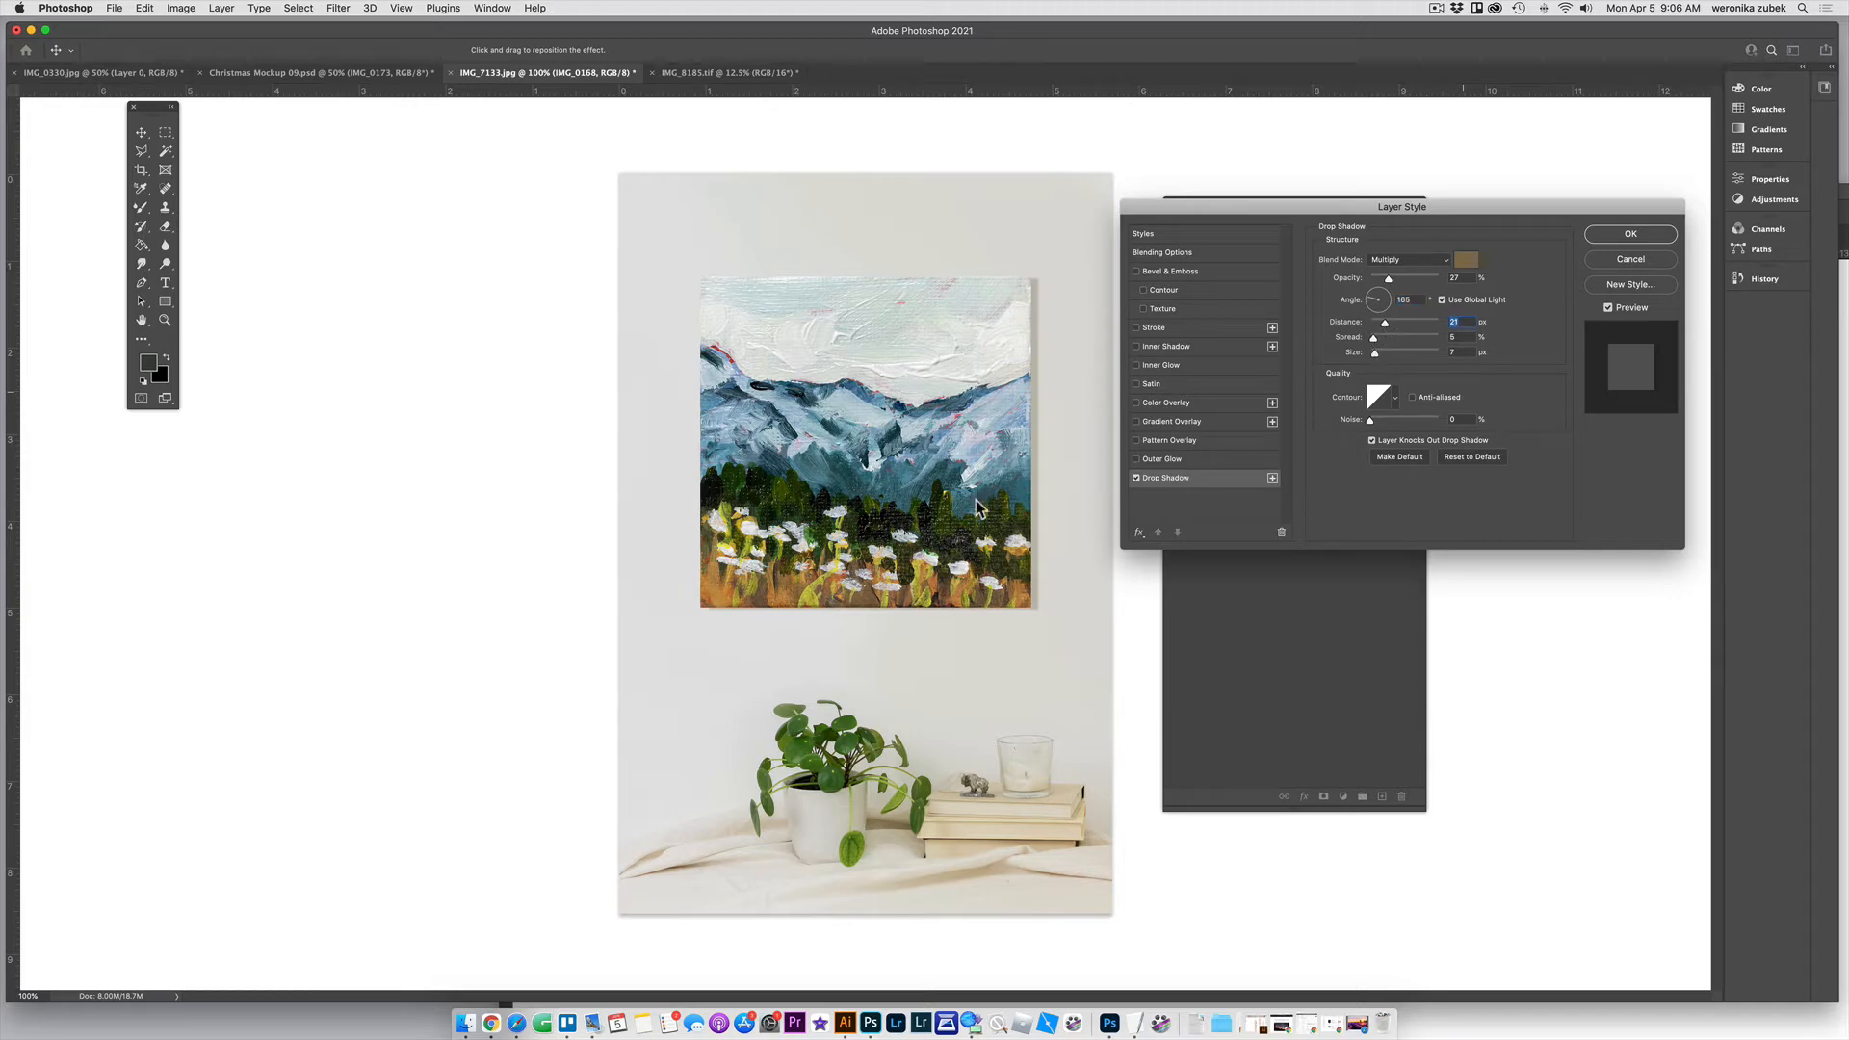
Try exaggerating the drop shadow with 100% opacity, 79 px distance and 100% spread, and return the spread to 6%
key(super+equal)
key(super+equal)
scroll(1004, 525, right, 10)
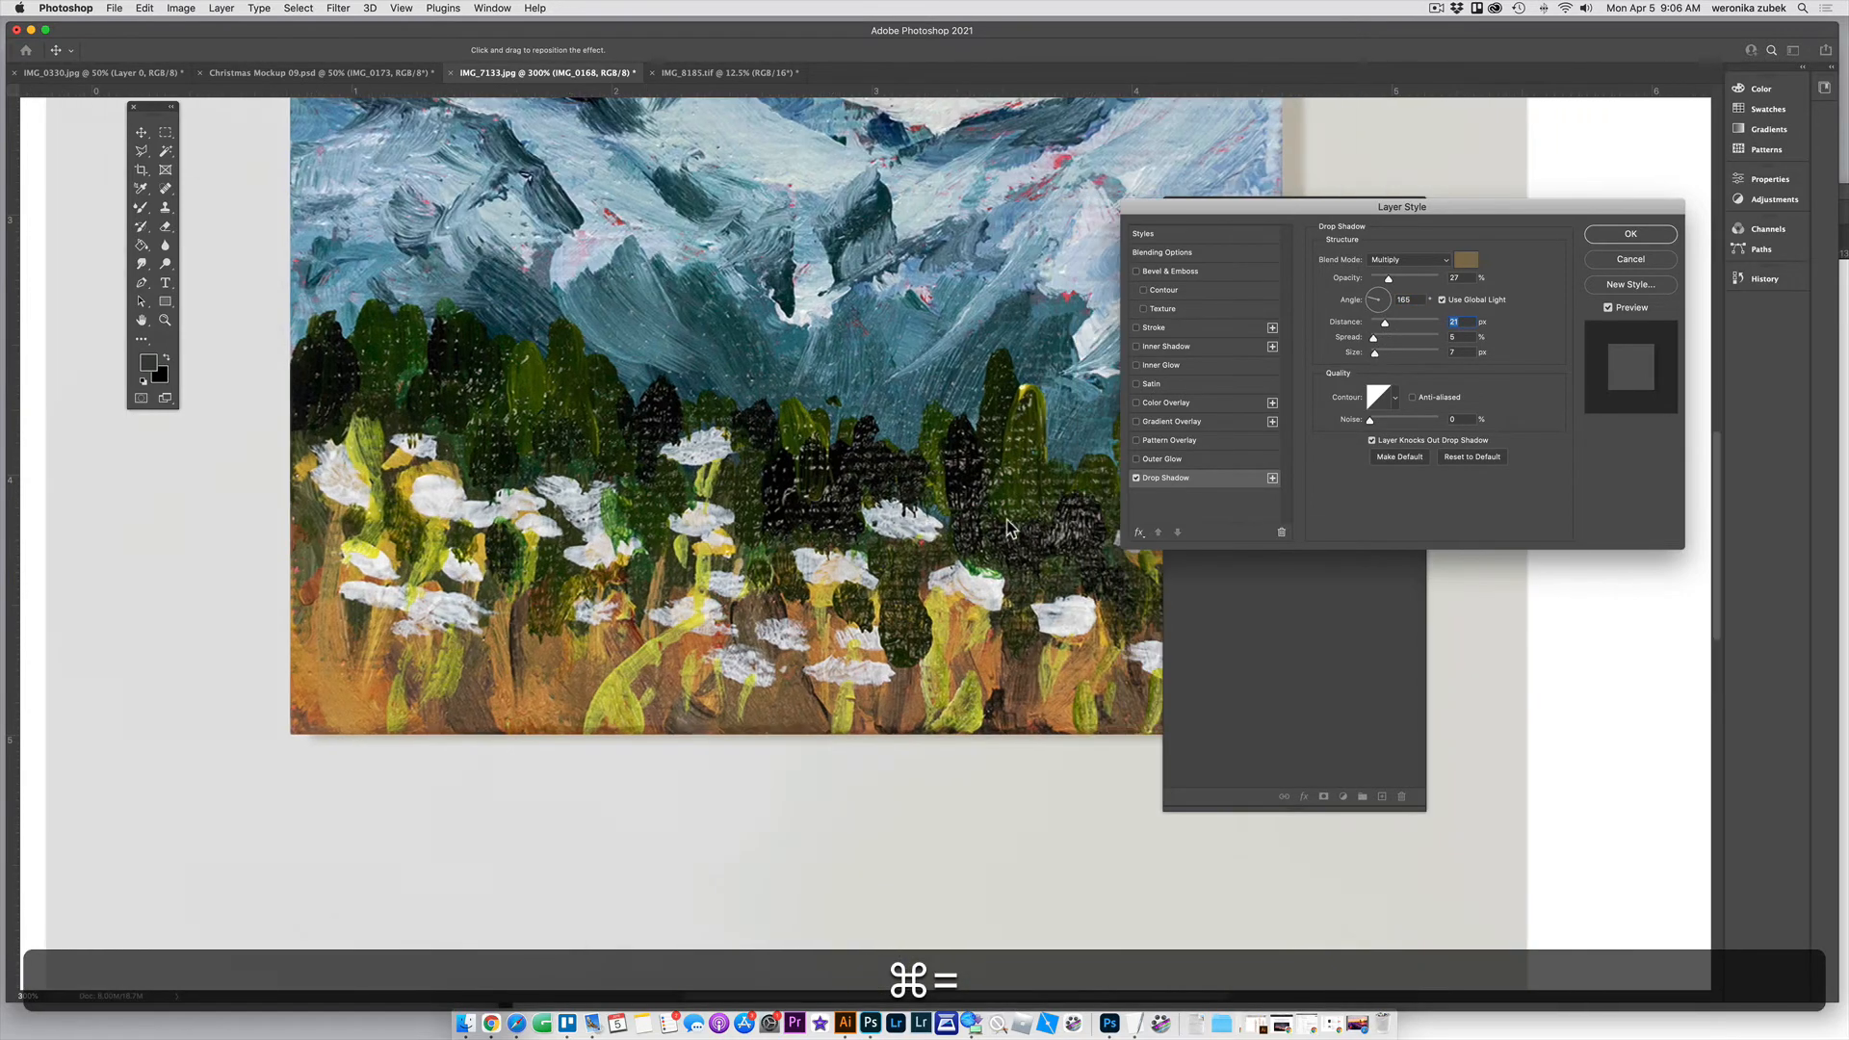
key(super+equal)
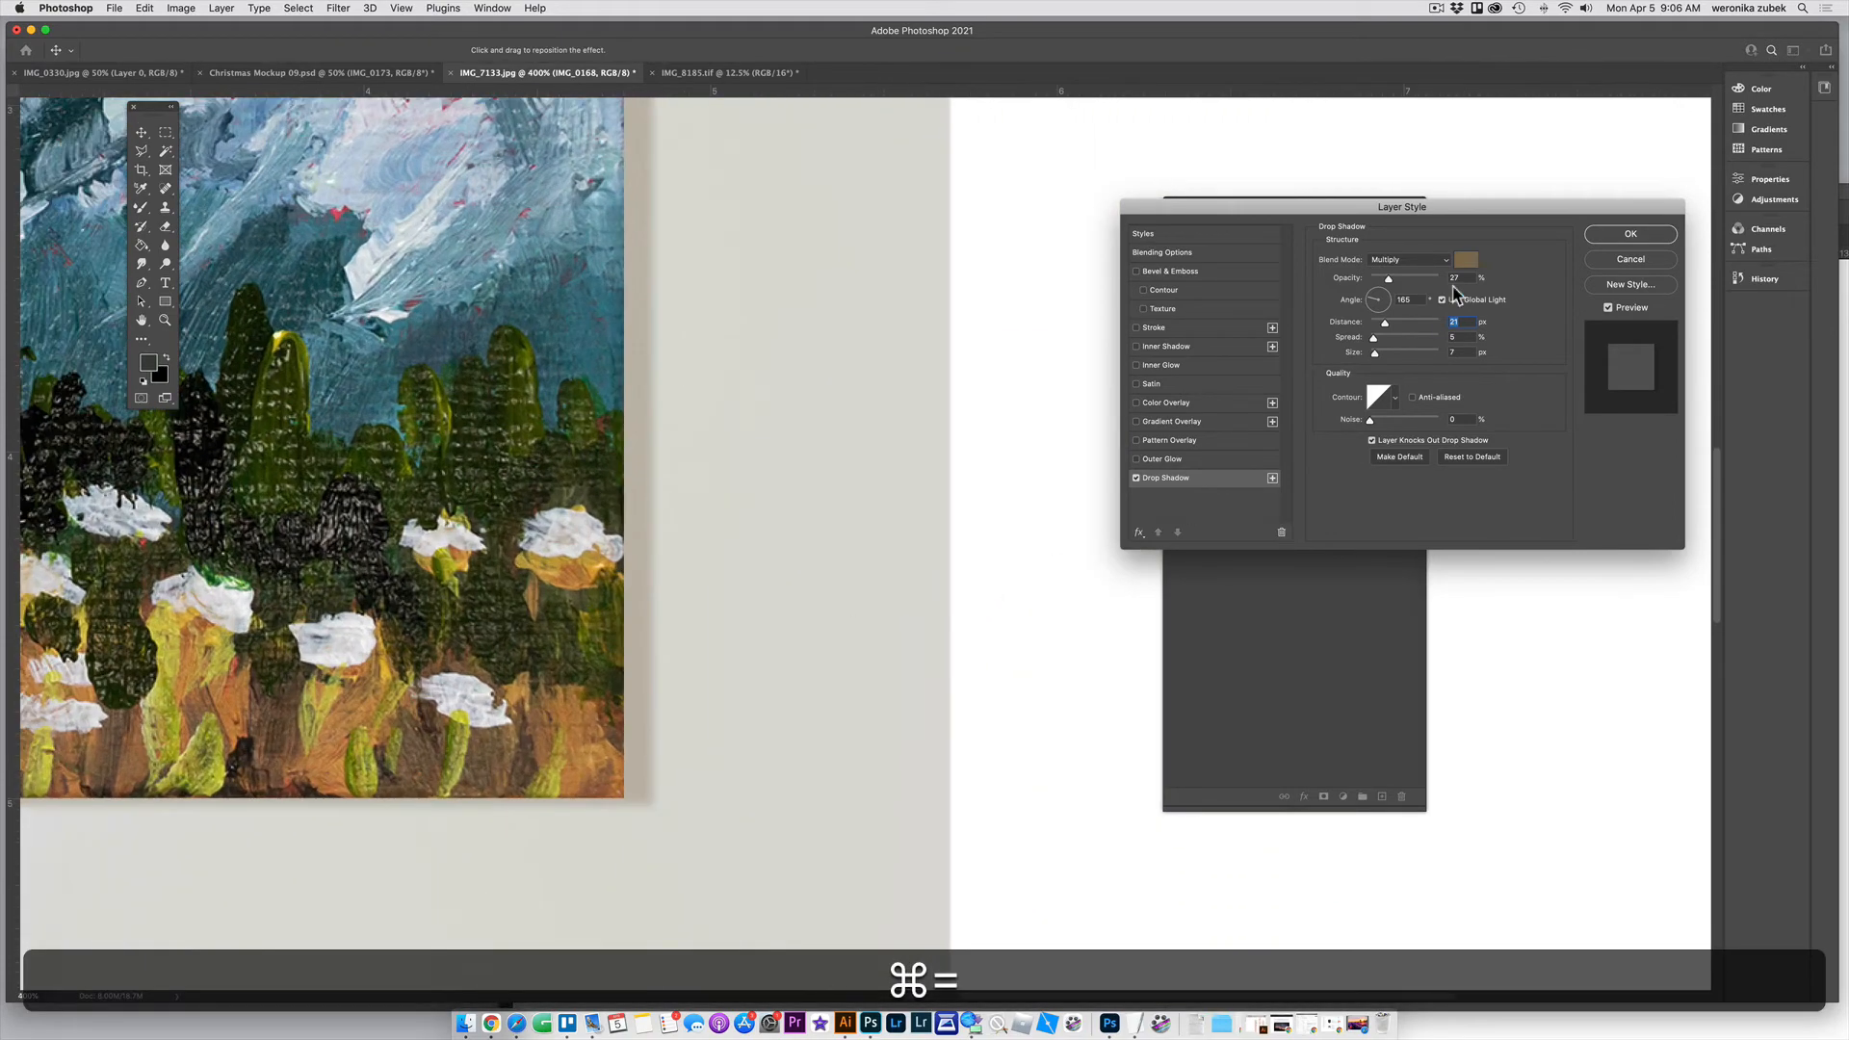
mouse_move(1387, 278)
mouse_down()
mouse_move(1435, 280)
mouse_move(1422, 326)
mouse_move(1390, 328)
mouse_move(1425, 325)
mouse_move(1382, 339)
mouse_move(1455, 341)
mouse_up()
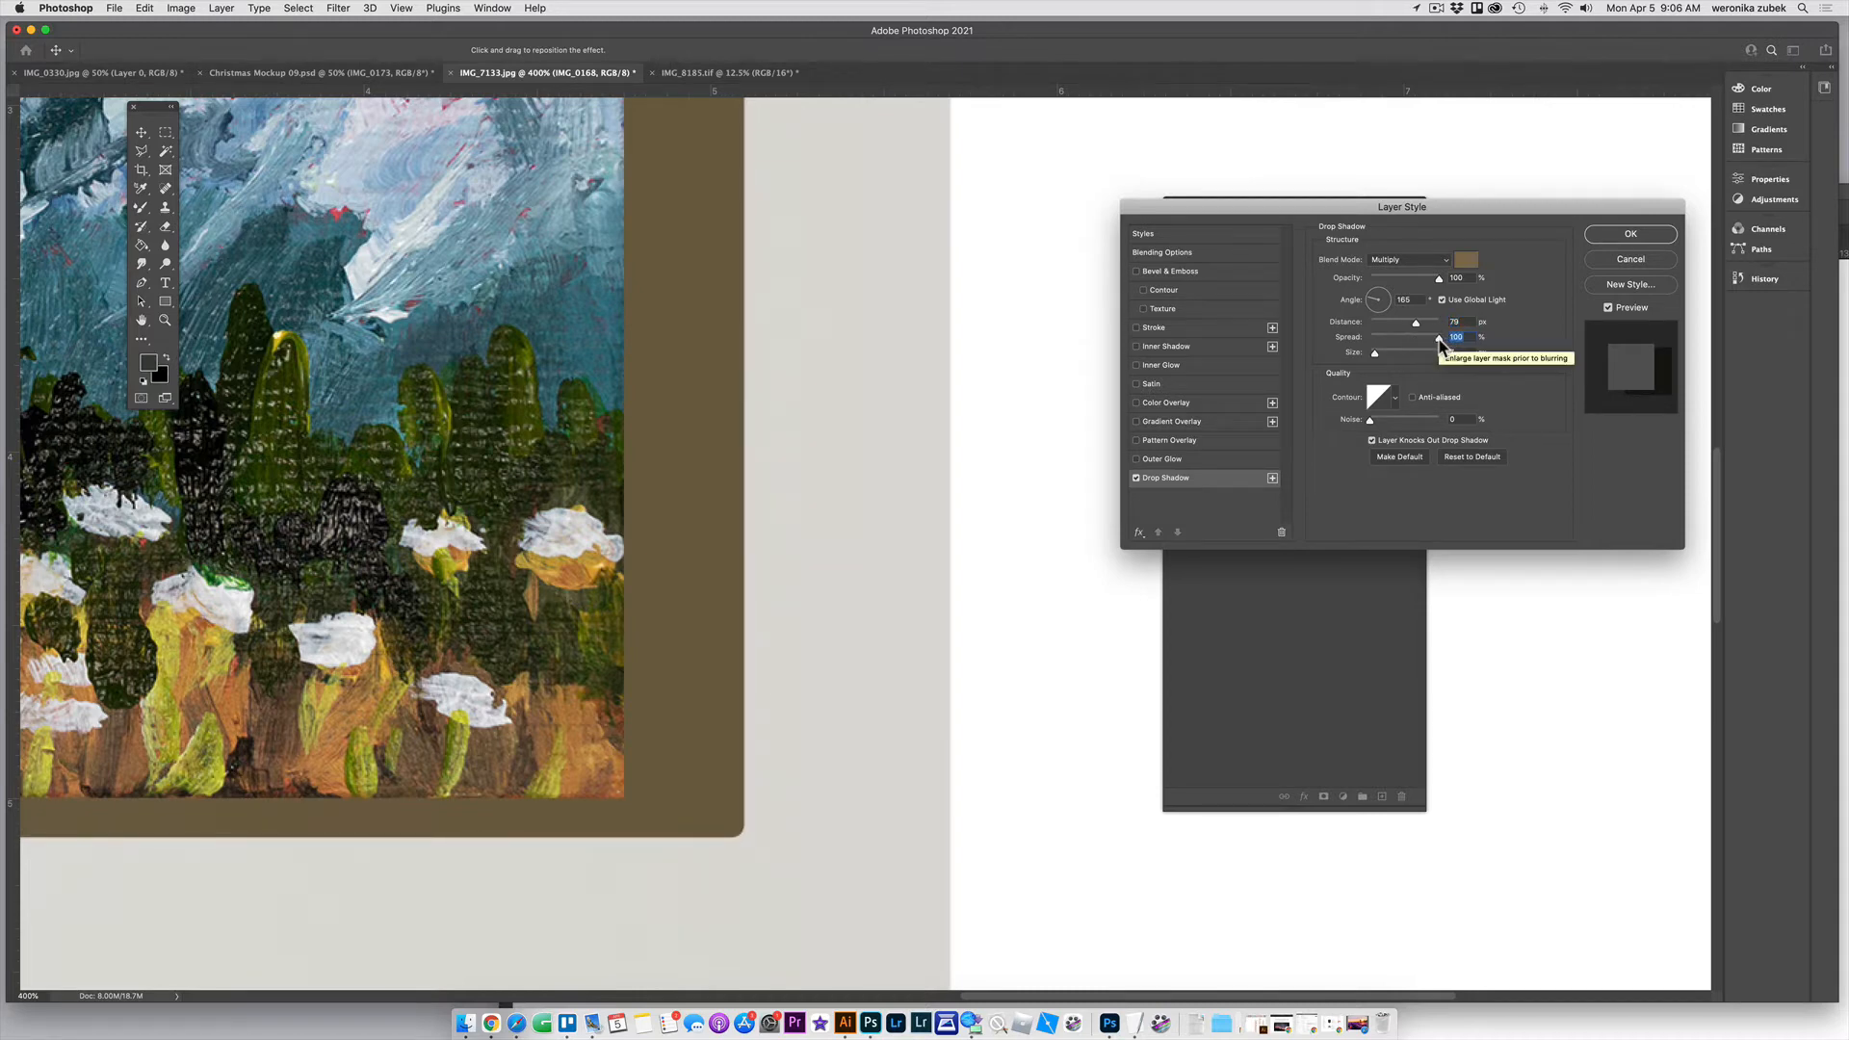
drag(1440, 342, 1379, 347)
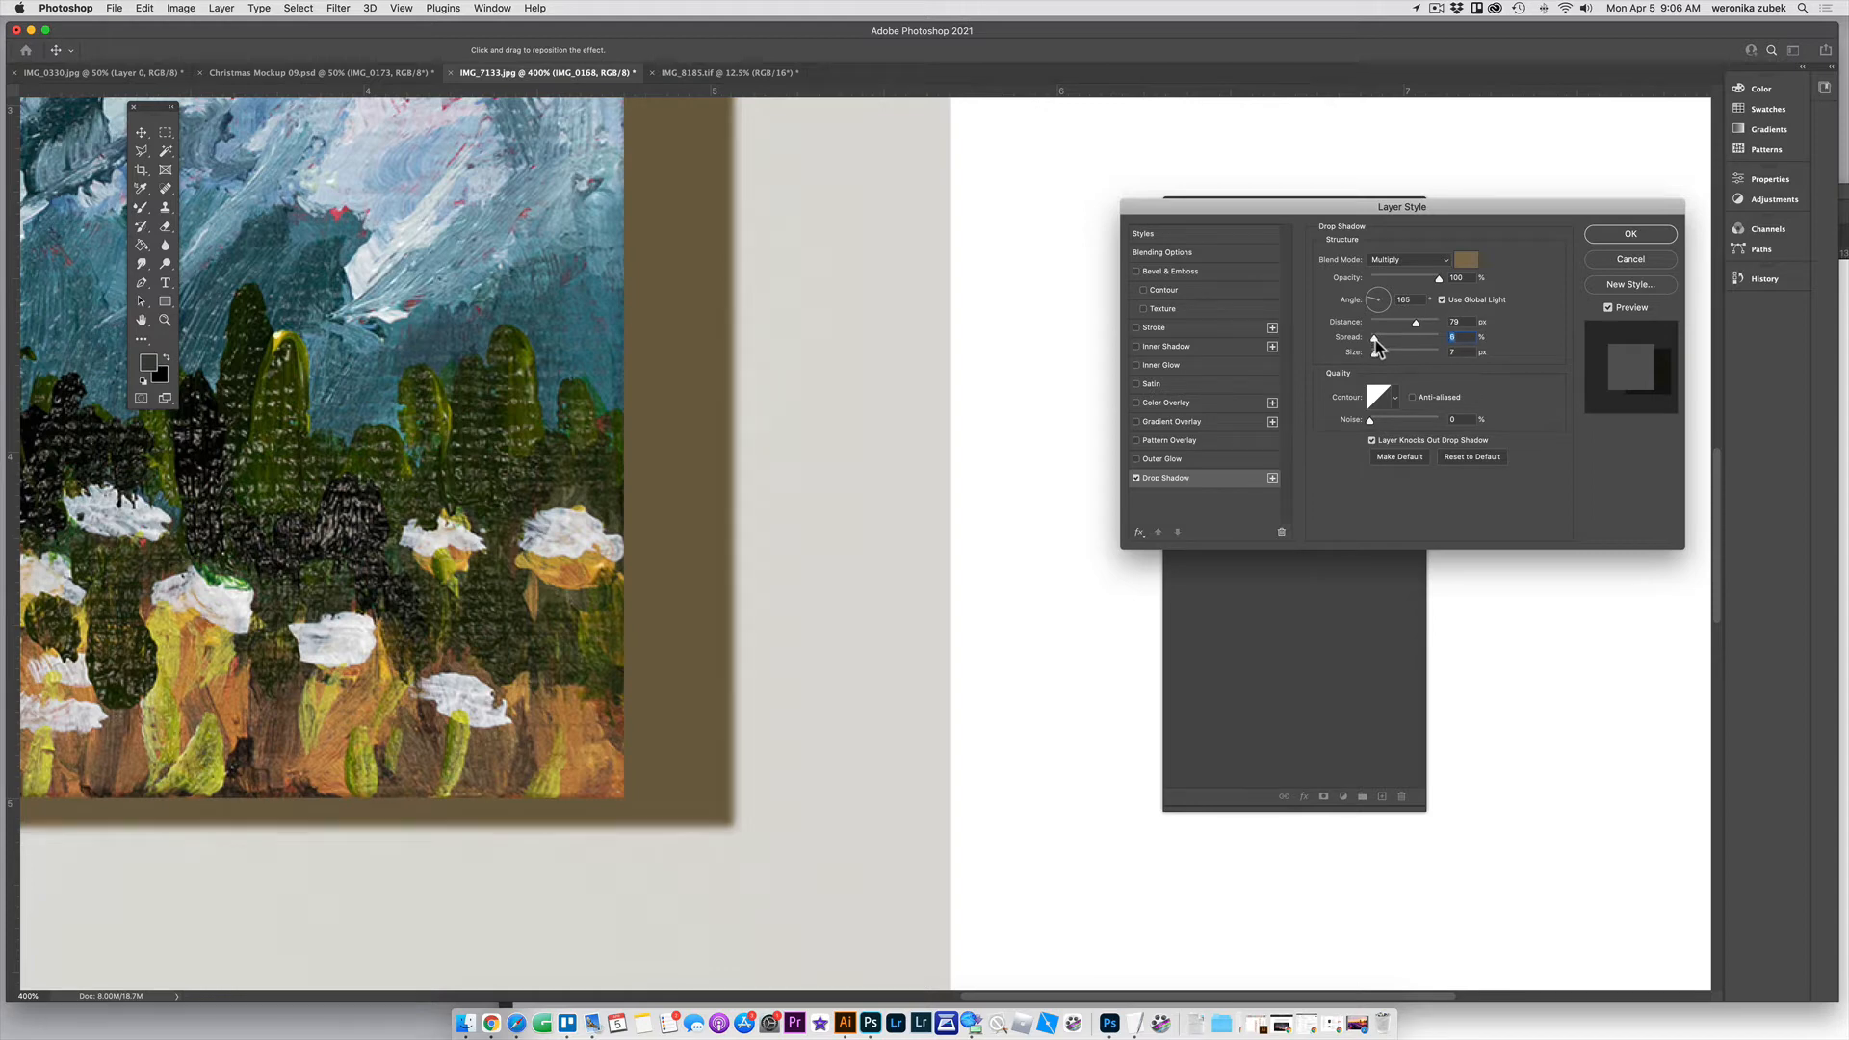
Refine the drop shadow to 25% opacity, a 154° angle, 12 px distance and about 16 px size
mouse_move(1375, 352)
mouse_down()
mouse_move(1404, 352)
mouse_move(1377, 362)
mouse_up()
drag(1391, 323, 1383, 359)
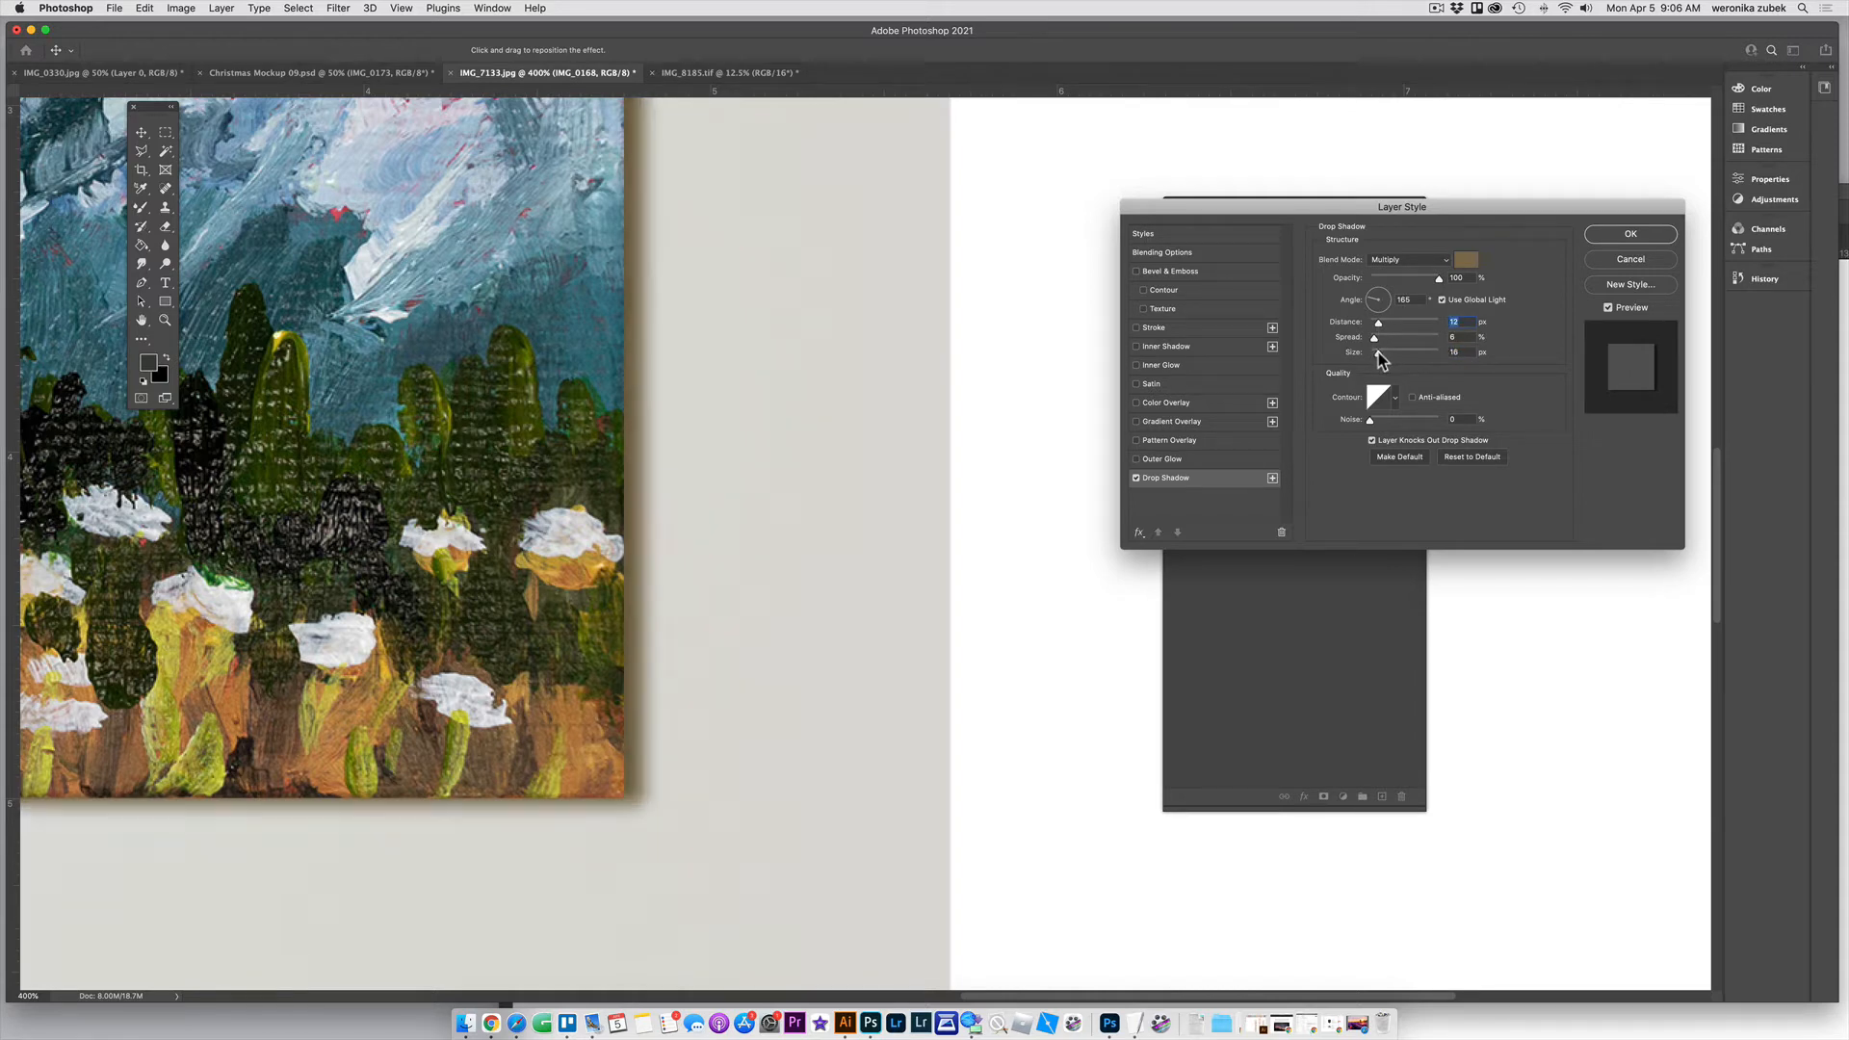
drag(1437, 279, 1387, 282)
key(super+minus)
key(super+minus)
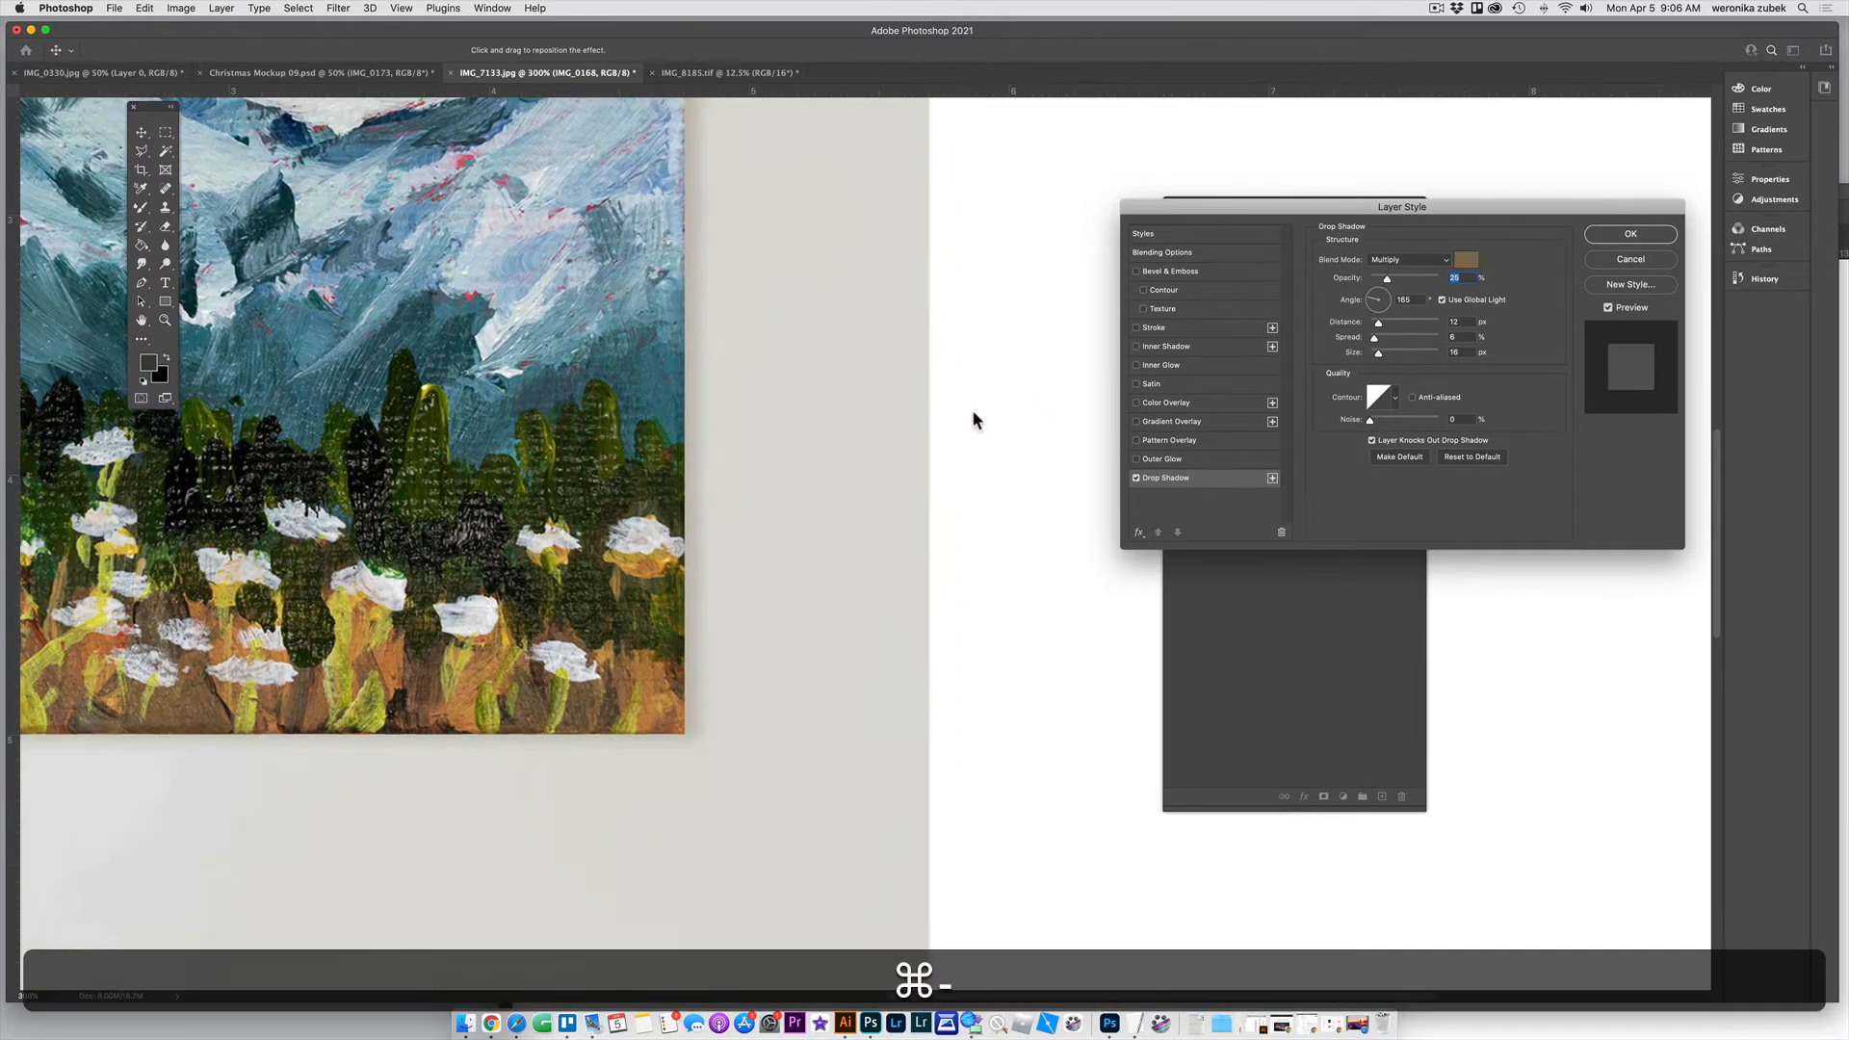
key(super+minus)
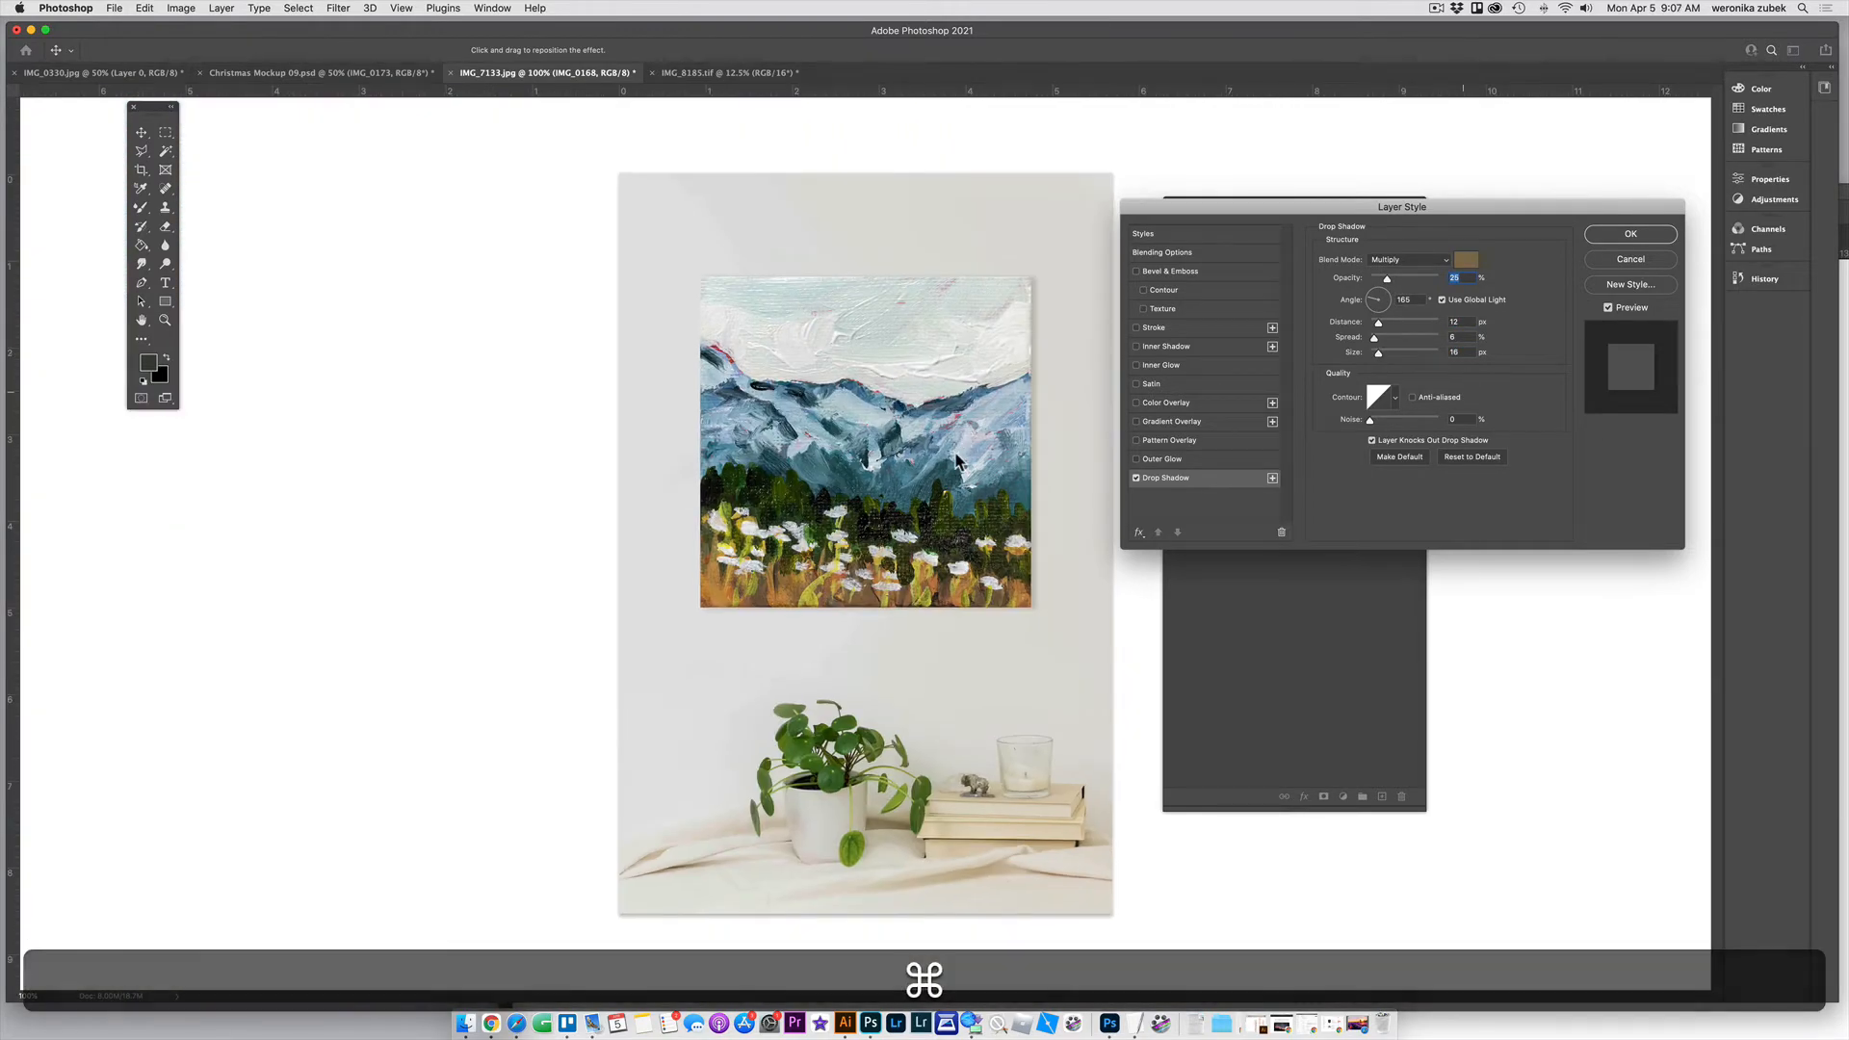
key(super+equal)
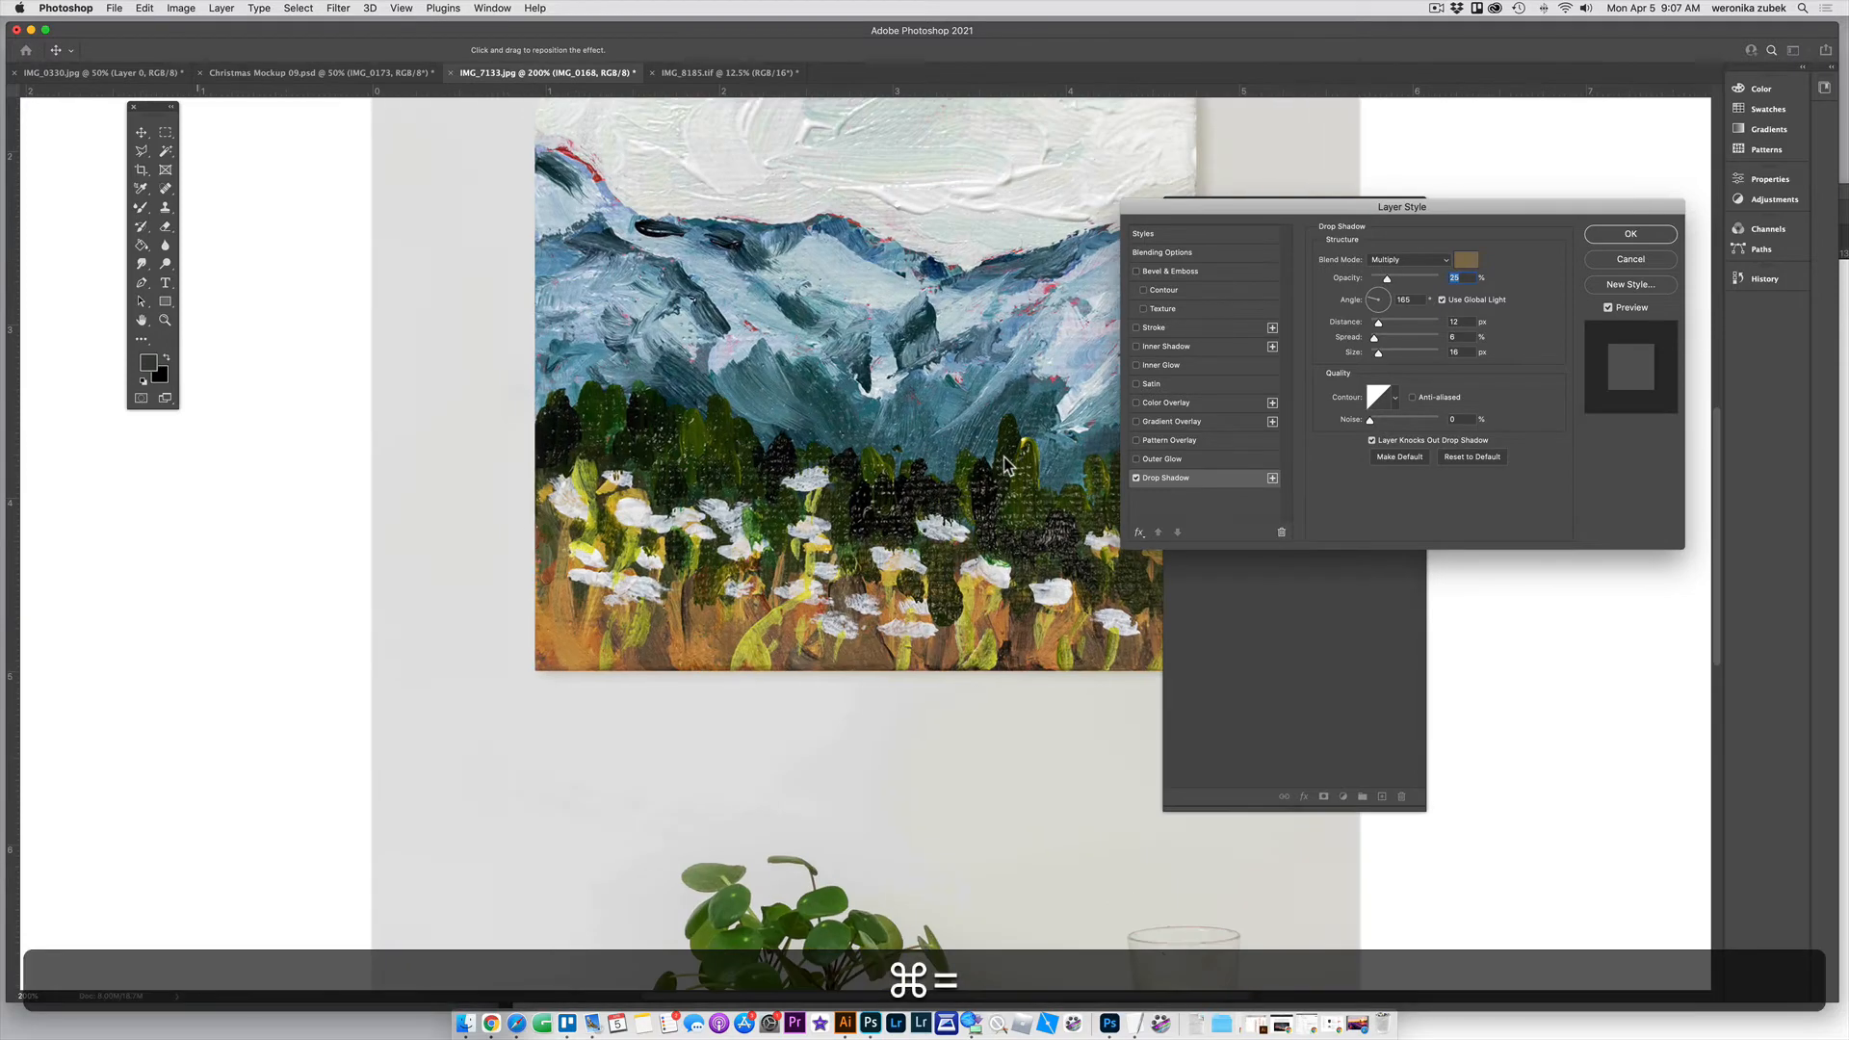
key(super+minus)
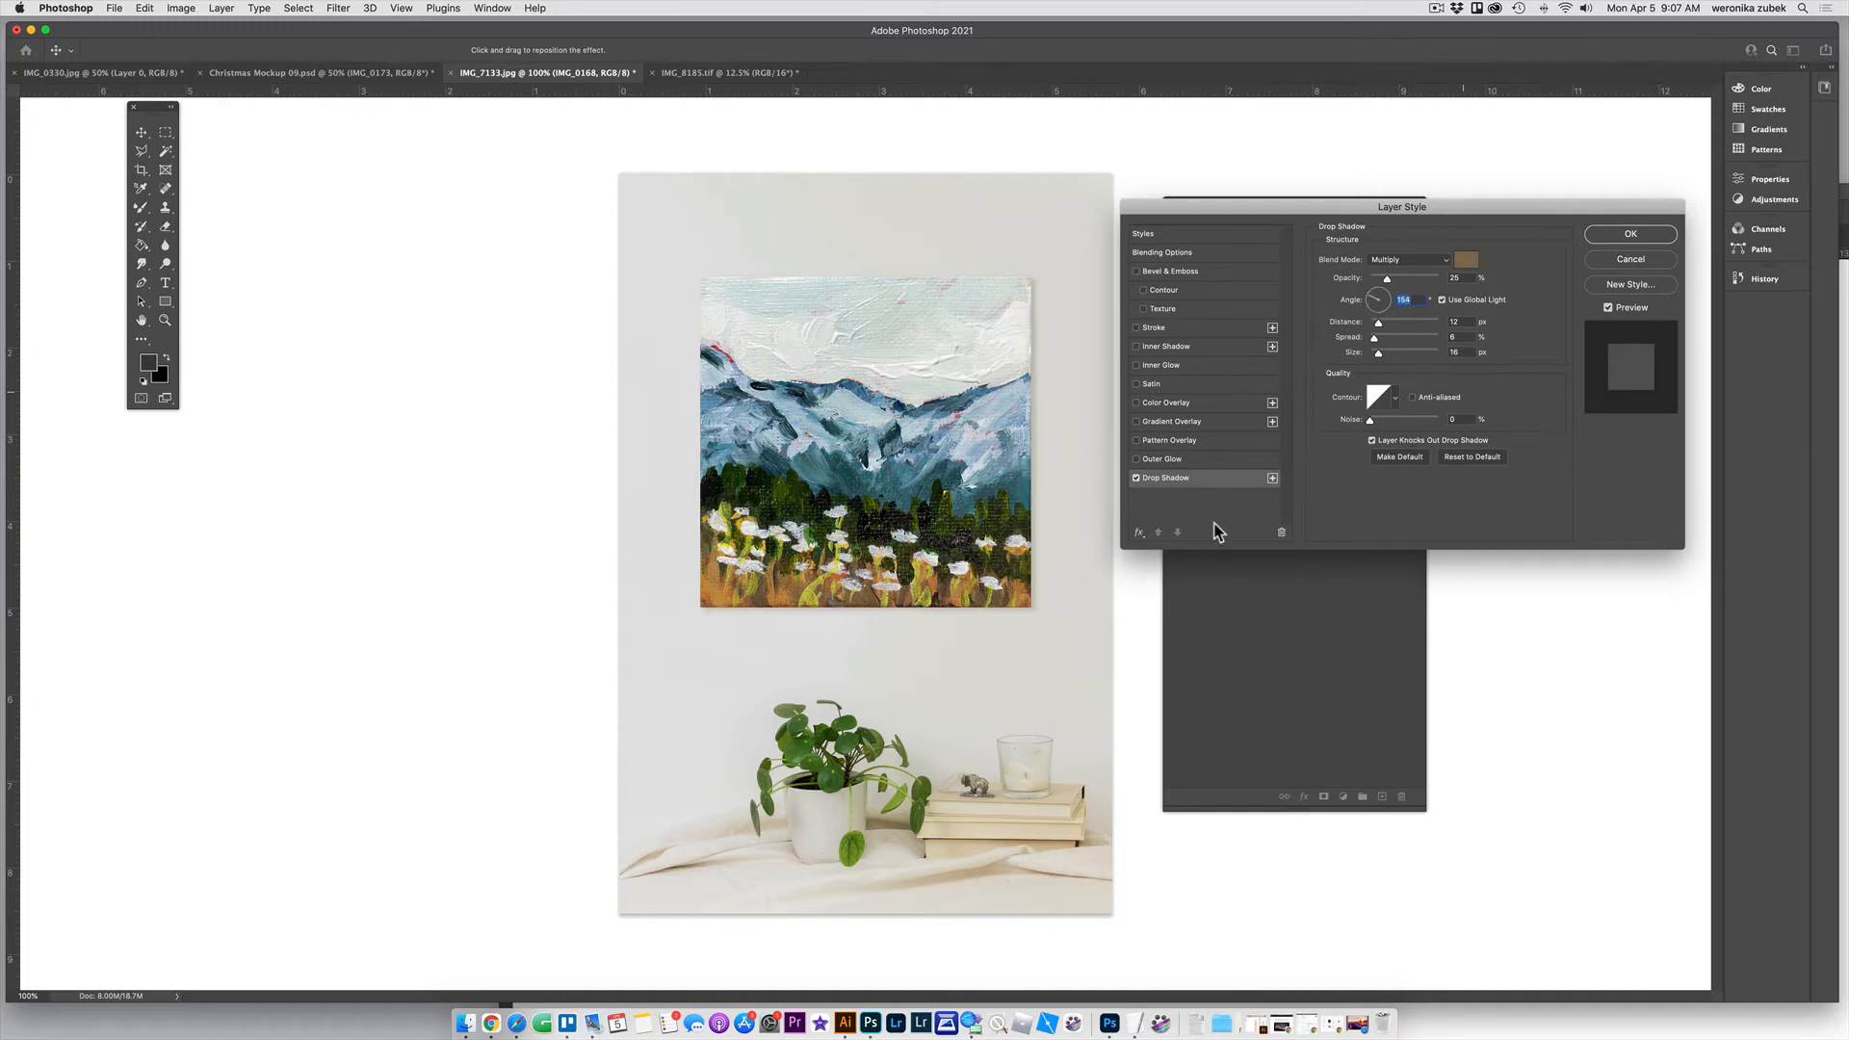
Add a second drop shadow with 28% opacity, 7 px distance, 4% spread and 7 px size
click(1272, 478)
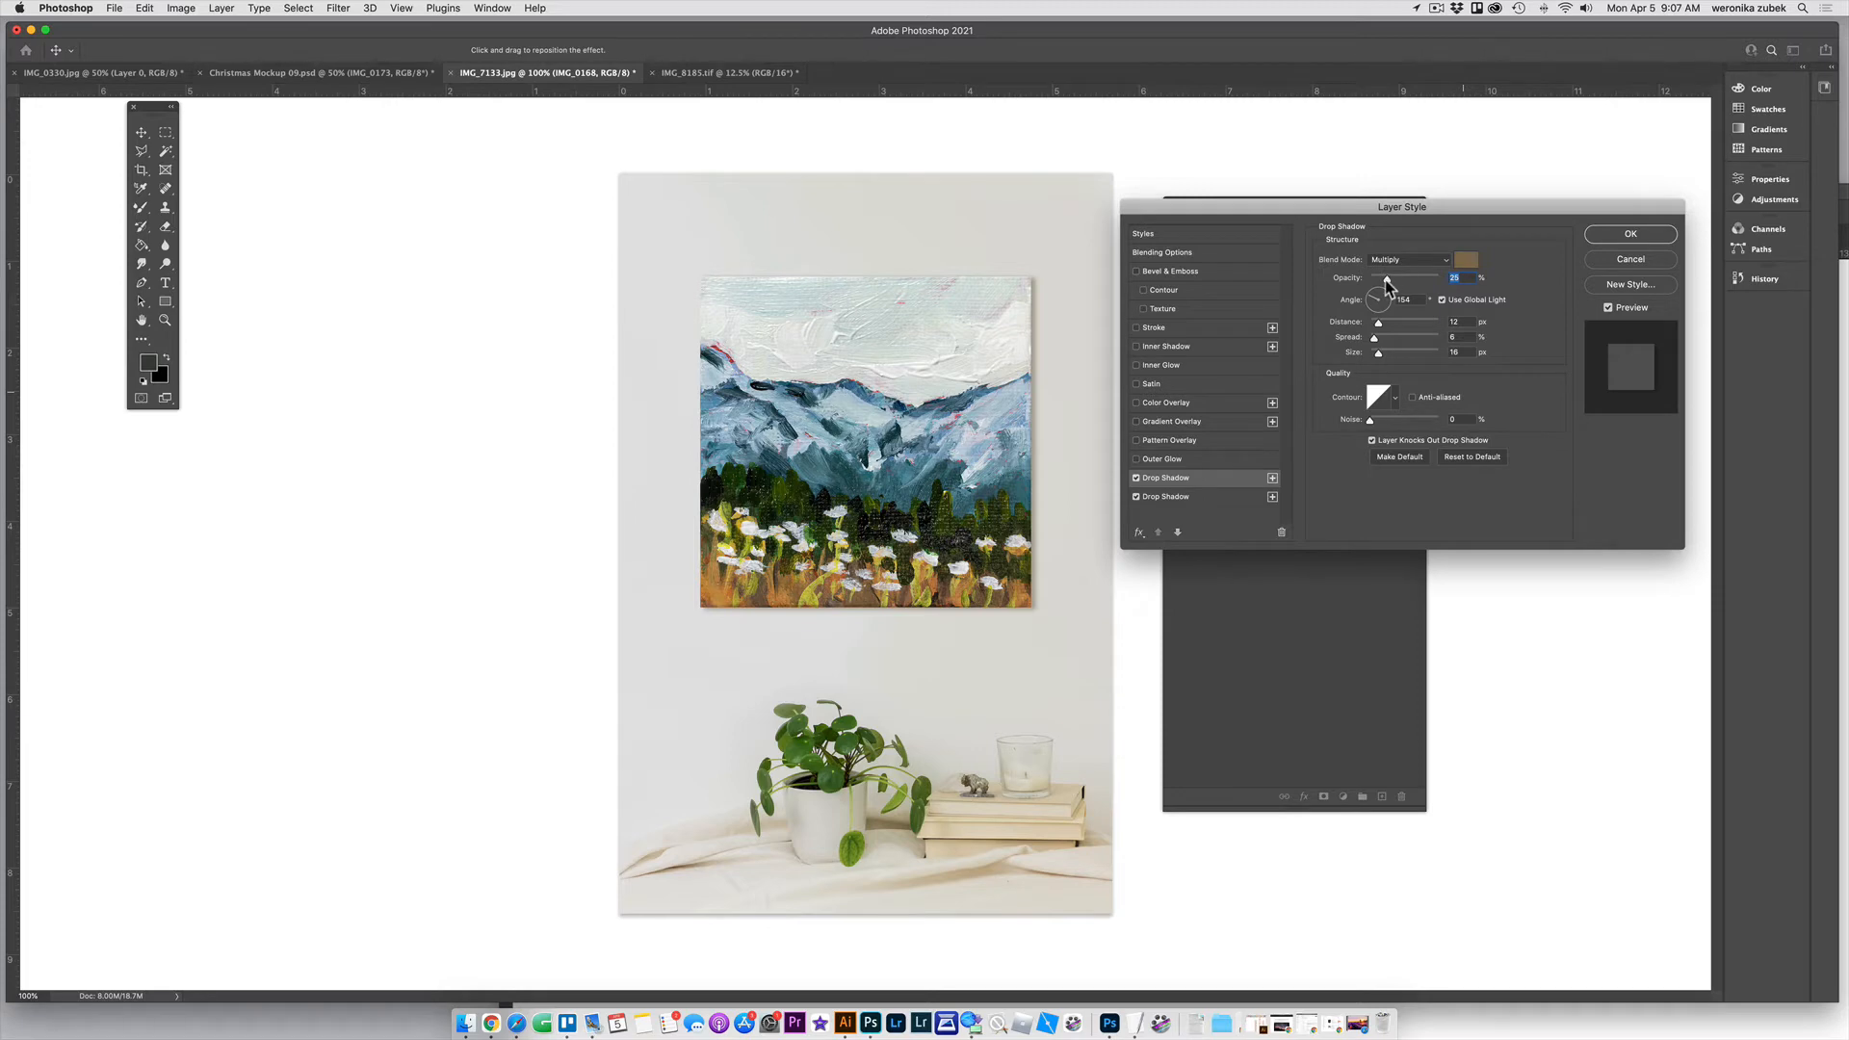
drag(1386, 281, 1373, 338)
key(super+equal)
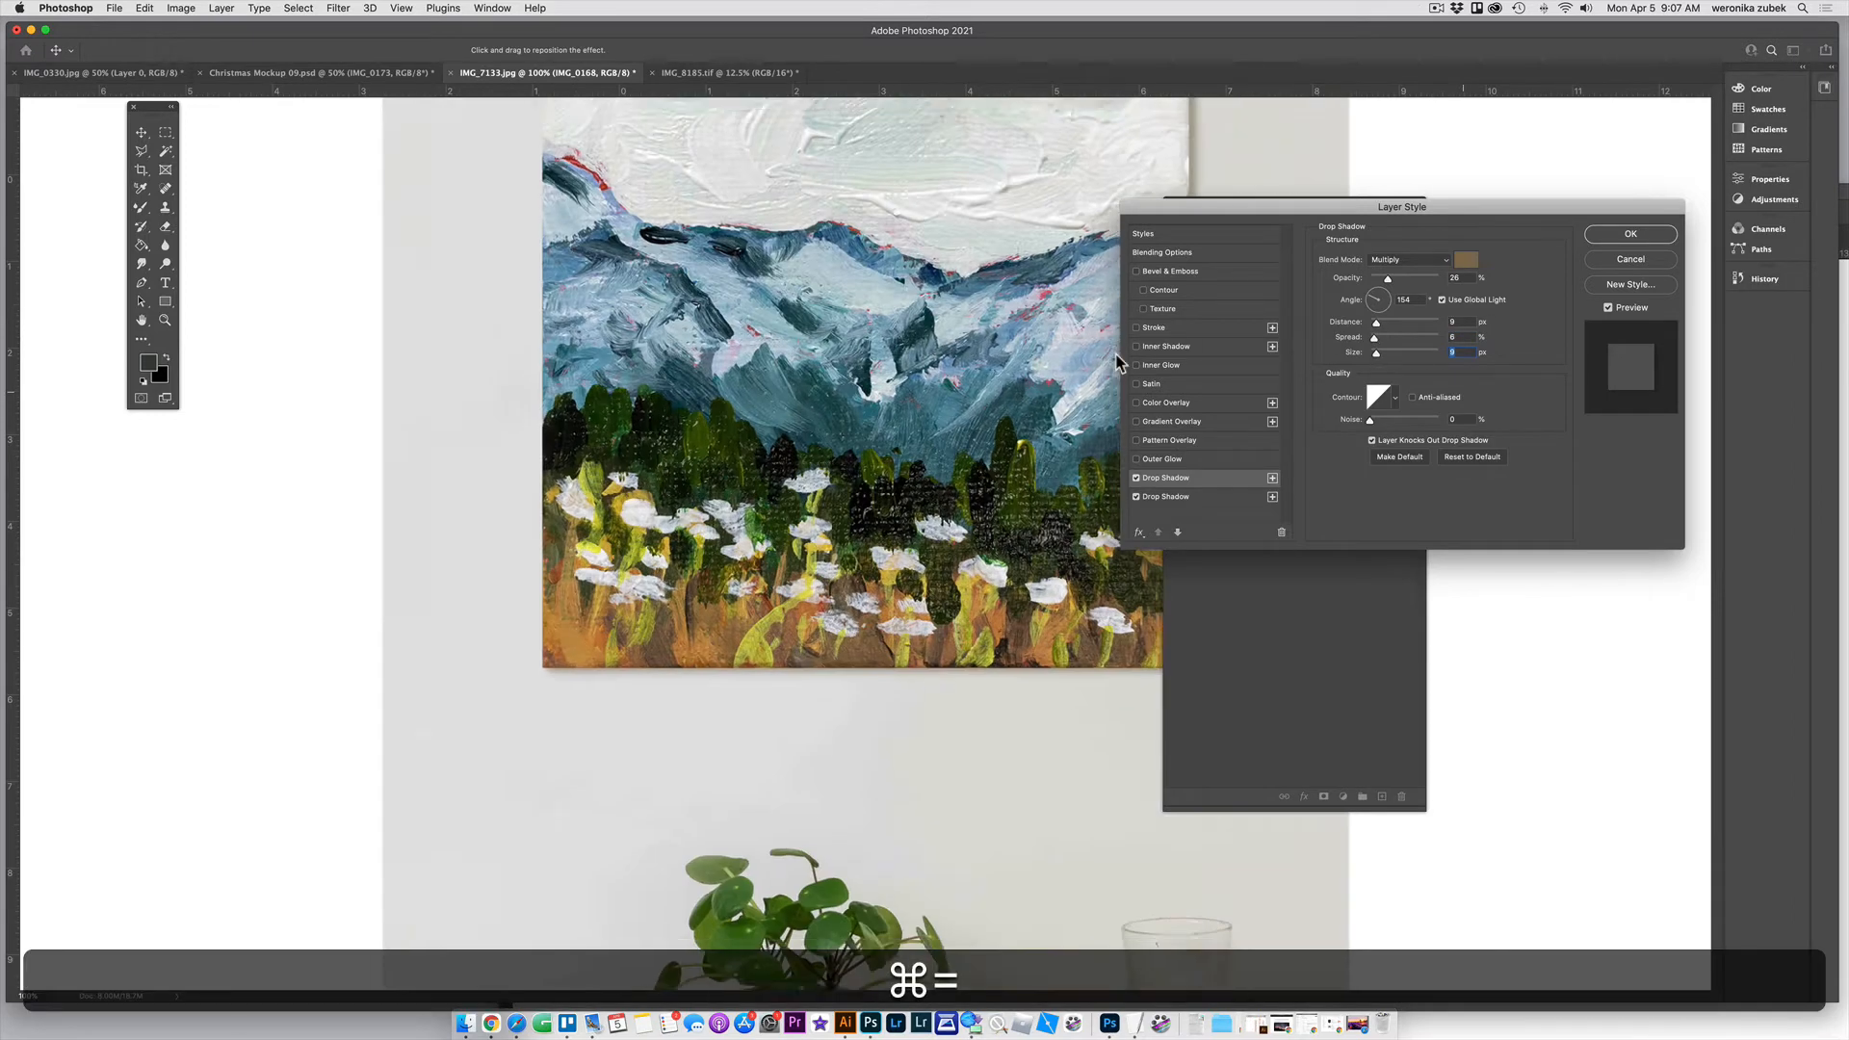
scroll(996, 400, right, 5)
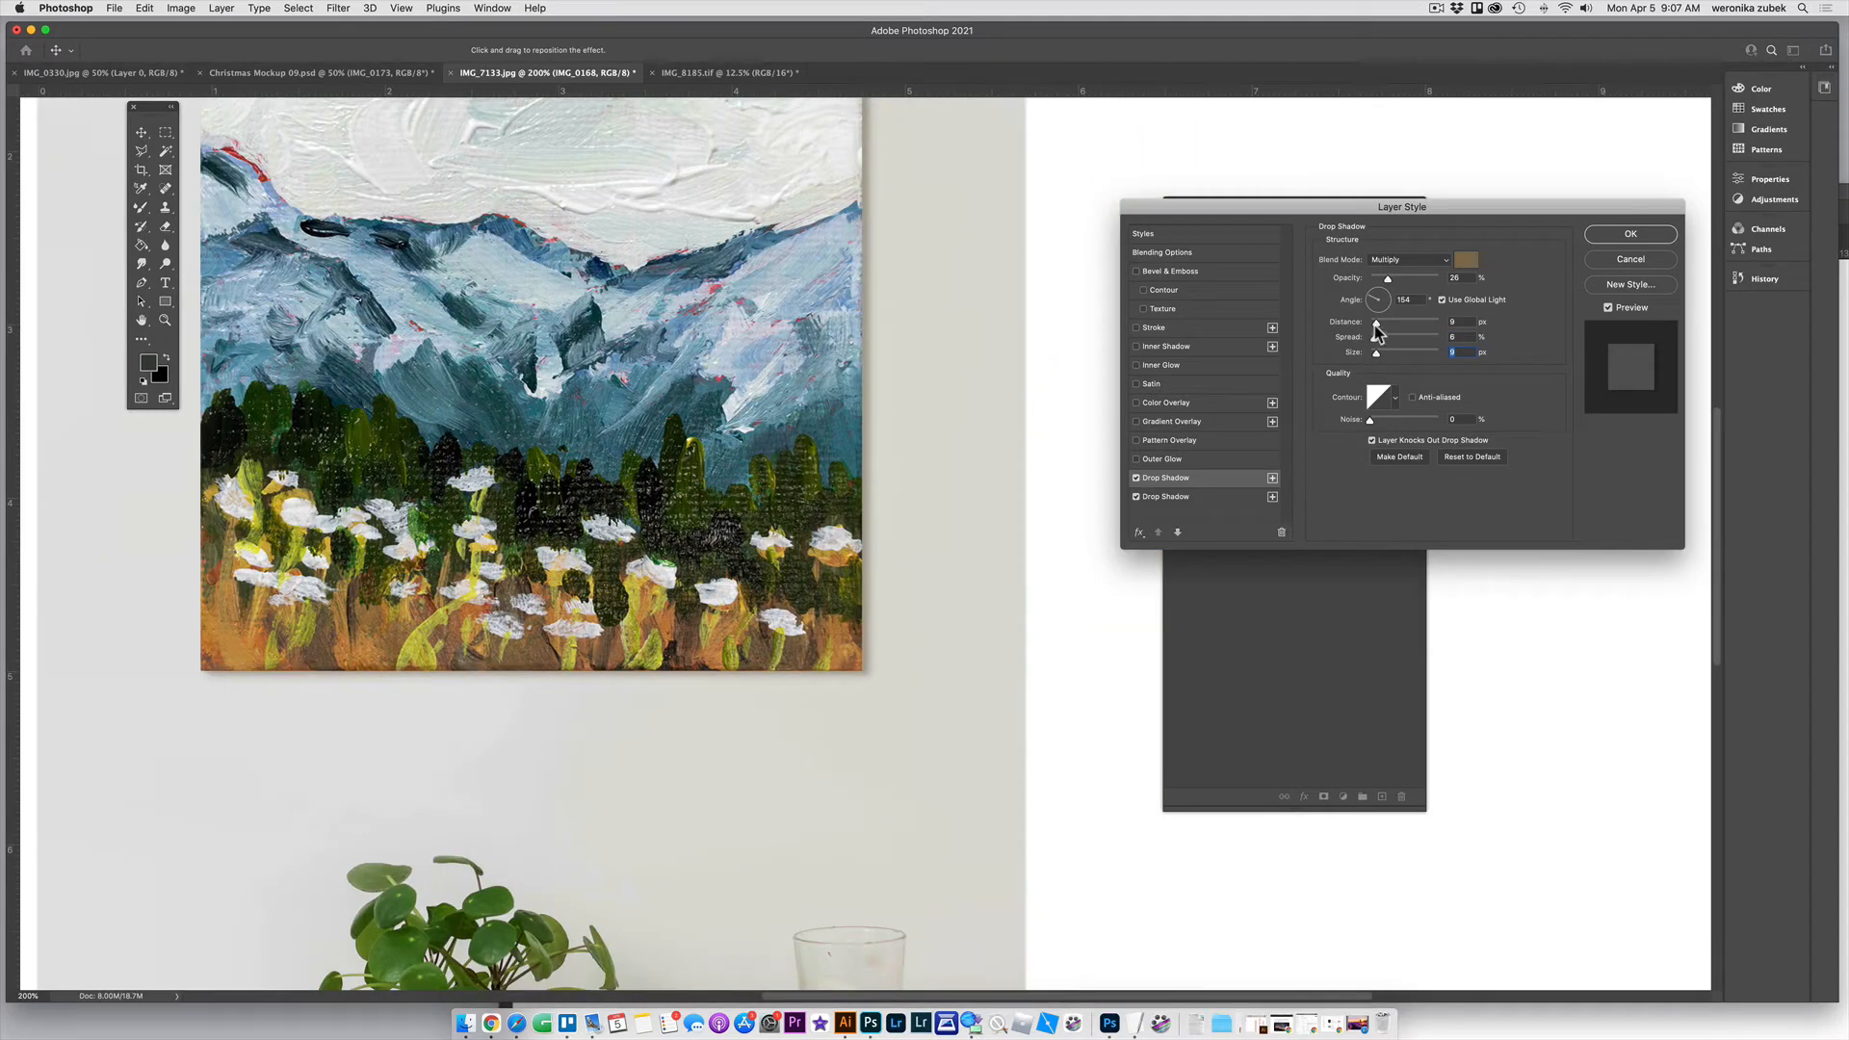
click(1375, 324)
drag(1374, 339, 1373, 339)
click(1373, 339)
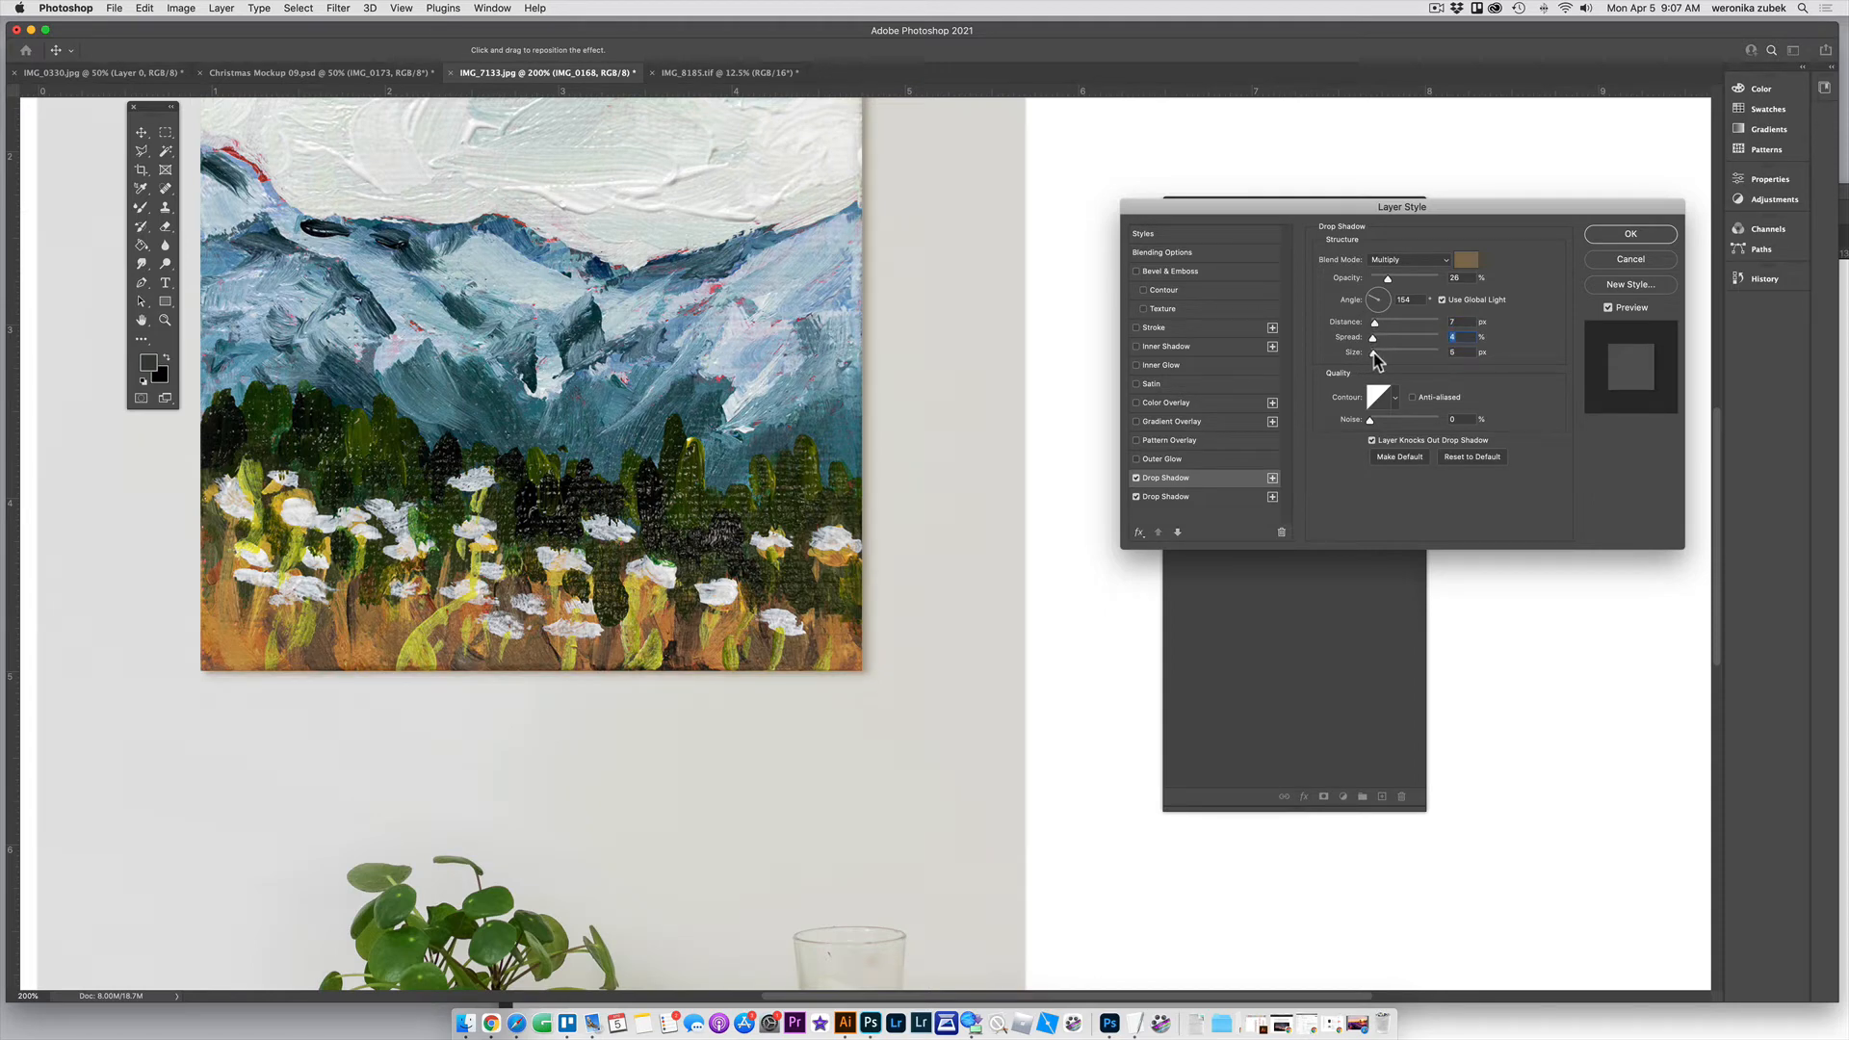
drag(1374, 353, 1375, 353)
Add a third, tighter drop shadow to the painting, with 3% spread and 4 px size
click(1272, 478)
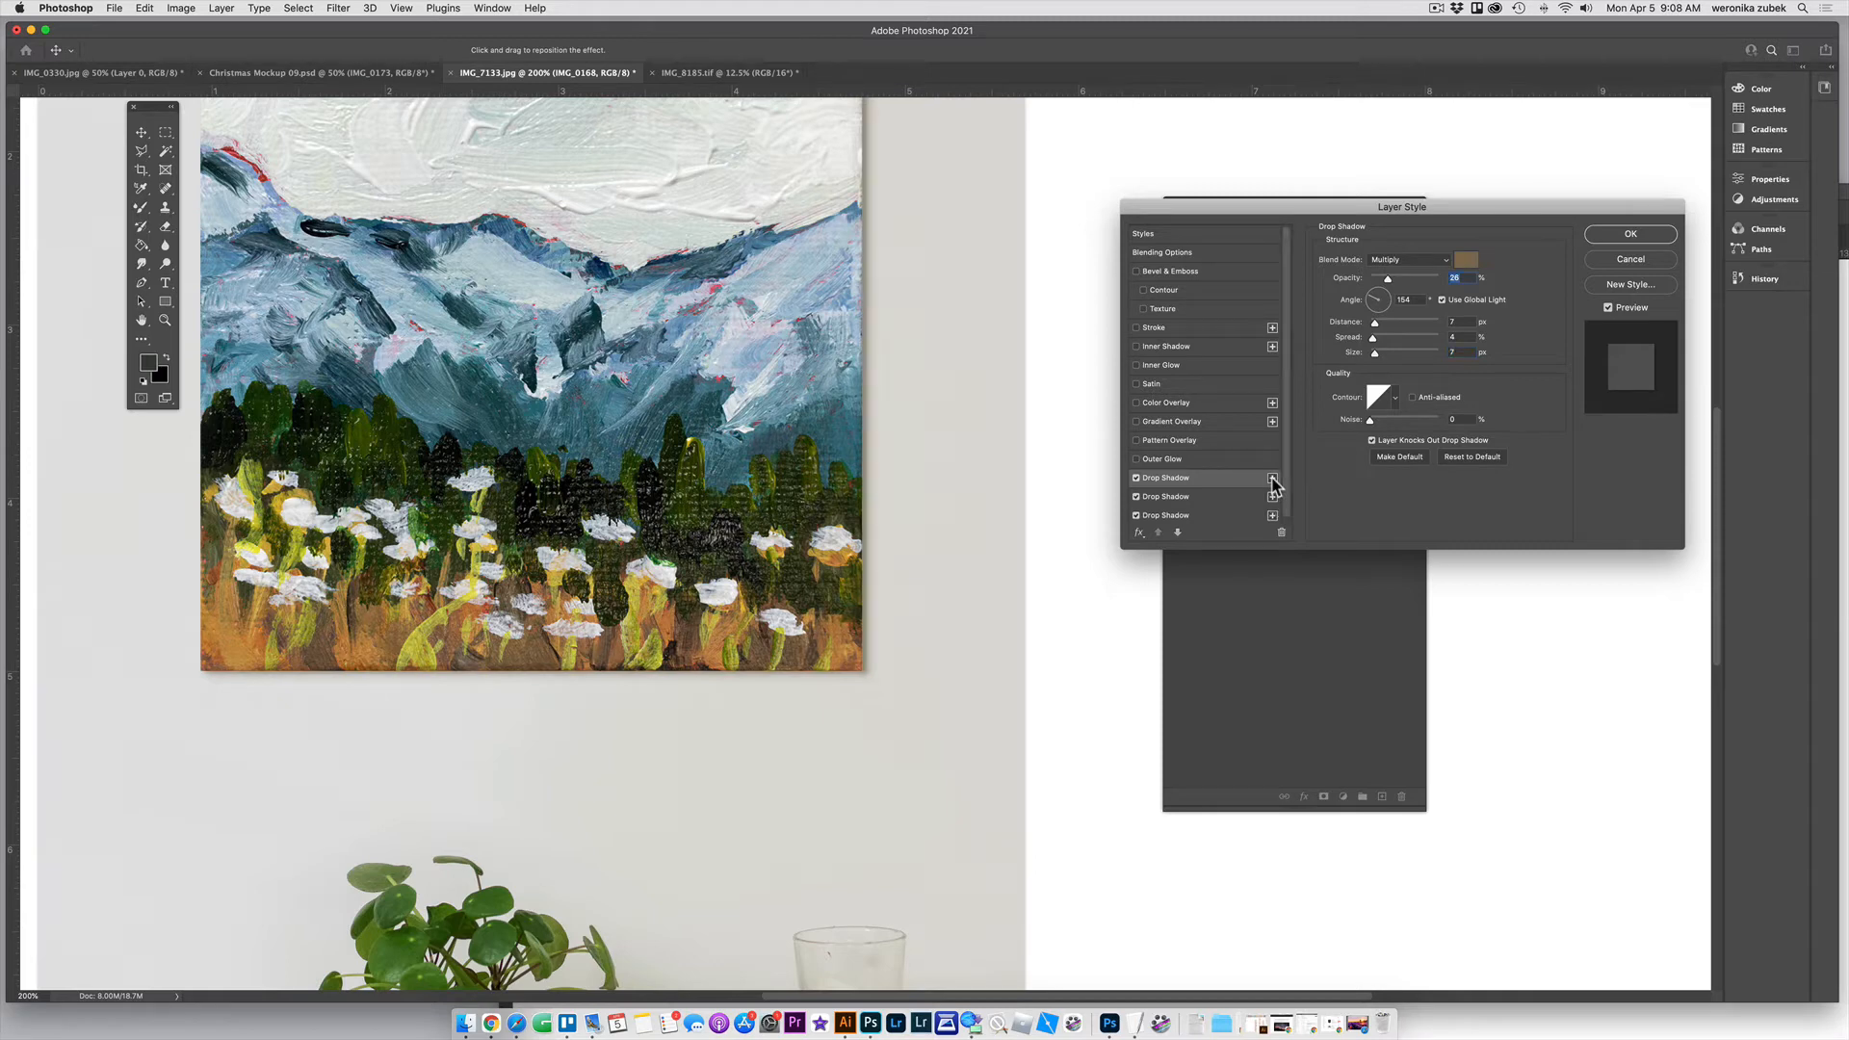
key(super+minus)
key(super+minus)
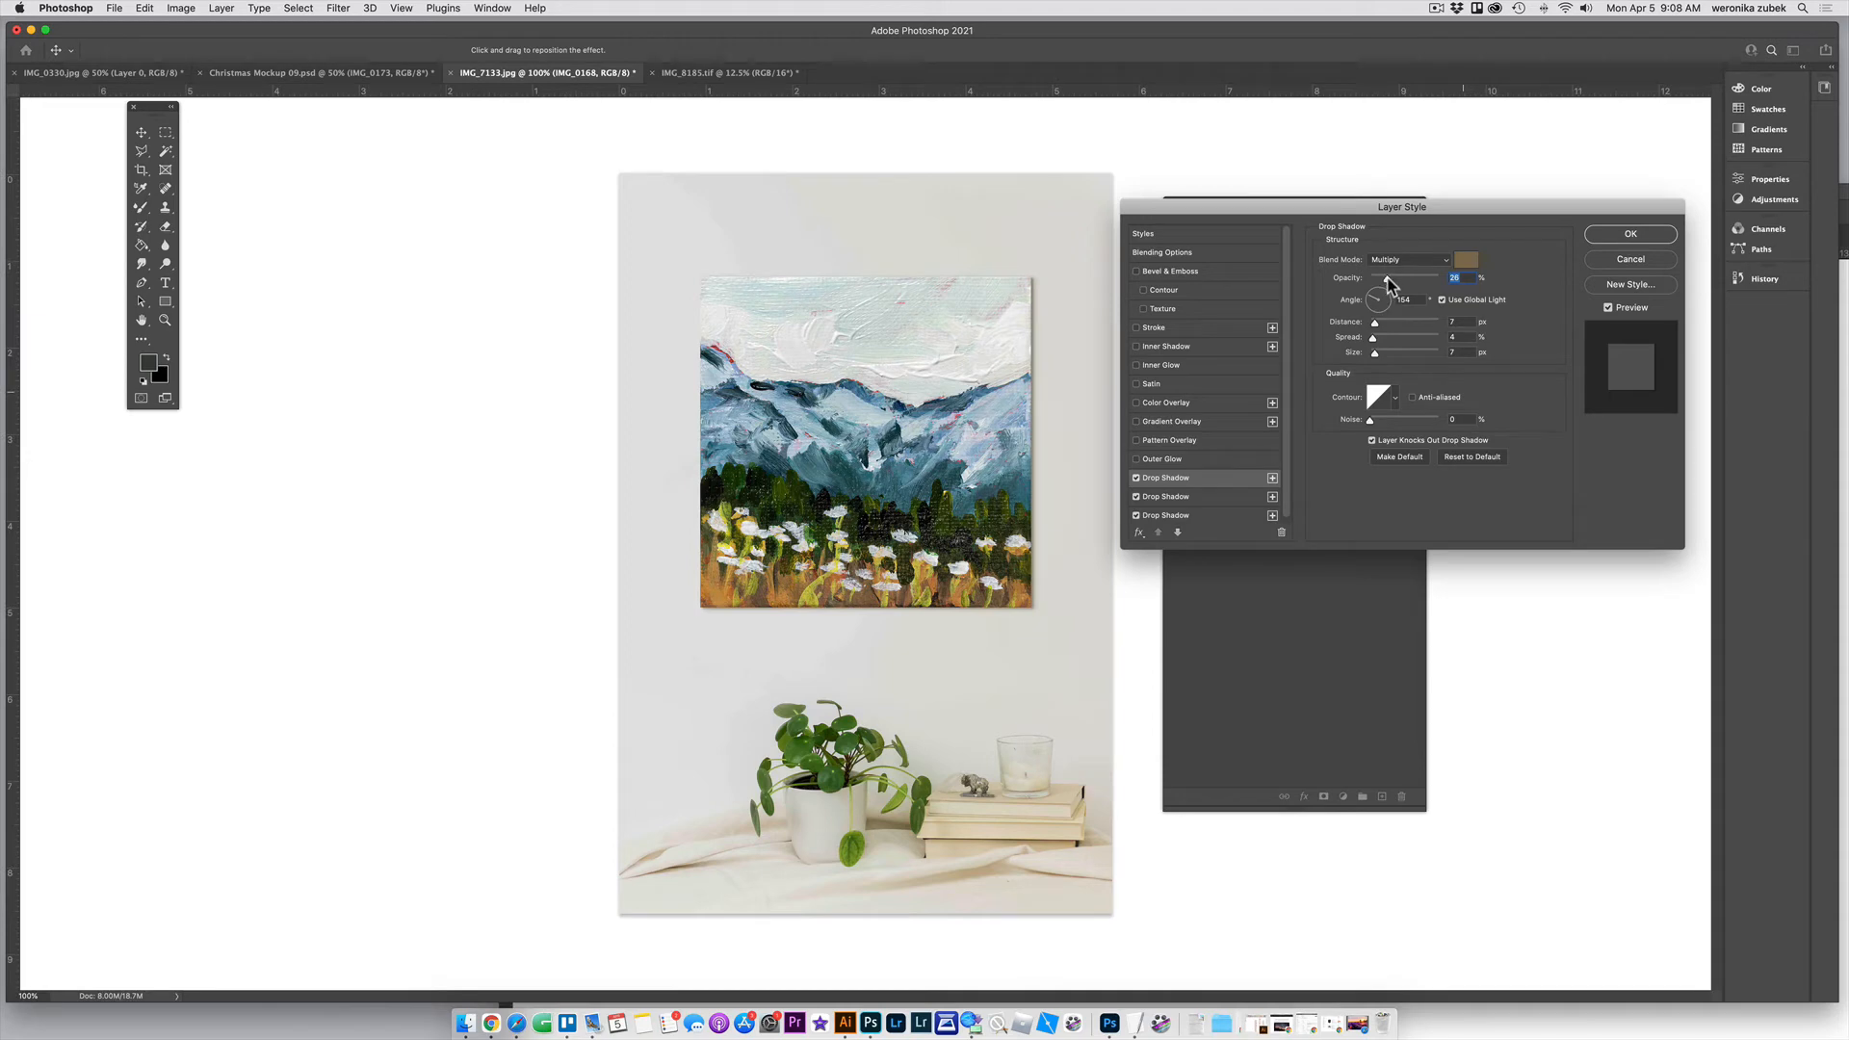
click(1373, 322)
drag(1377, 344, 1375, 345)
drag(1373, 354, 1372, 355)
Increase the distance of the lowest drop shadow in the effects list to about 16 px
click(1185, 519)
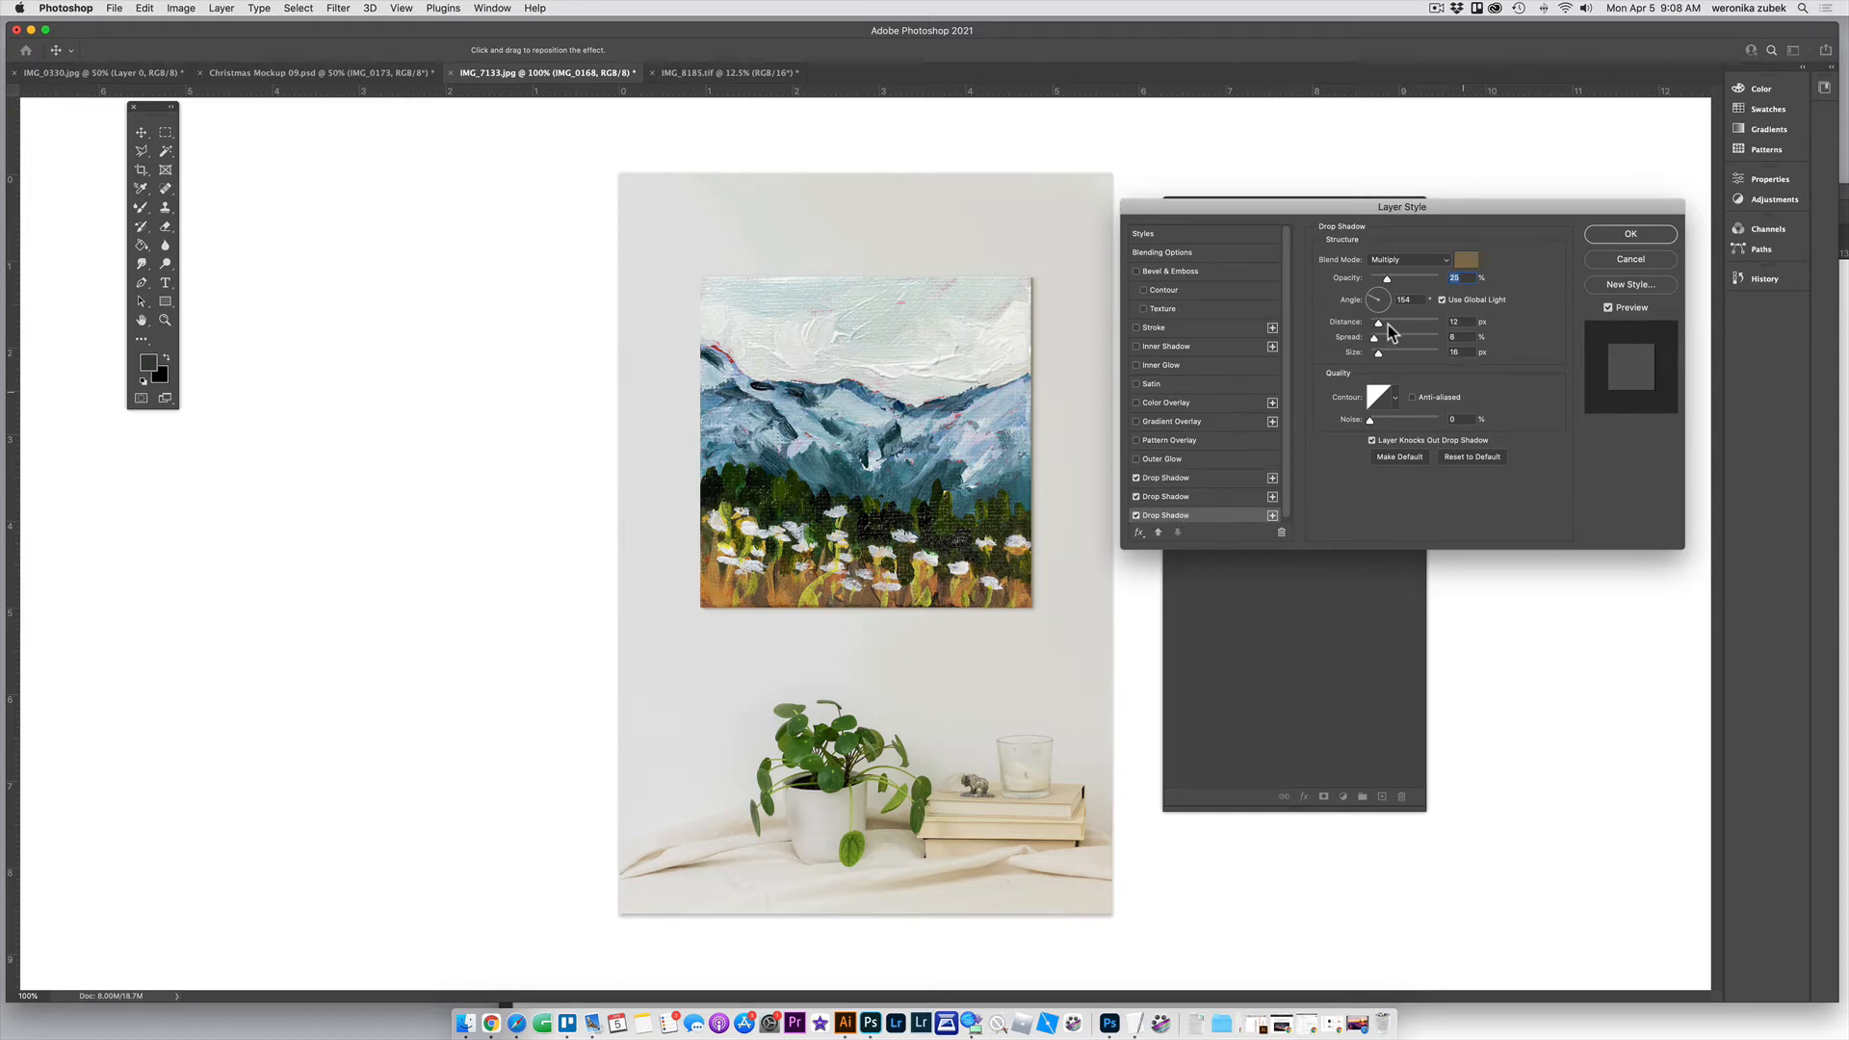
drag(1379, 324, 1383, 327)
click(1223, 497)
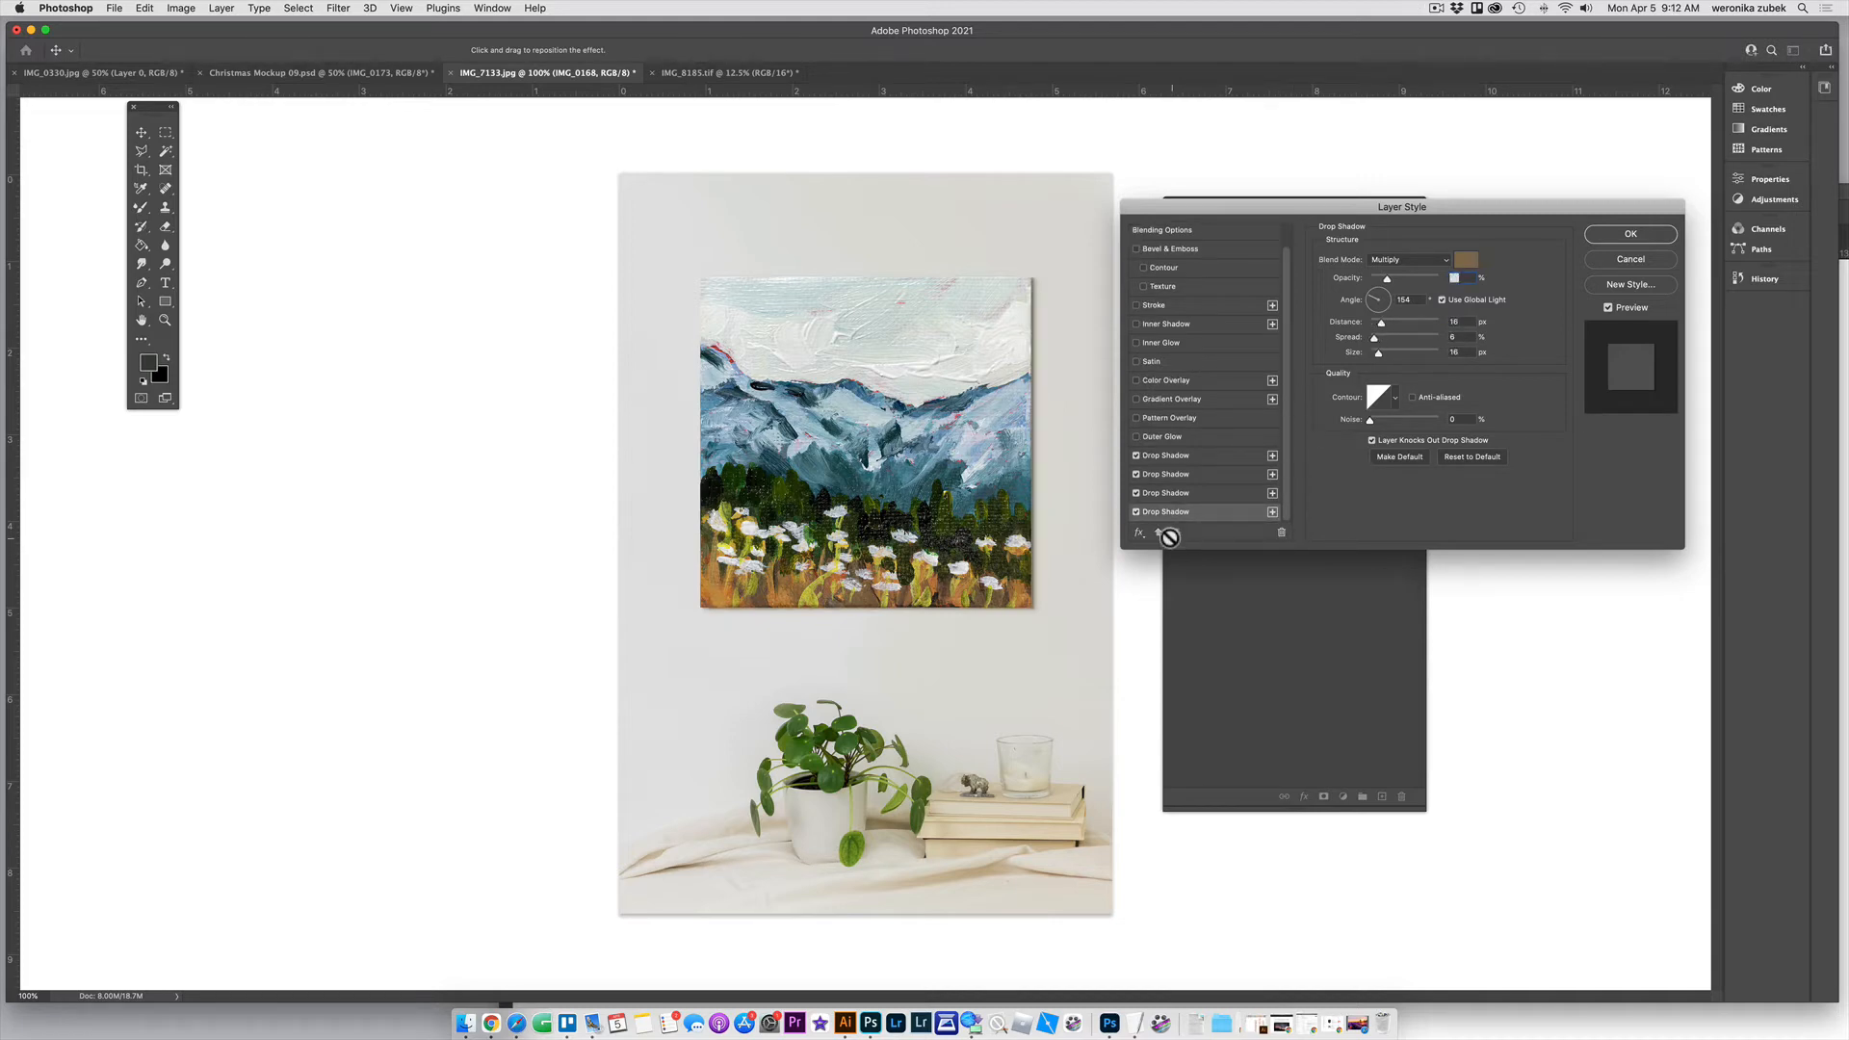
Compare the painting with and without individual drop shadows by switching each one off and back on
click(1136, 513)
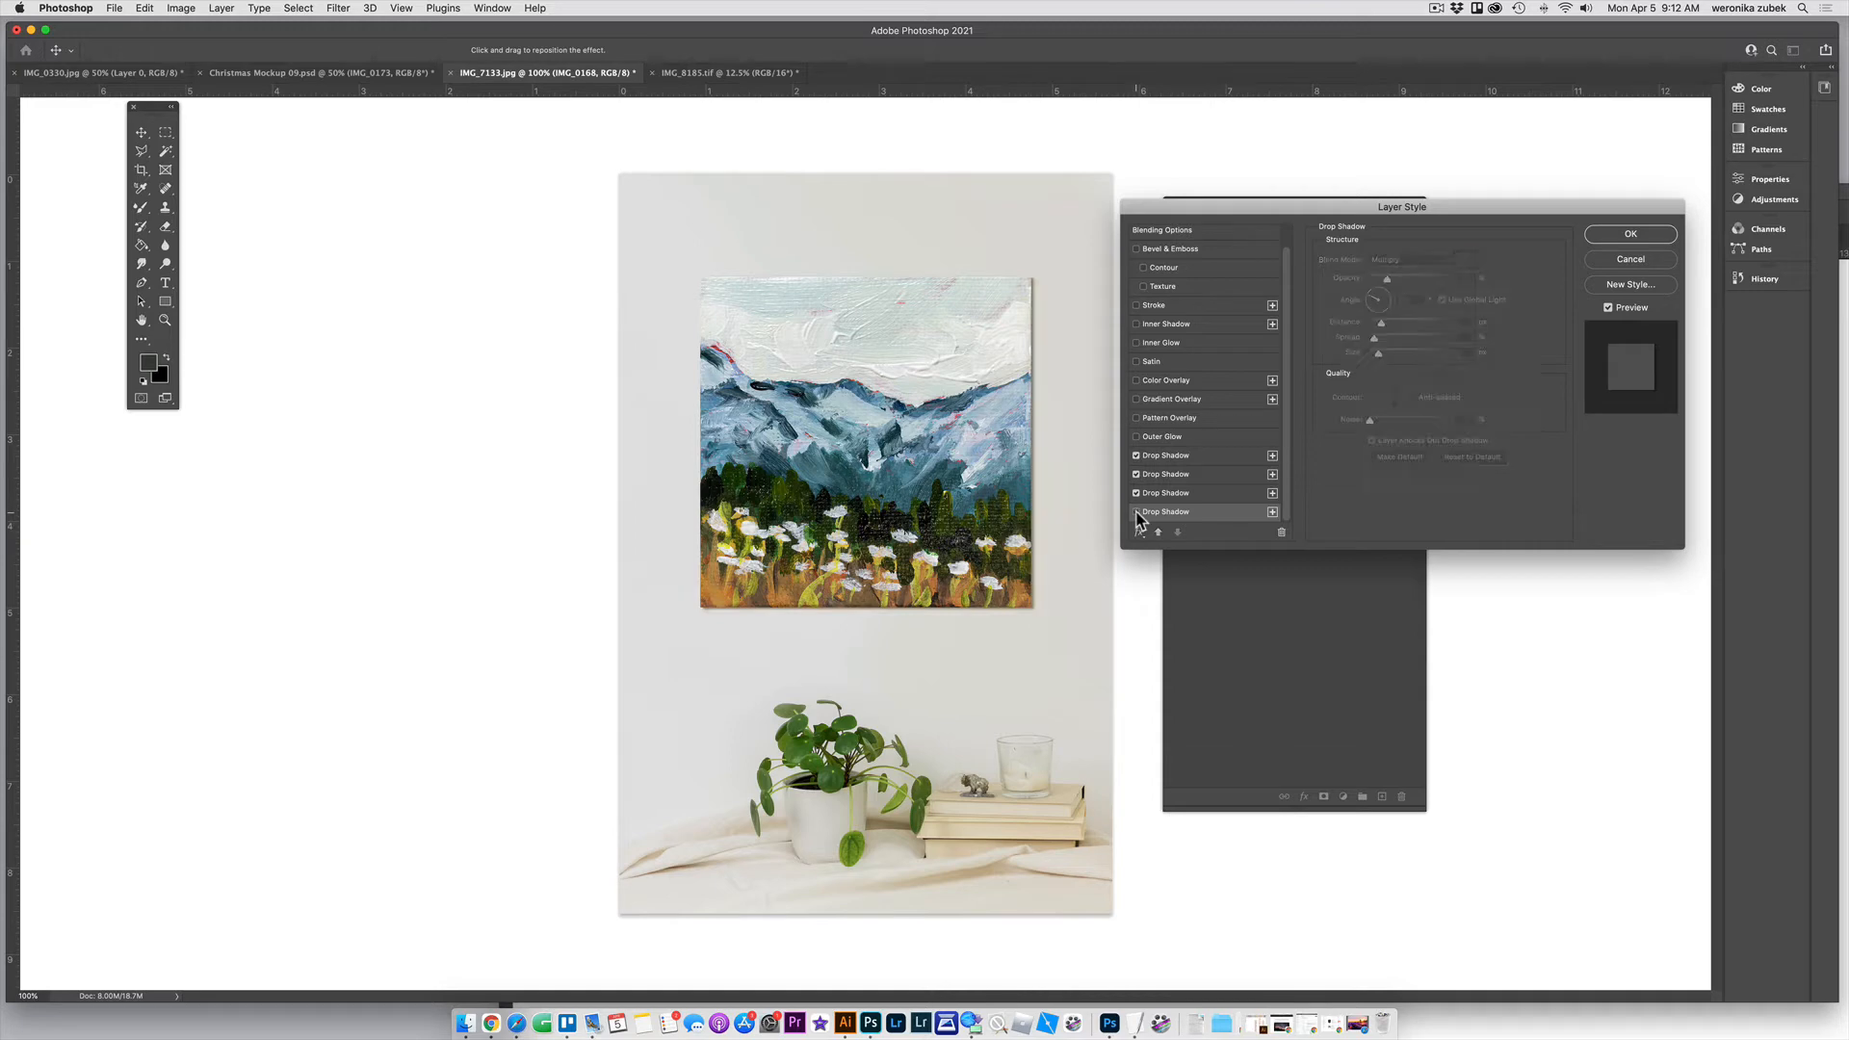
click(1136, 513)
click(1136, 513)
click(1136, 513)
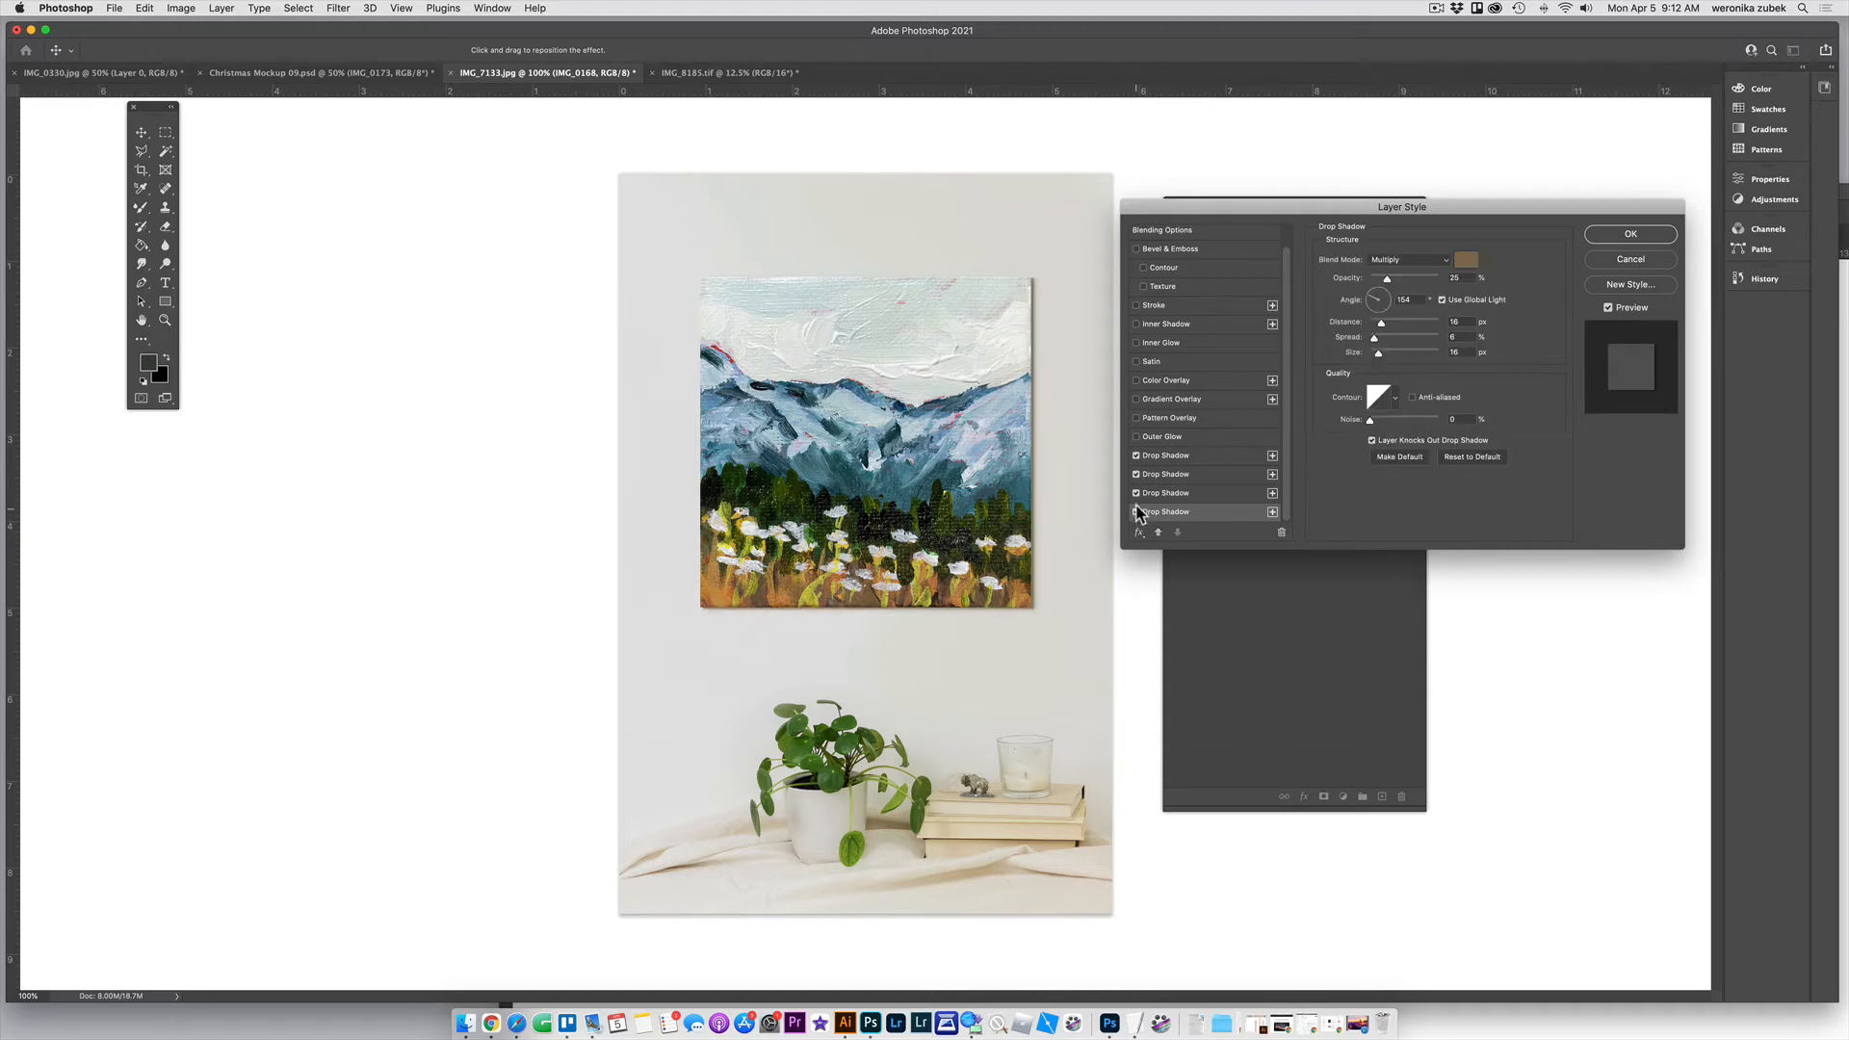
click(1136, 494)
click(1136, 494)
click(1136, 476)
click(1136, 476)
Fine-tune the distance of the uppermost drop shadow and set the distance of the one below it to 10 px
click(1163, 476)
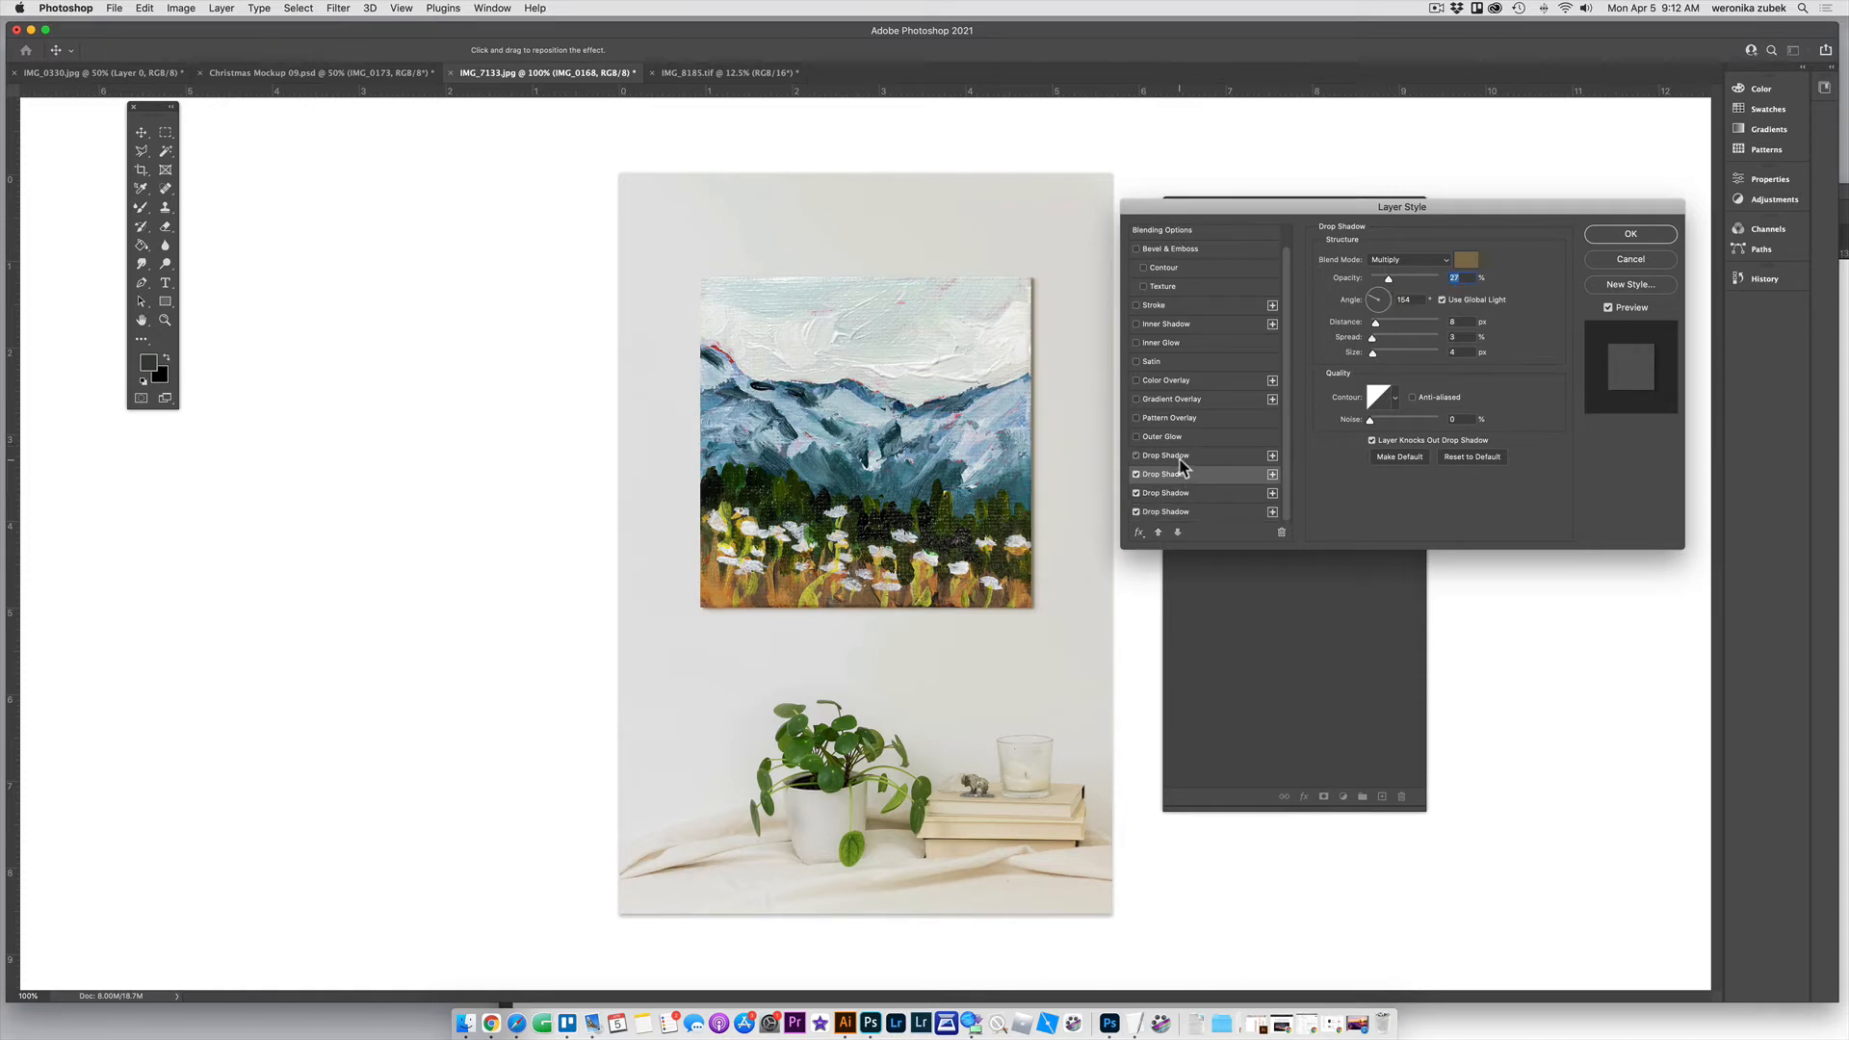
click(1186, 458)
drag(1376, 326, 1377, 329)
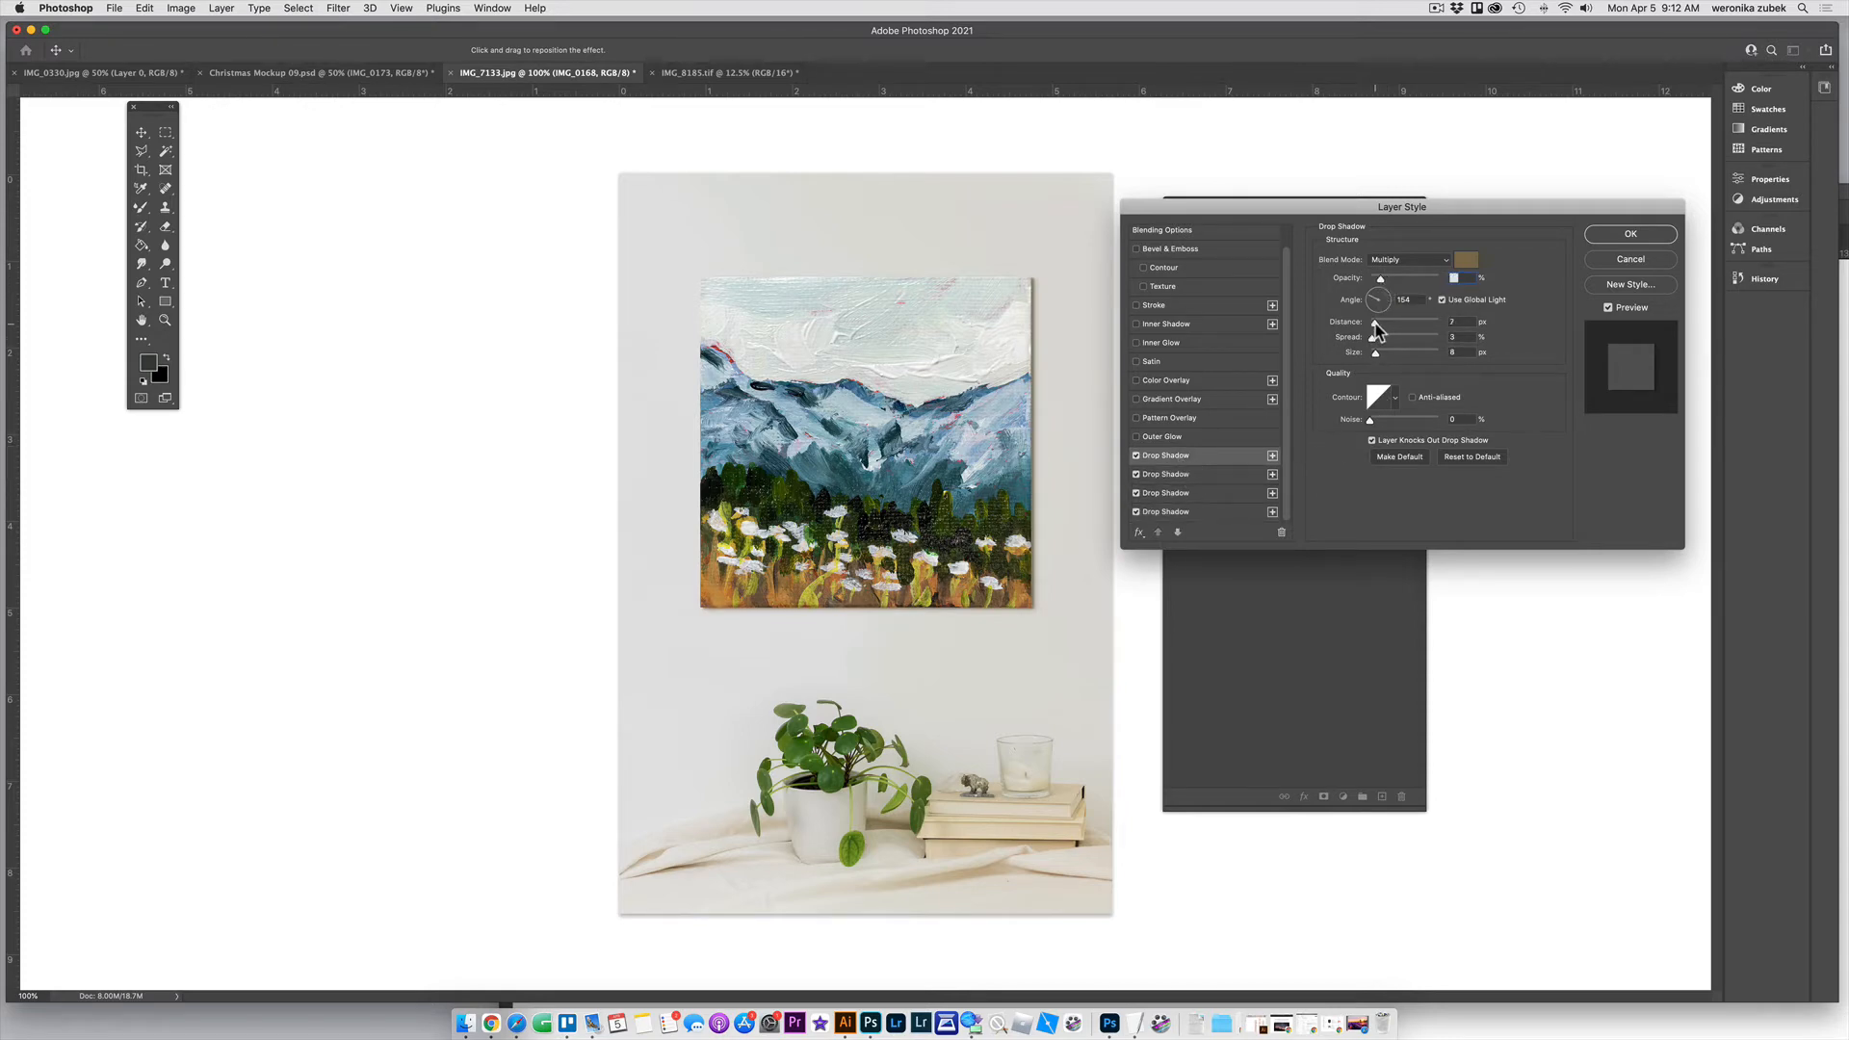
click(1196, 474)
drag(1377, 323, 1379, 324)
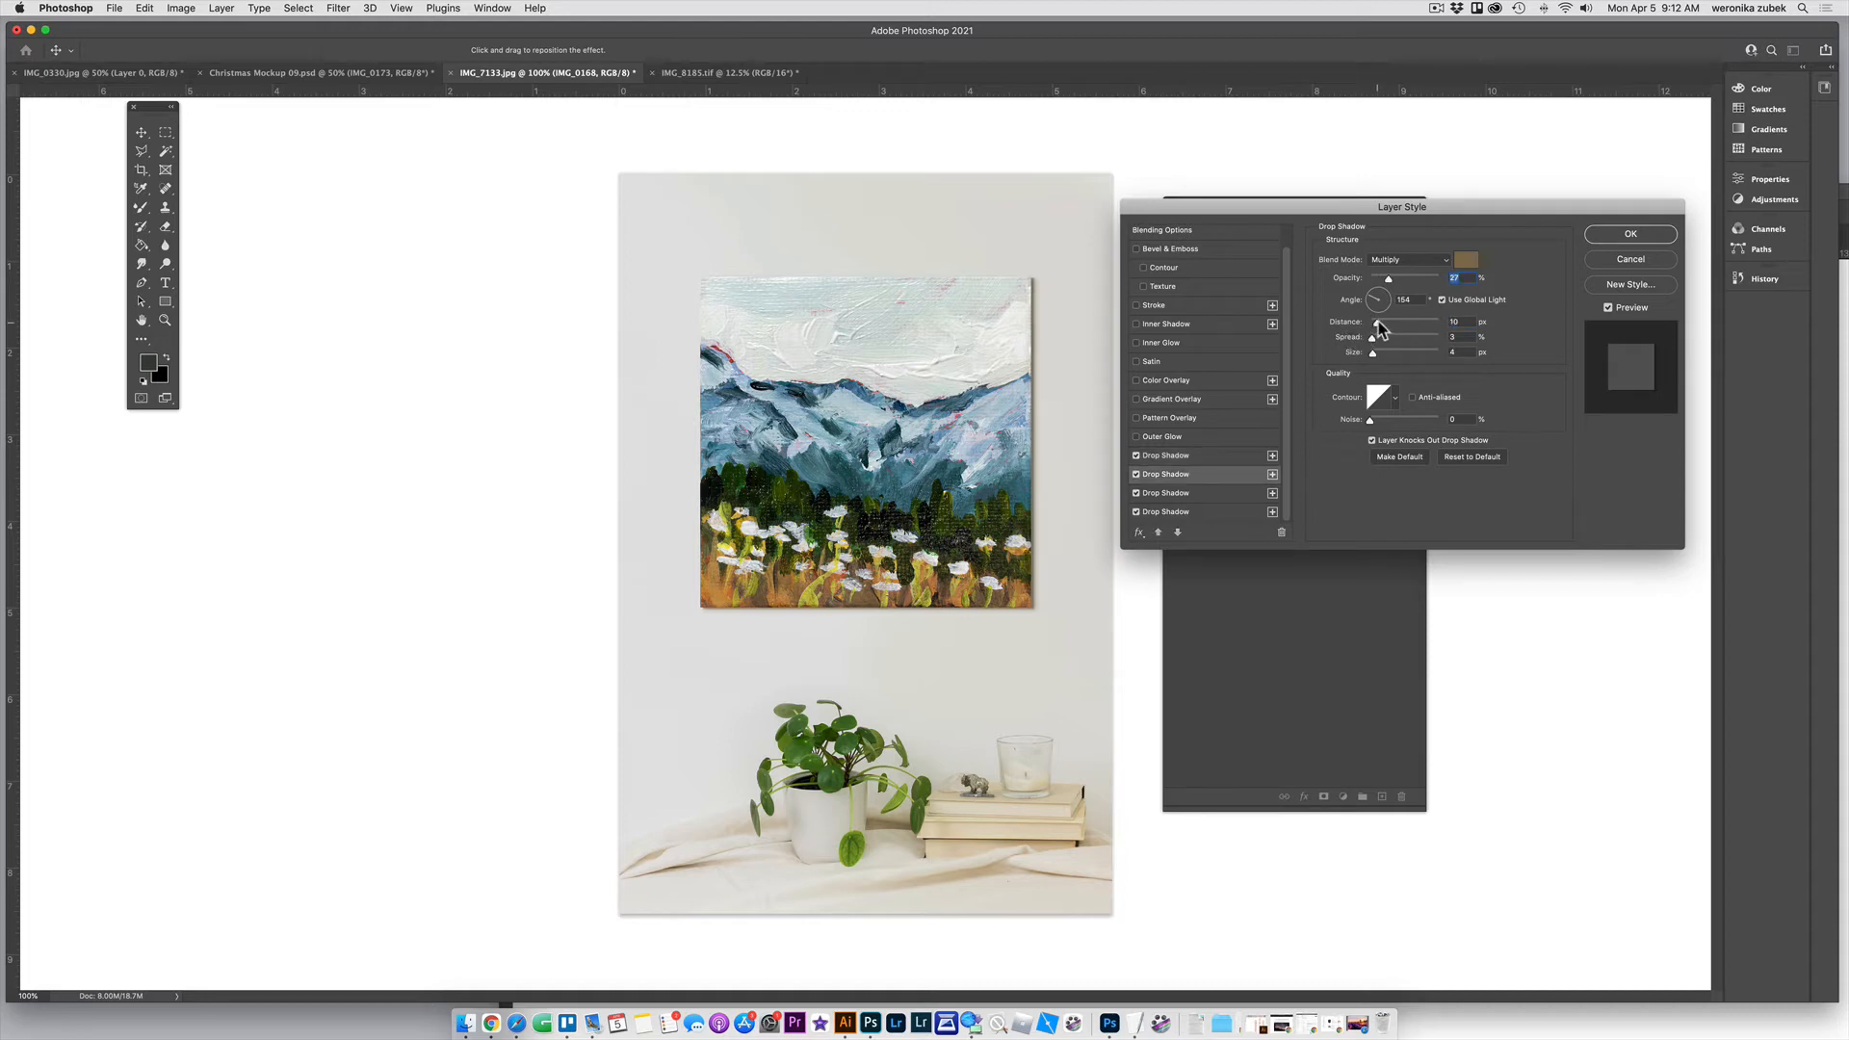
Set the distance of the third drop shadow to 10 px and that of the lowest one to about 17 px
click(1198, 493)
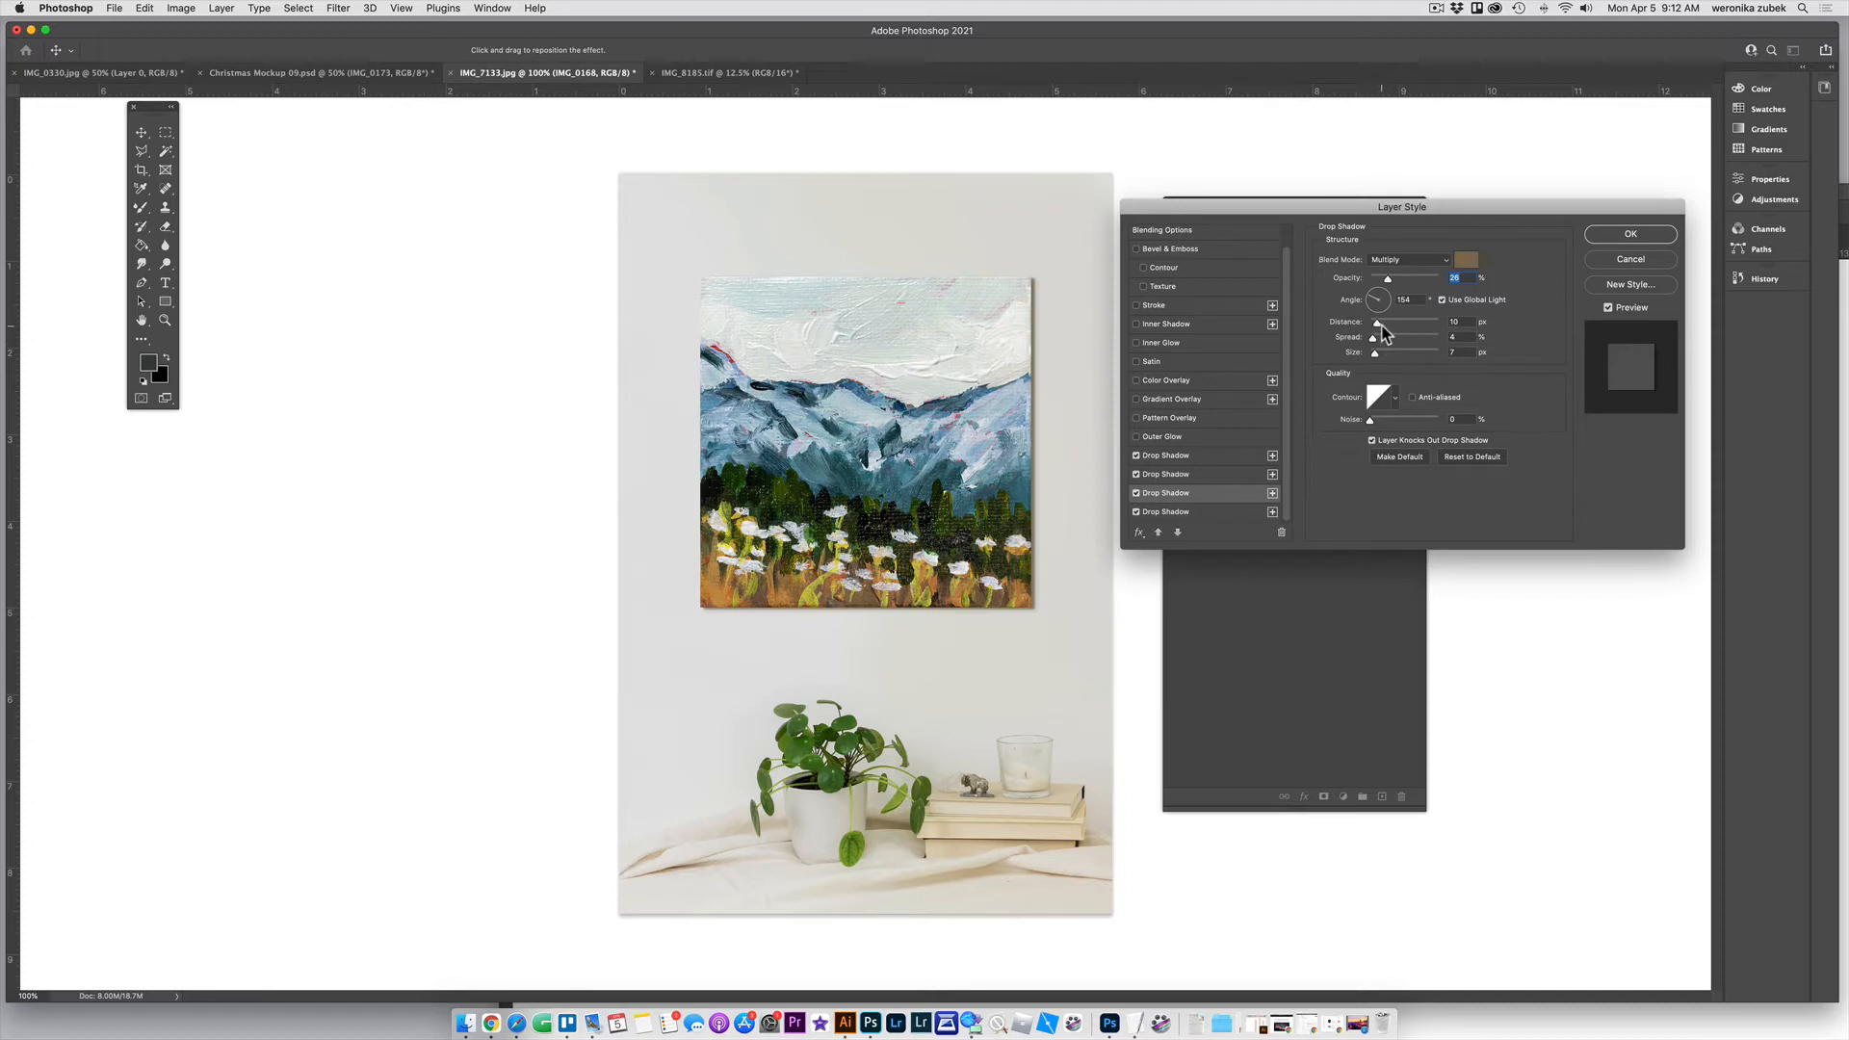
click(1189, 513)
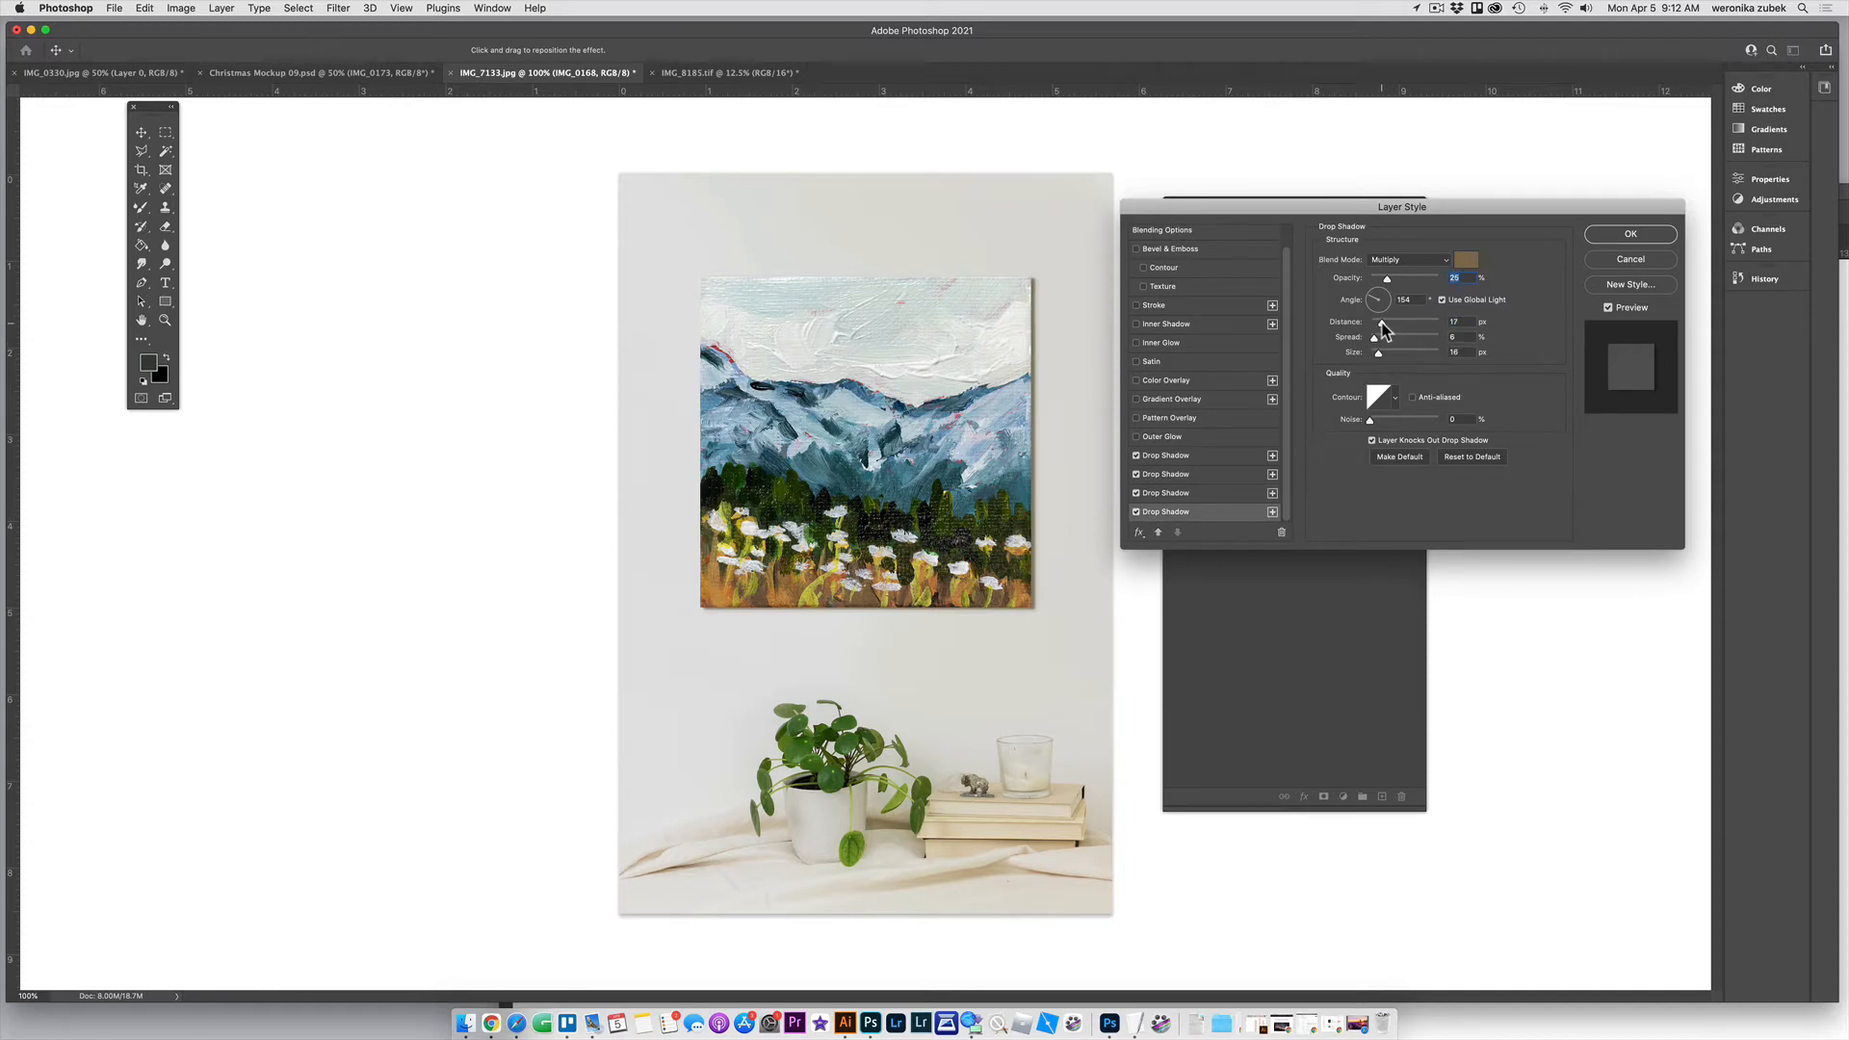
Compare the painting with and without the lowest drop shadow by switching it off and back on several times
click(1136, 512)
click(1136, 512)
click(1136, 512)
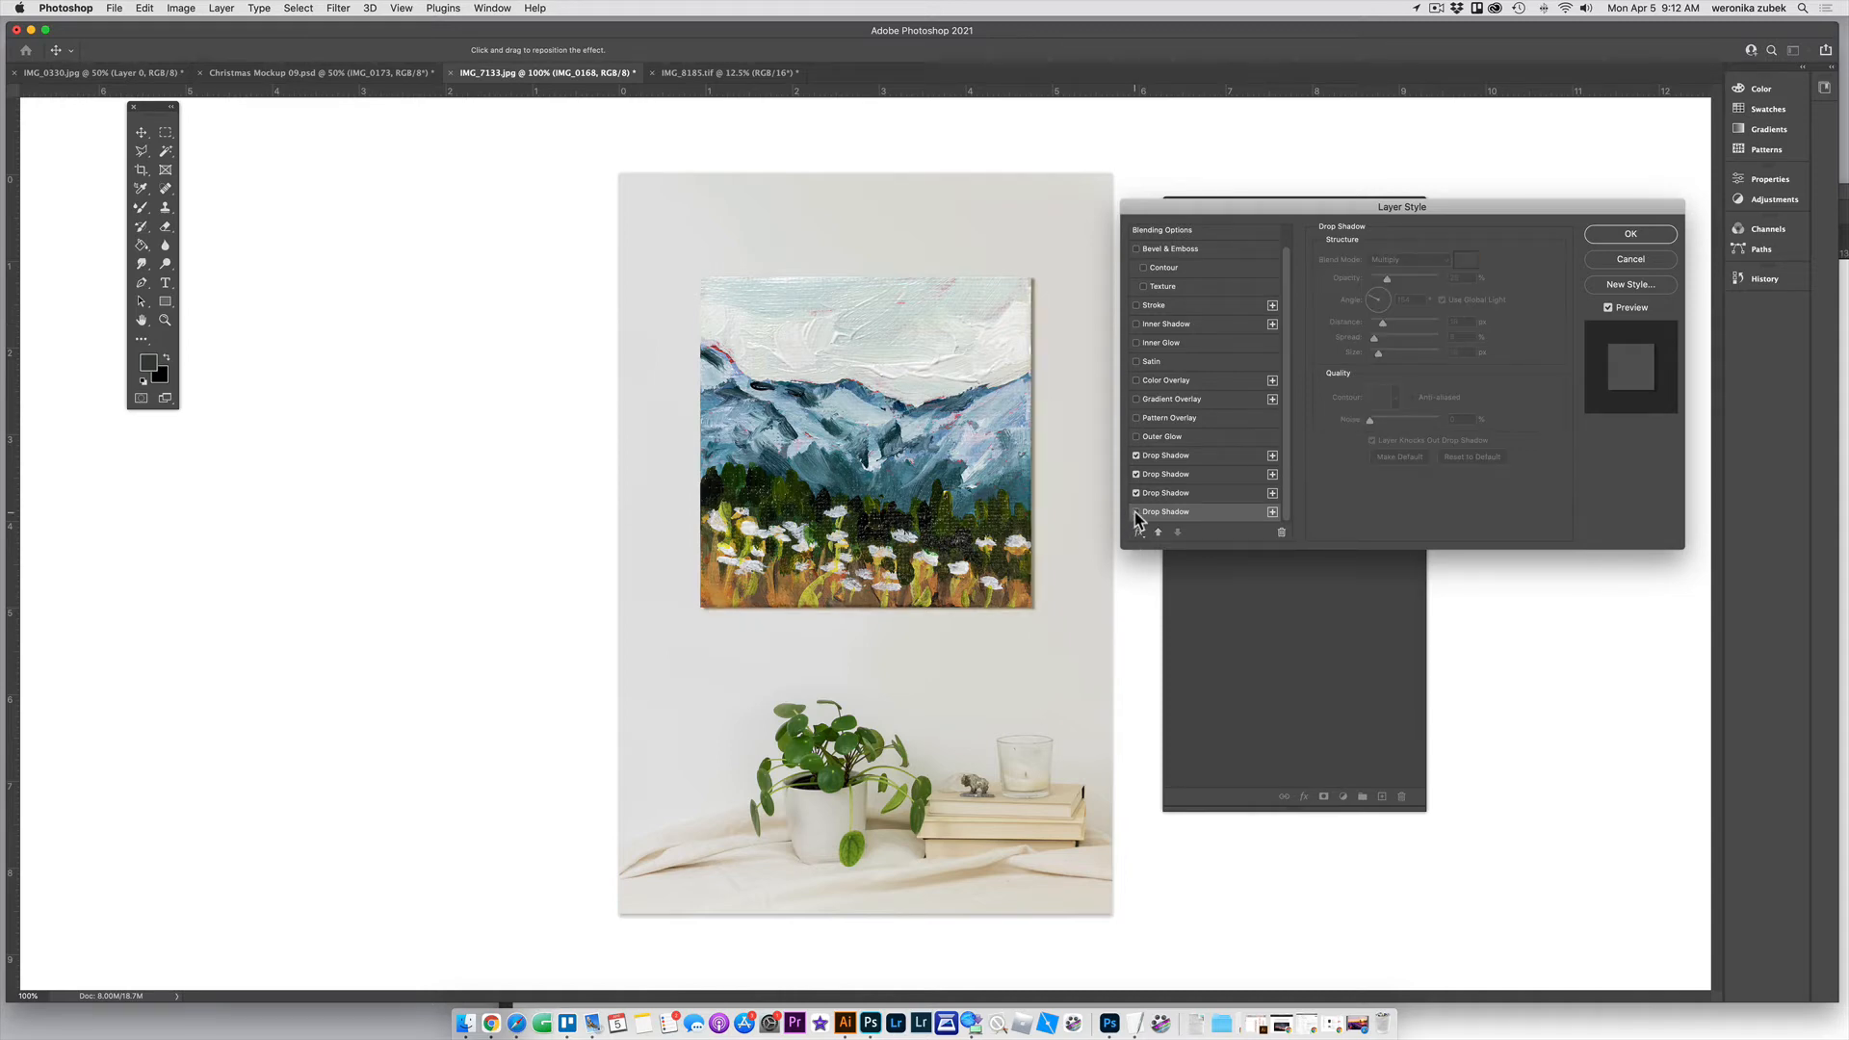
click(1136, 512)
click(1136, 512)
click(1136, 512)
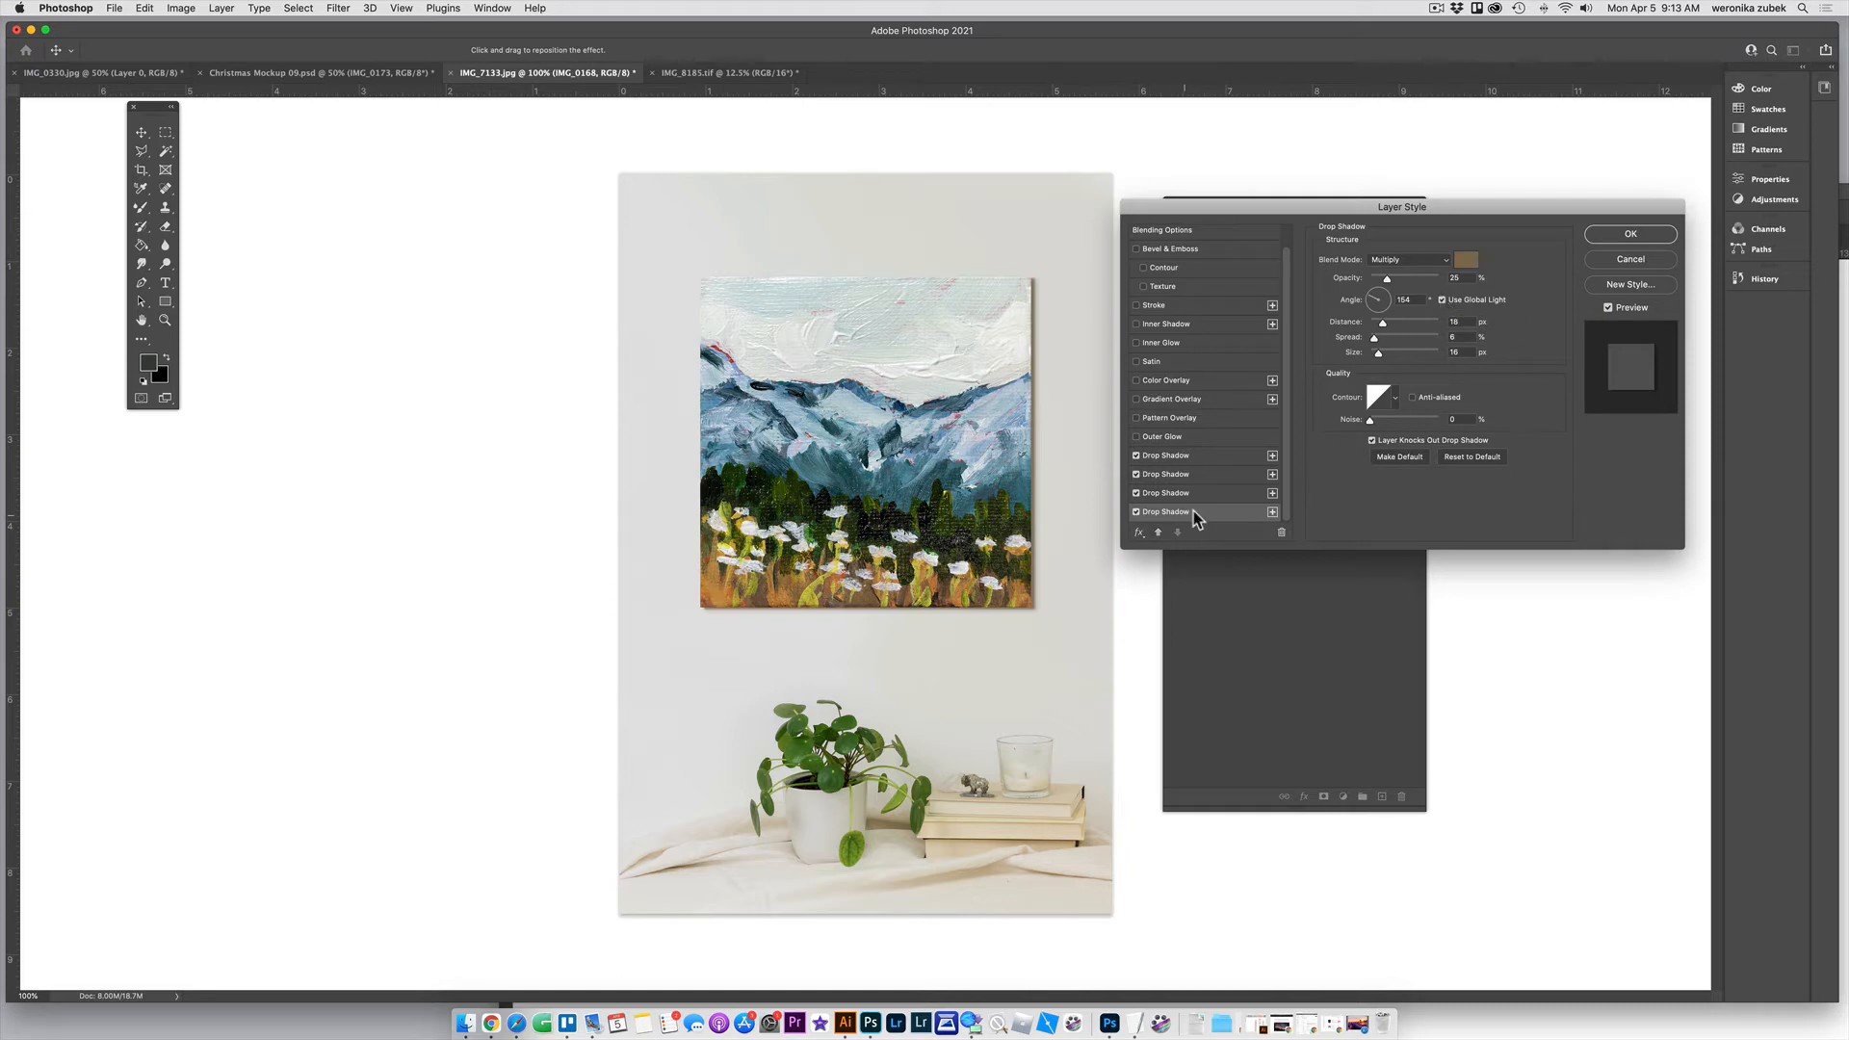
Add a fifth drop shadow without global light, angled about 51°, with 15% opacity, 13 px distance, 0% spread and a smaller size
click(1272, 511)
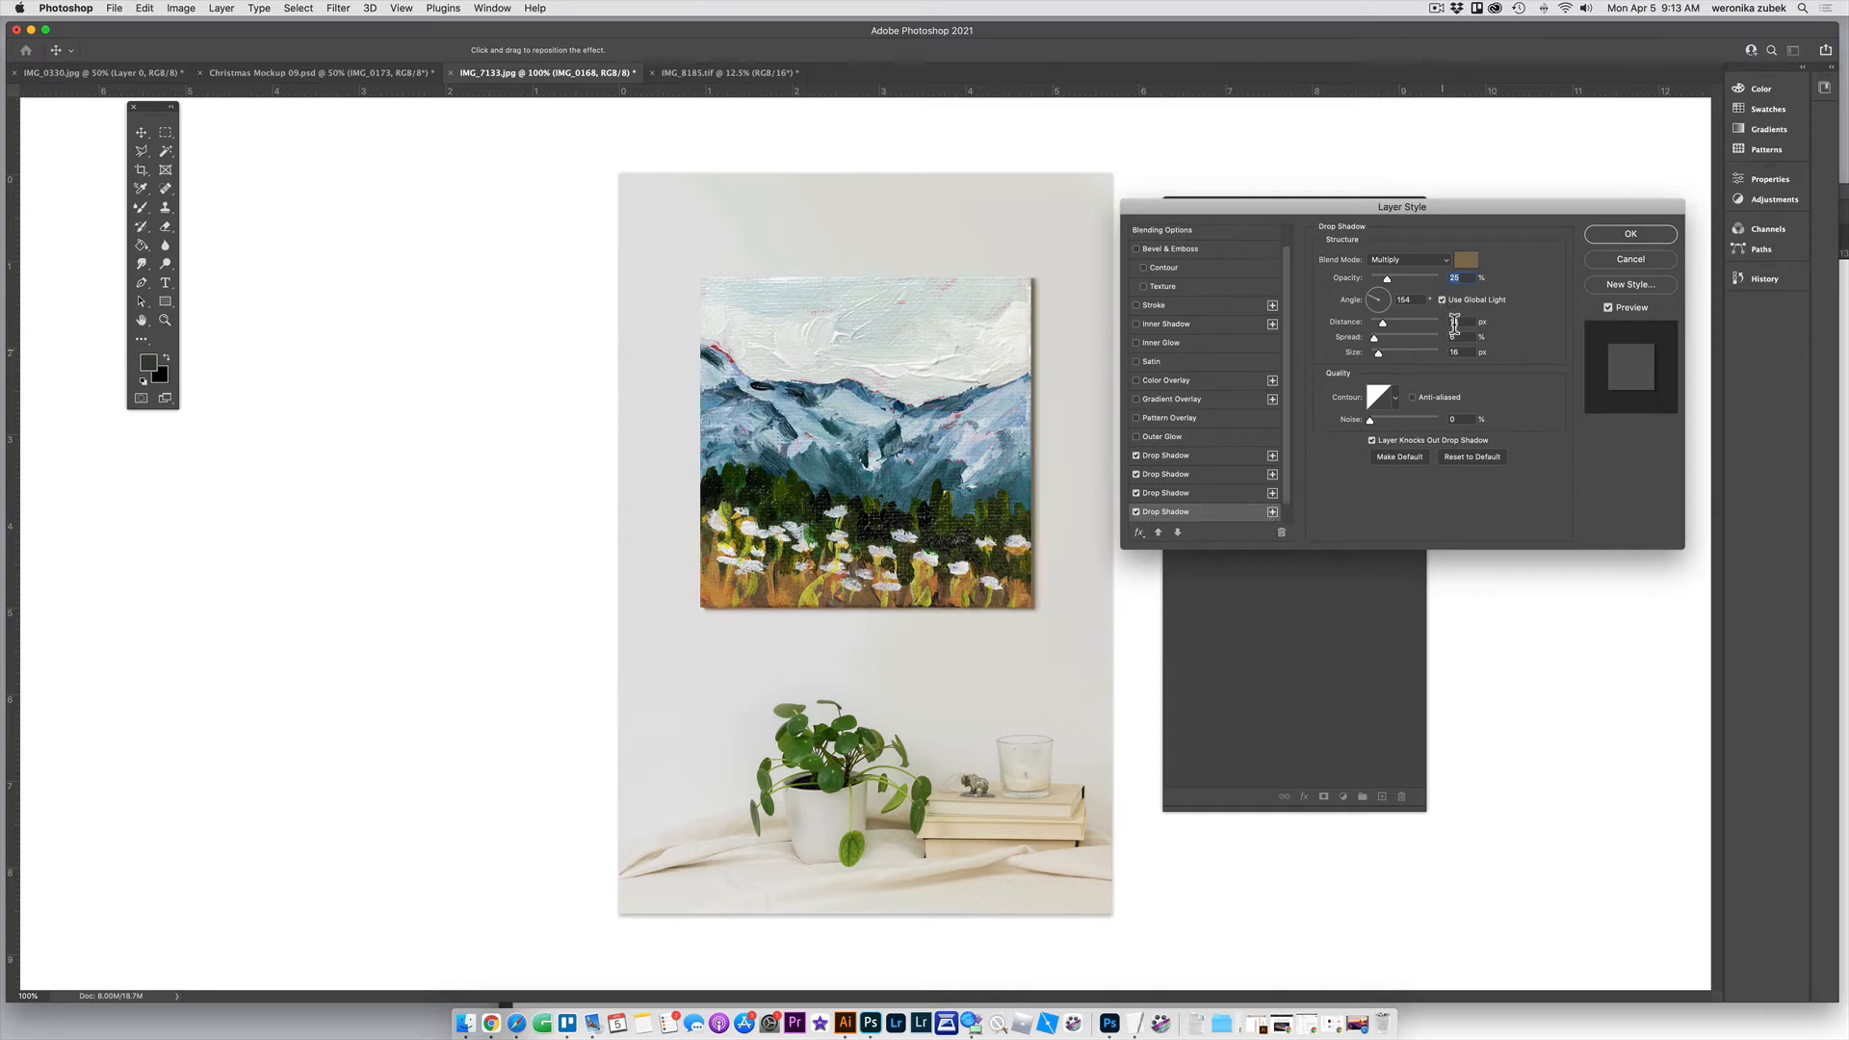
click(1216, 512)
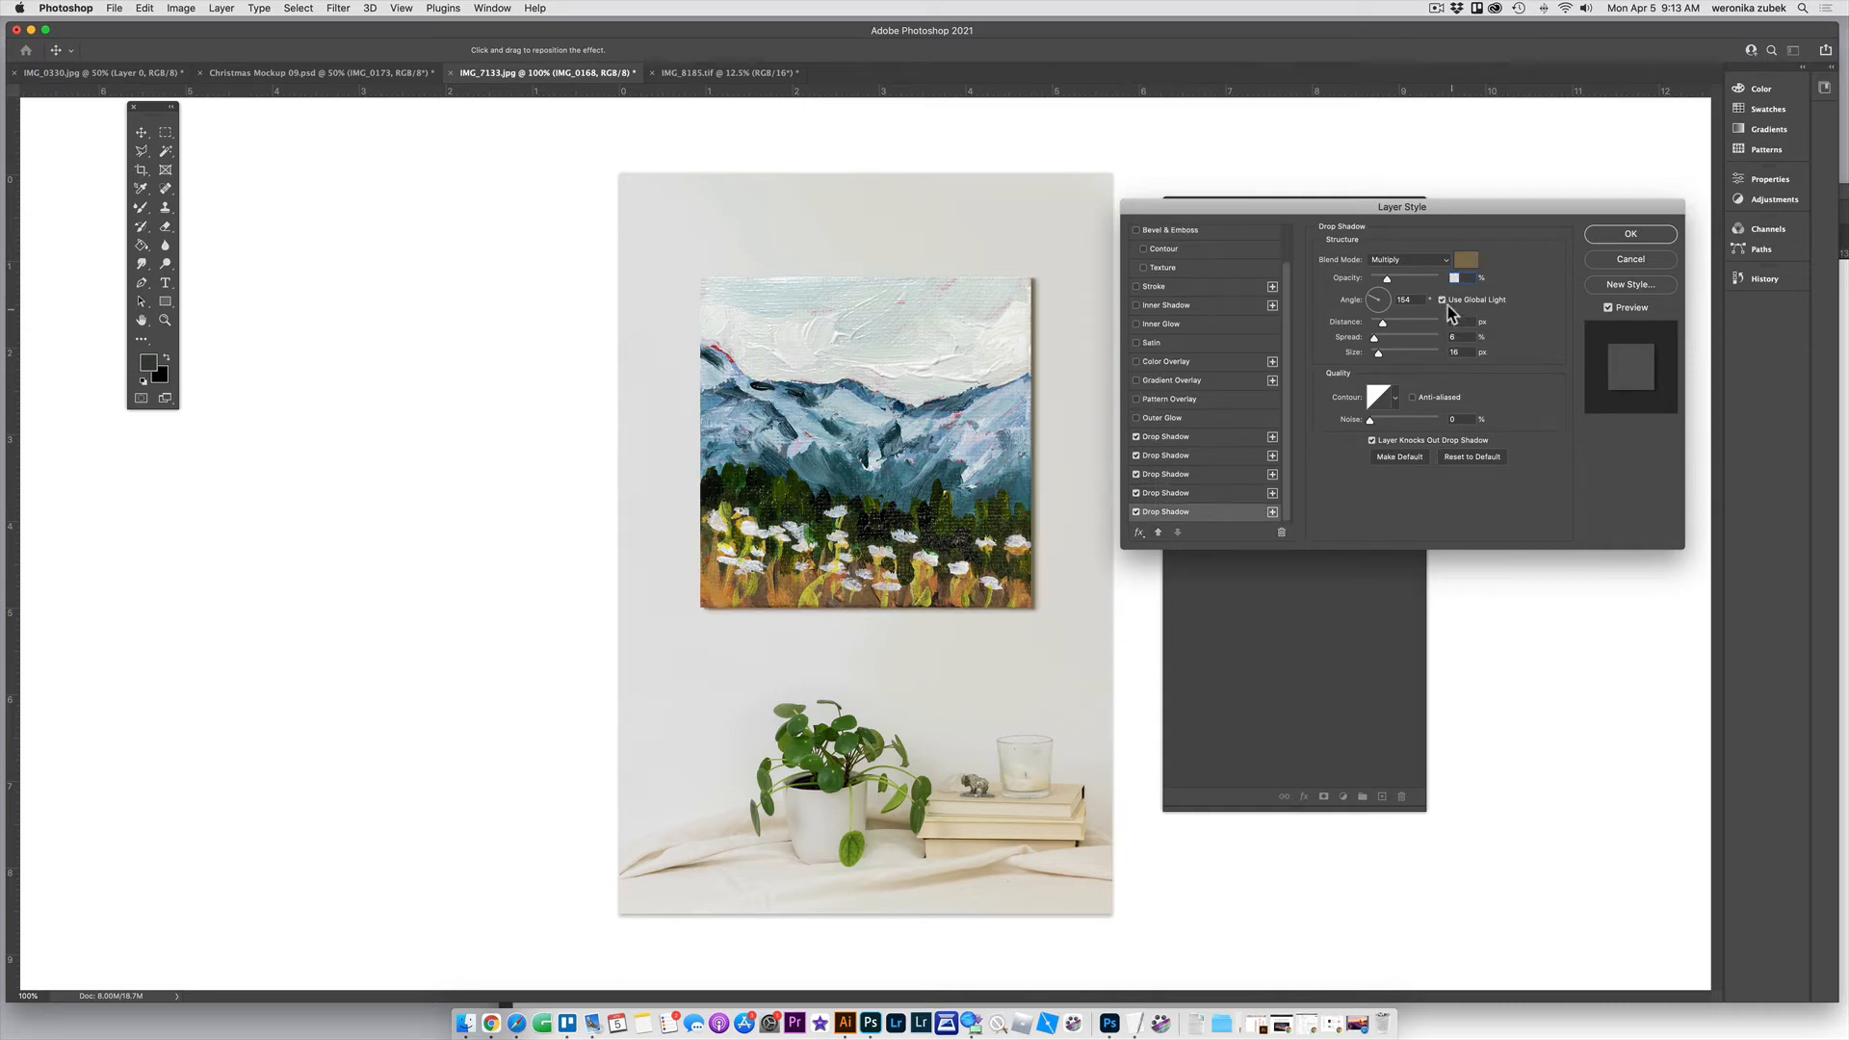
click(1387, 294)
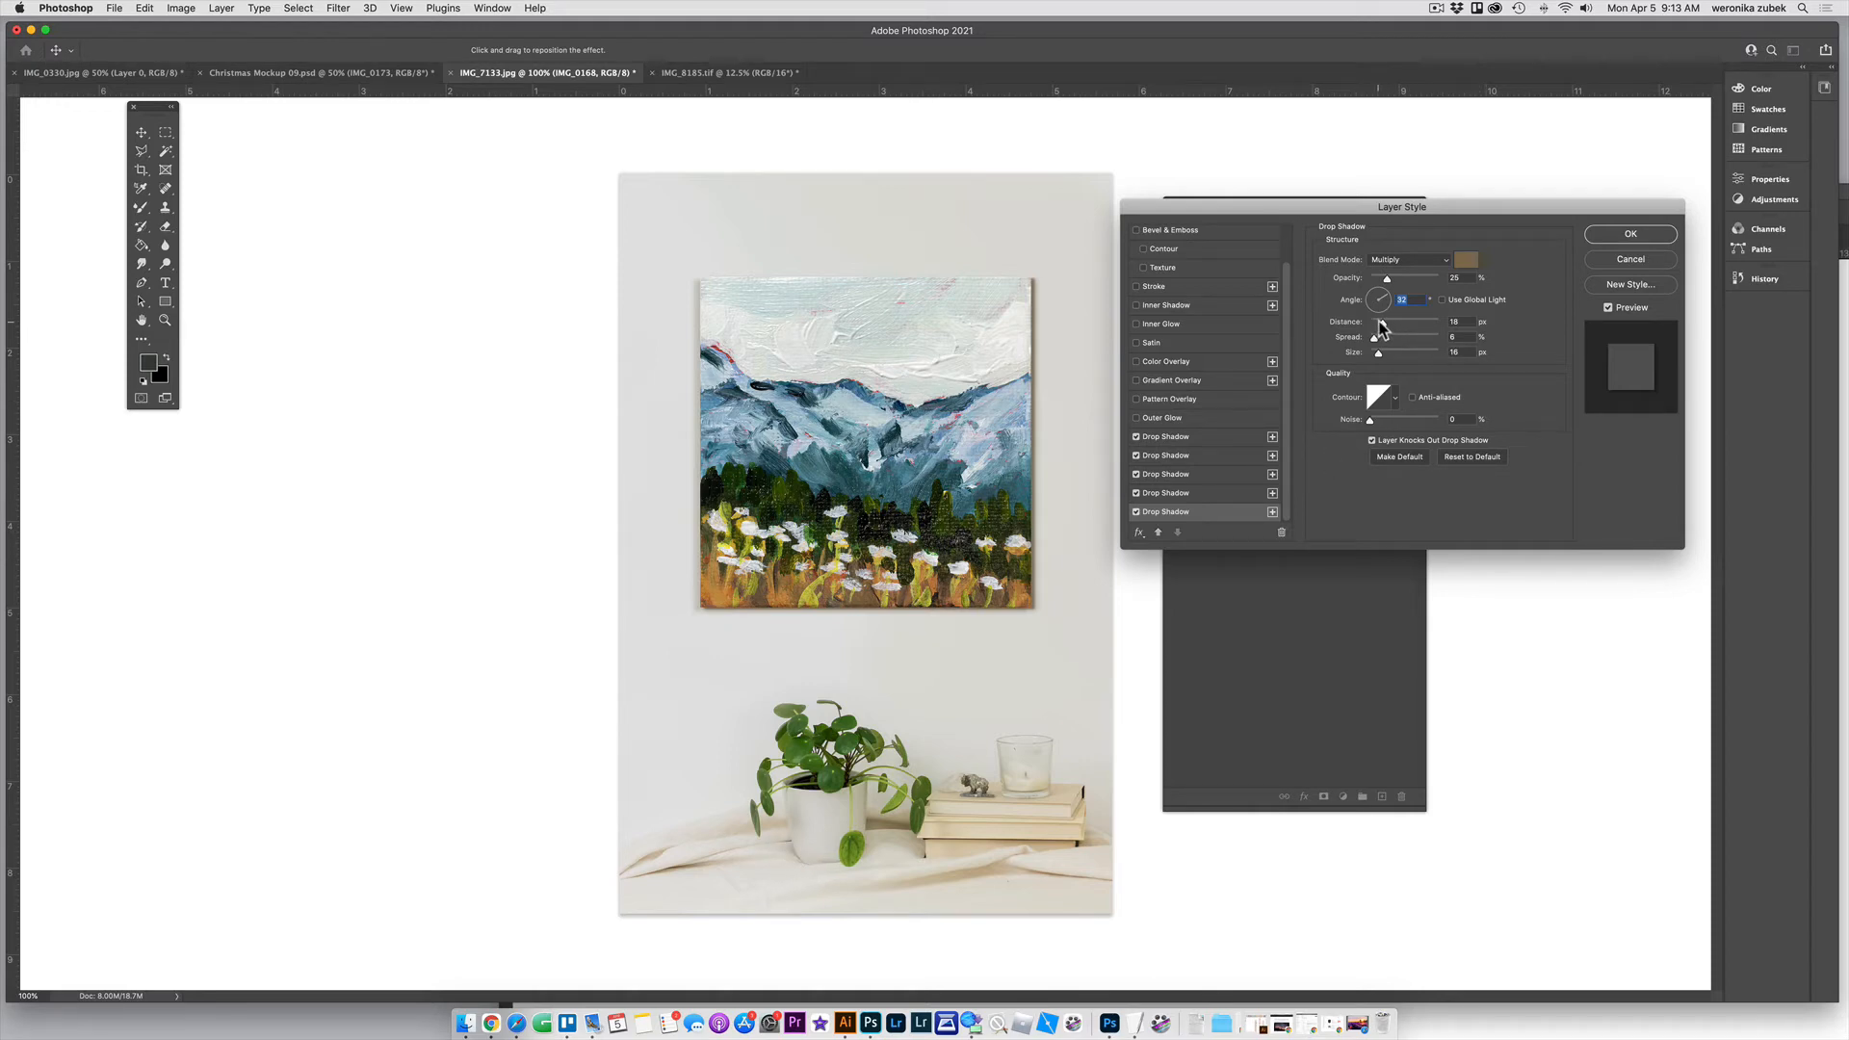
drag(1383, 323, 1383, 279)
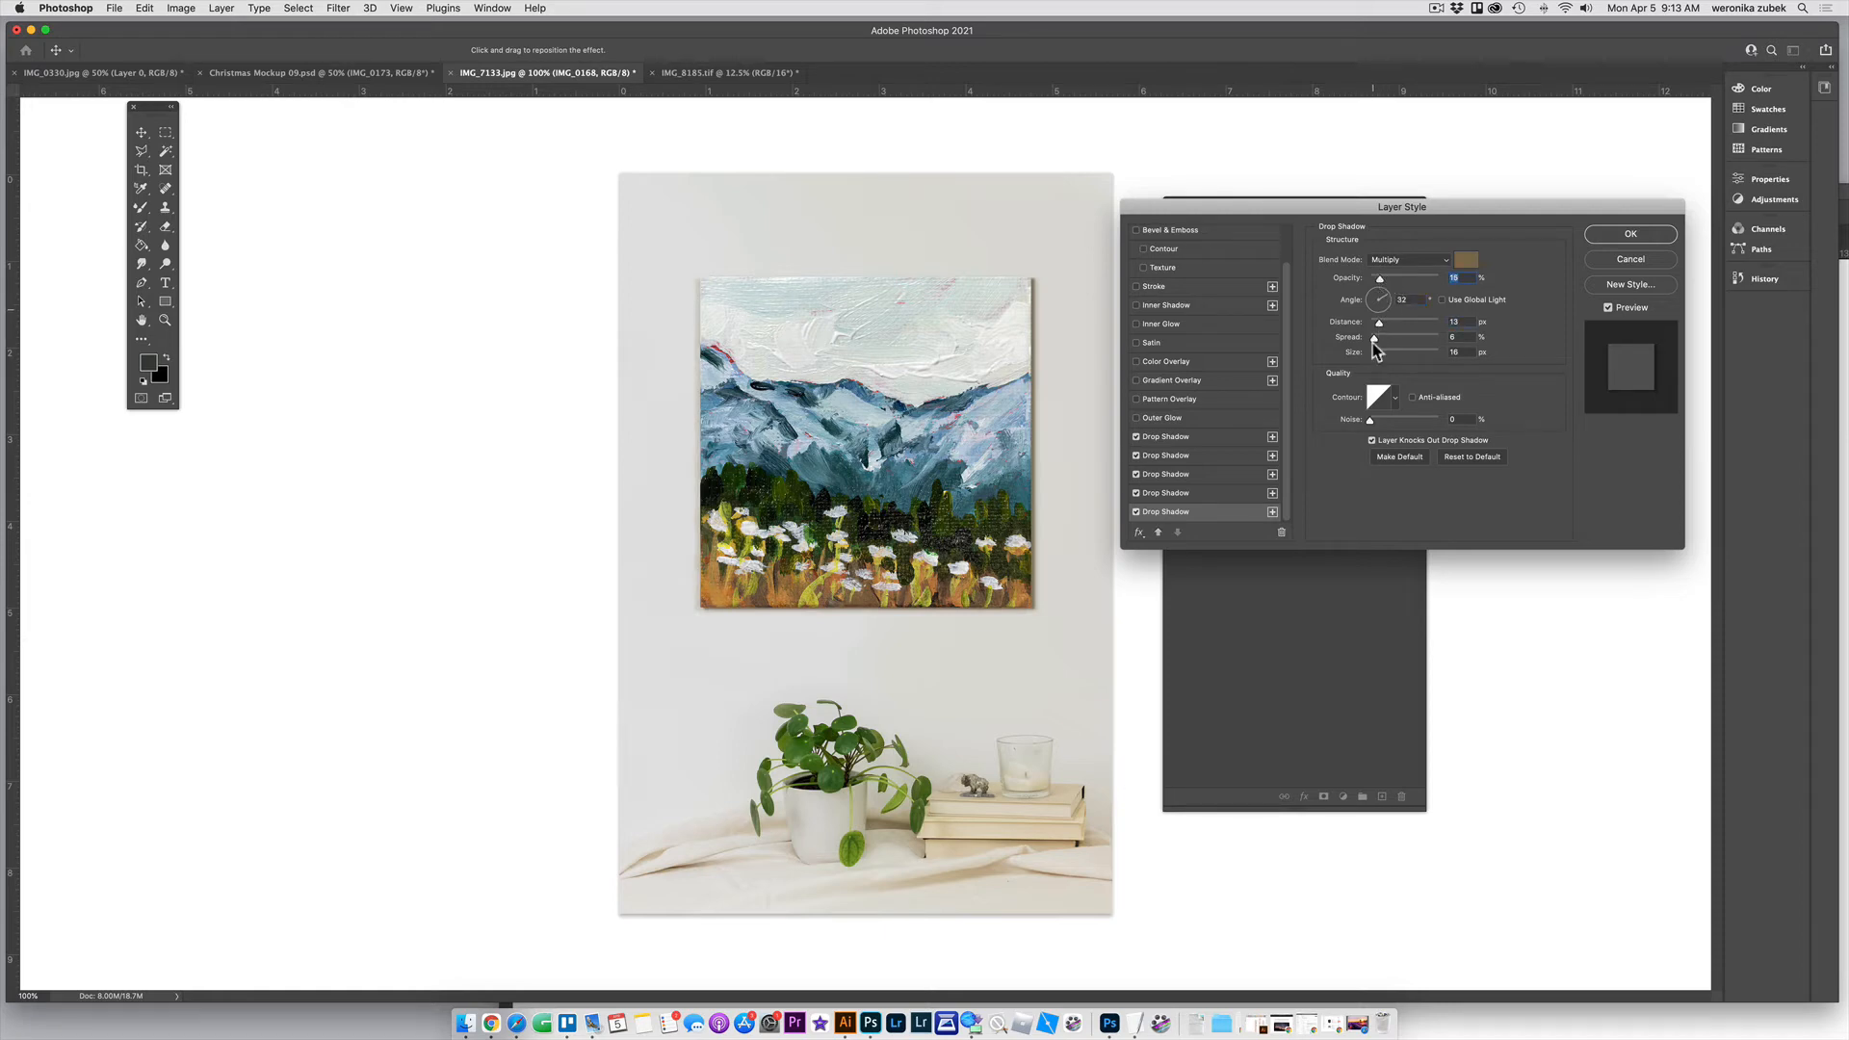
mouse_move(1378, 353)
mouse_down()
mouse_move(1377, 324)
mouse_move(1368, 339)
mouse_up()
click(1388, 296)
click(1600, 235)
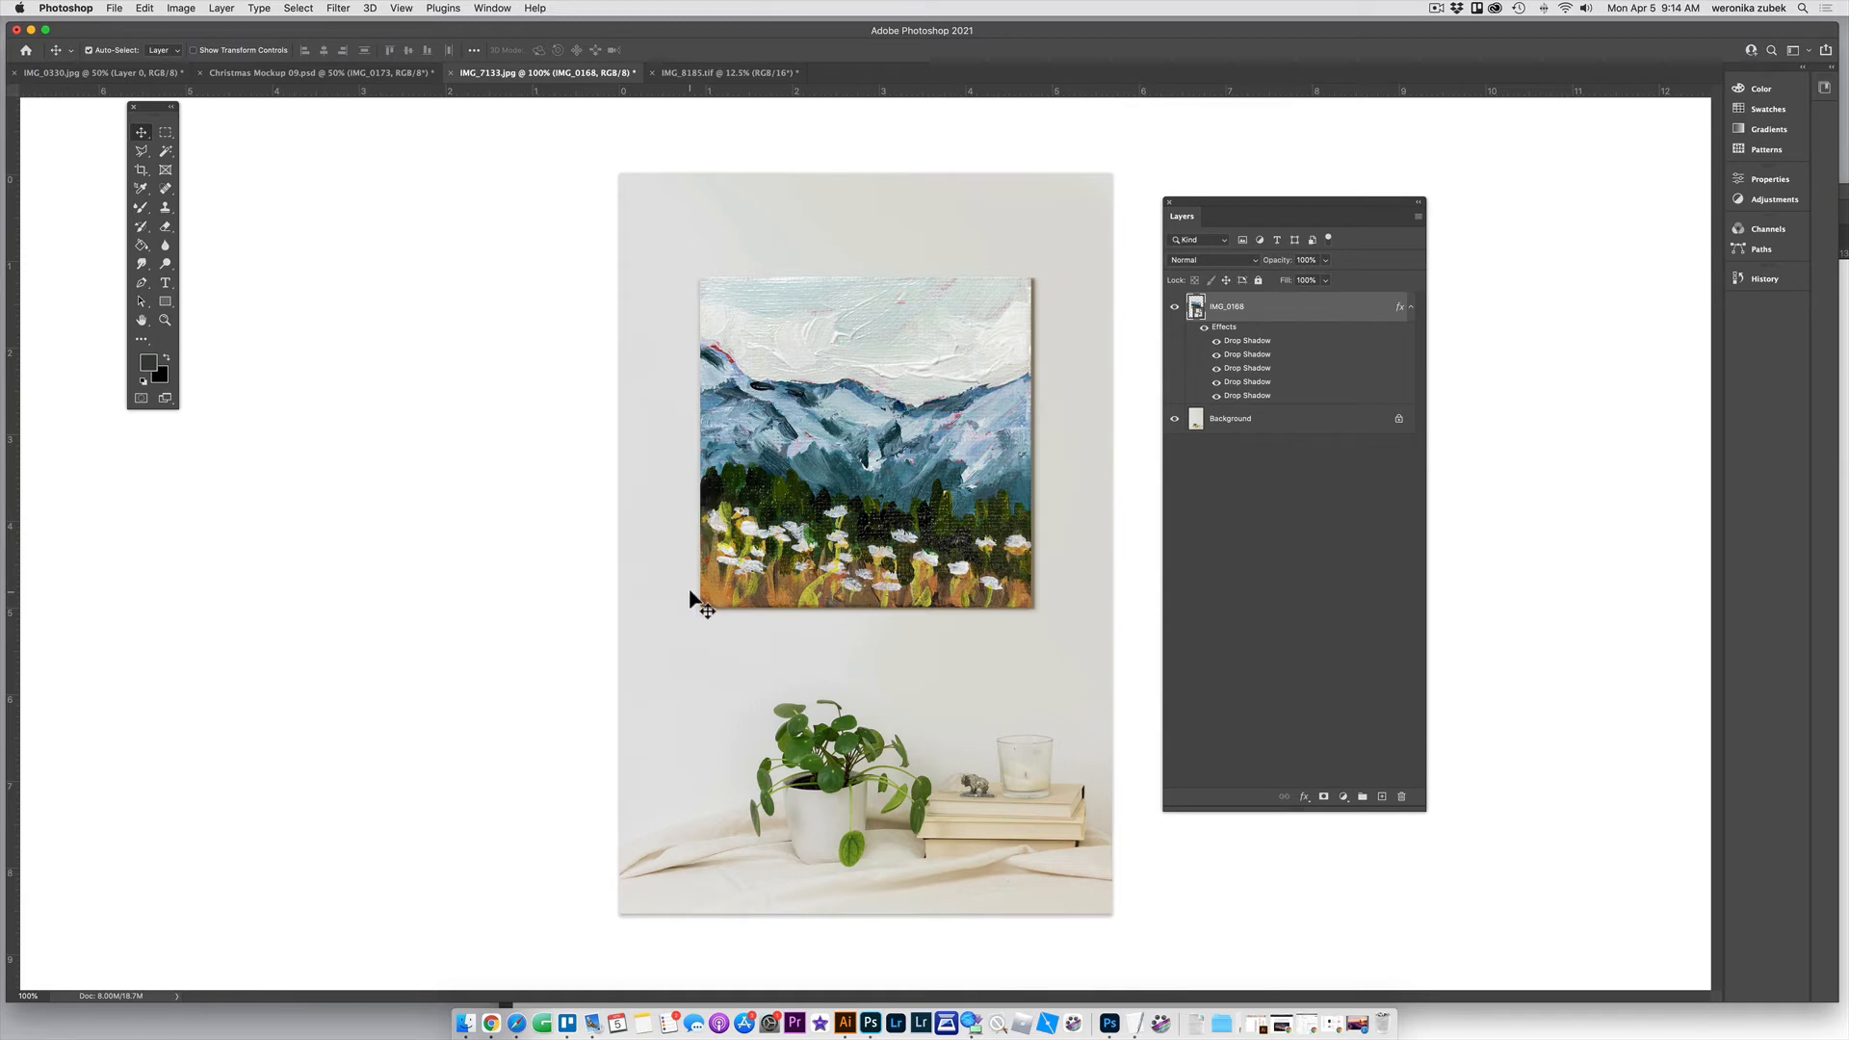
Add a Bevel & Emboss effect with the Inner Bevel style to the painting layer
click(1305, 798)
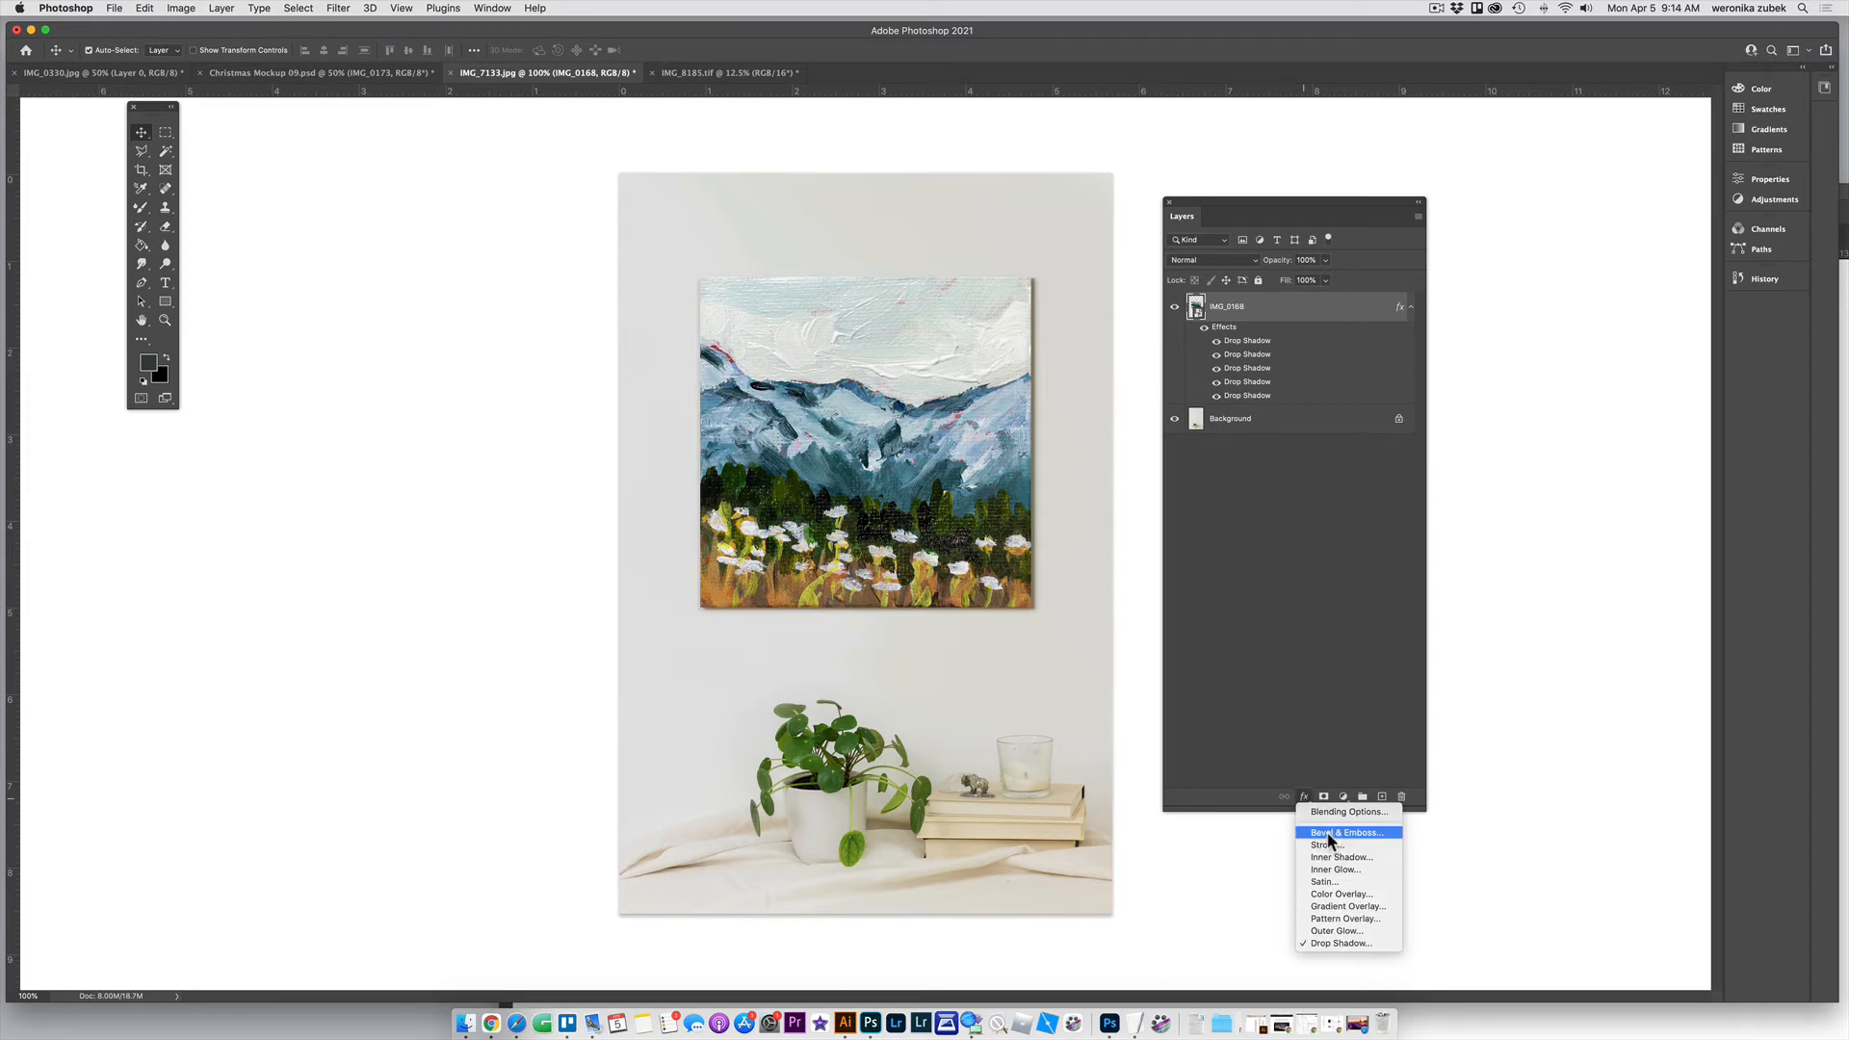
click(1330, 836)
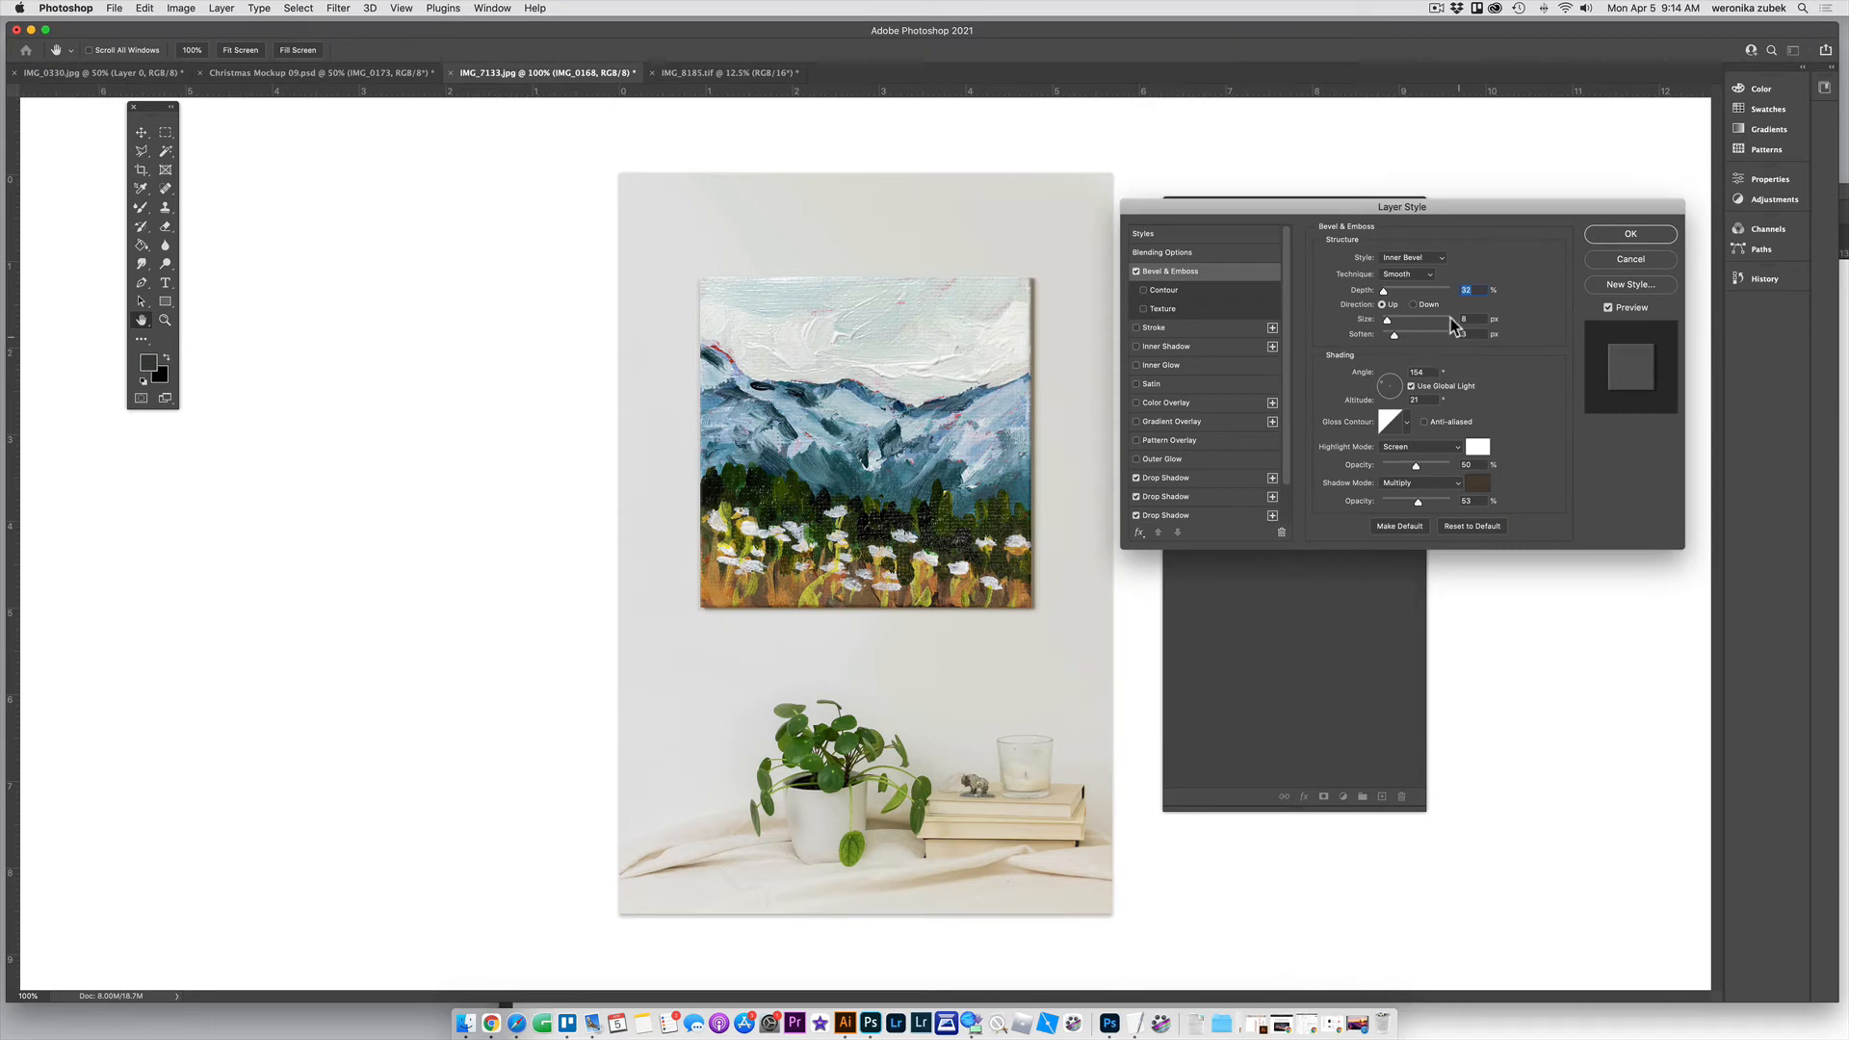
click(1415, 258)
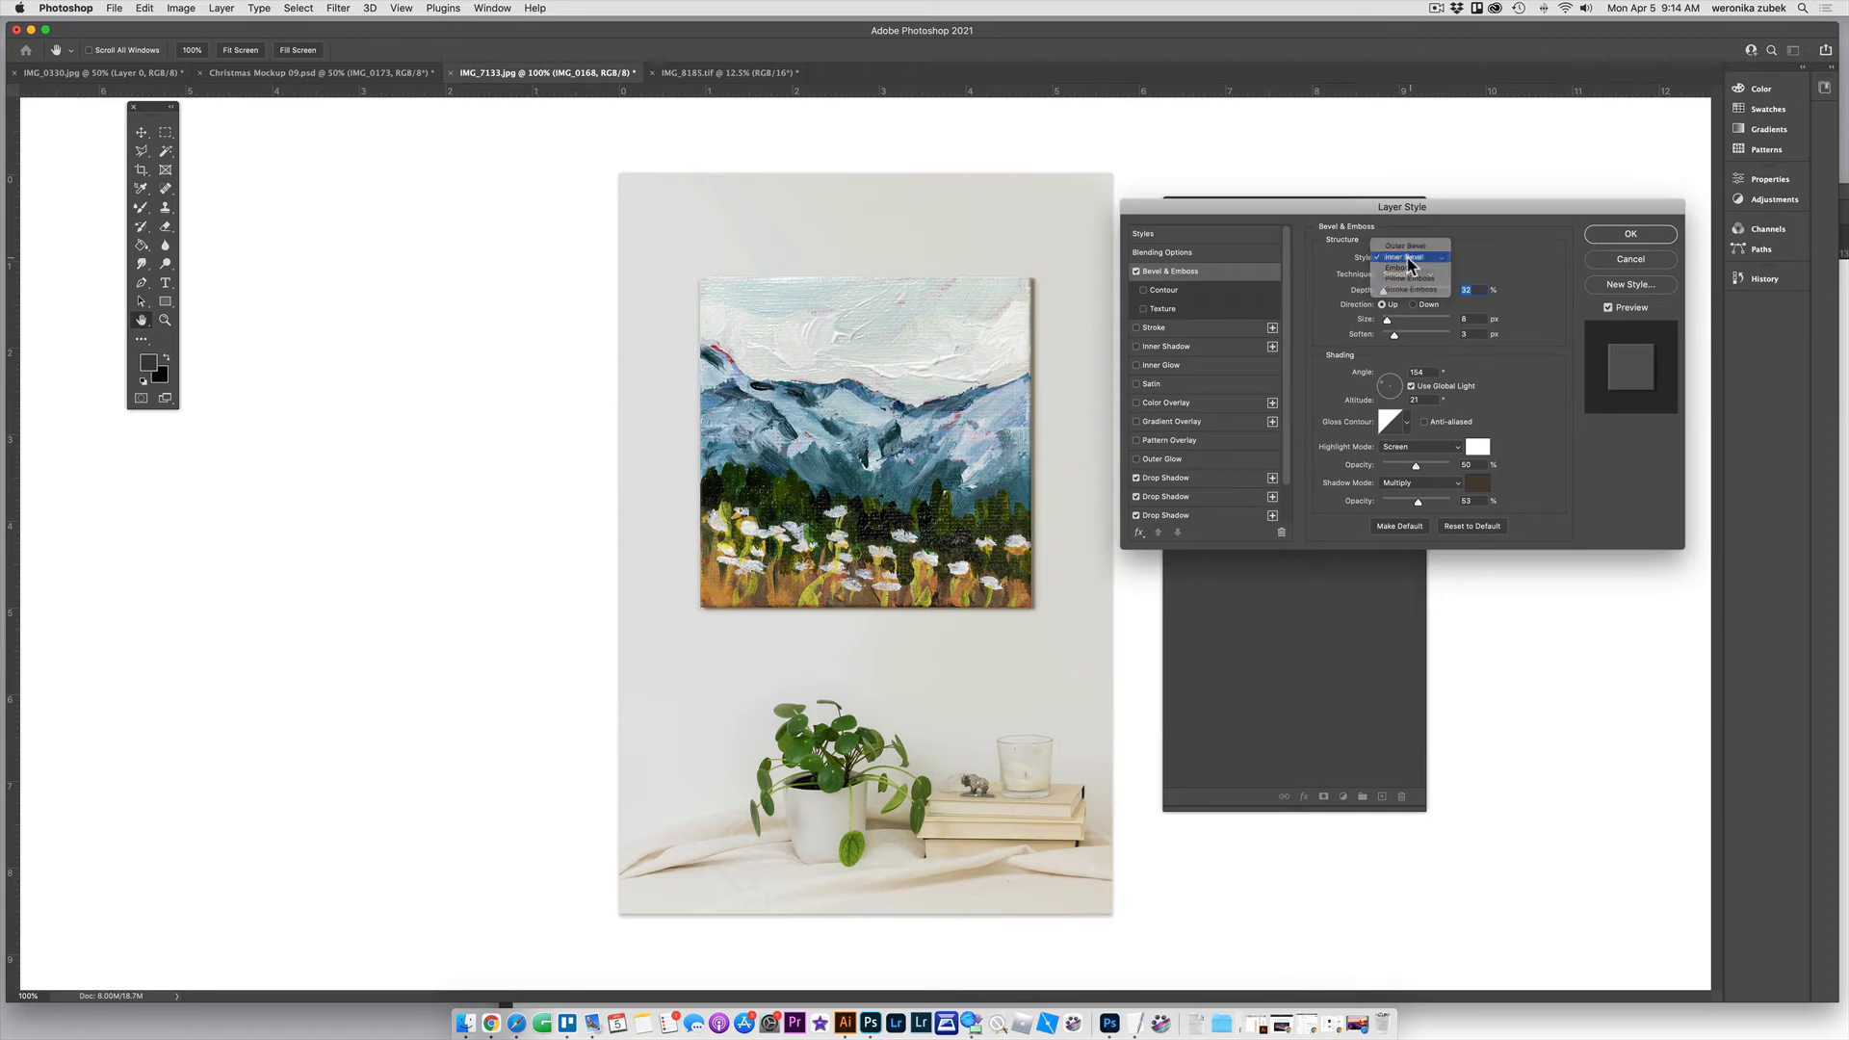
click(1409, 257)
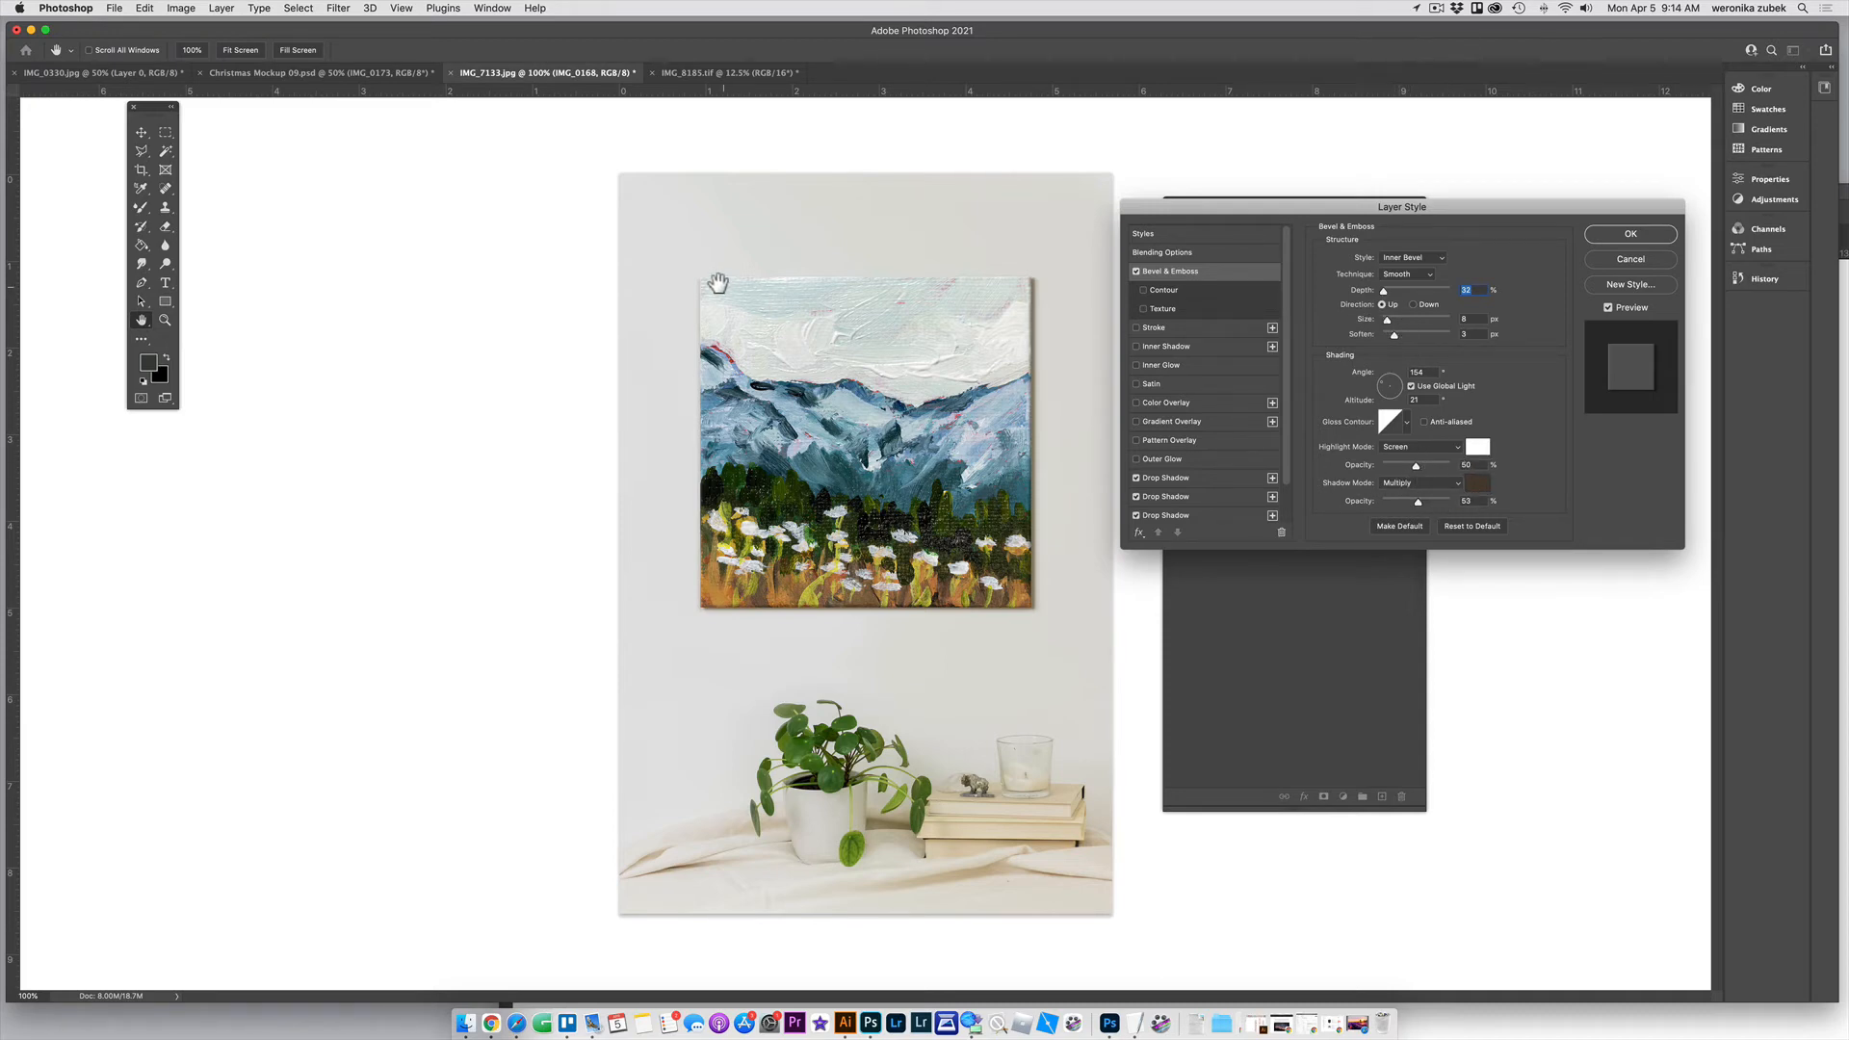
Examine the bevelled edges of the painting close up at 400%, from the lower corners to the upper edge
key(super+equal)
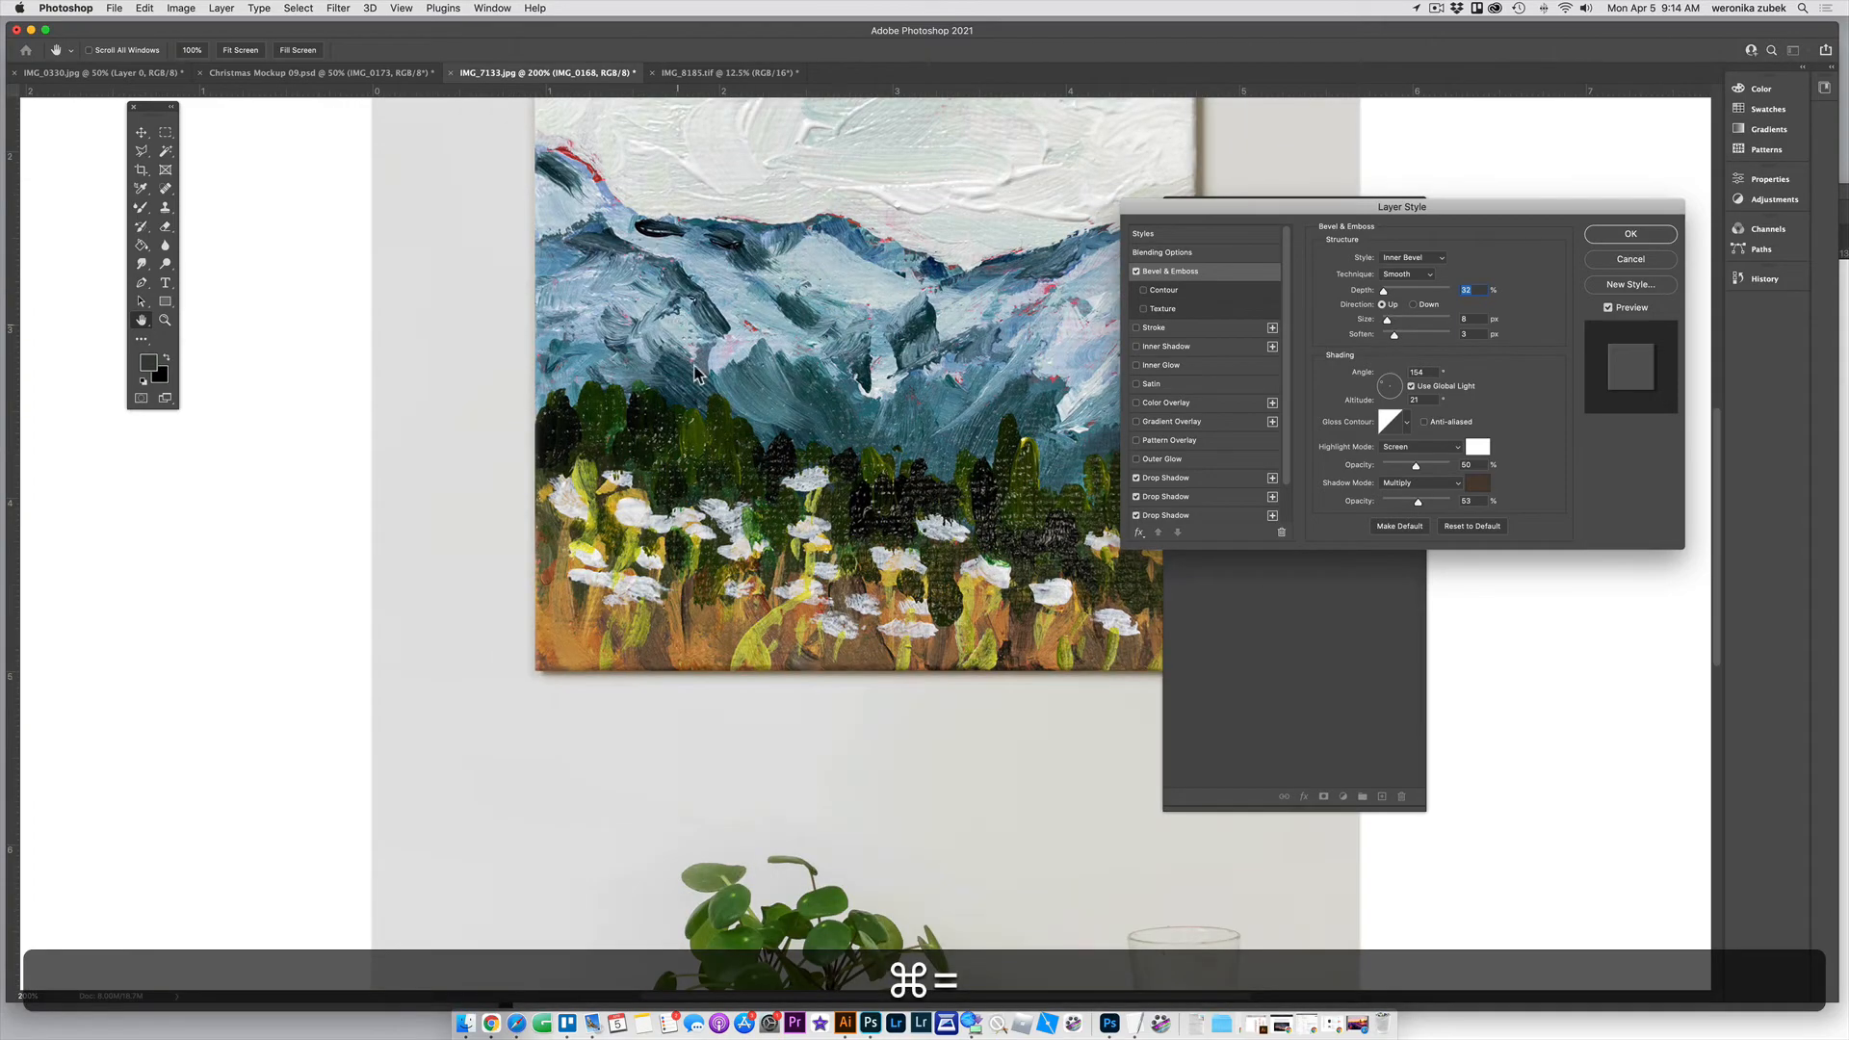
drag(685, 344, 752, 607)
key(super+equal)
scroll(674, 616, down, 5)
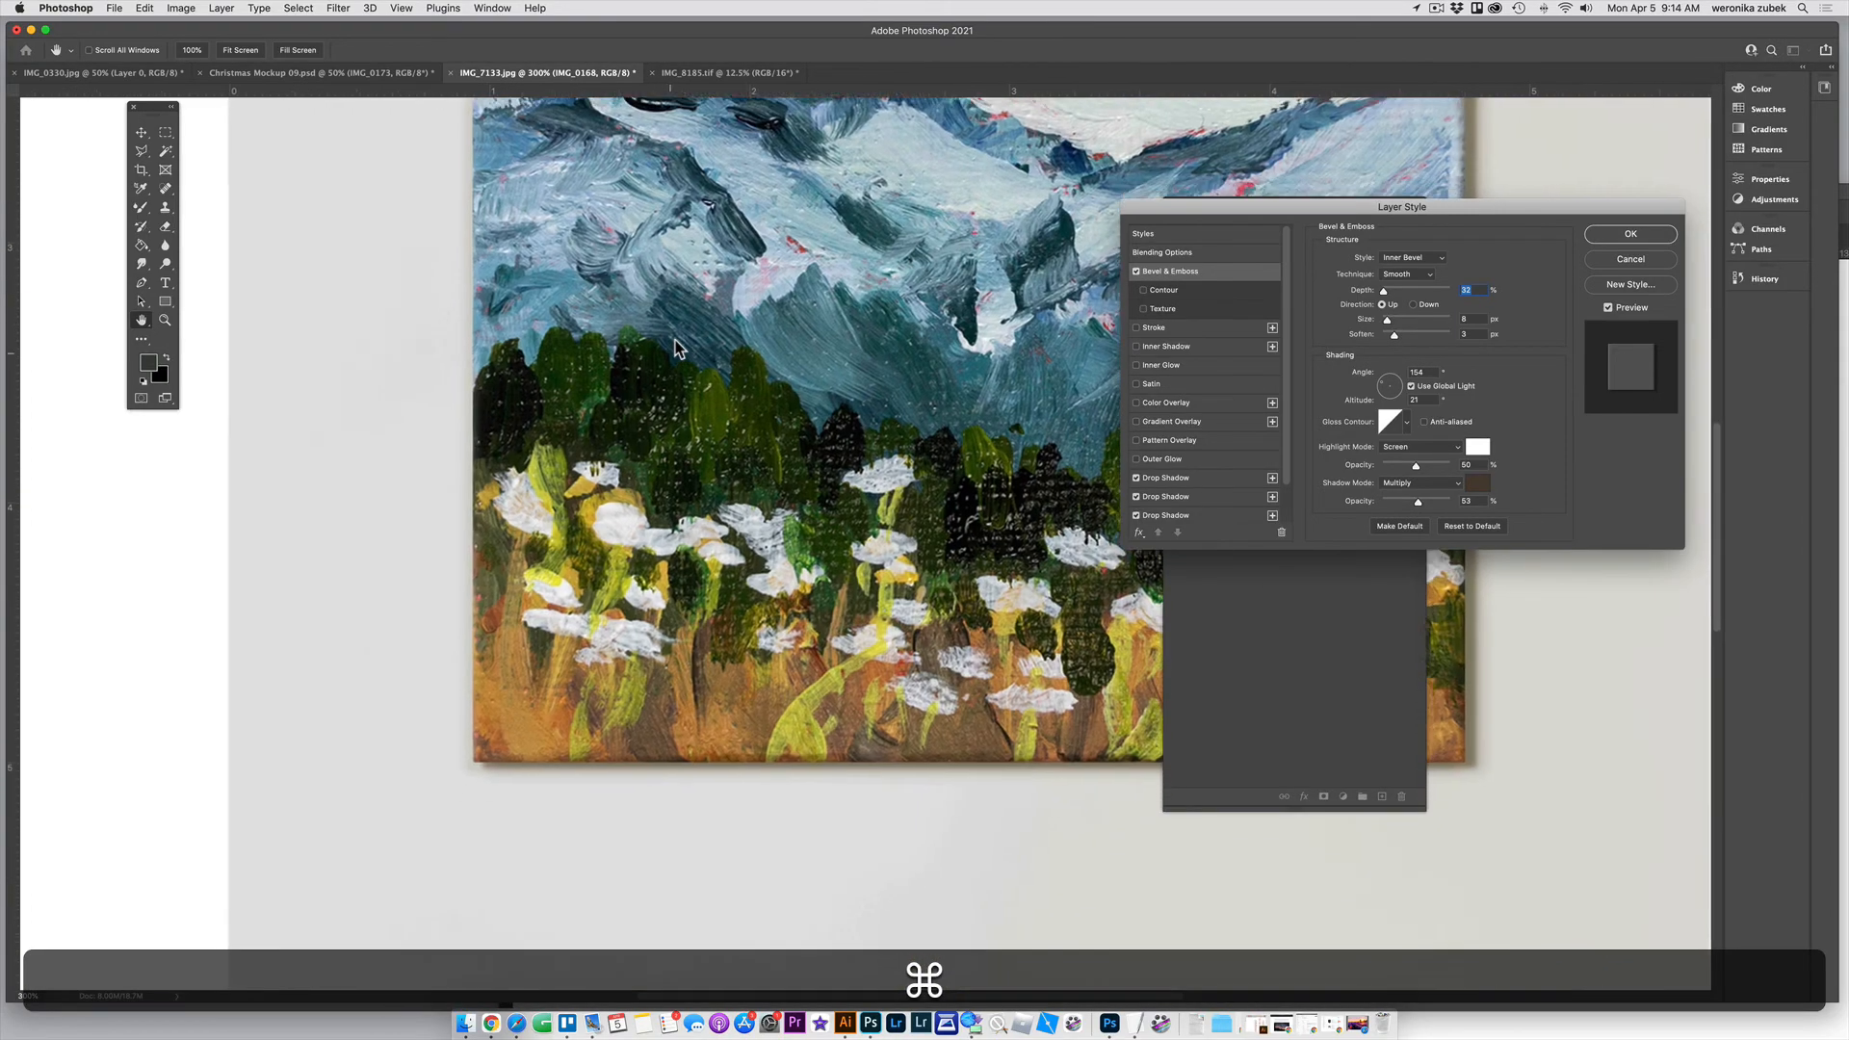
key(super+equal)
scroll(771, 548, down, 4)
scroll(770, 549, left, 4)
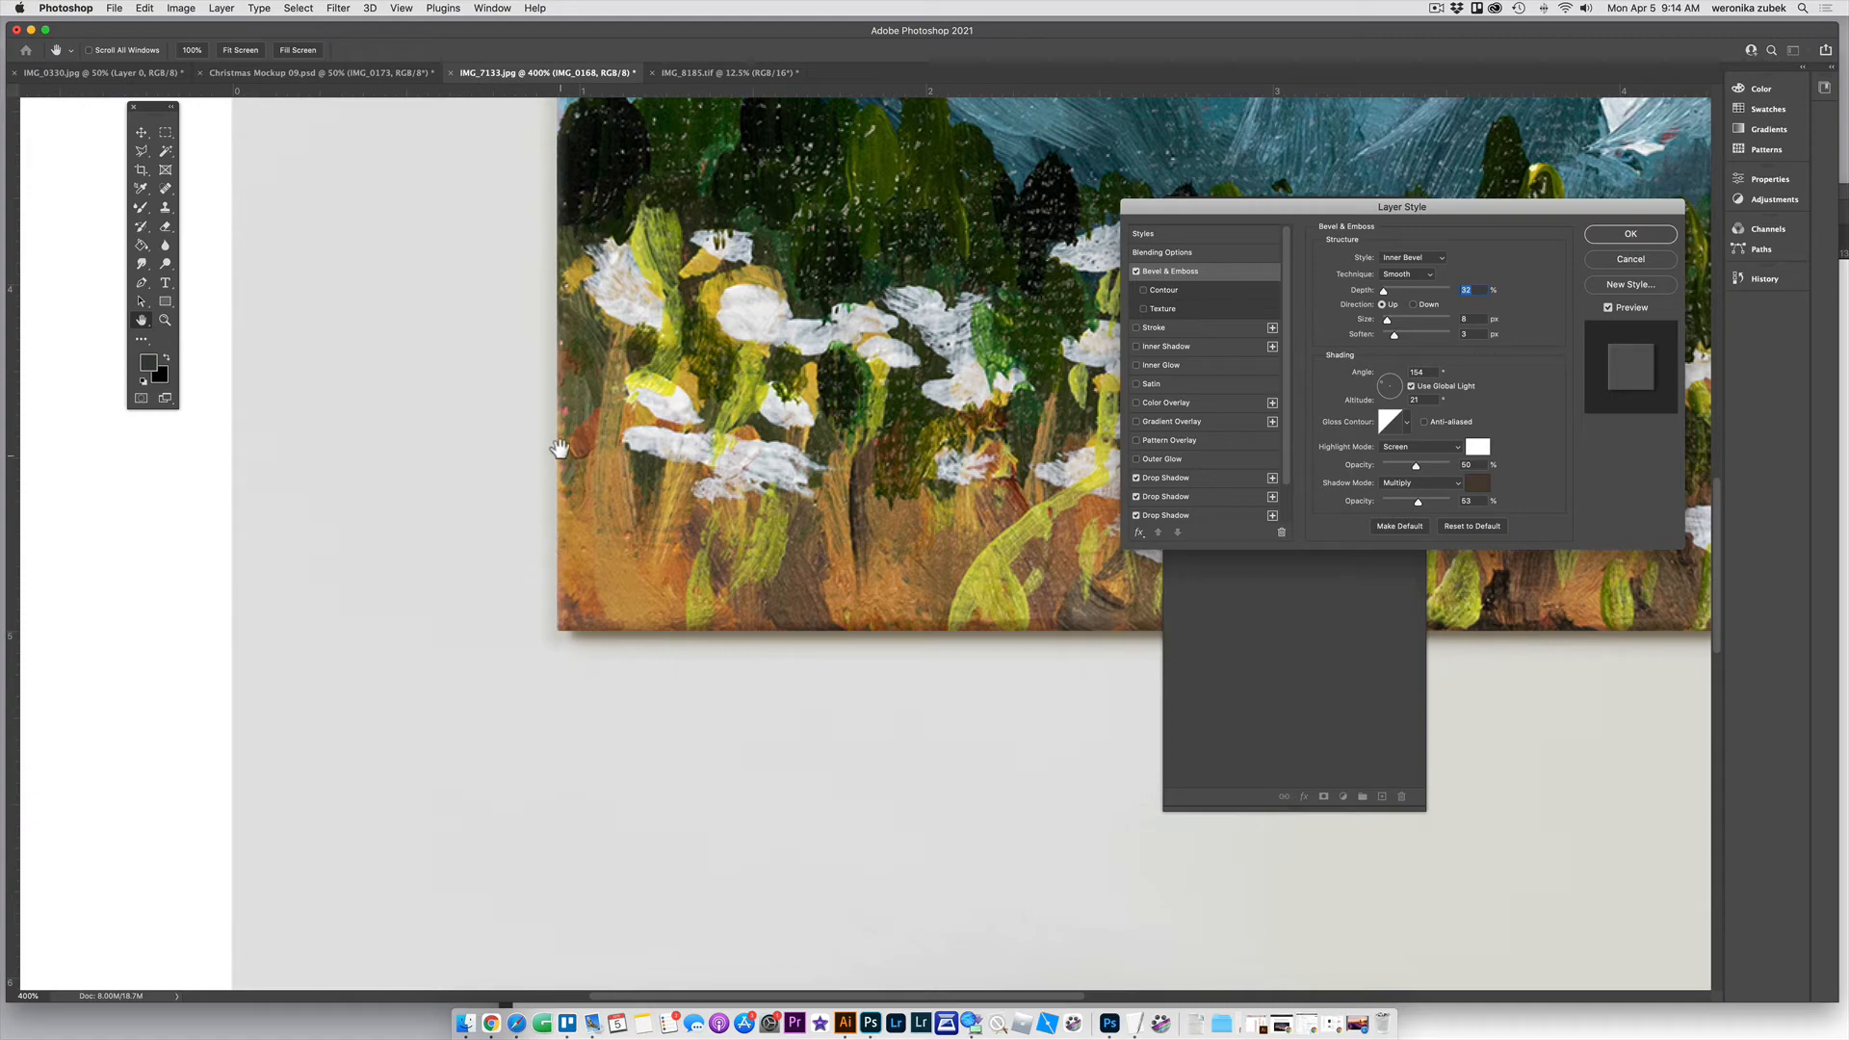
scroll(683, 323, up, 10)
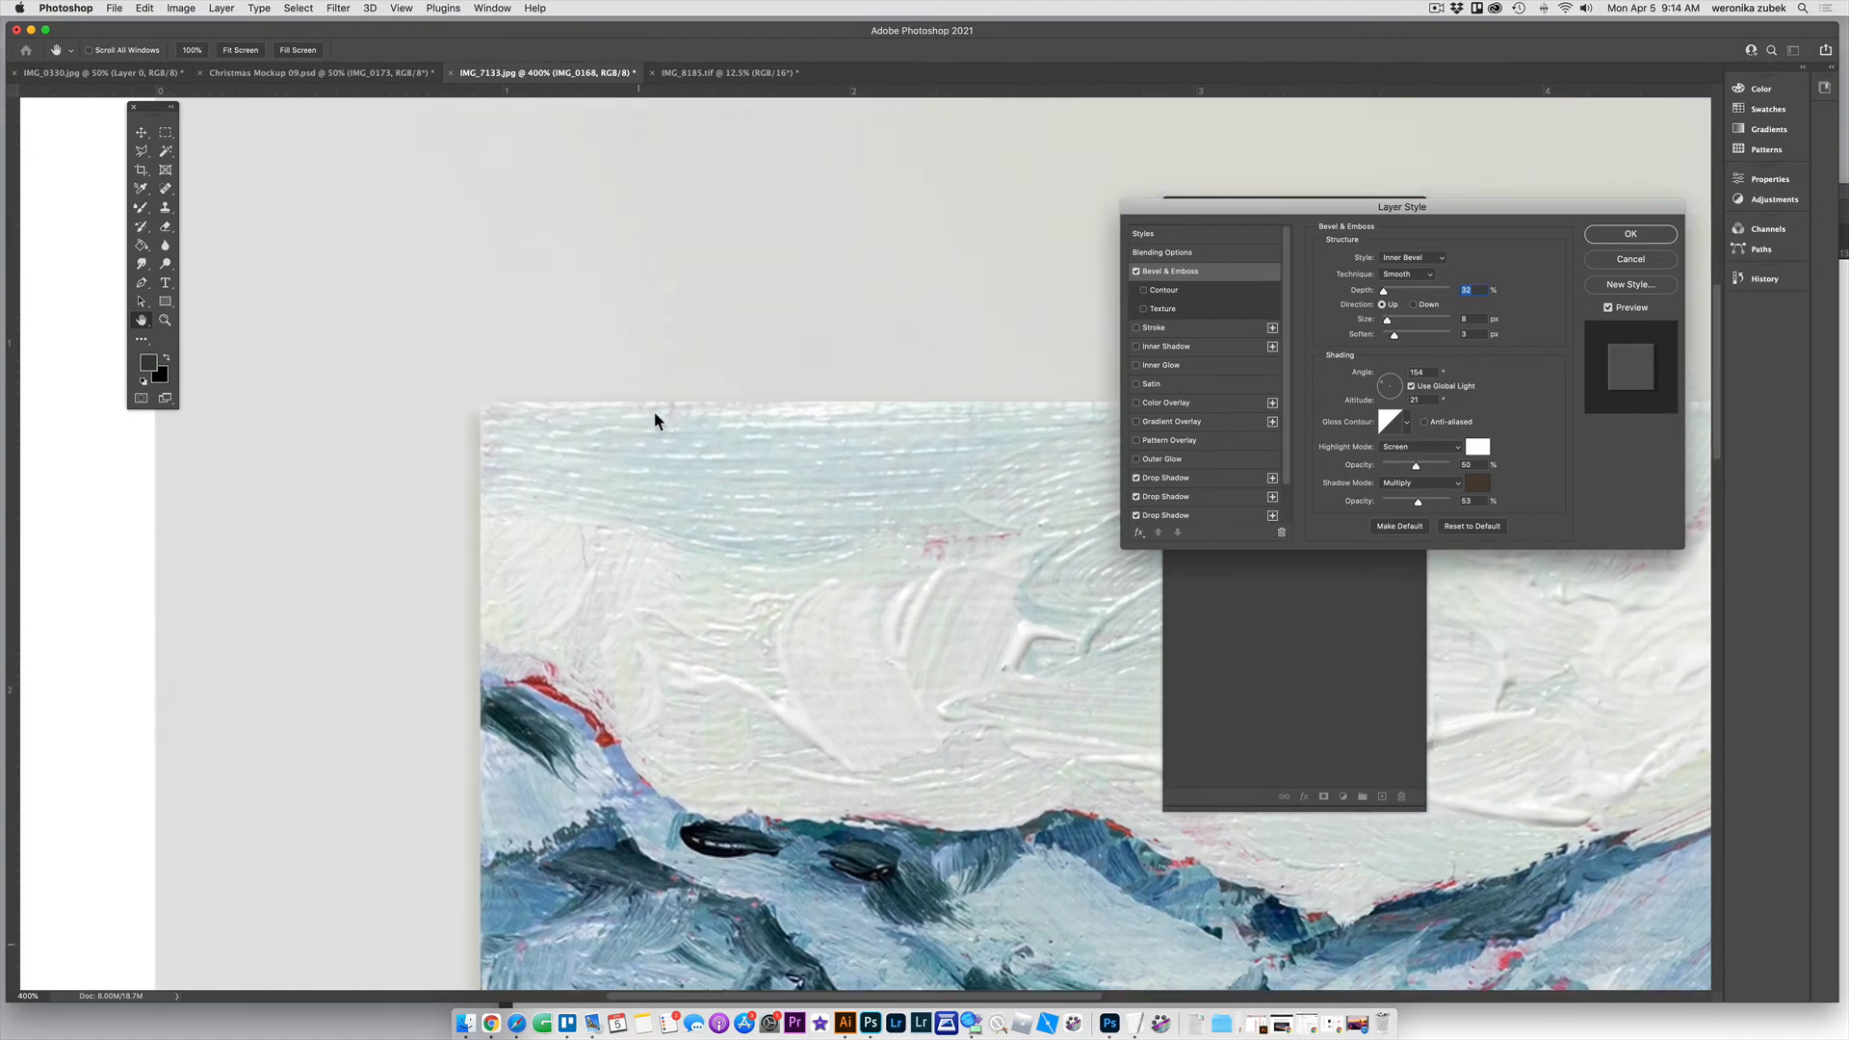
scroll(655, 421, up, 3)
scroll(767, 659, down, 6)
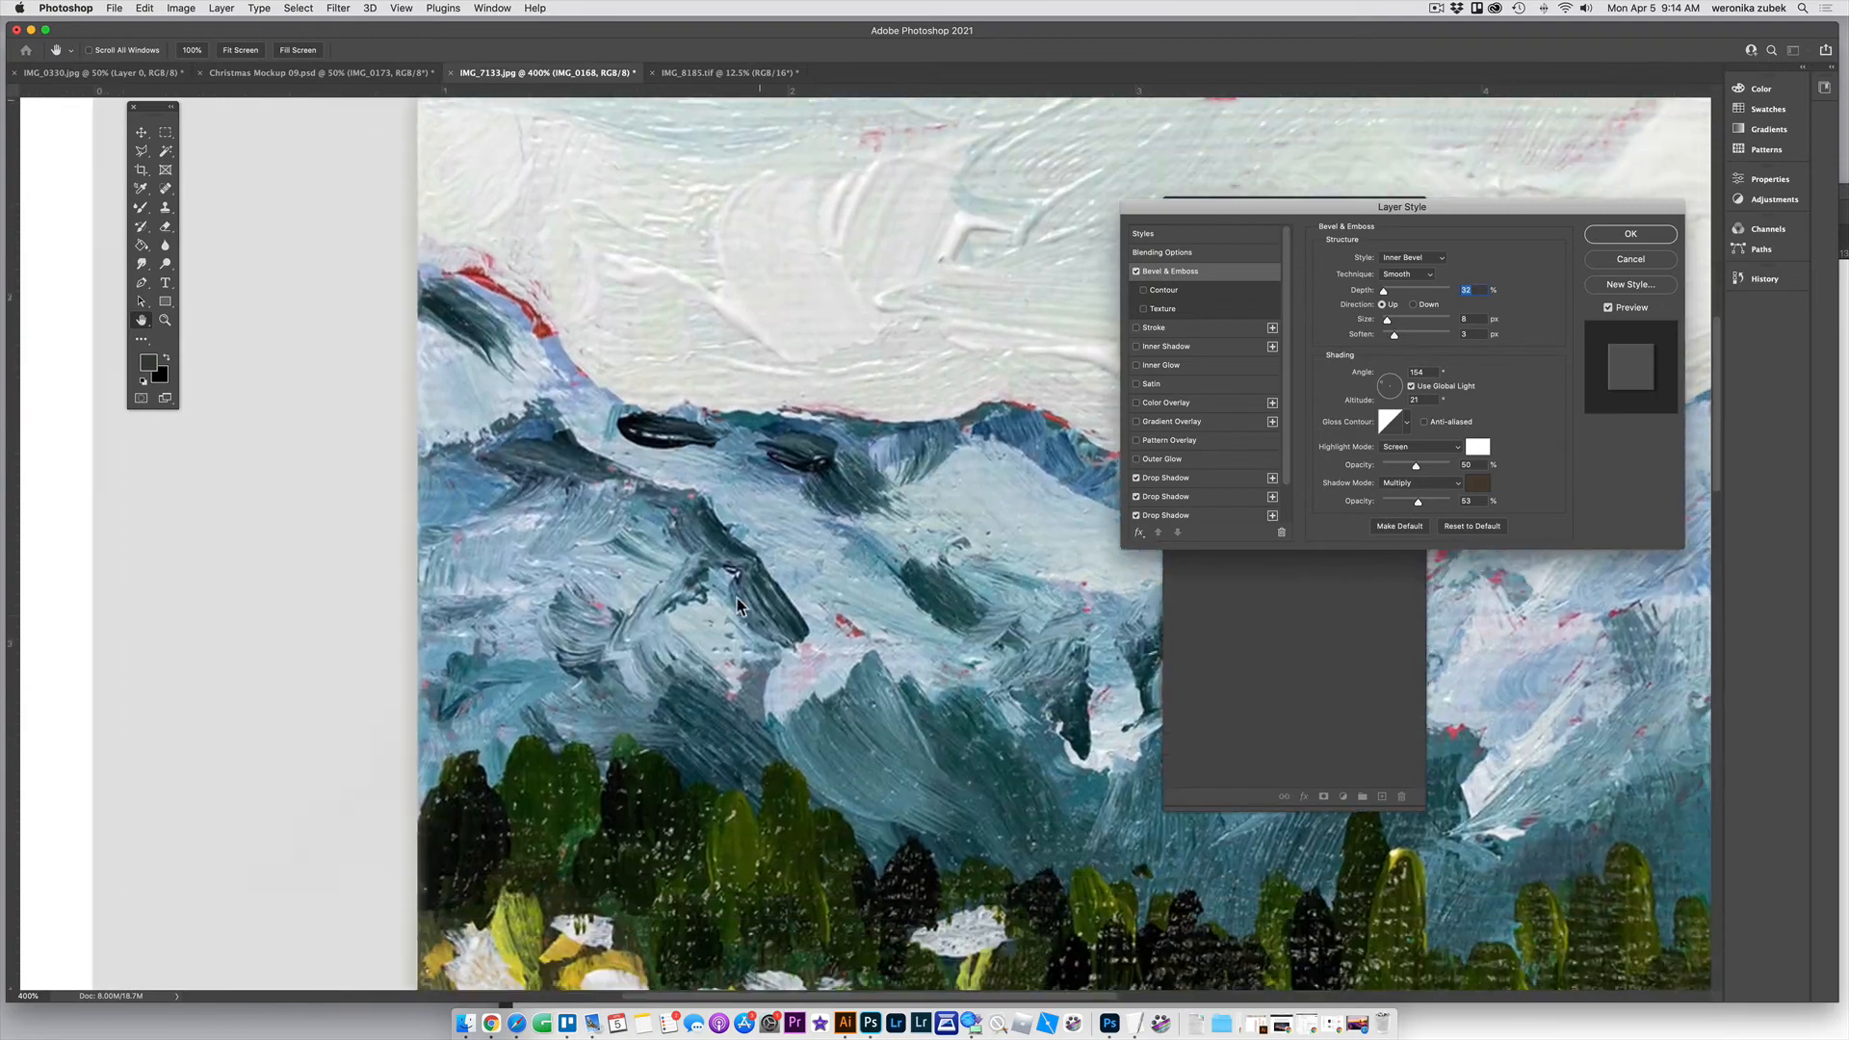
scroll(736, 604, down, 10)
scroll(657, 502, right, 1)
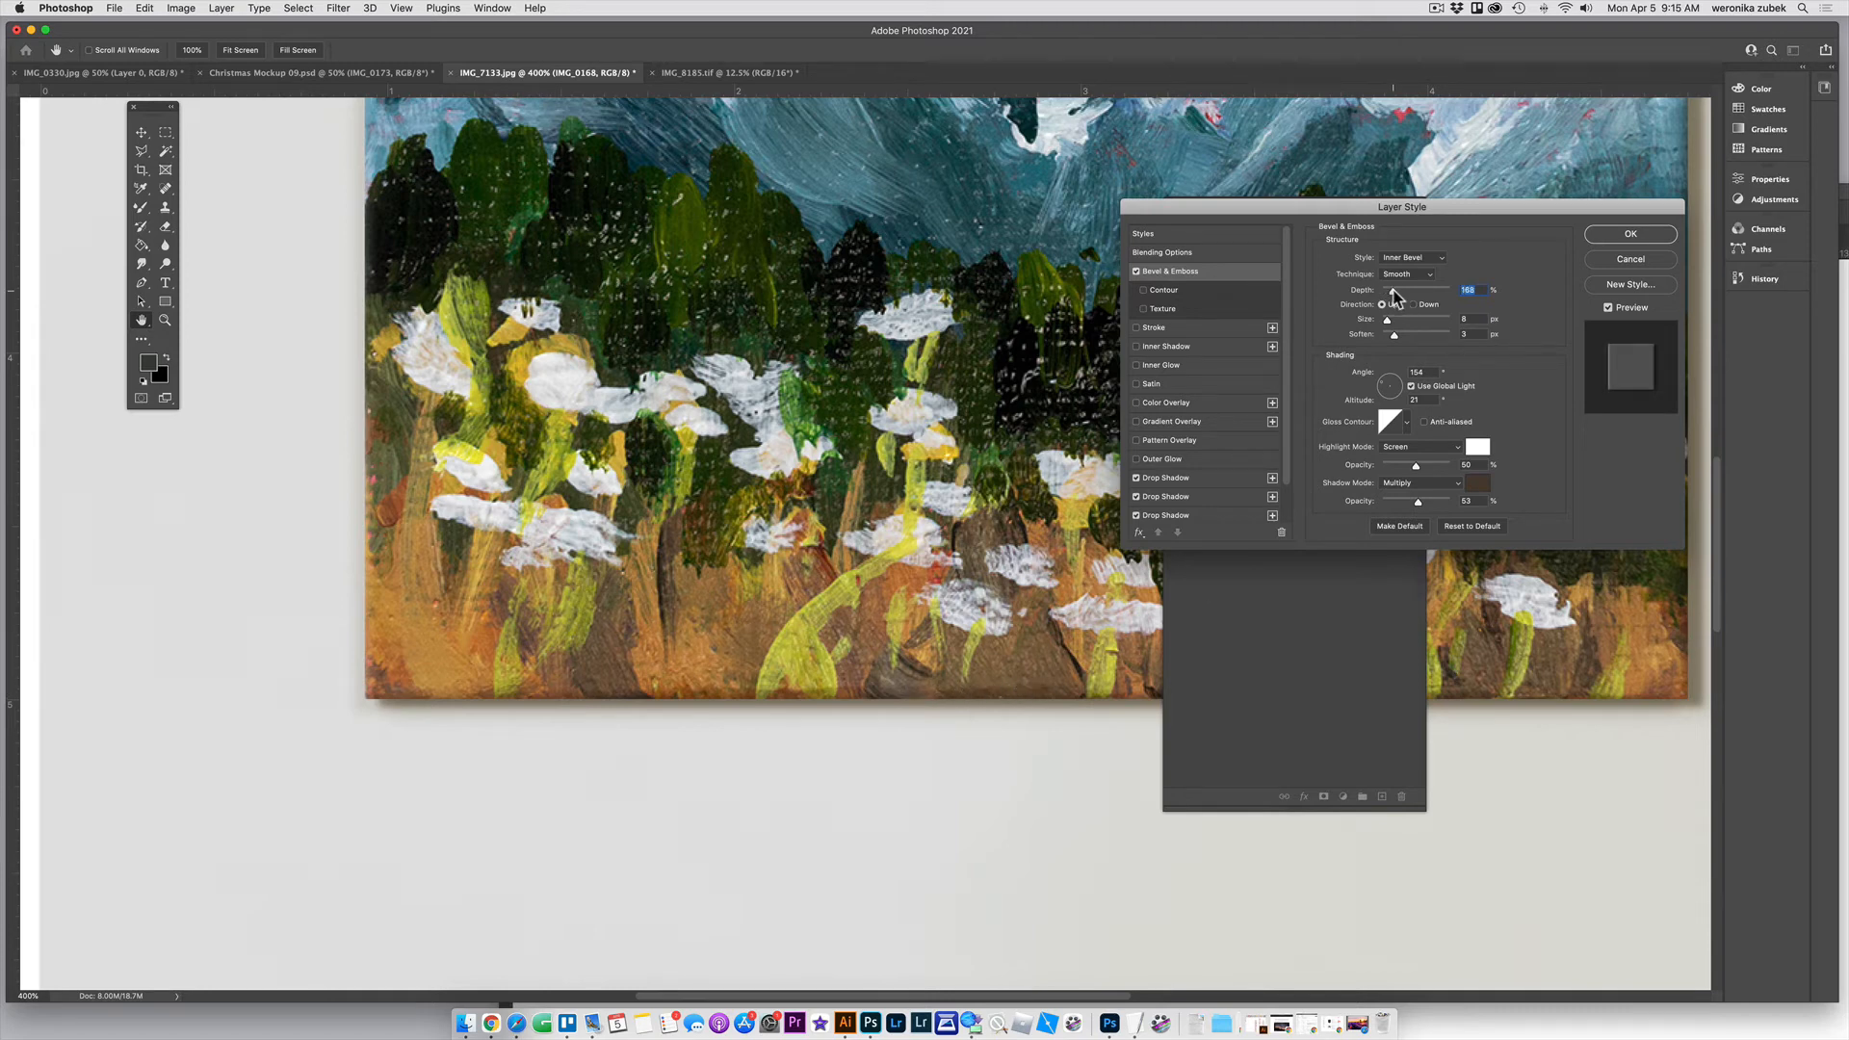
Set the bevel's depth to about 80%, its highlight opacity to 49% and its shadow opacity to 53%
drag(1396, 298, 1408, 295)
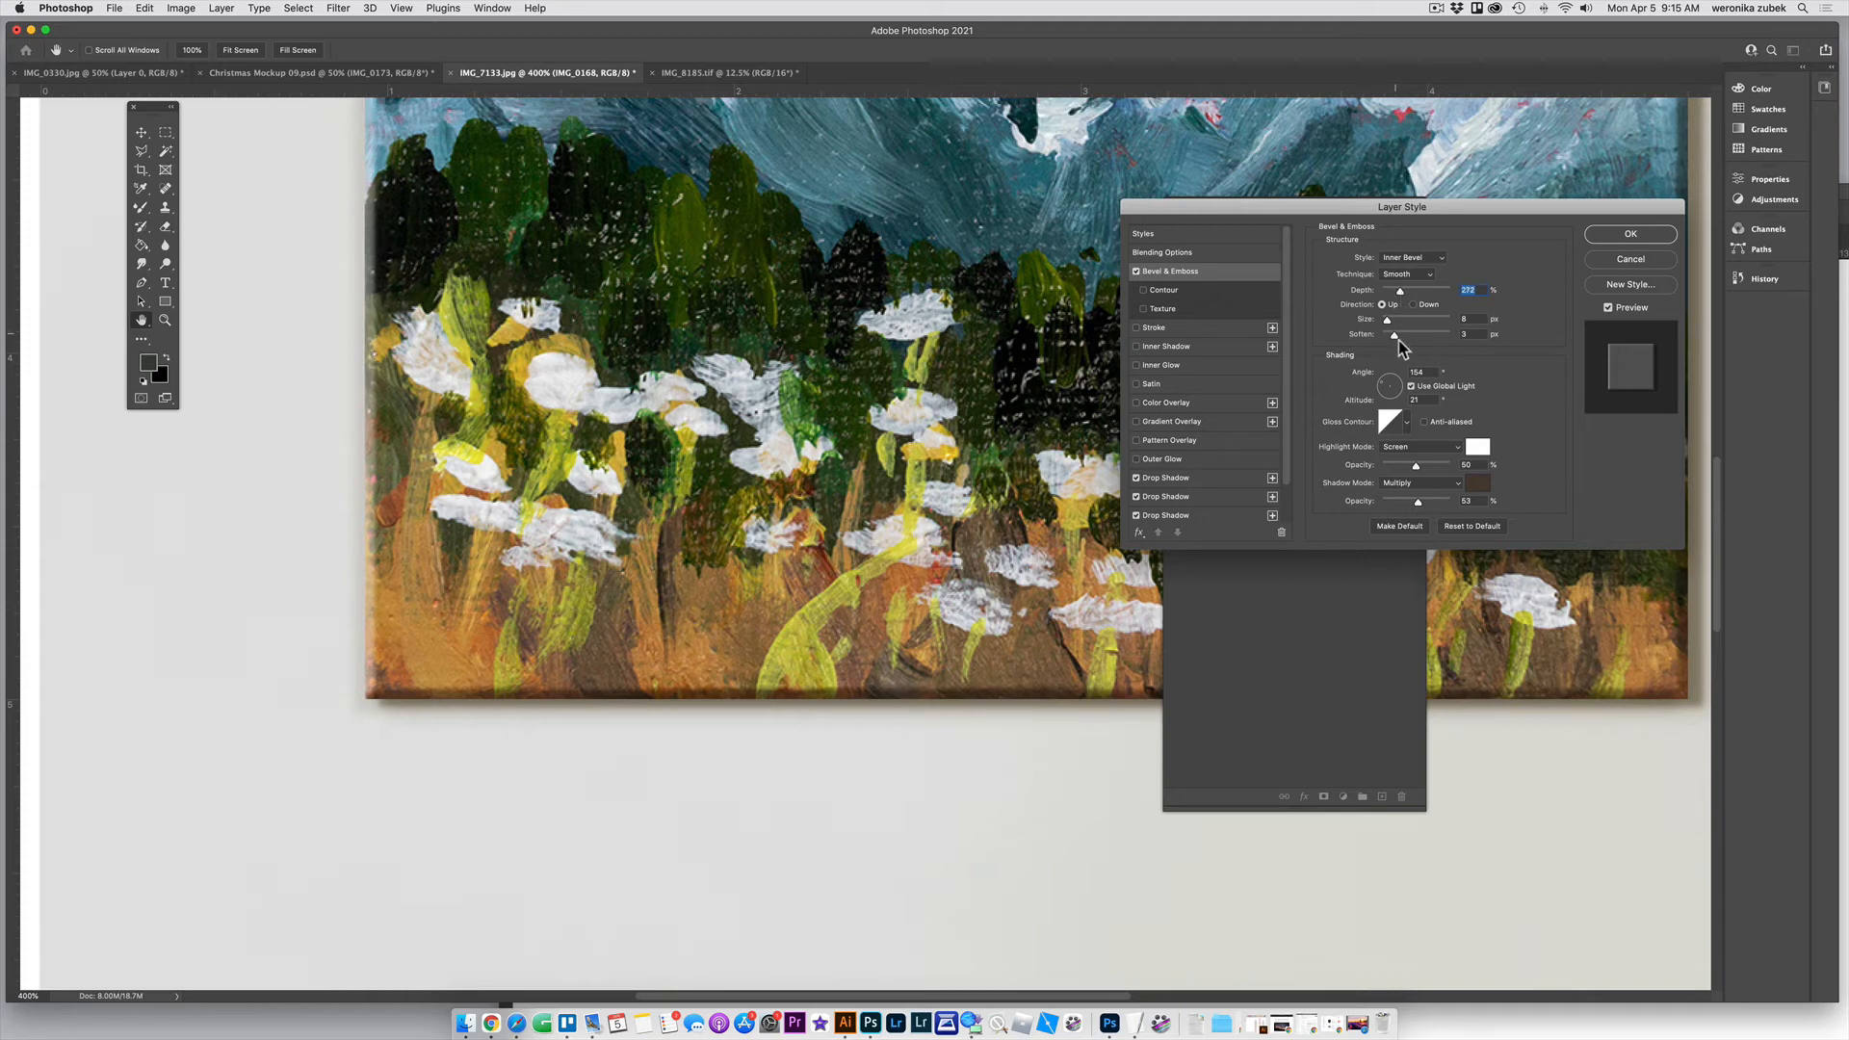
click(1435, 465)
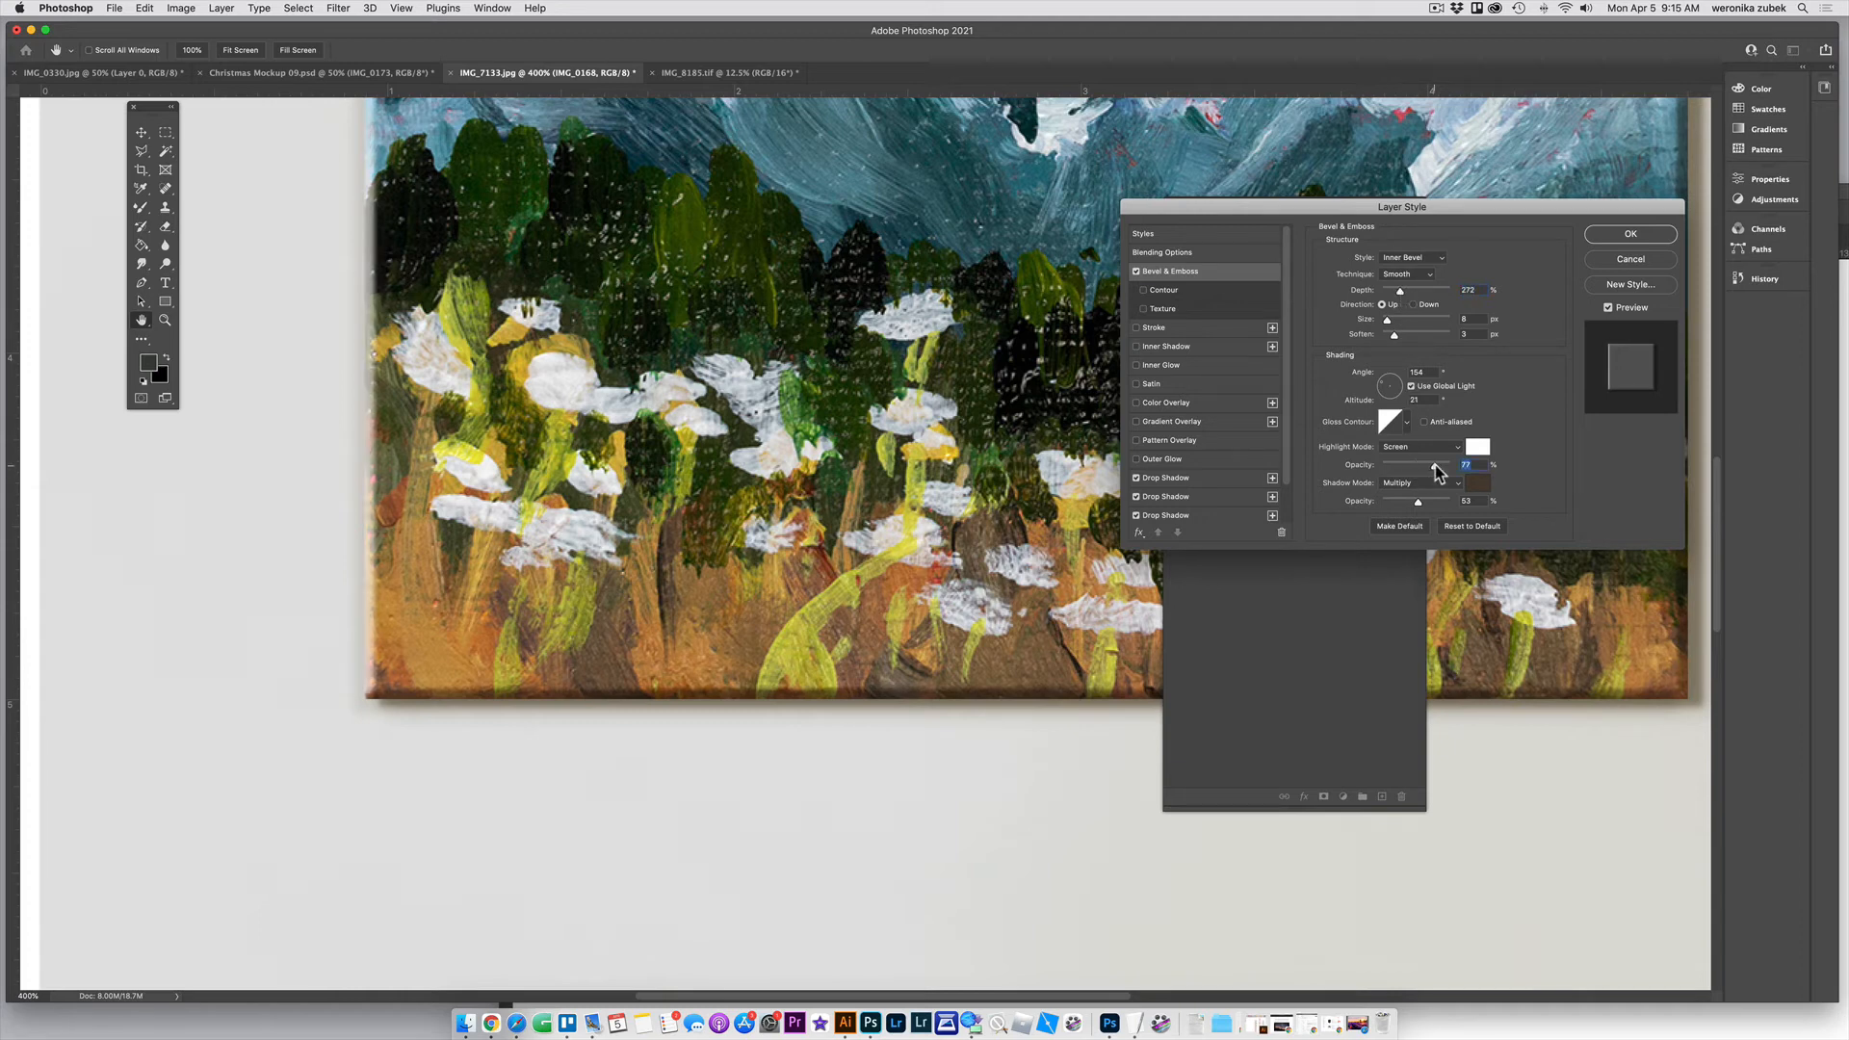
drag(1429, 466, 1417, 465)
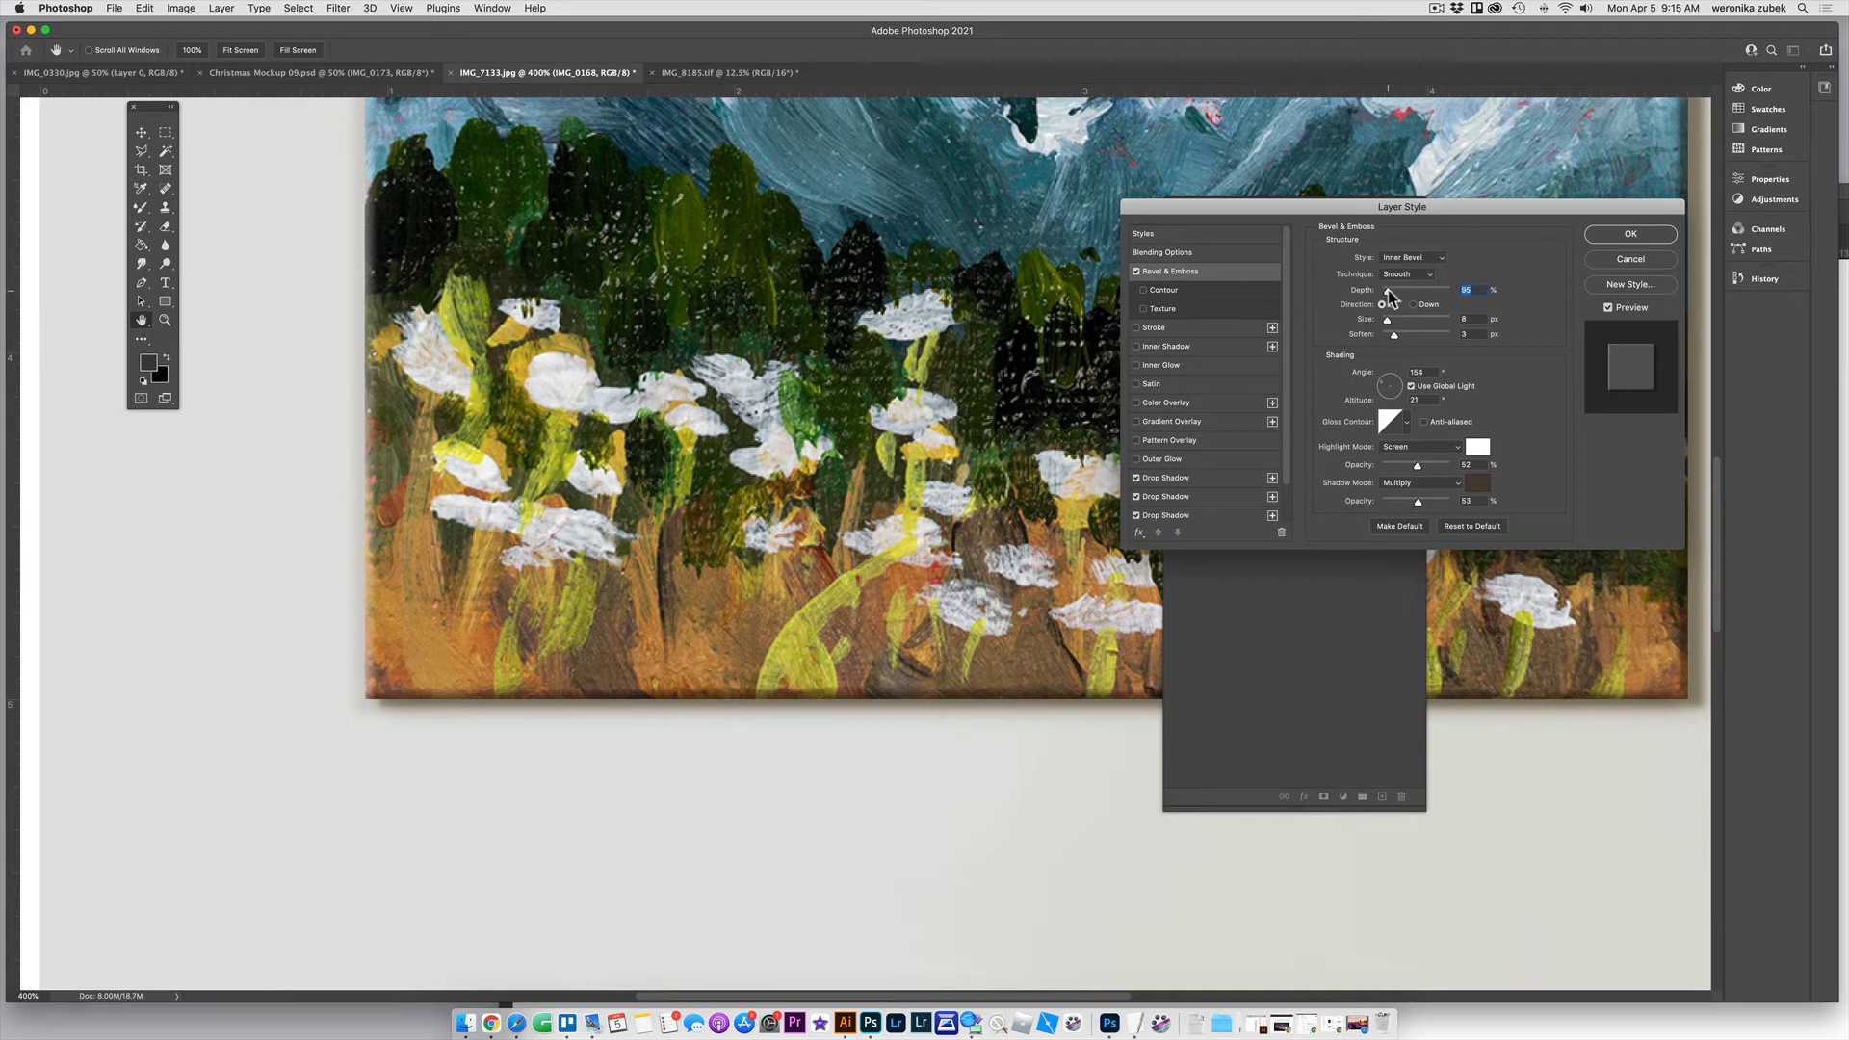
click(1414, 464)
click(1418, 505)
Fine-tune the dark brown shadow colour of the Bevel & Emboss effect
click(1480, 489)
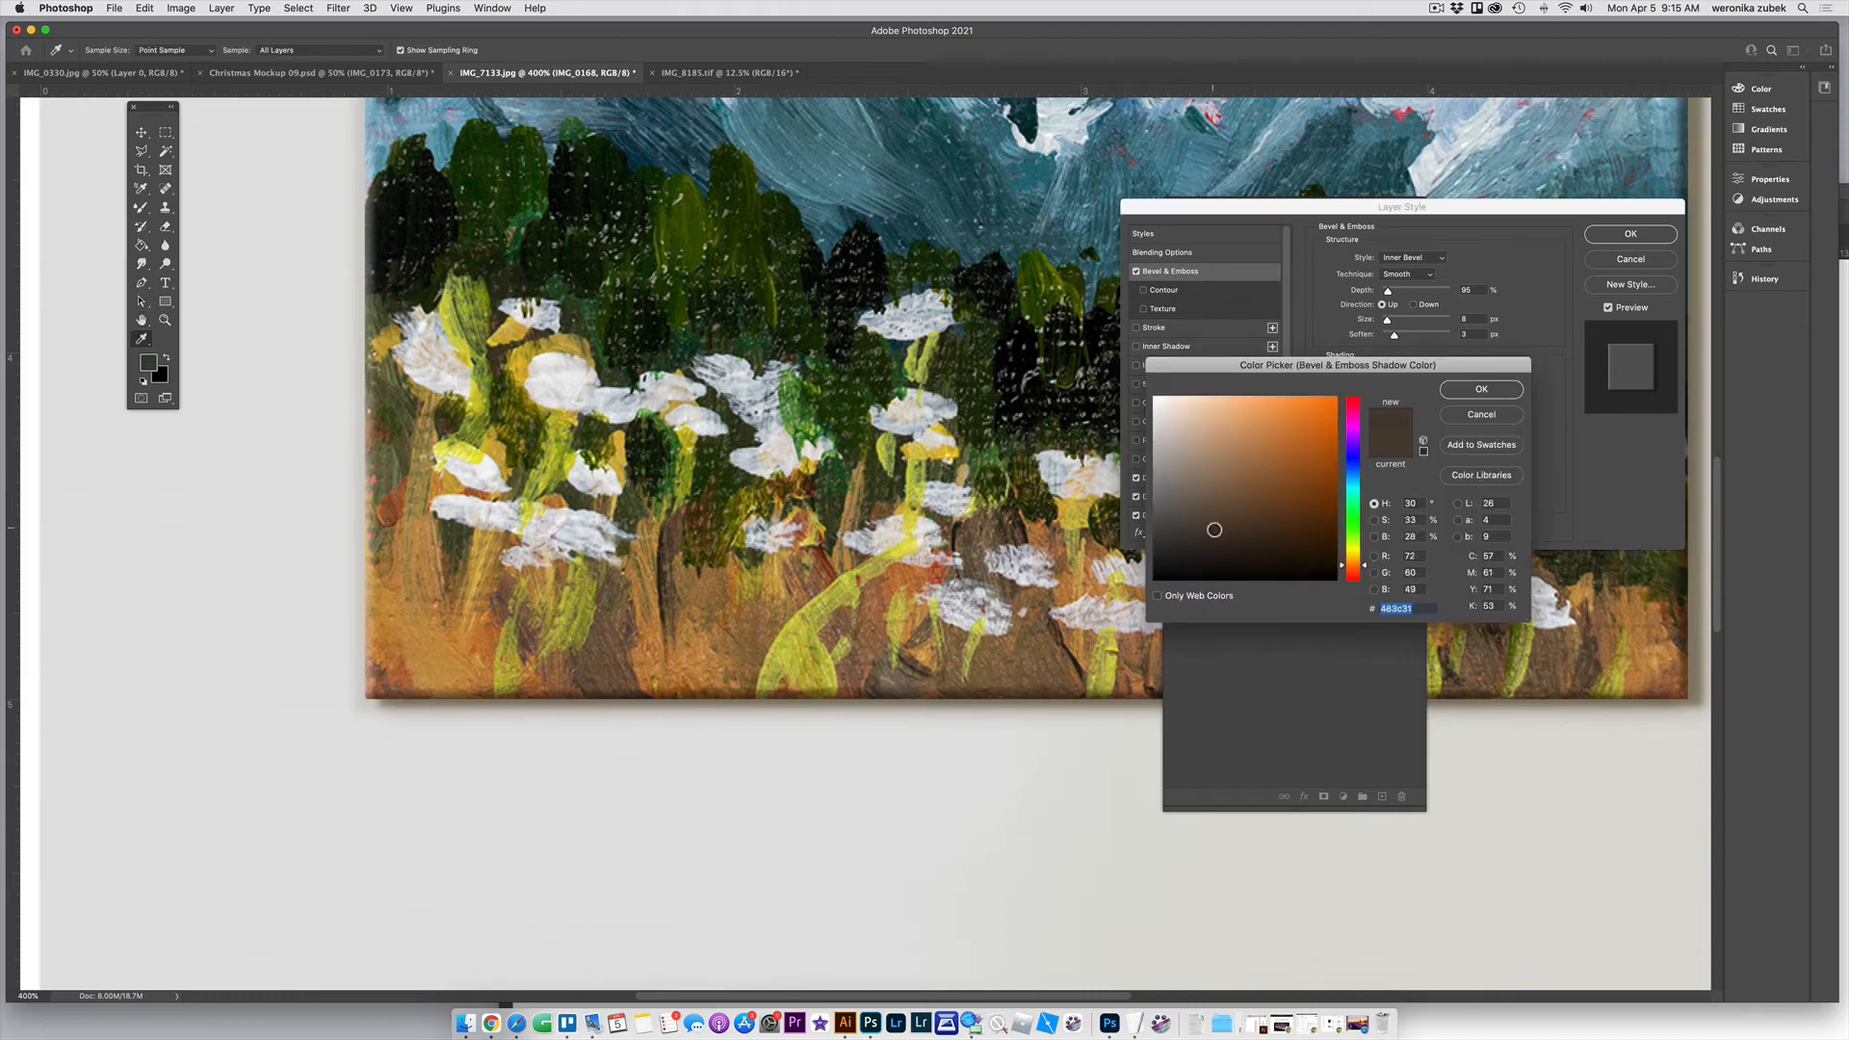
drag(1204, 527, 1205, 521)
click(1460, 391)
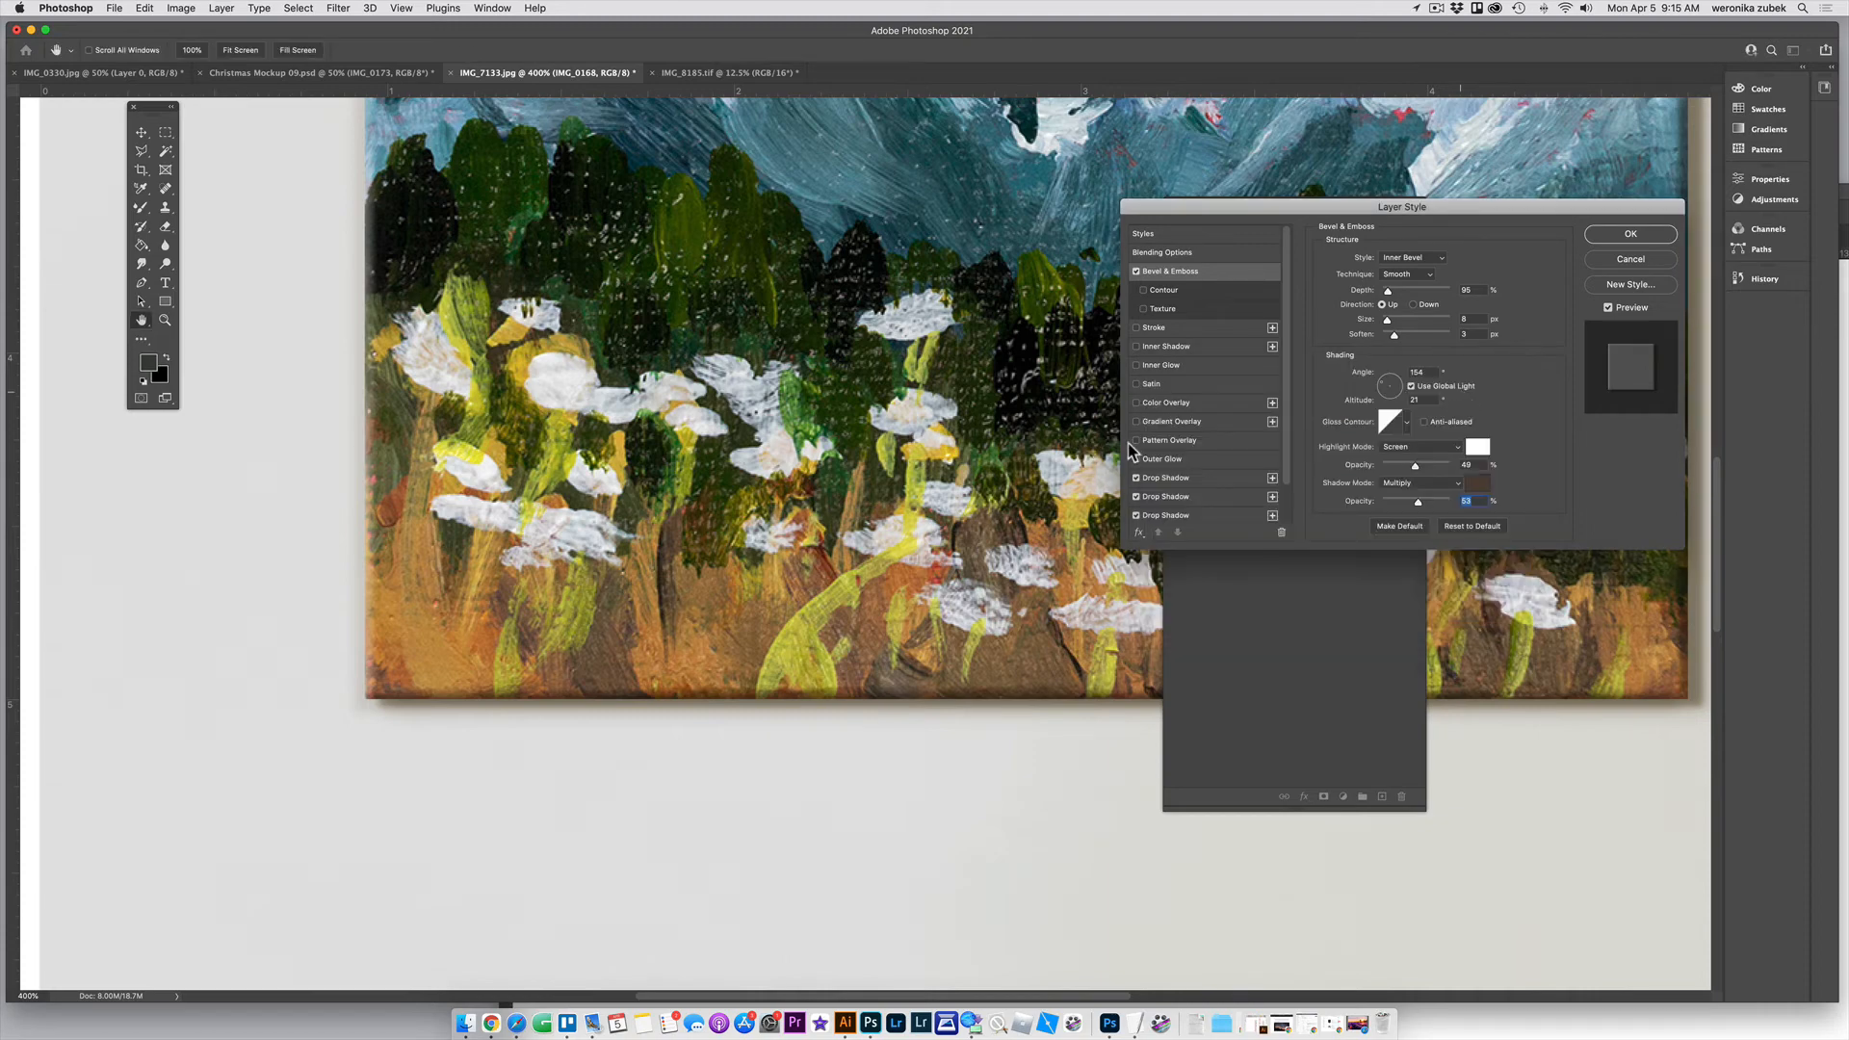
Set the bevel's depth to 53% and its size to 7 px while judging the painting at 100% view
key(super+minus)
key(super+minus)
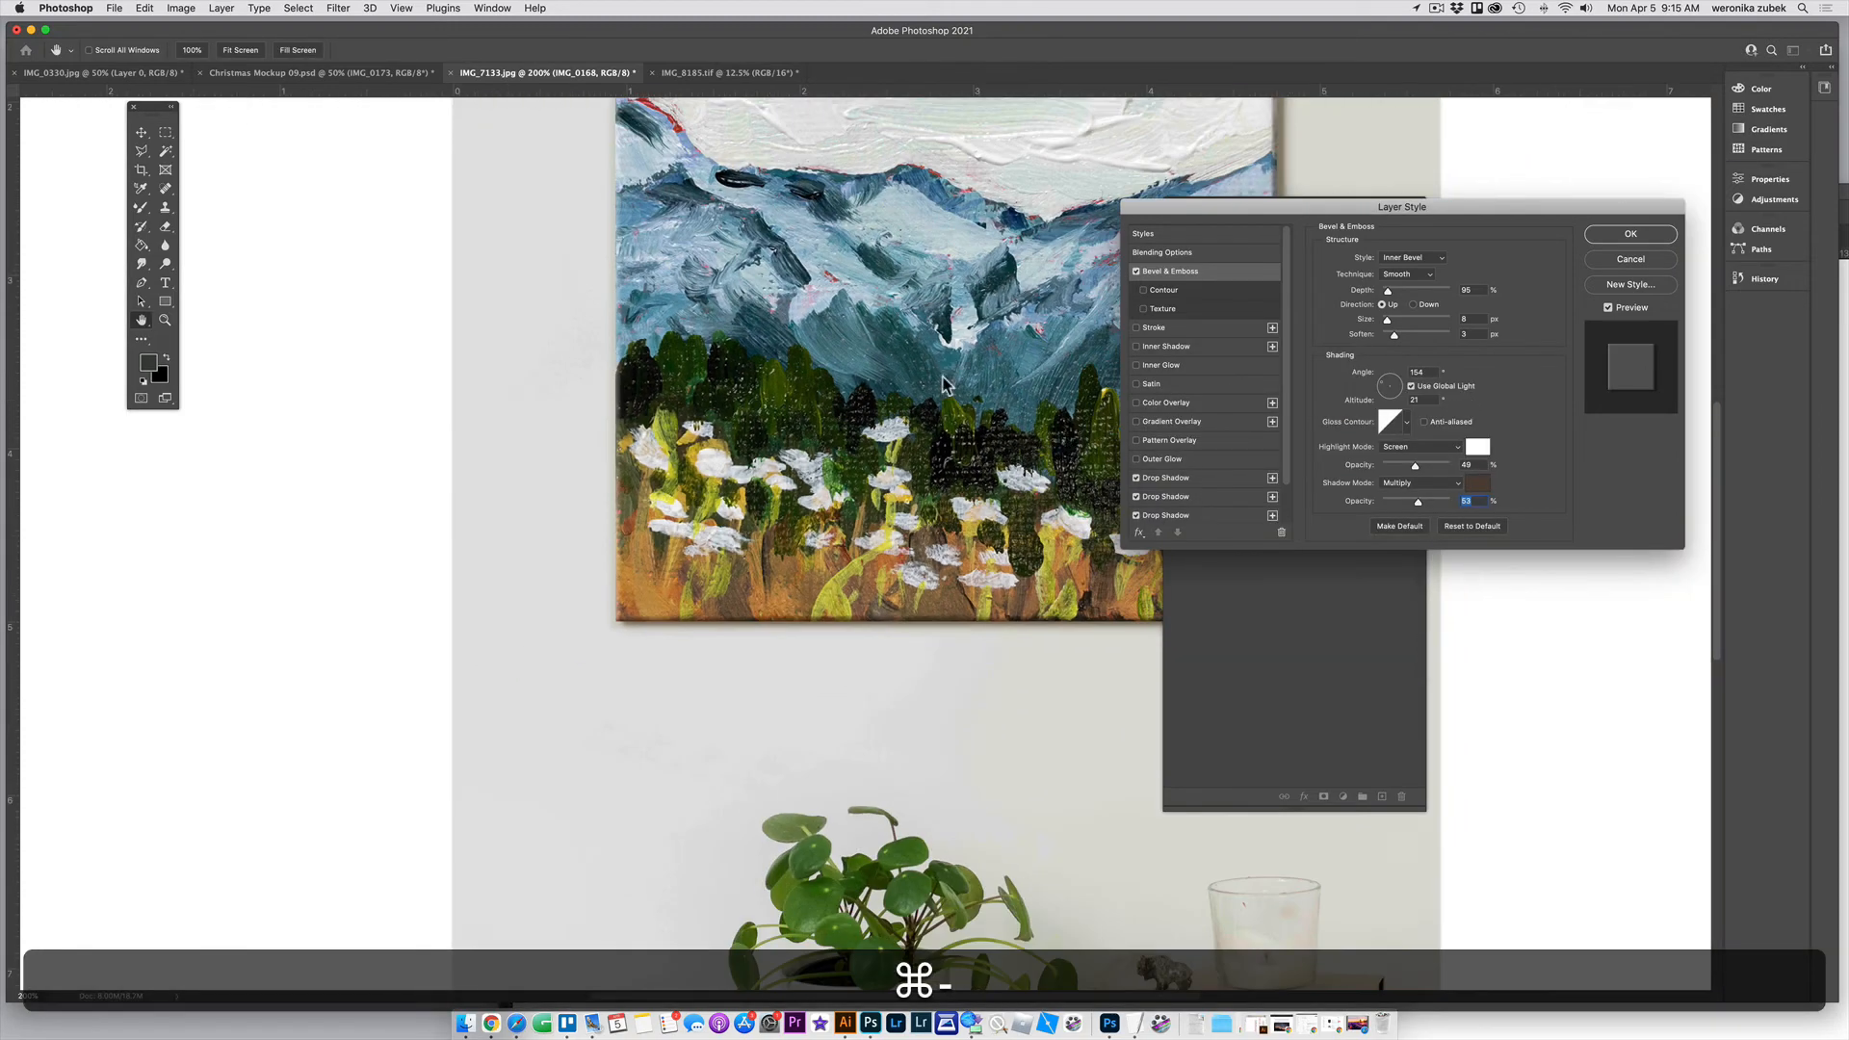
key(super+minus)
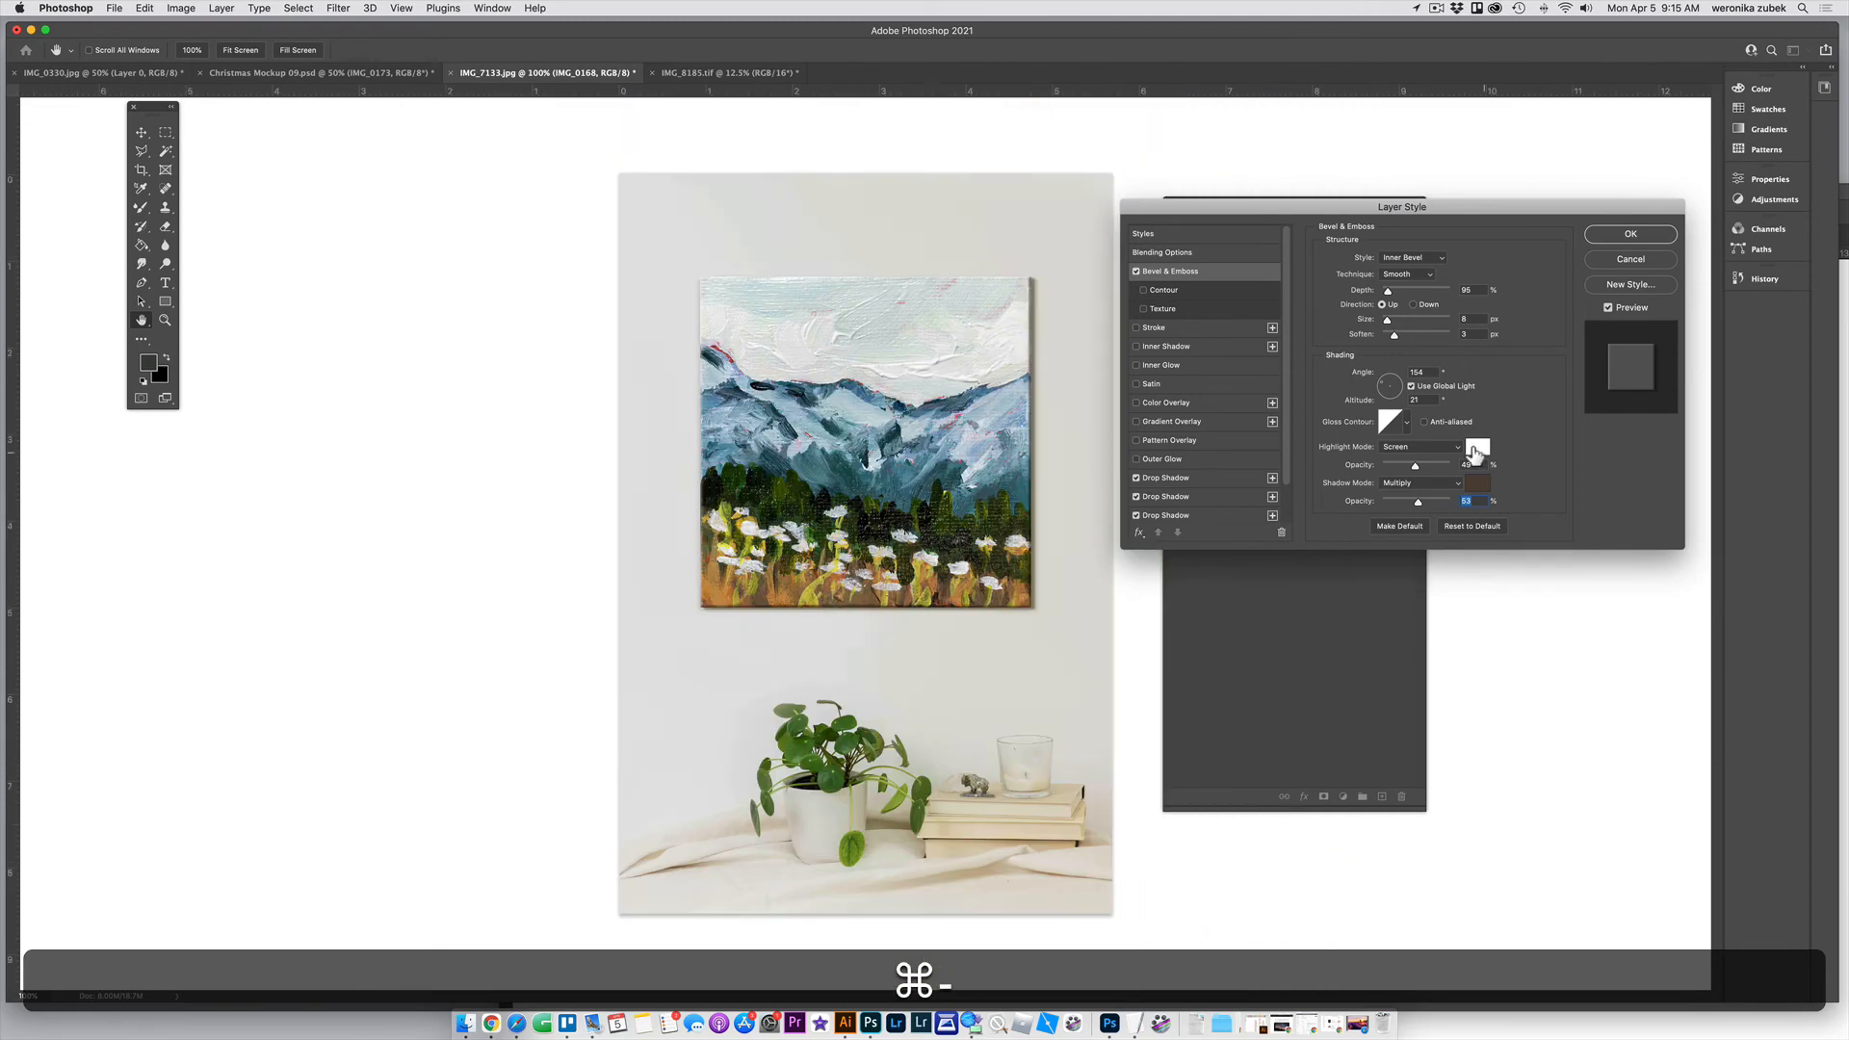
click(1385, 291)
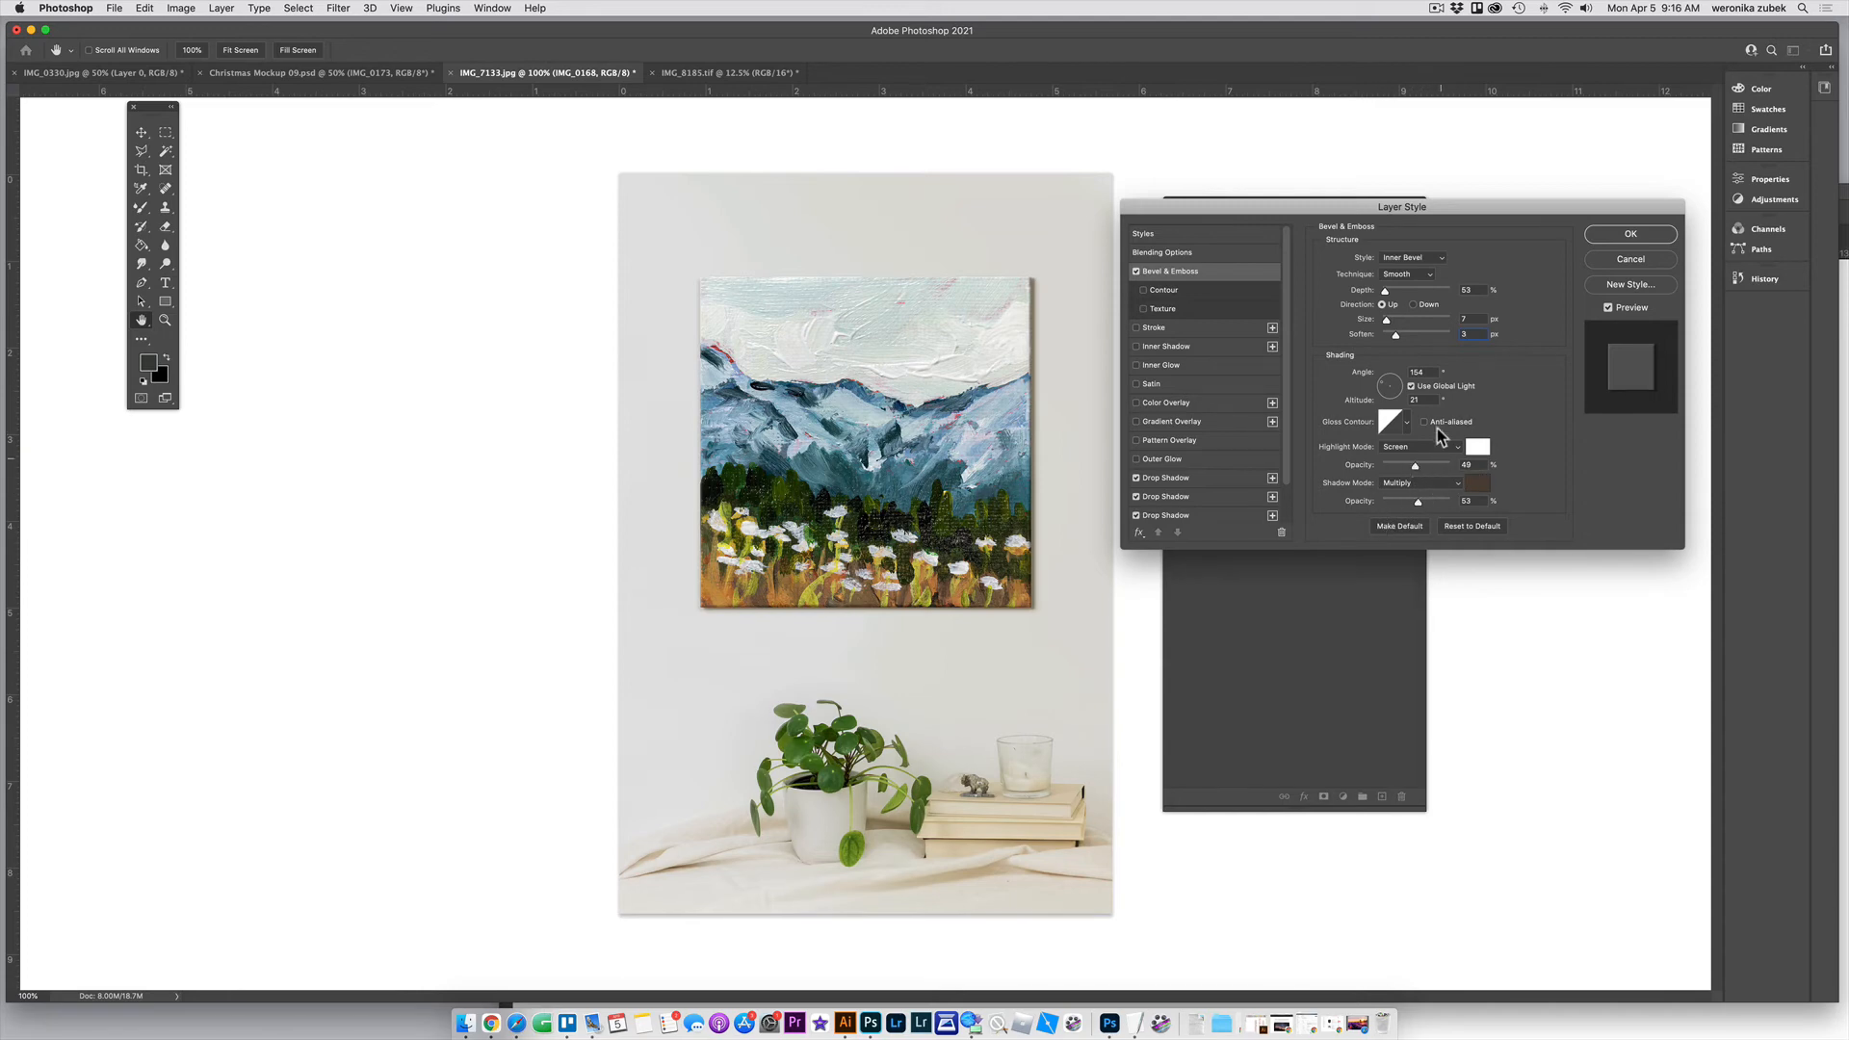
Go through the settings of the upper three drop shadows and apply the painting's layer style
click(1162, 495)
click(1177, 515)
click(1179, 481)
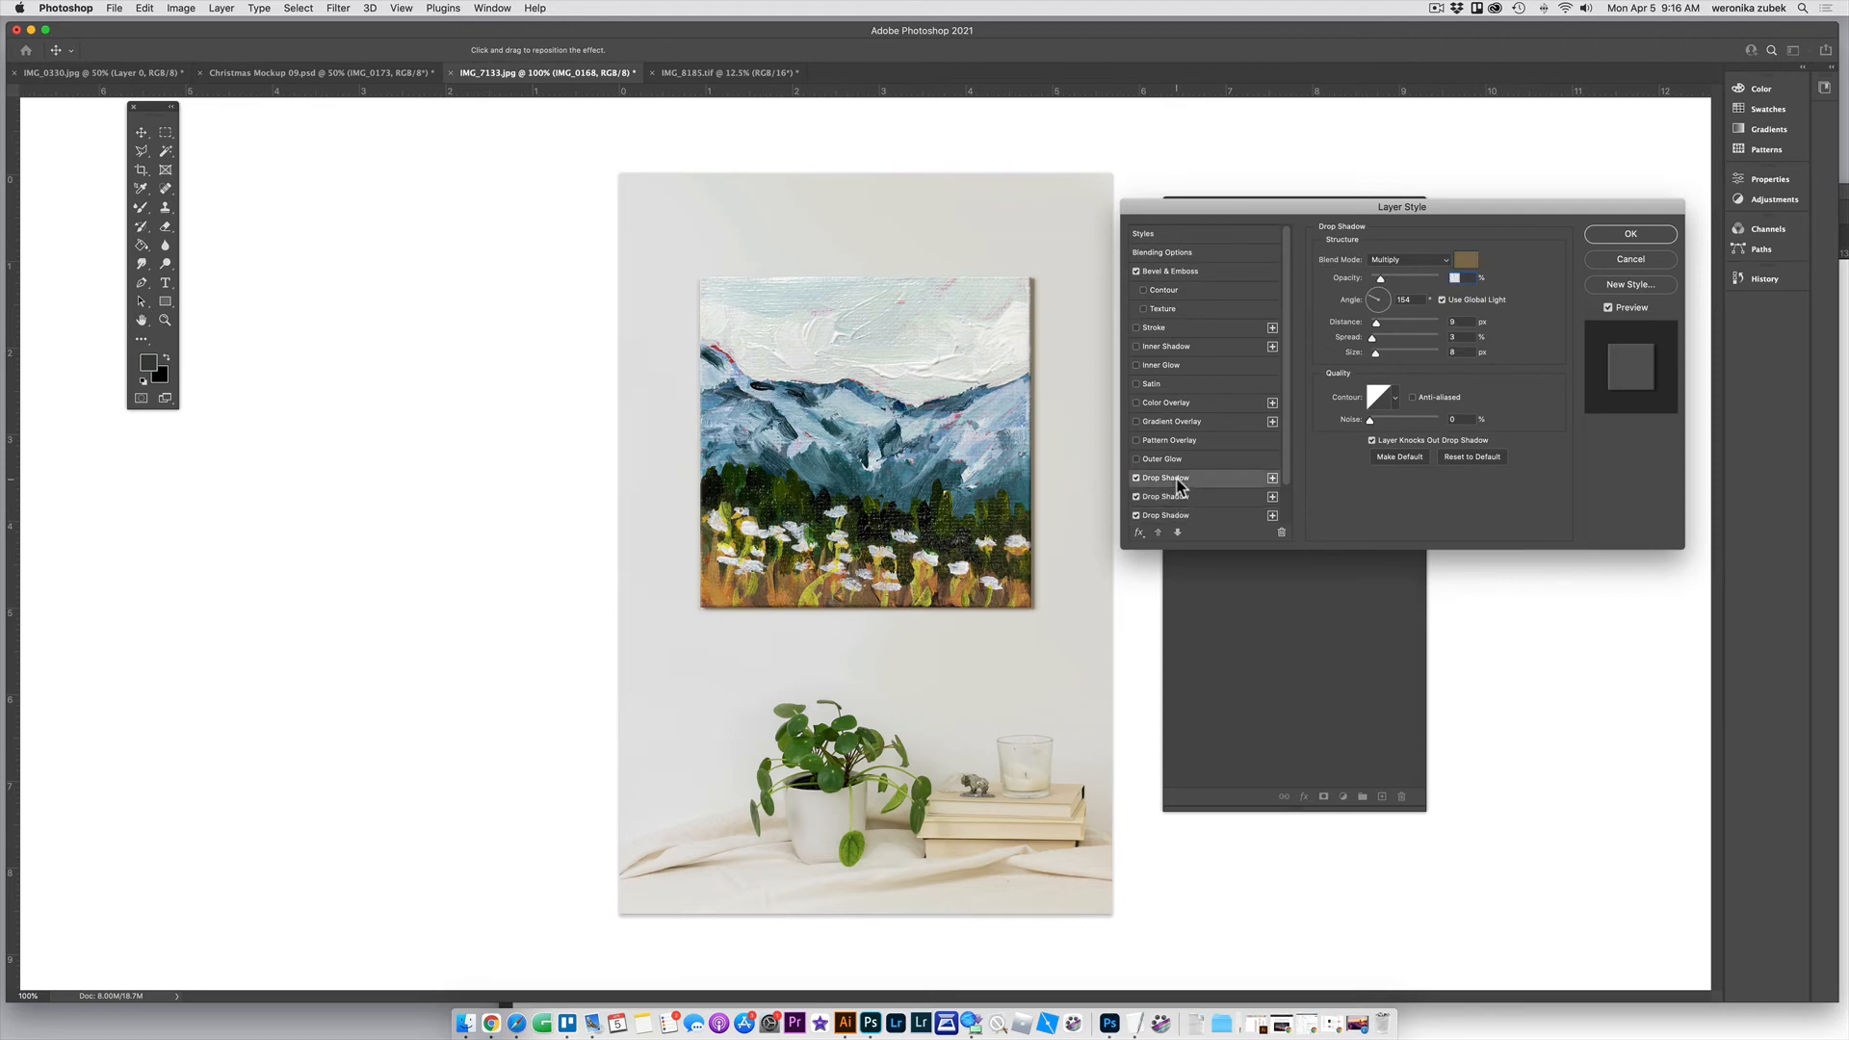
click(1616, 237)
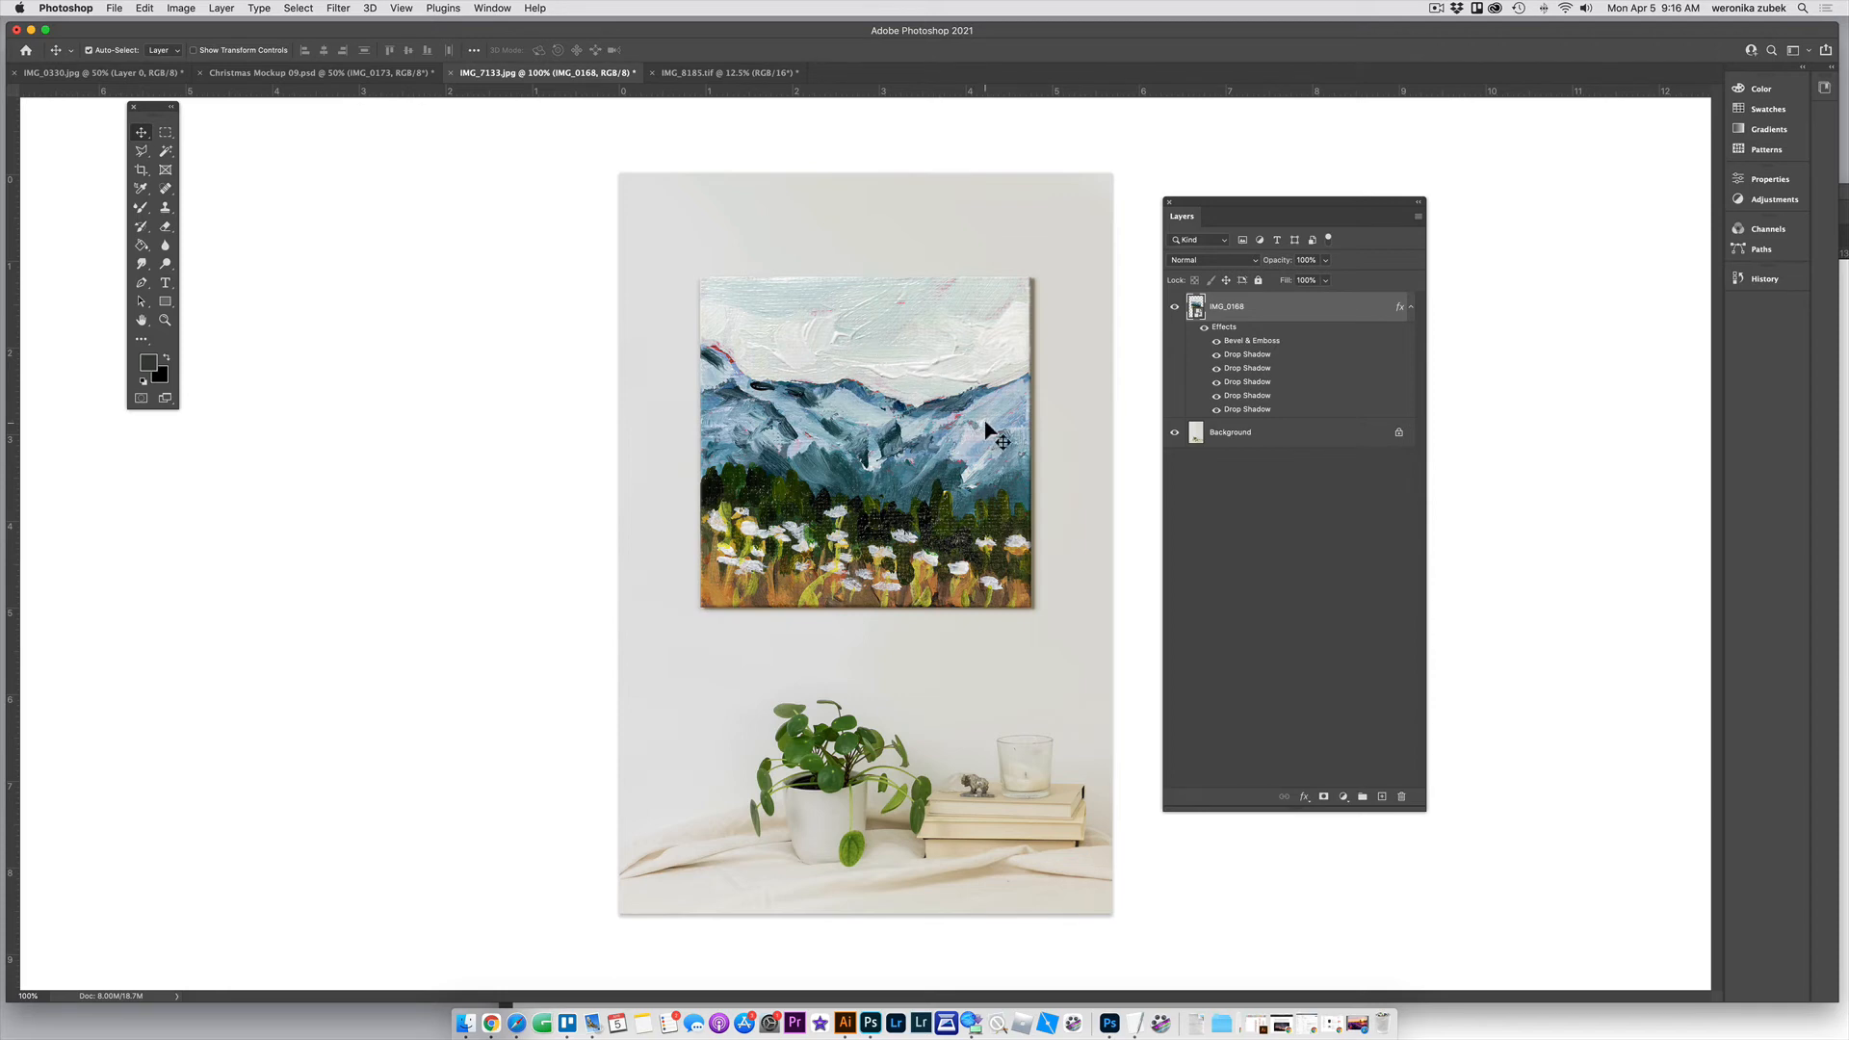
Review the whole mockup from farther away and compare it with and without the second drop shadow
key(super+minus)
key(super+minus)
key(super+minus)
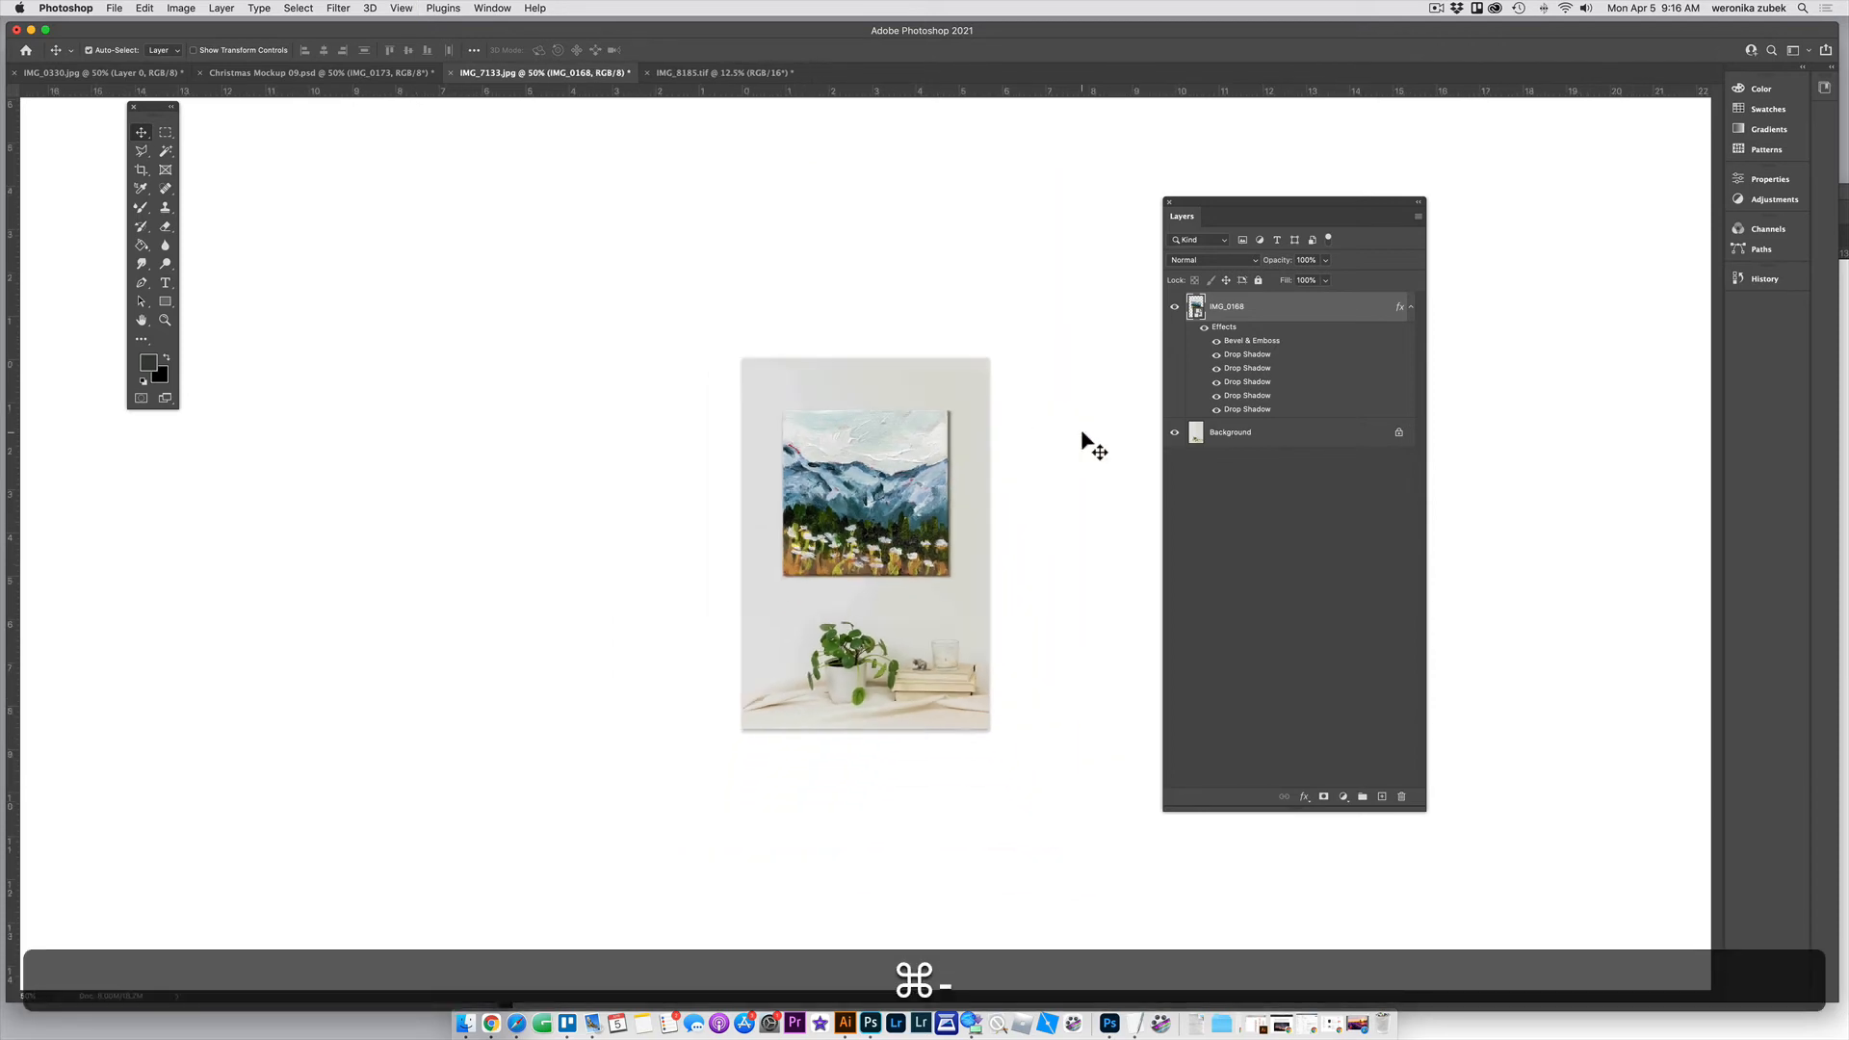
key(super+equal)
key(super+equal)
key(super+equal)
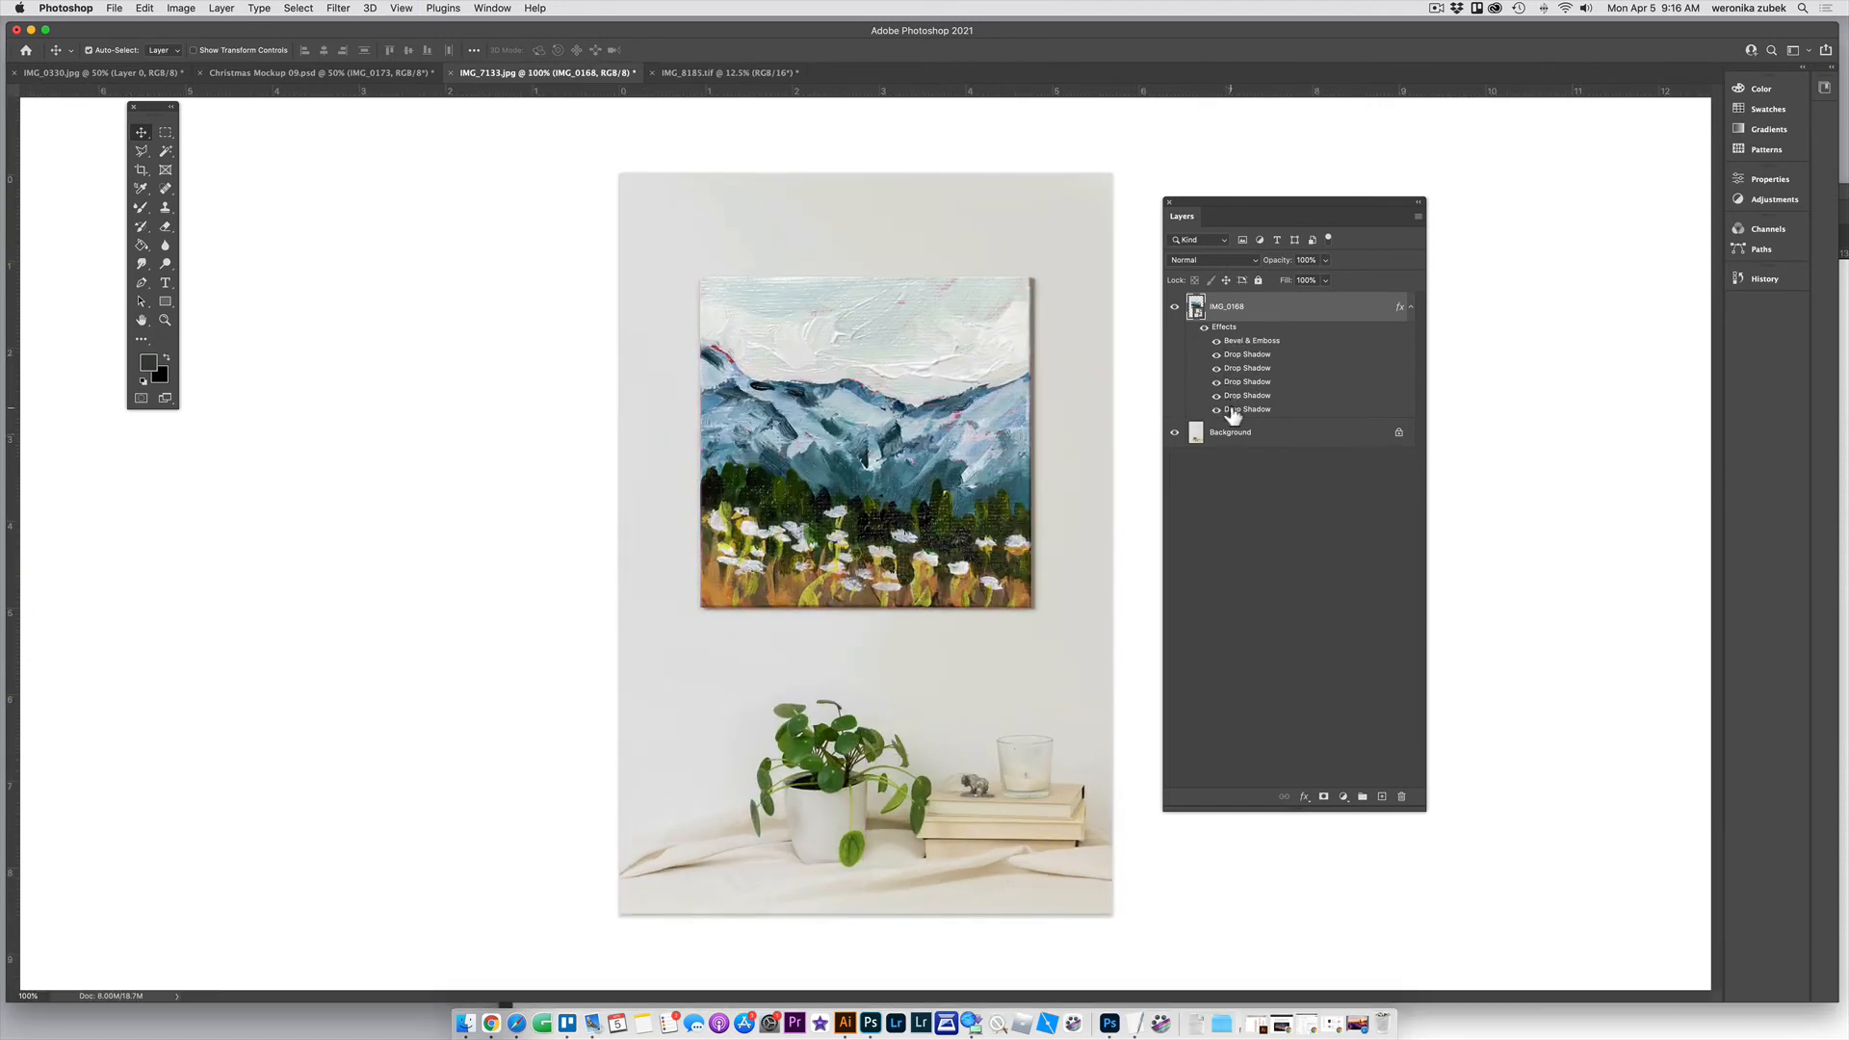
click(1217, 369)
click(1217, 370)
Fine-tune the second drop shadow's distance and set the third's to 11 px, the fourth's to 17 px and the lowest's to 16 px
double_click(1249, 369)
scroll(1197, 495, down, 1)
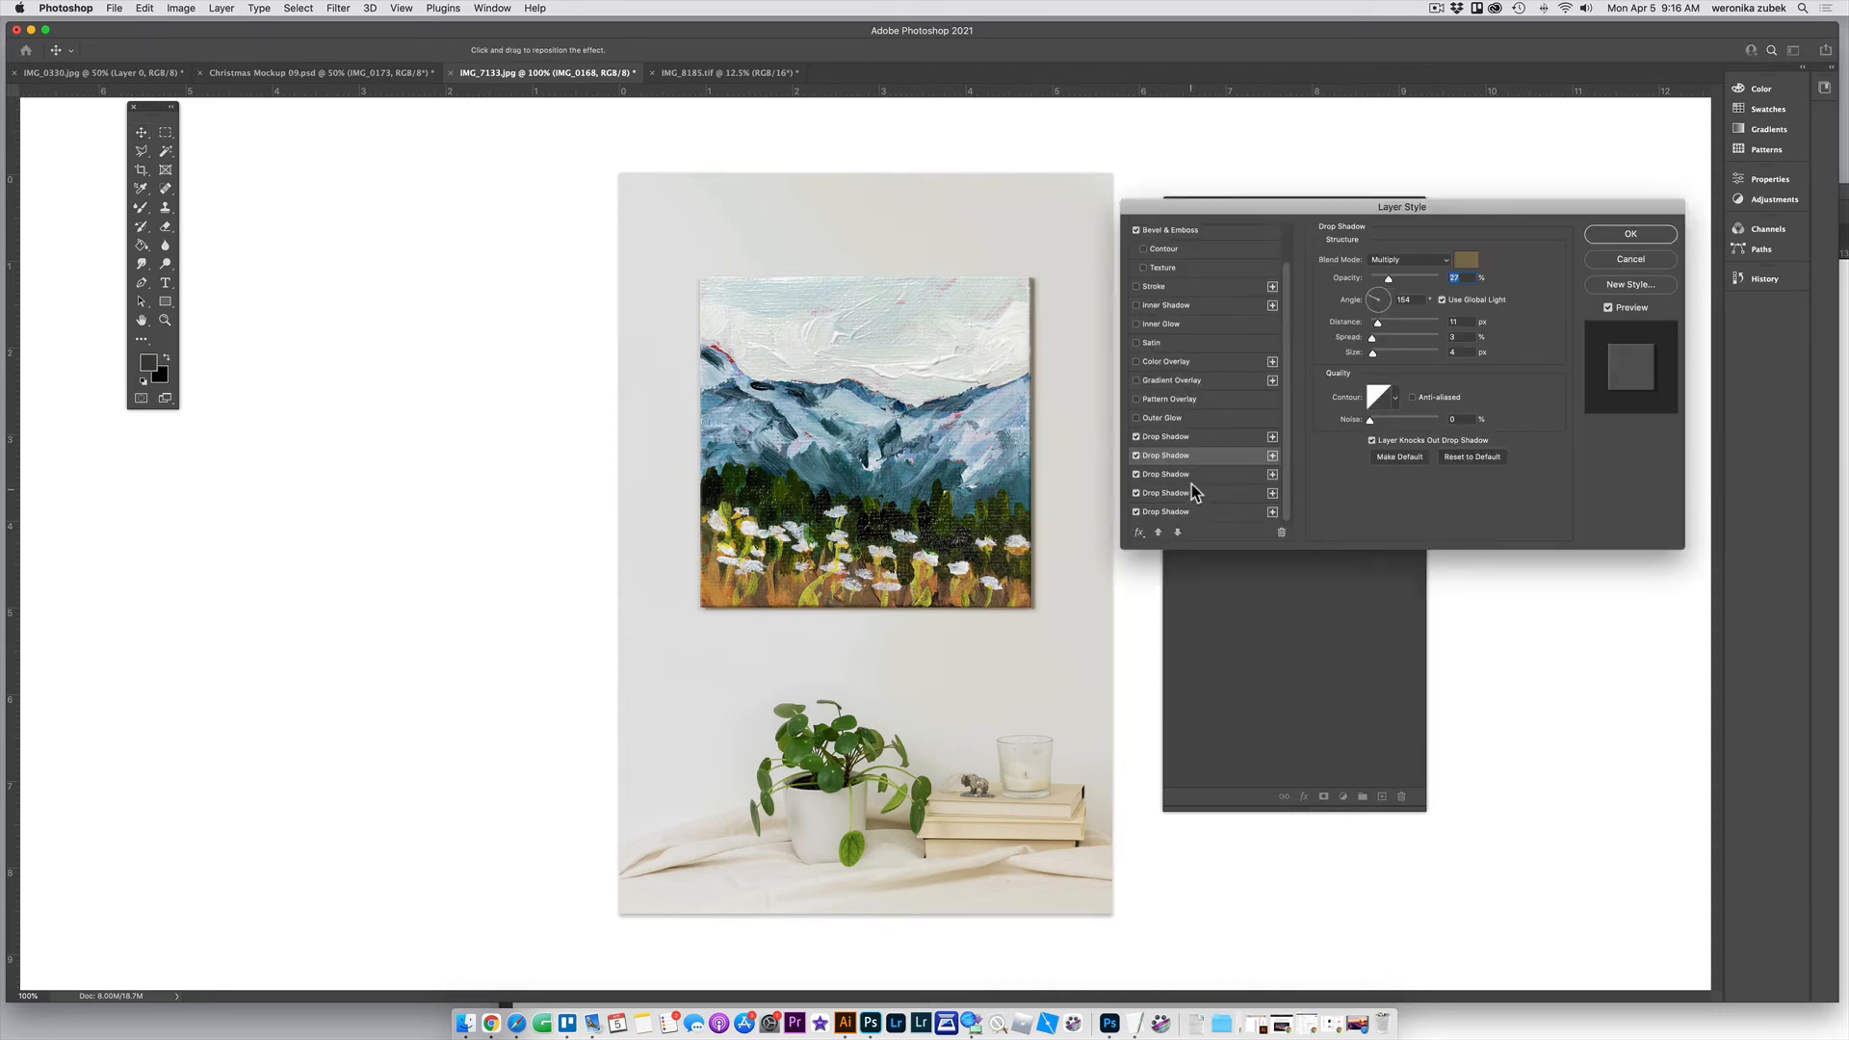
click(1379, 326)
click(1199, 477)
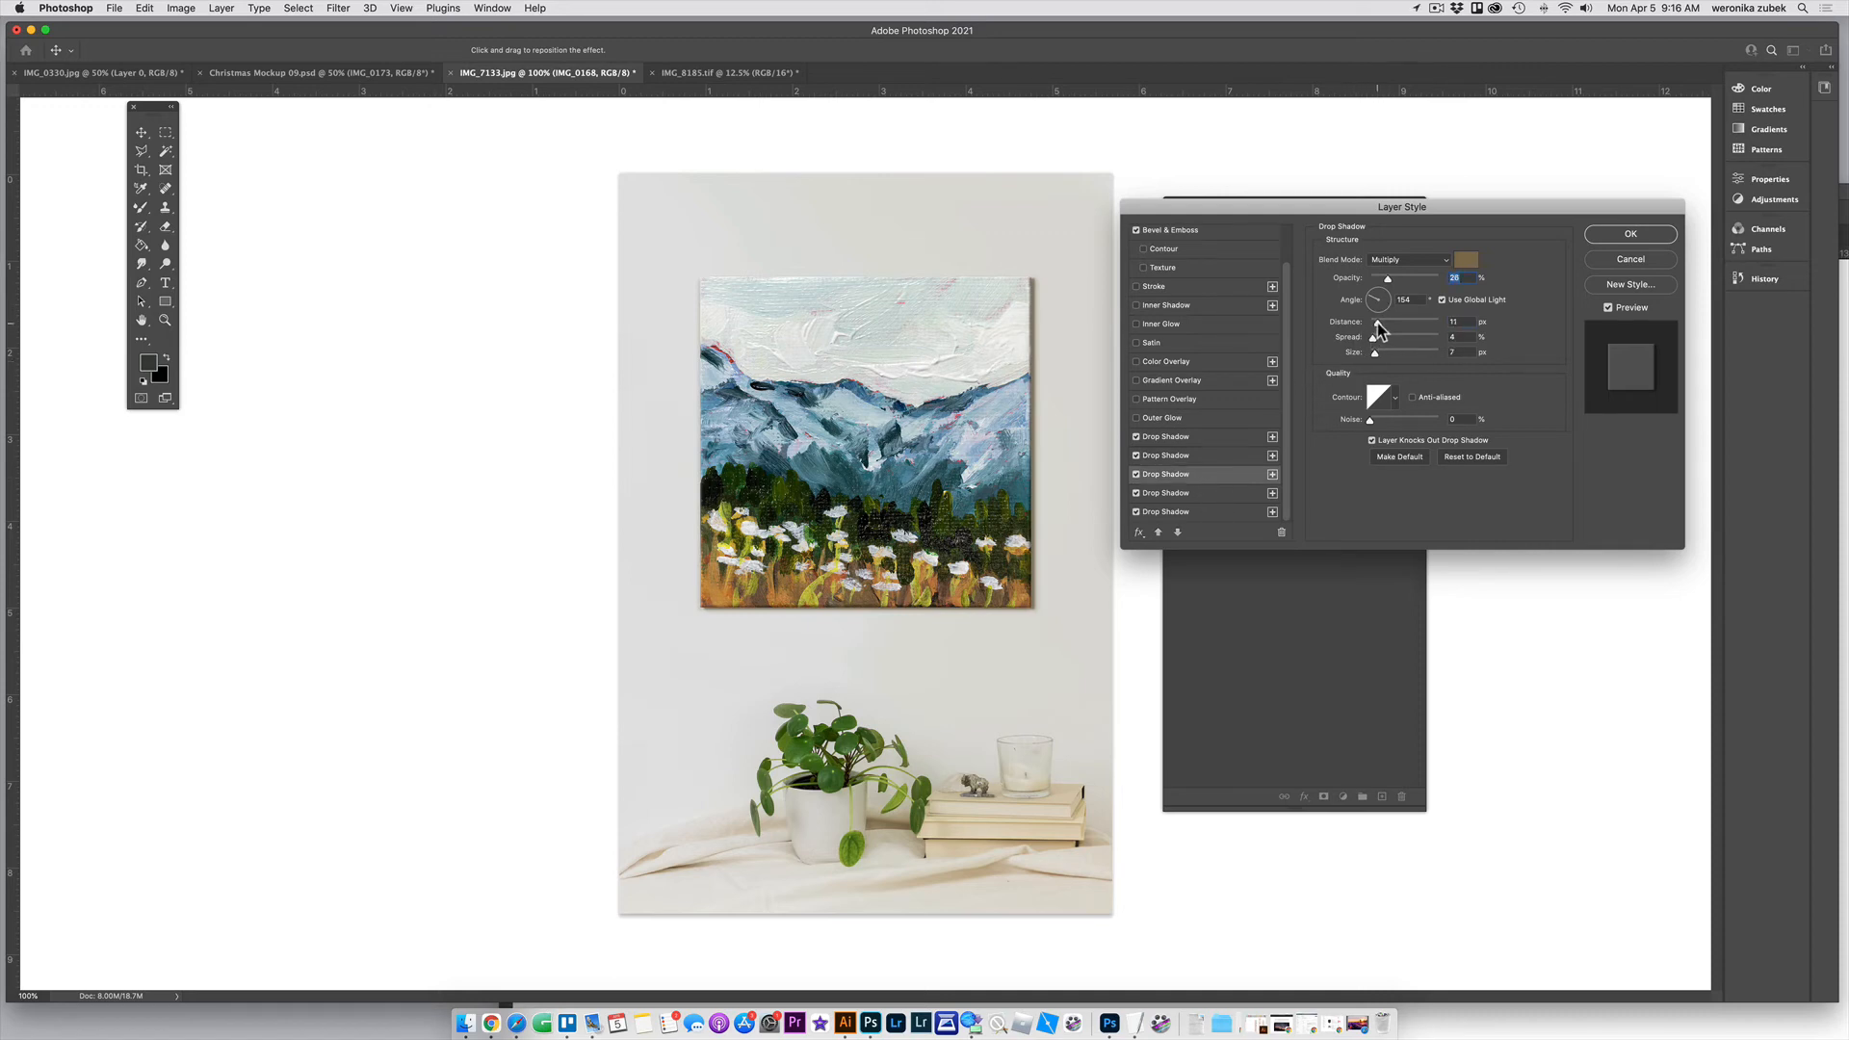
click(1180, 493)
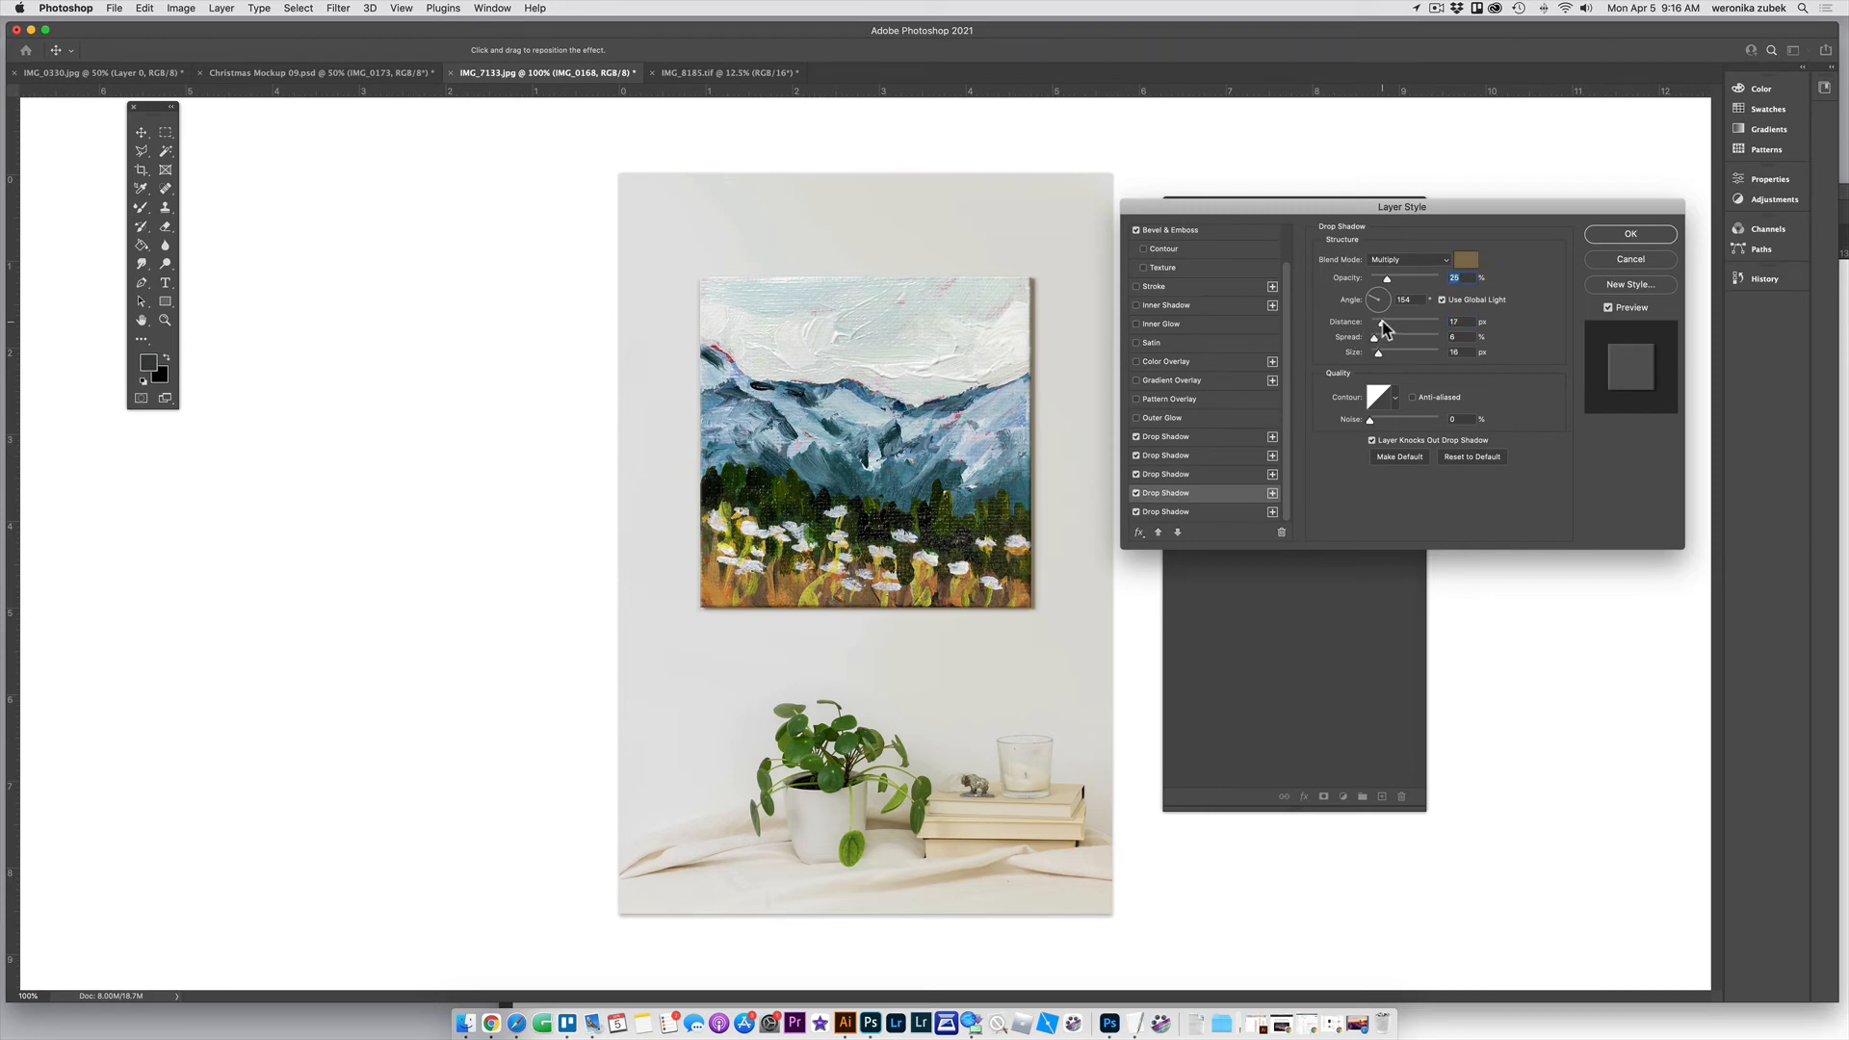
click(1186, 512)
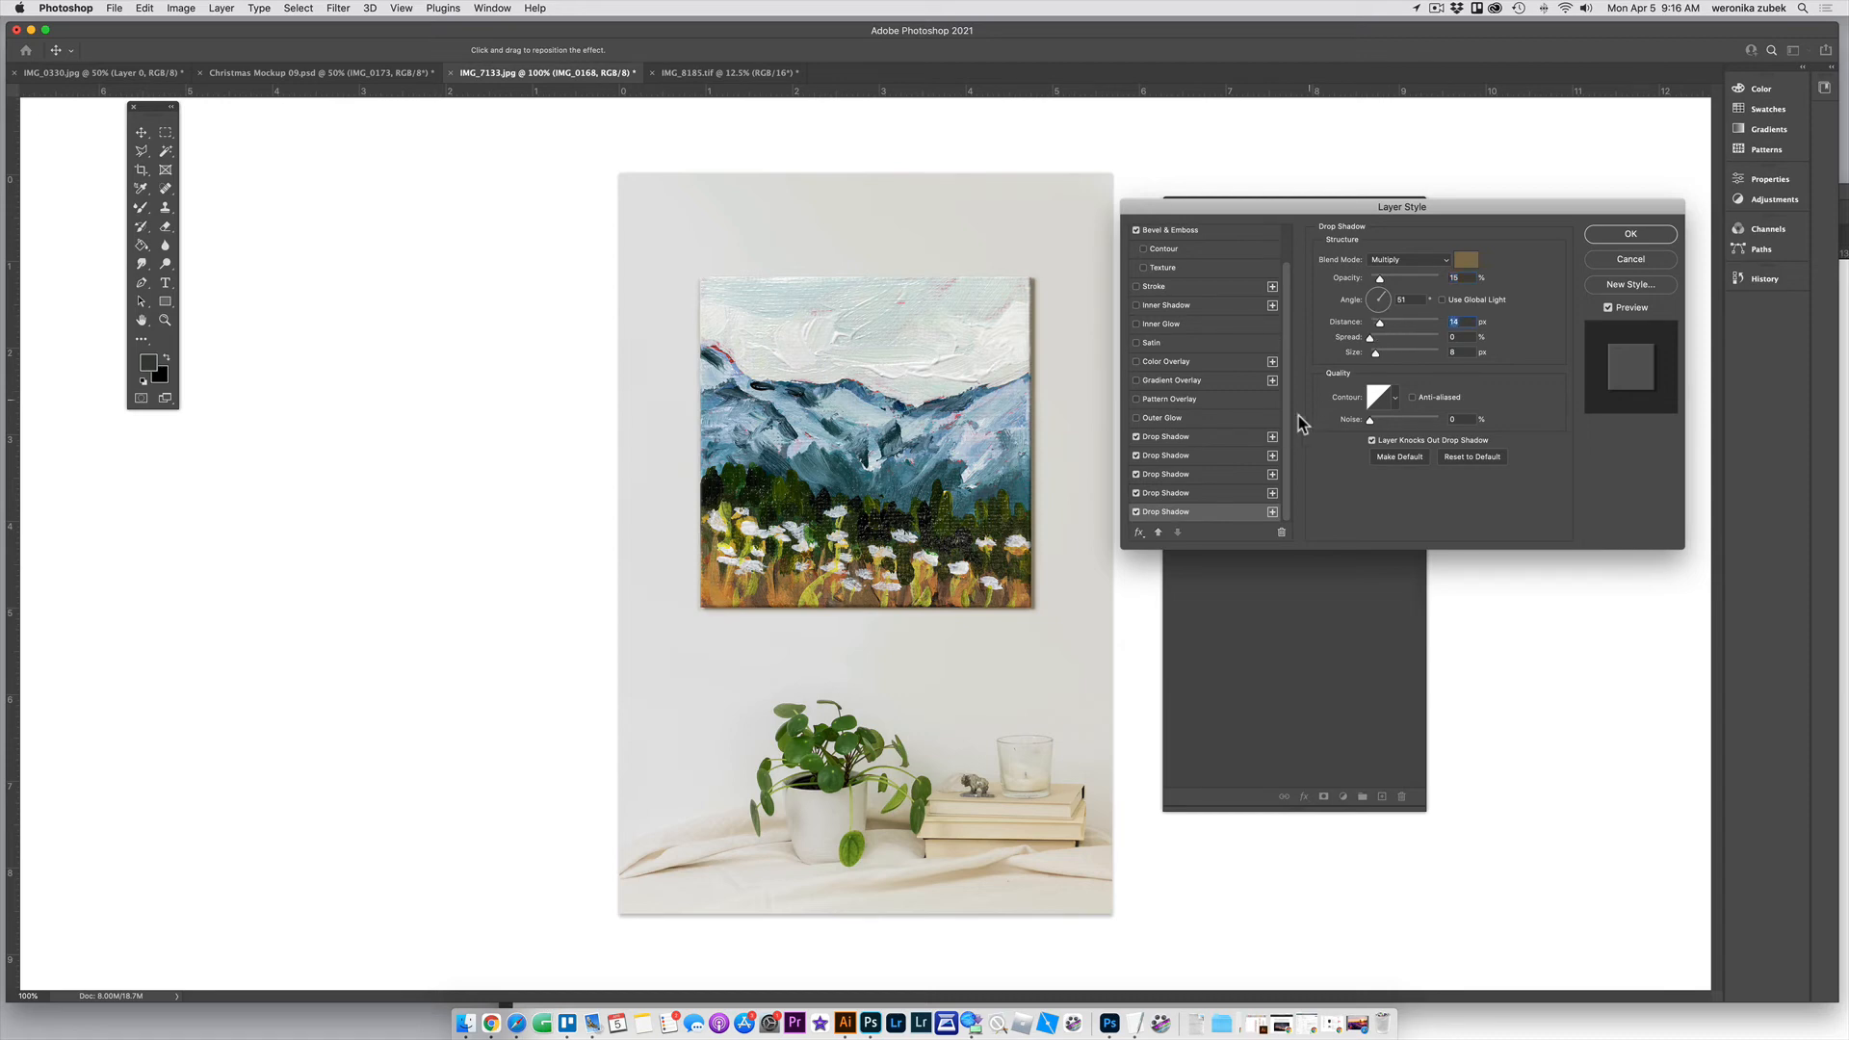
Recheck the upper two drop shadows, apply the painting's layer style and review the mockup from farther away
click(1216, 436)
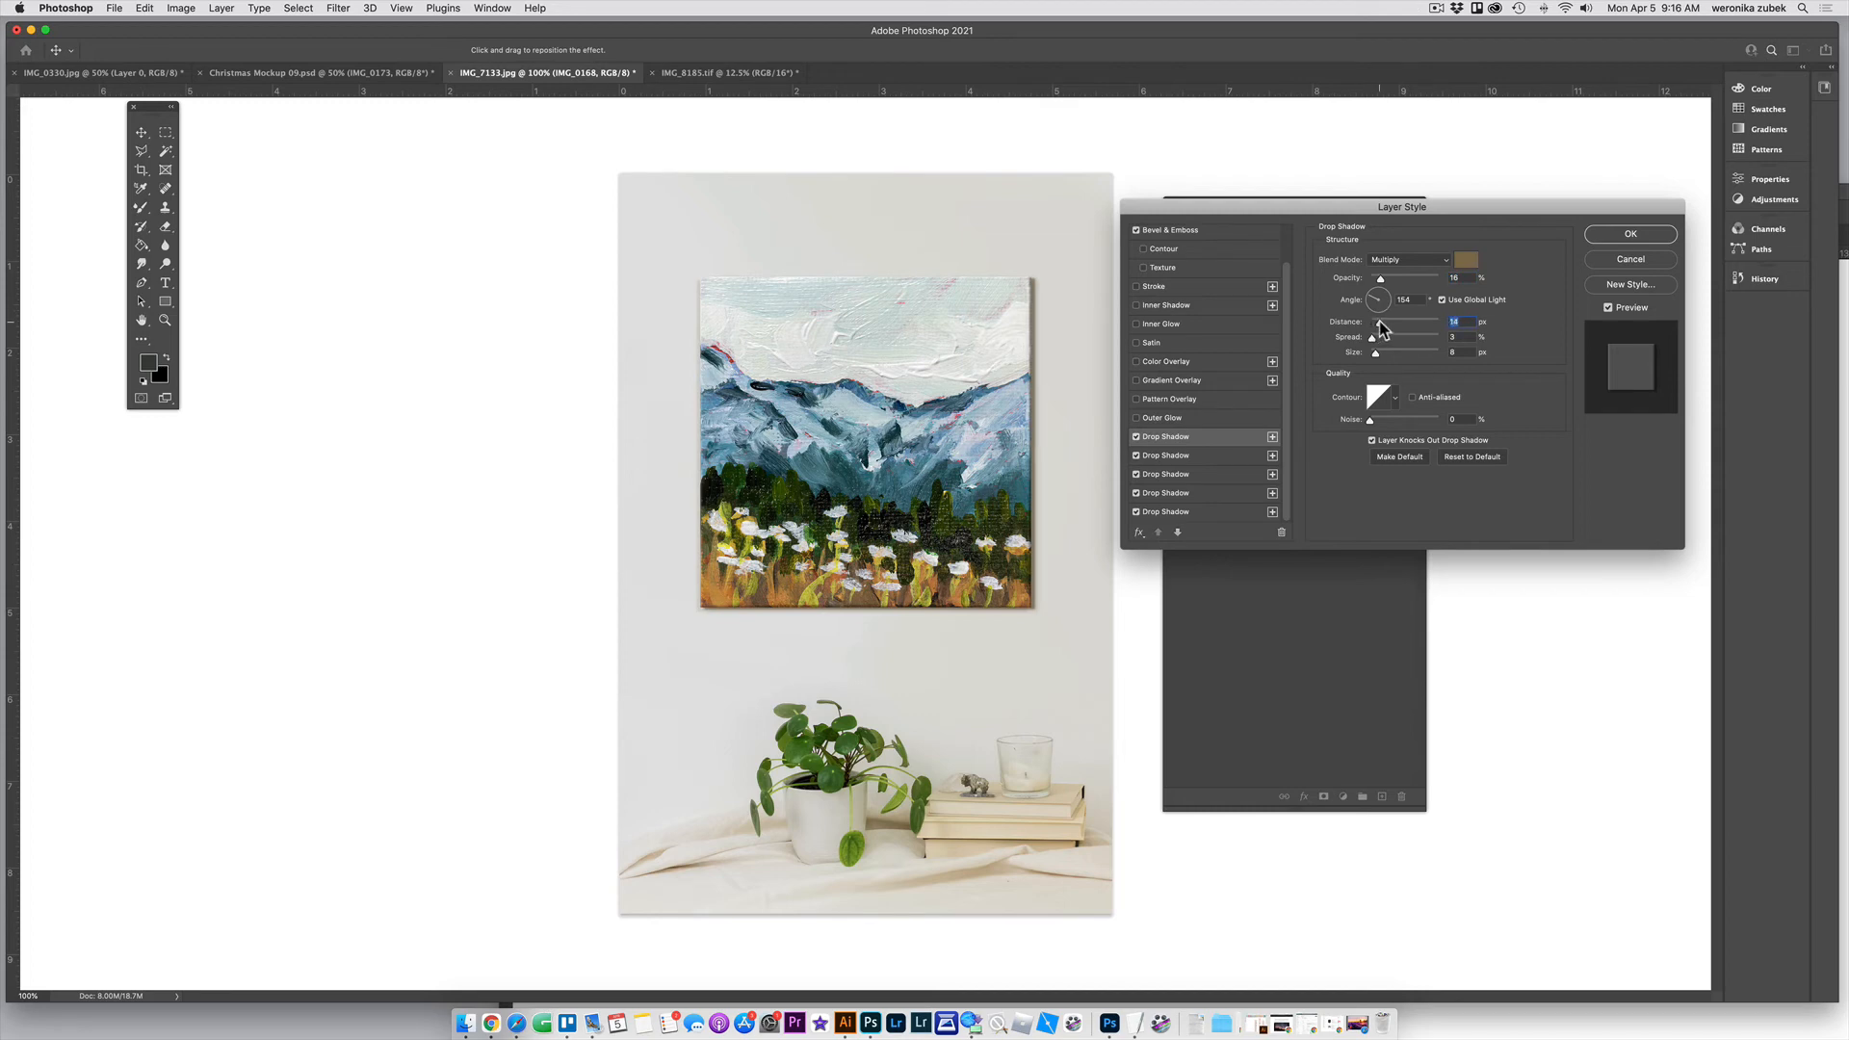
click(1136, 456)
click(1137, 456)
click(1180, 456)
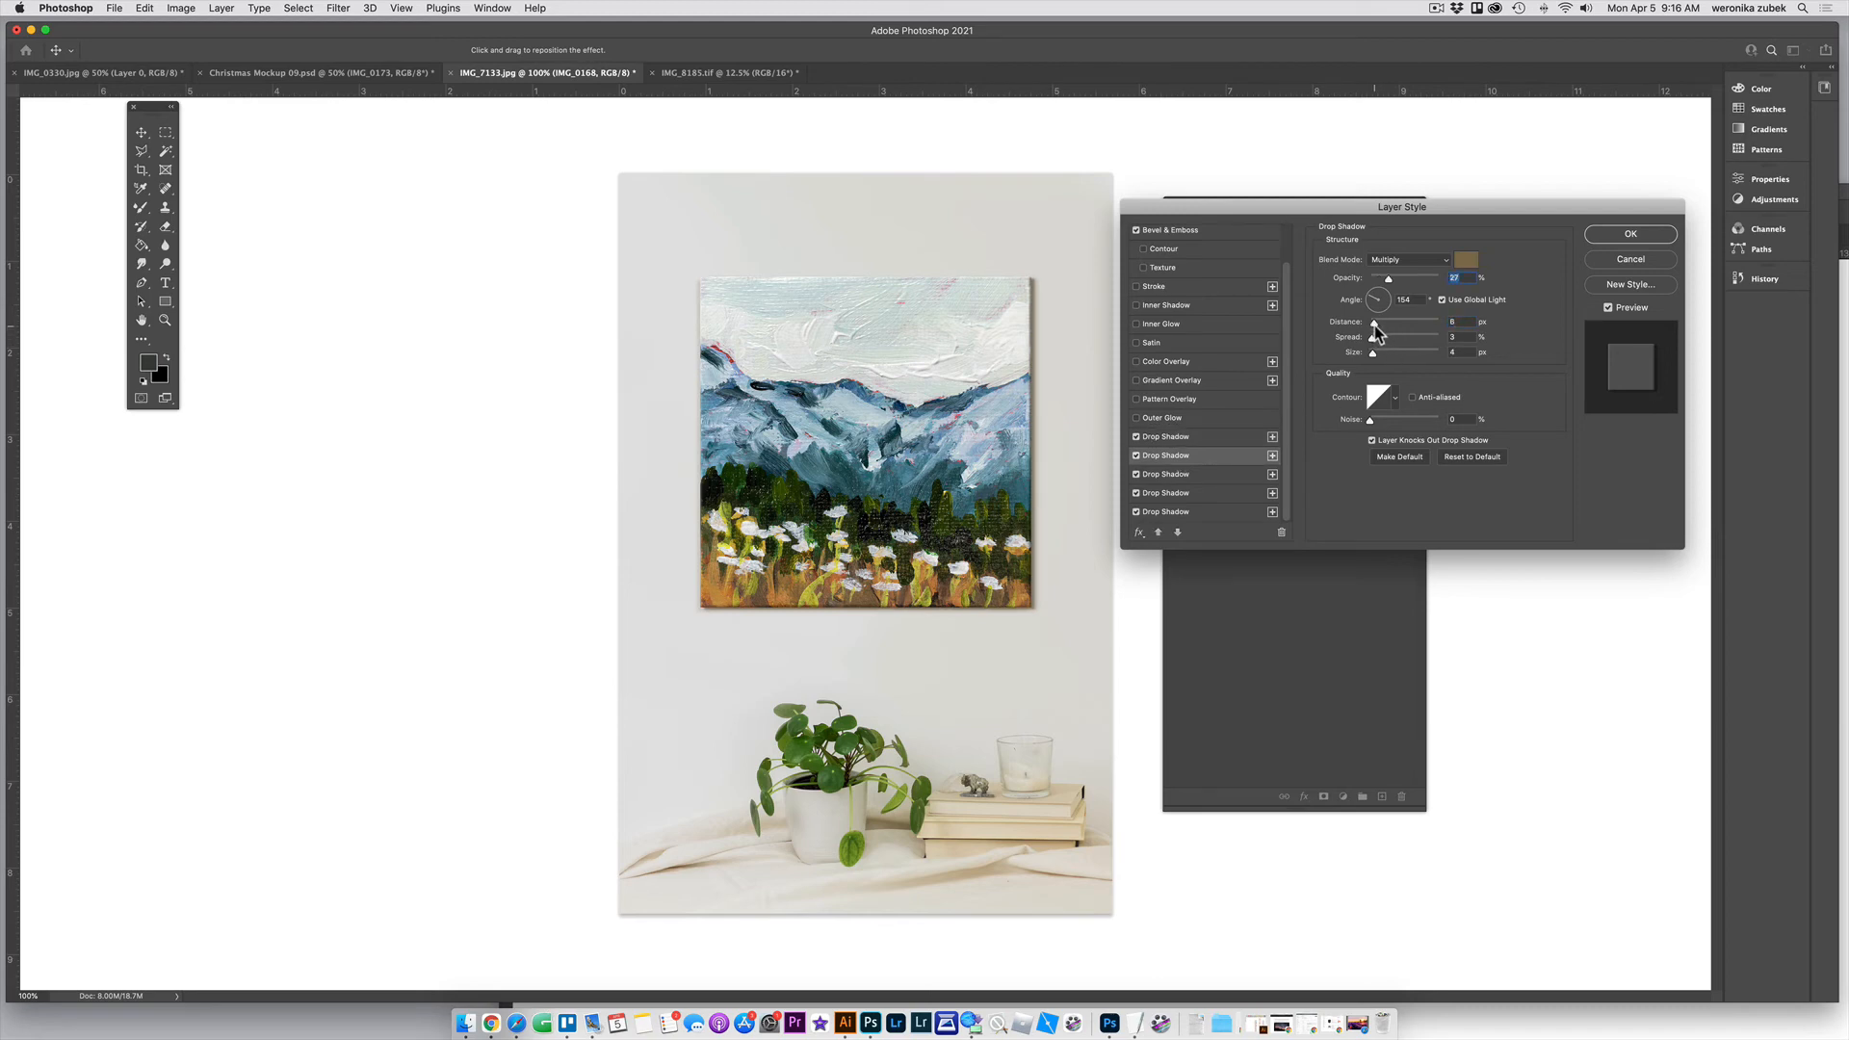
click(1601, 237)
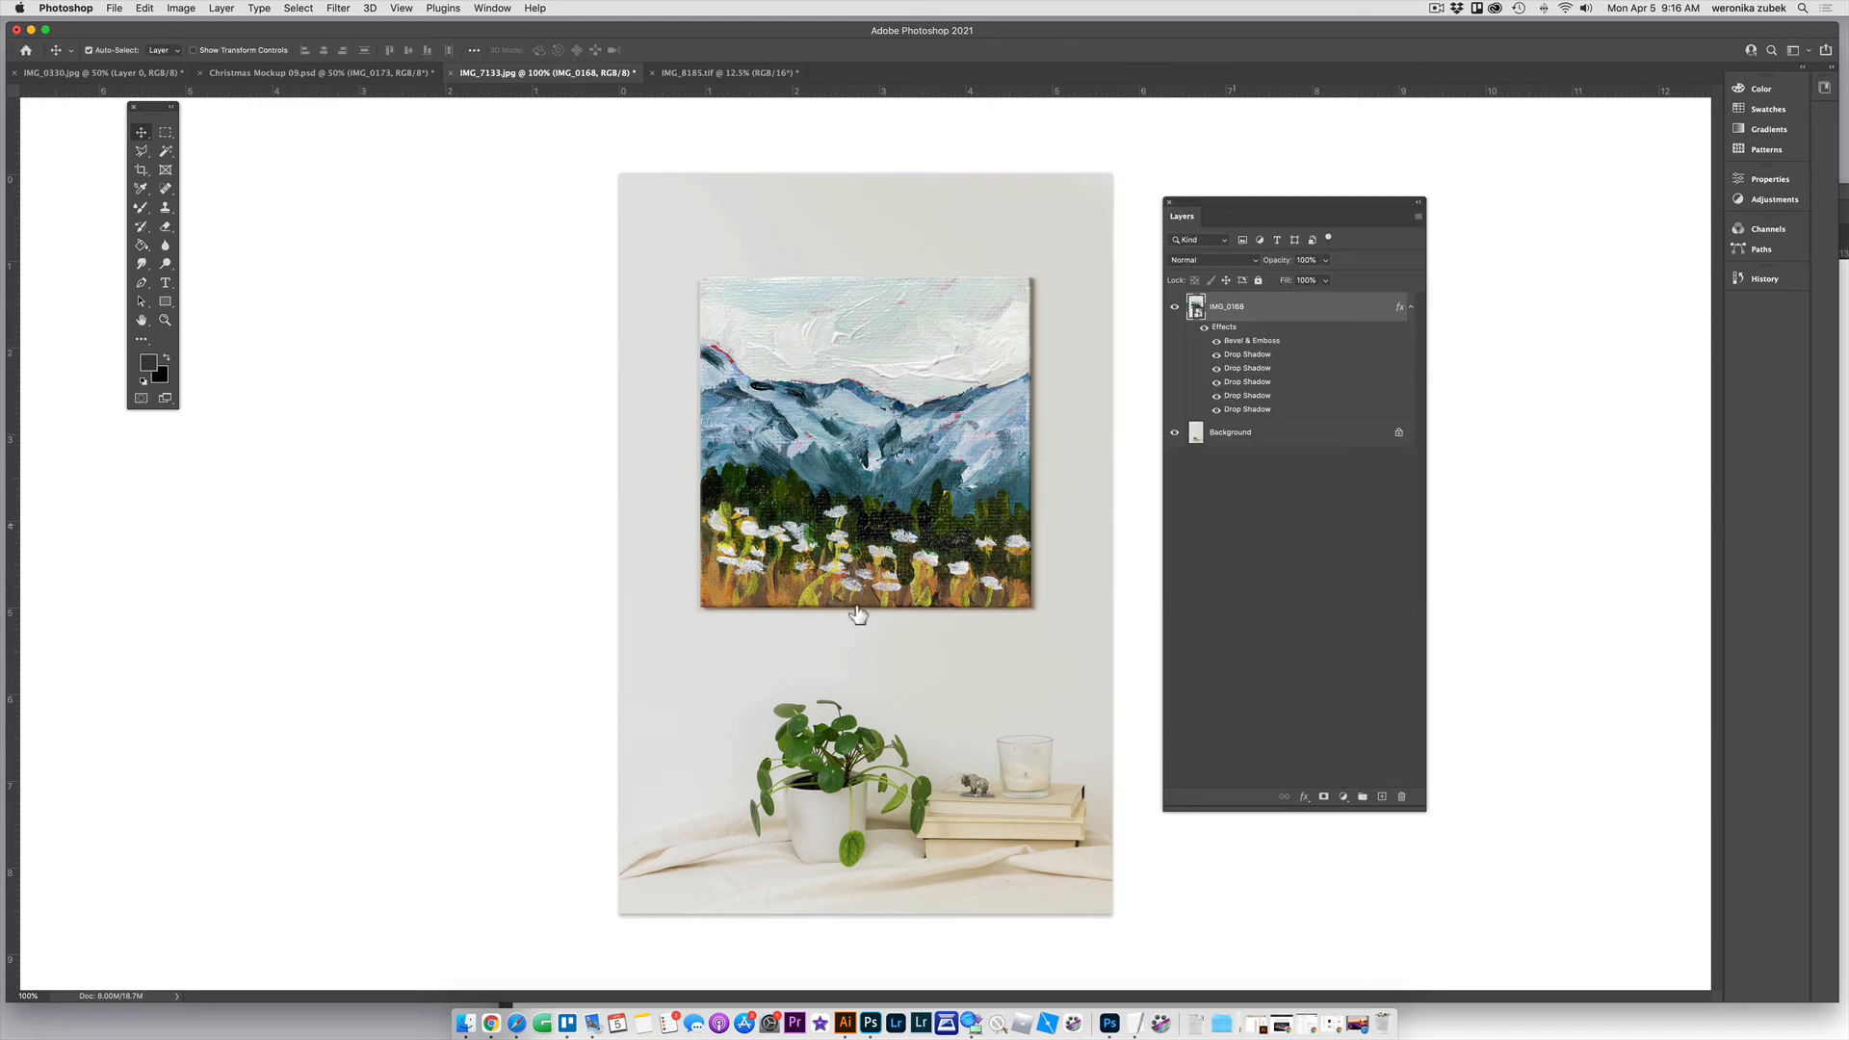
key(super+minus)
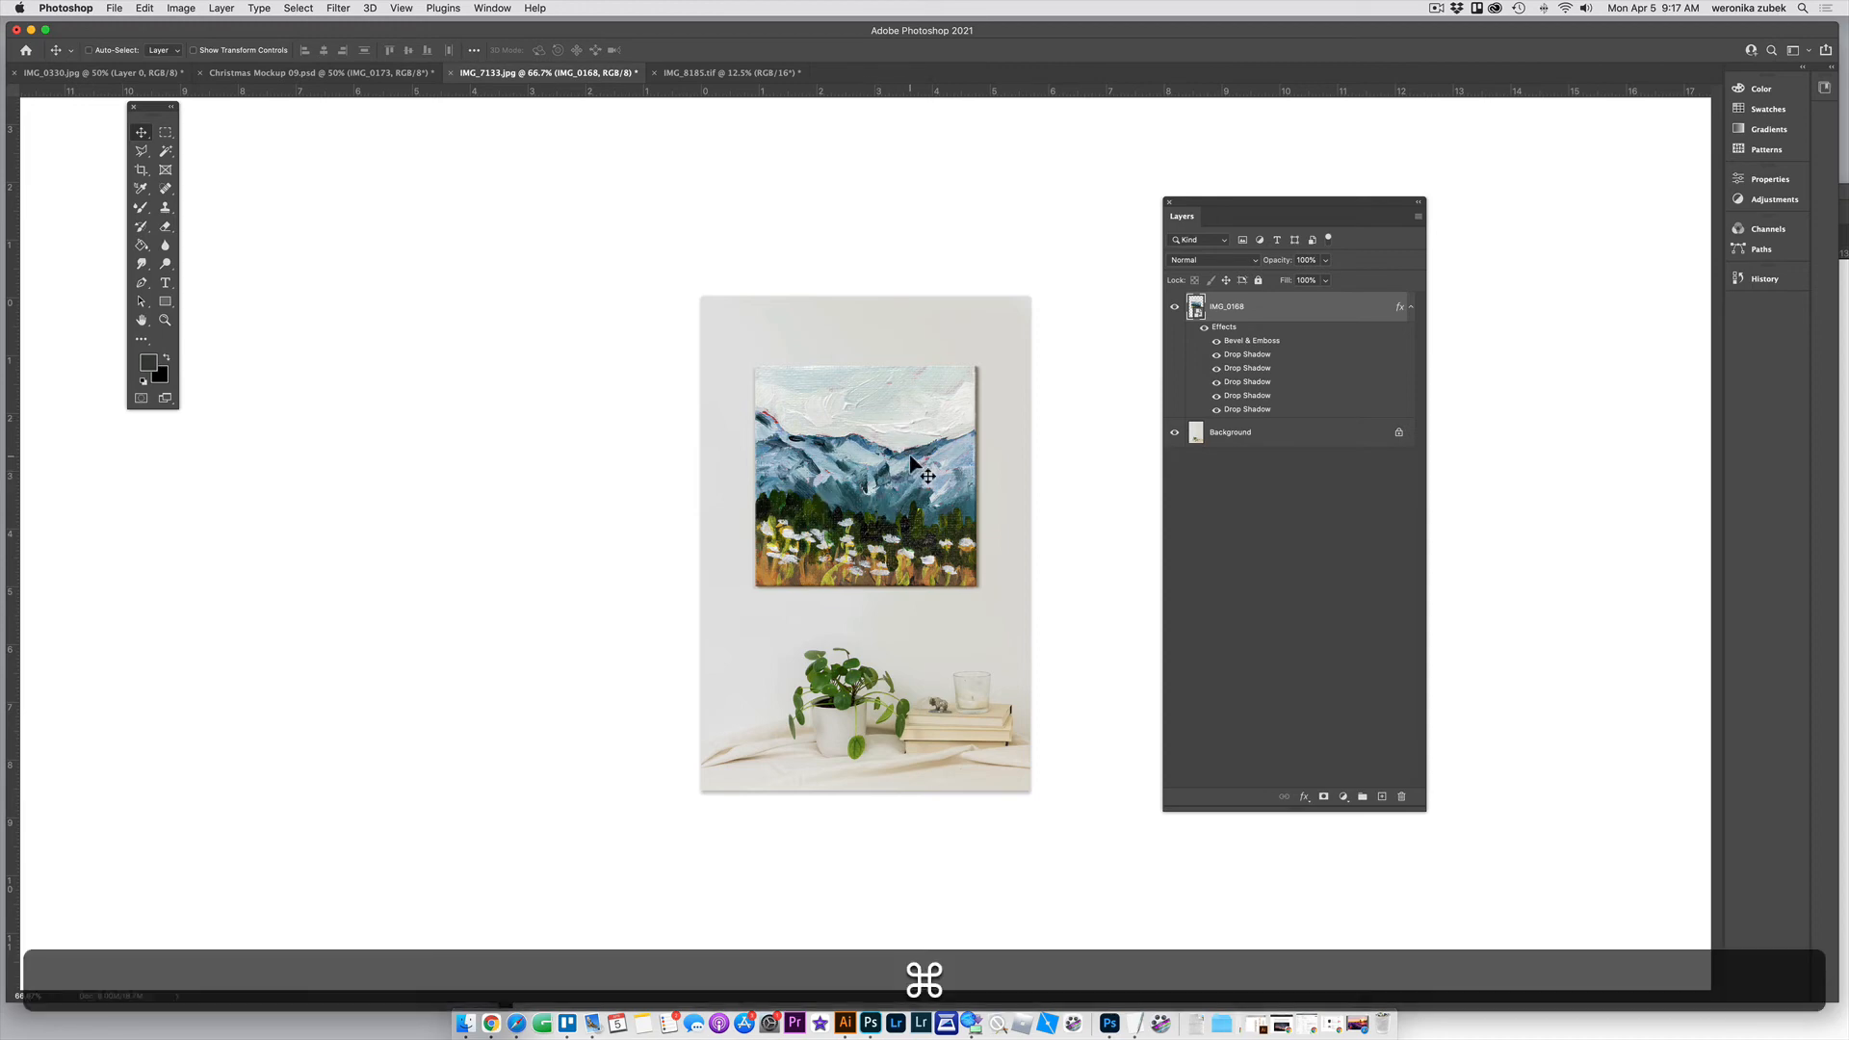
key(super+equal)
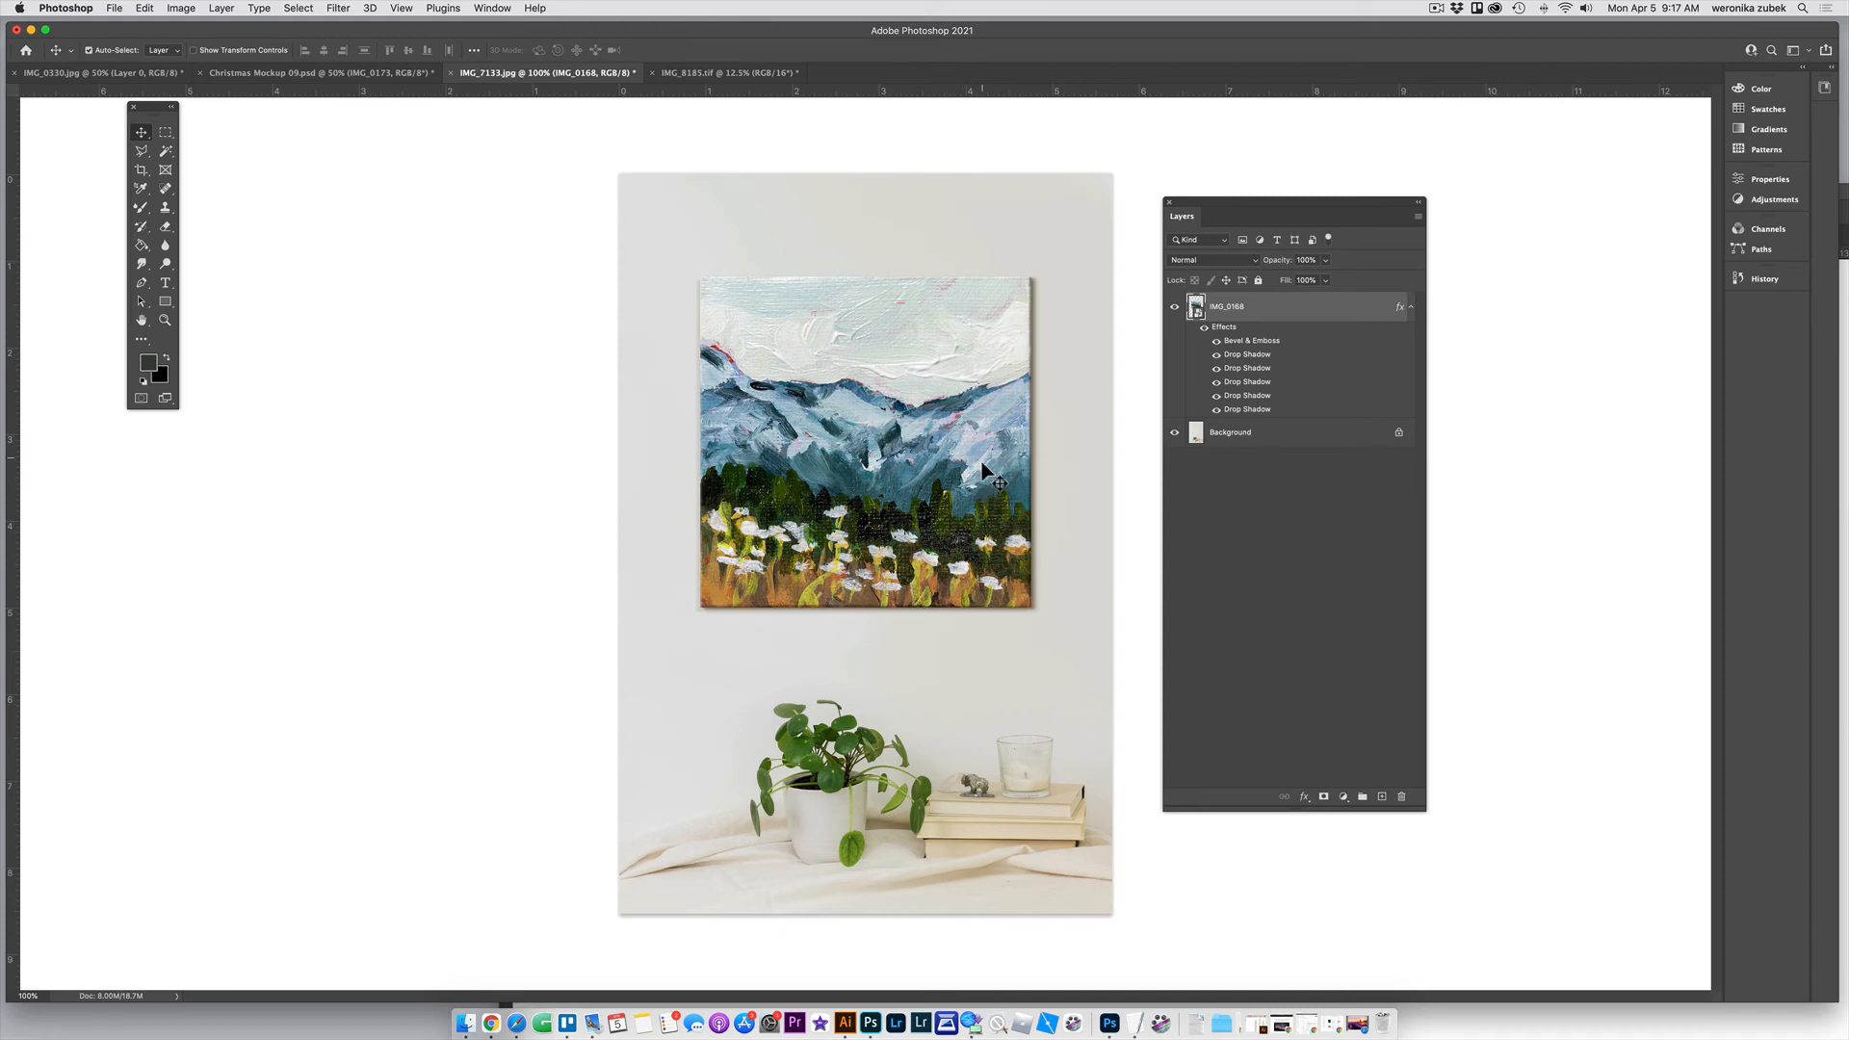
Move the painting toward the wall's left side and scale it down proportionally to about 27%
mouse_move(992, 475)
mouse_down()
mouse_move(929, 412)
mouse_move(934, 433)
mouse_up()
key(super+t)
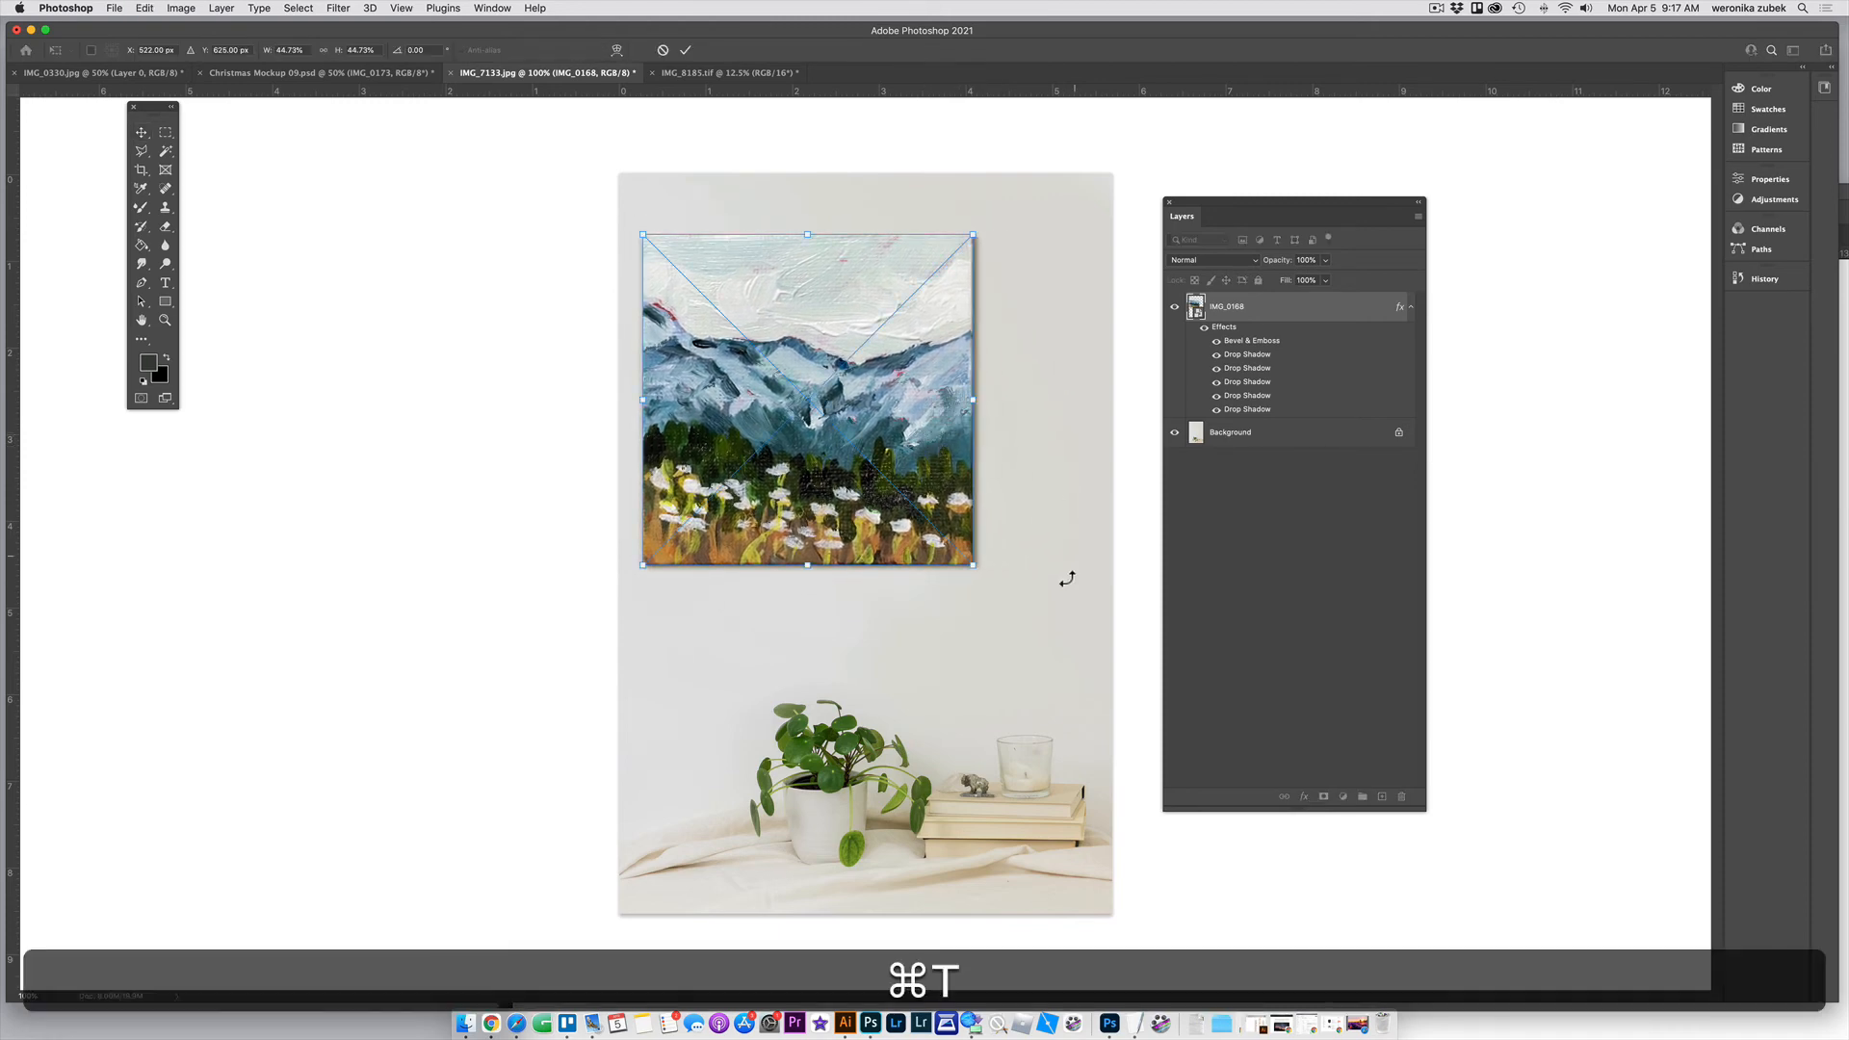
mouse_move(973, 564)
mouse_down()
mouse_move(855, 454)
mouse_move(853, 412)
mouse_move(799, 513)
mouse_up()
key(super+equal)
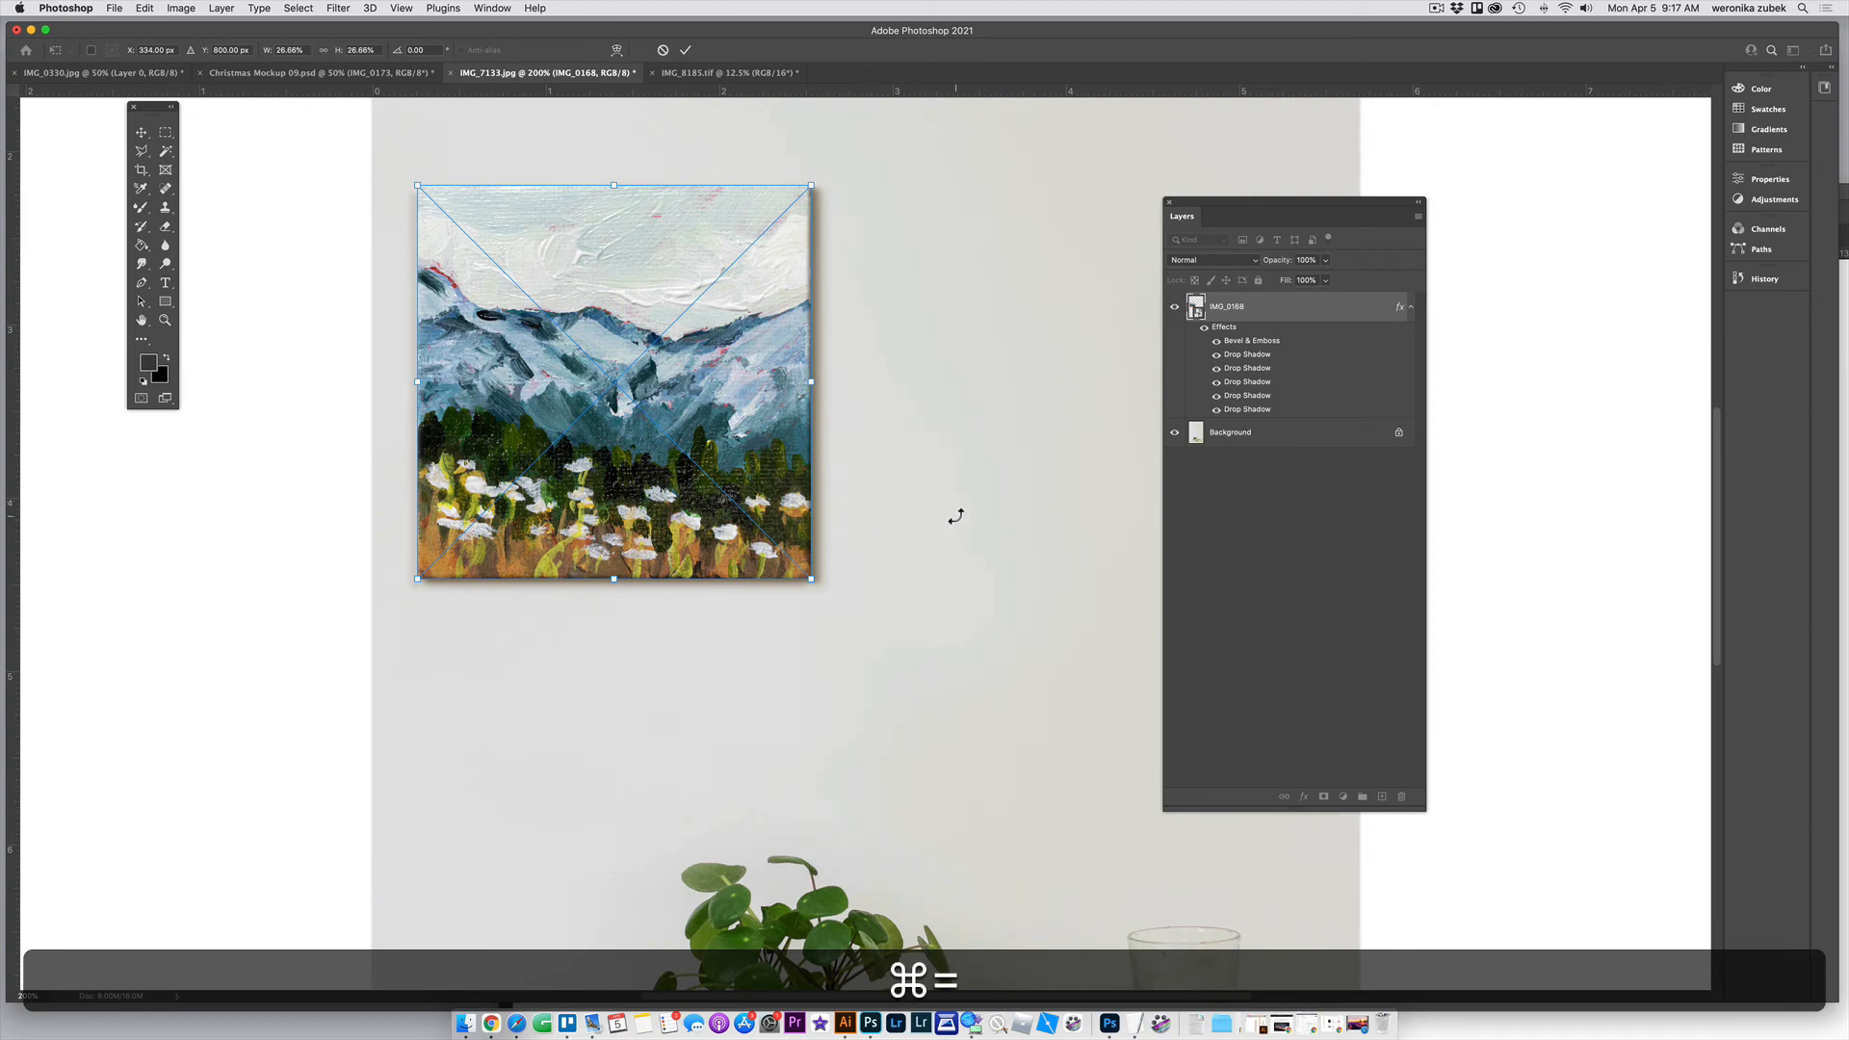
key(super+minus)
click(685, 50)
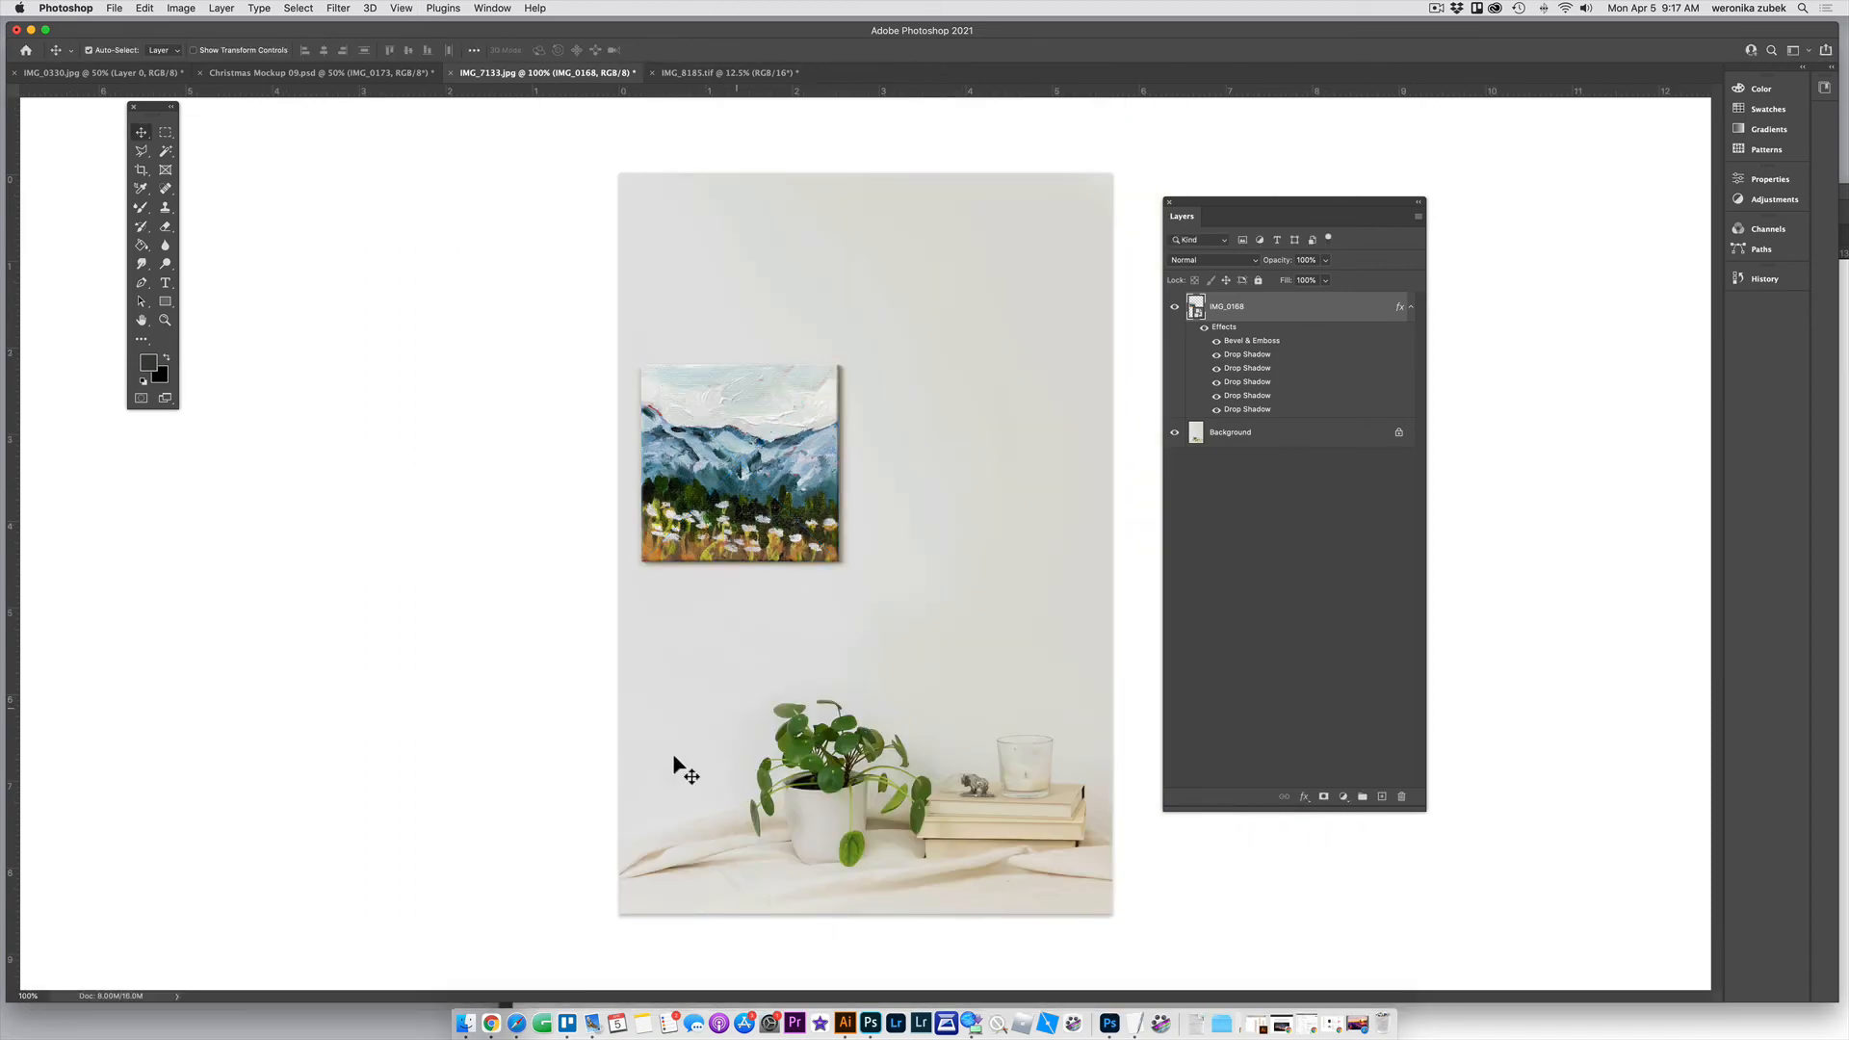
Switch to Finder, browse the day folders for a second painting and place IMG_0173.jpg from day 15 into the mockup
click(465, 1023)
click(955, 402)
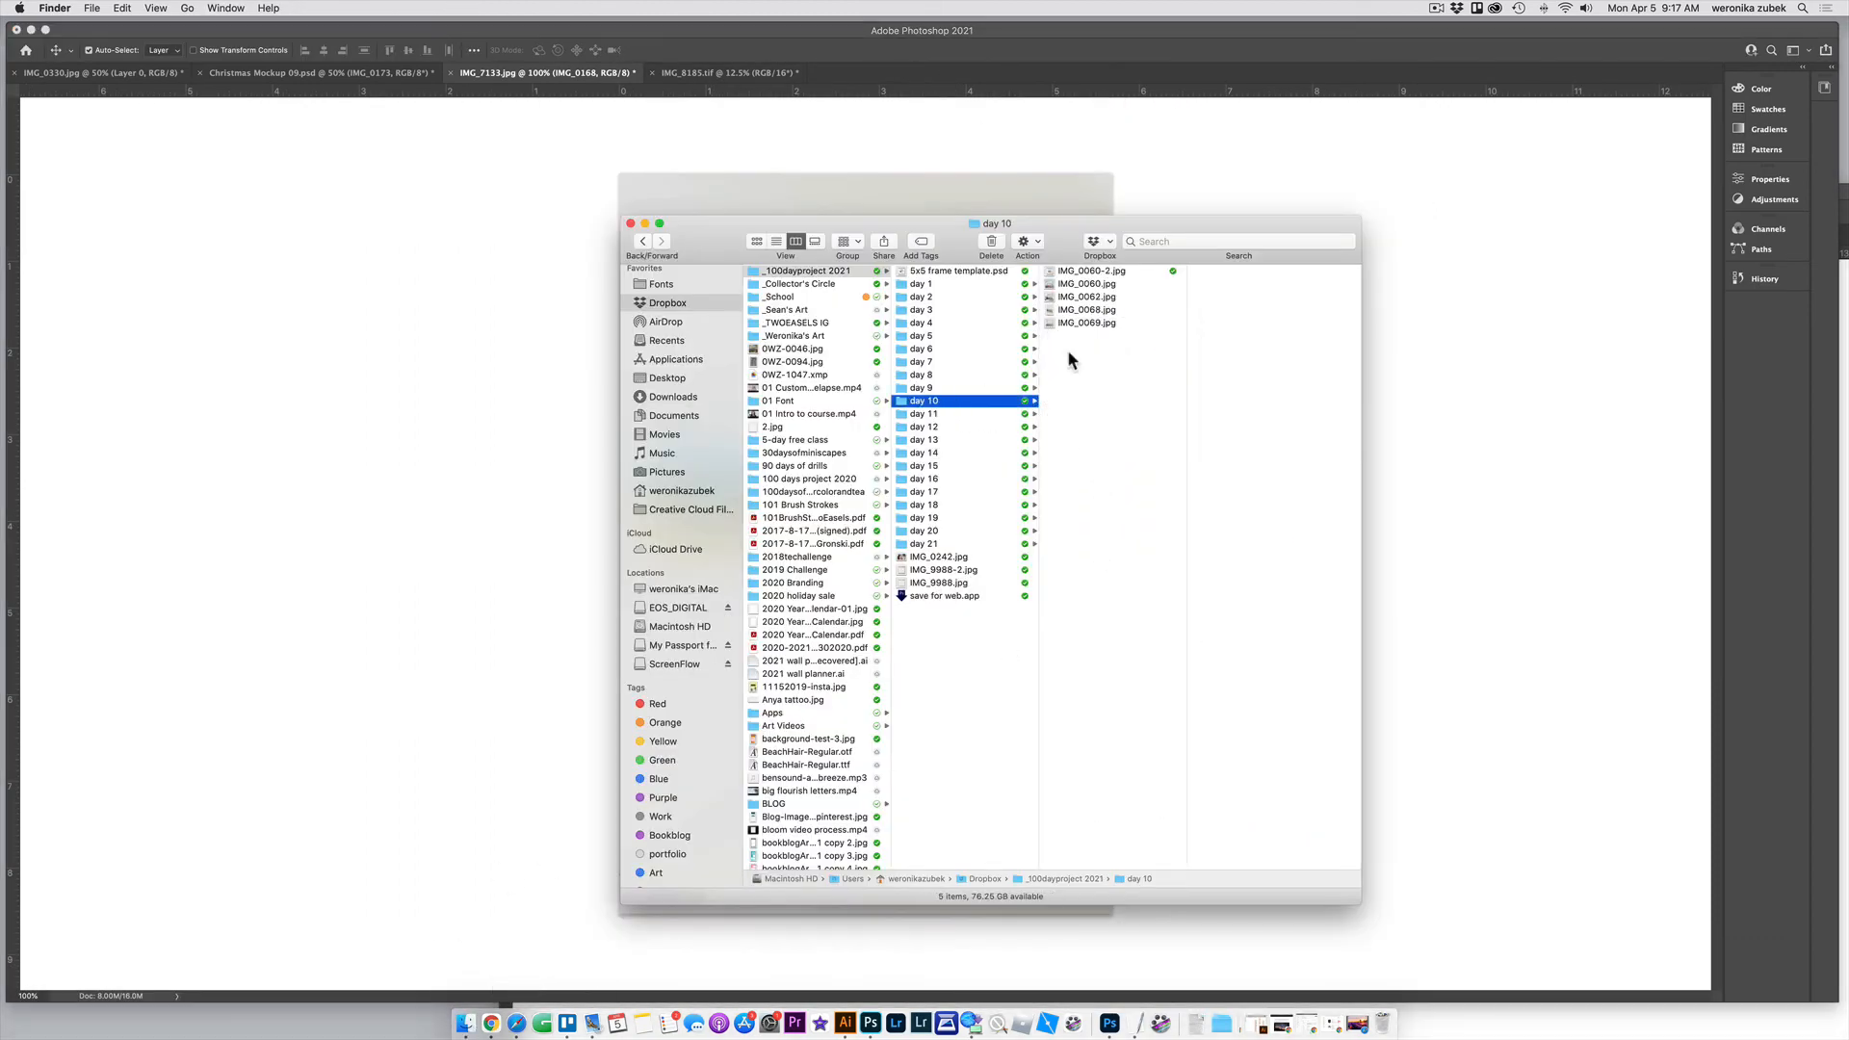
click(1088, 310)
click(961, 412)
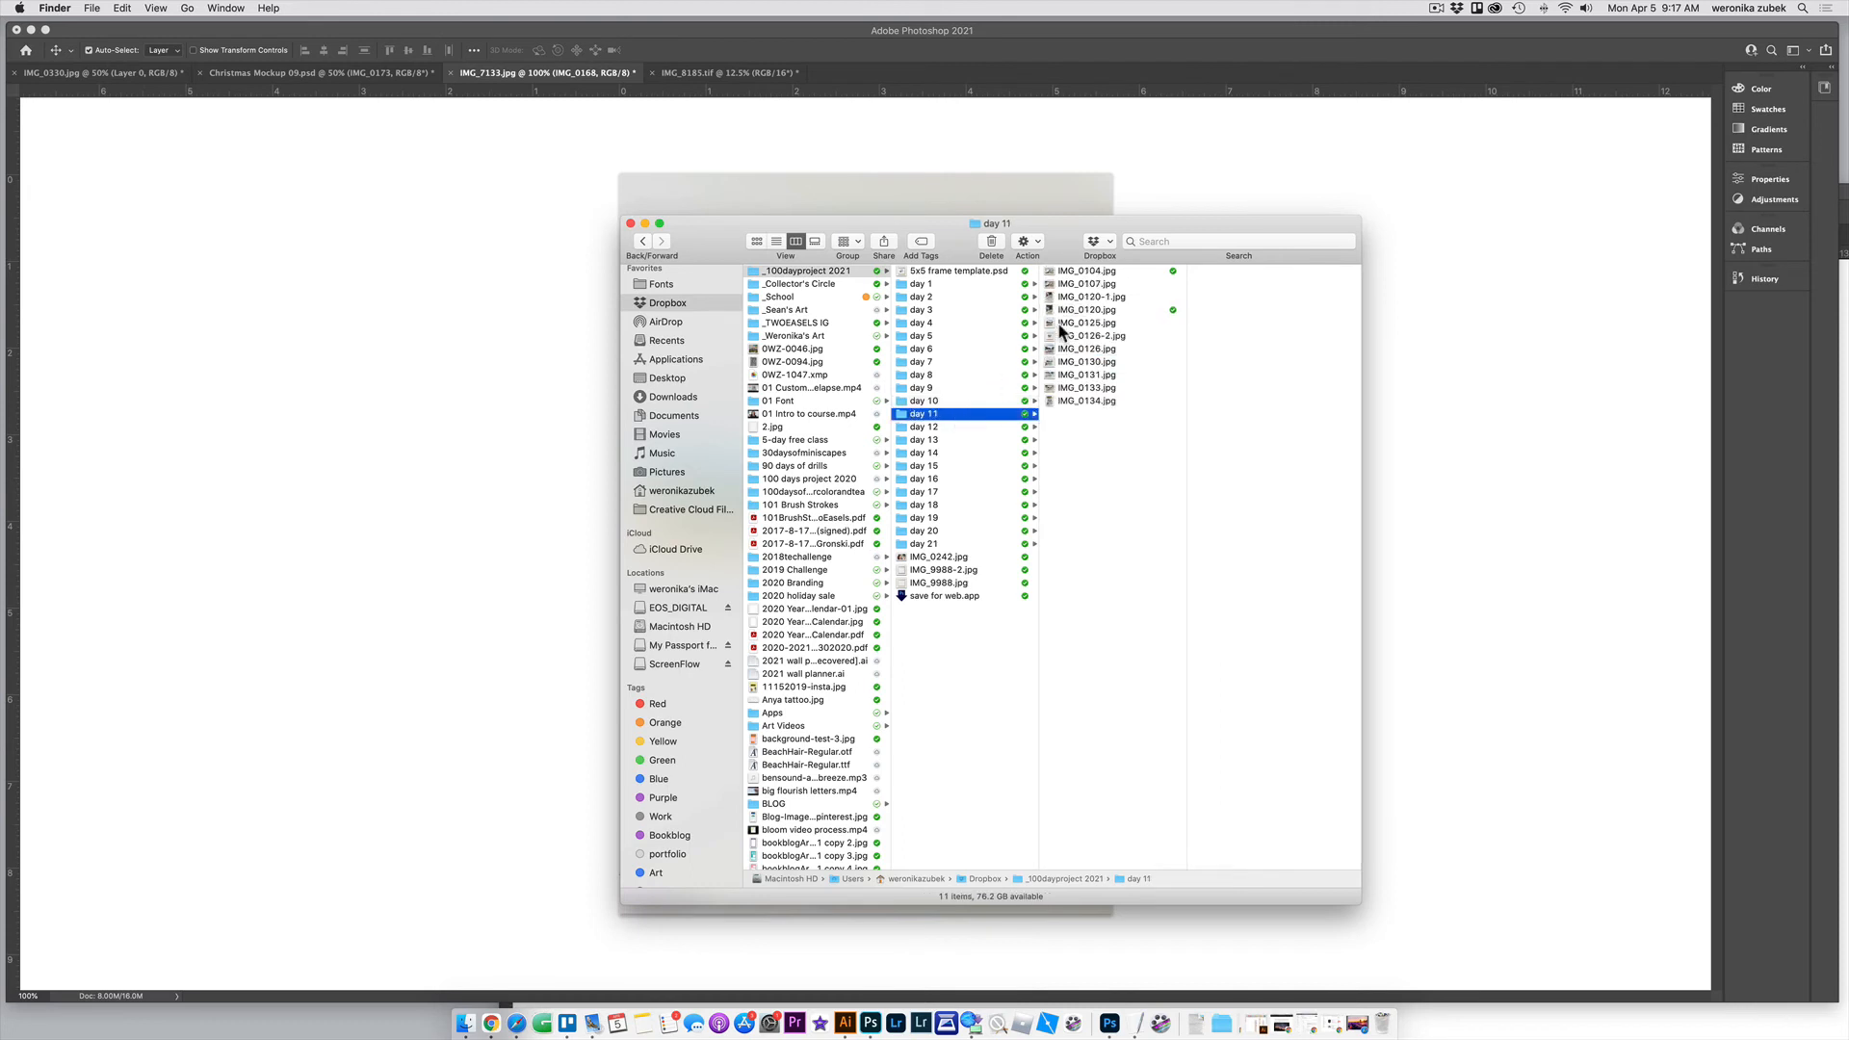
click(1086, 349)
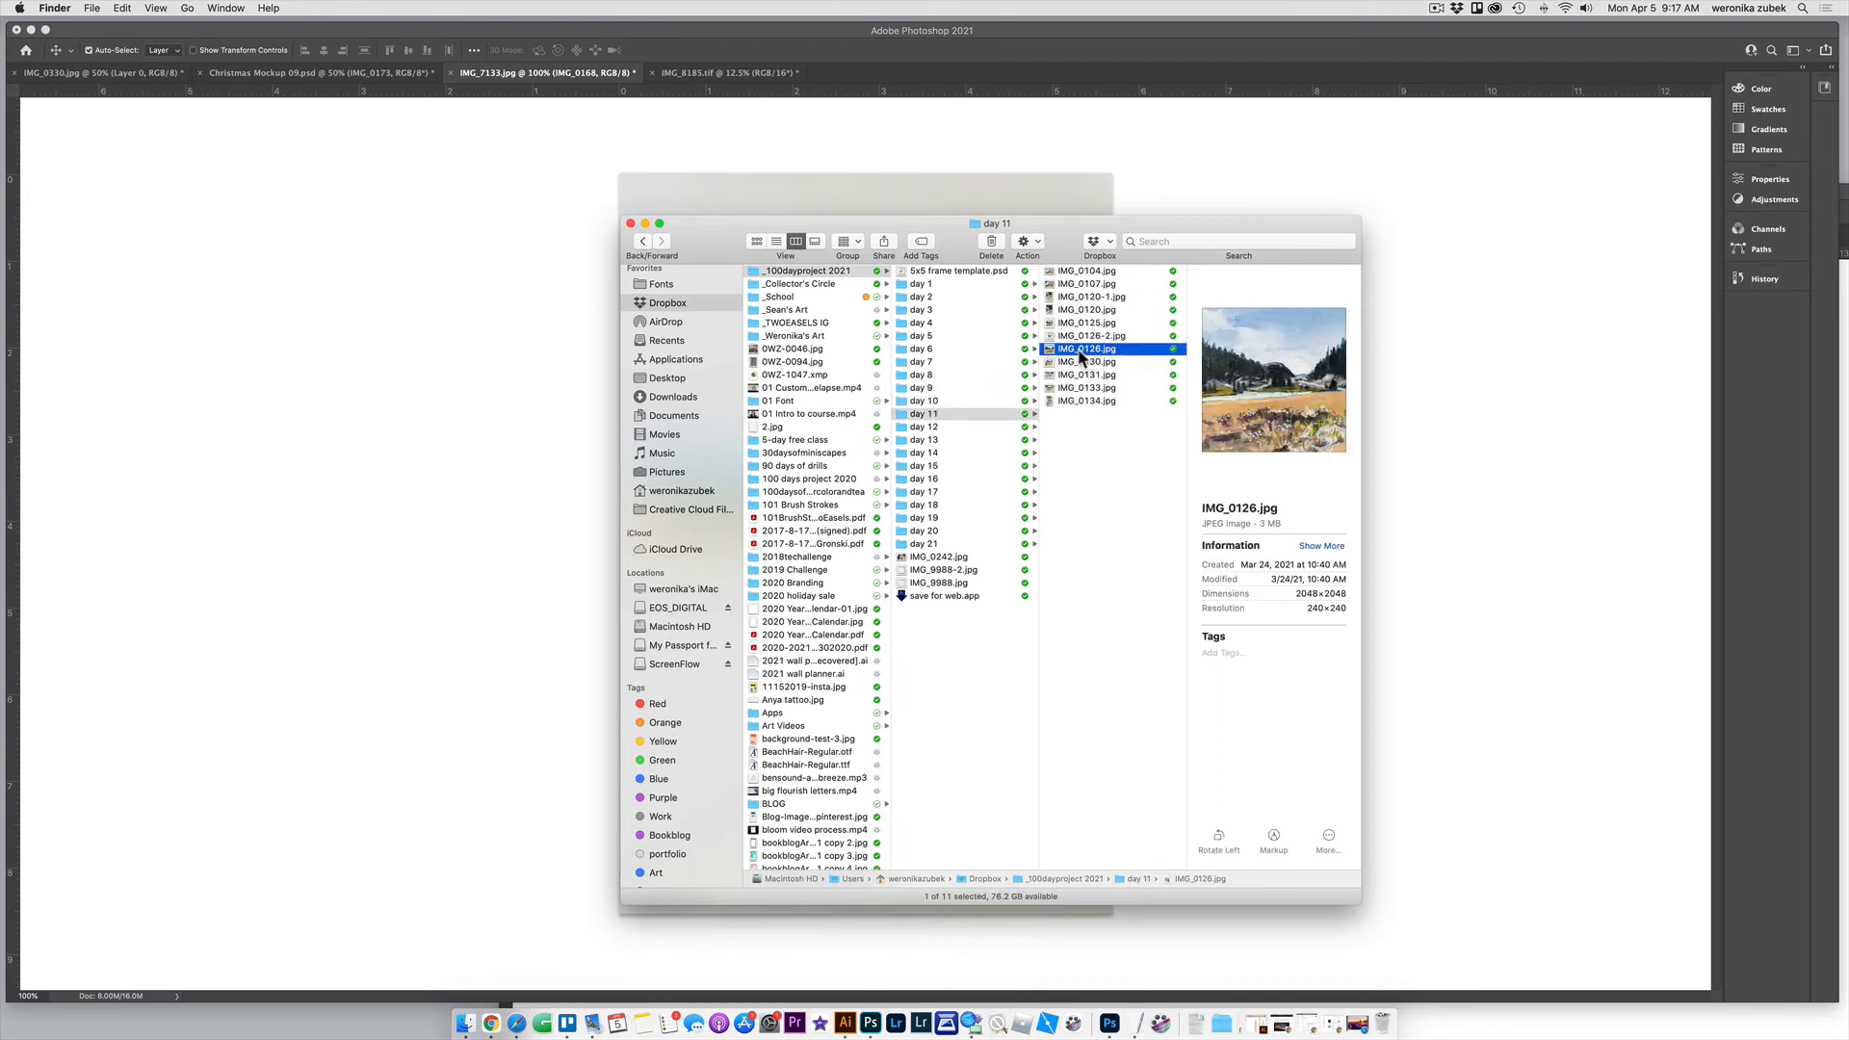
click(916, 465)
click(1088, 335)
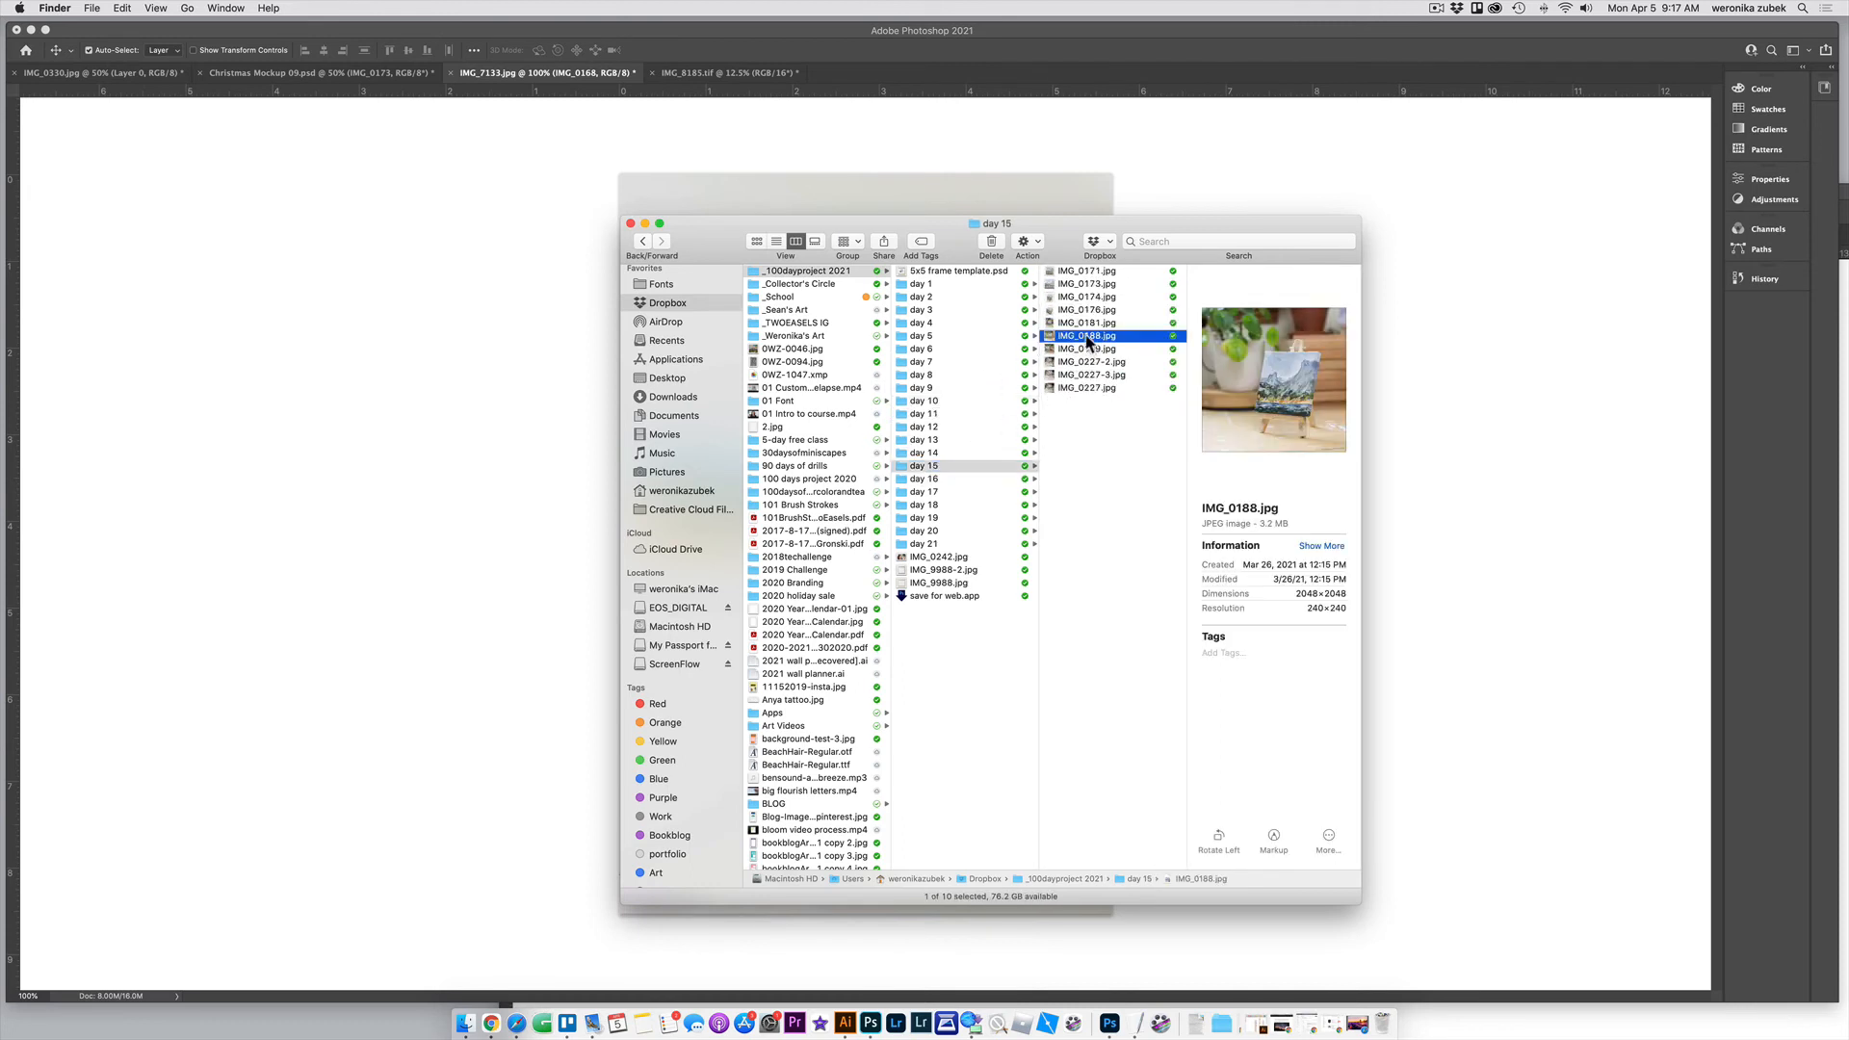
click(1081, 312)
drag(1083, 309, 576, 406)
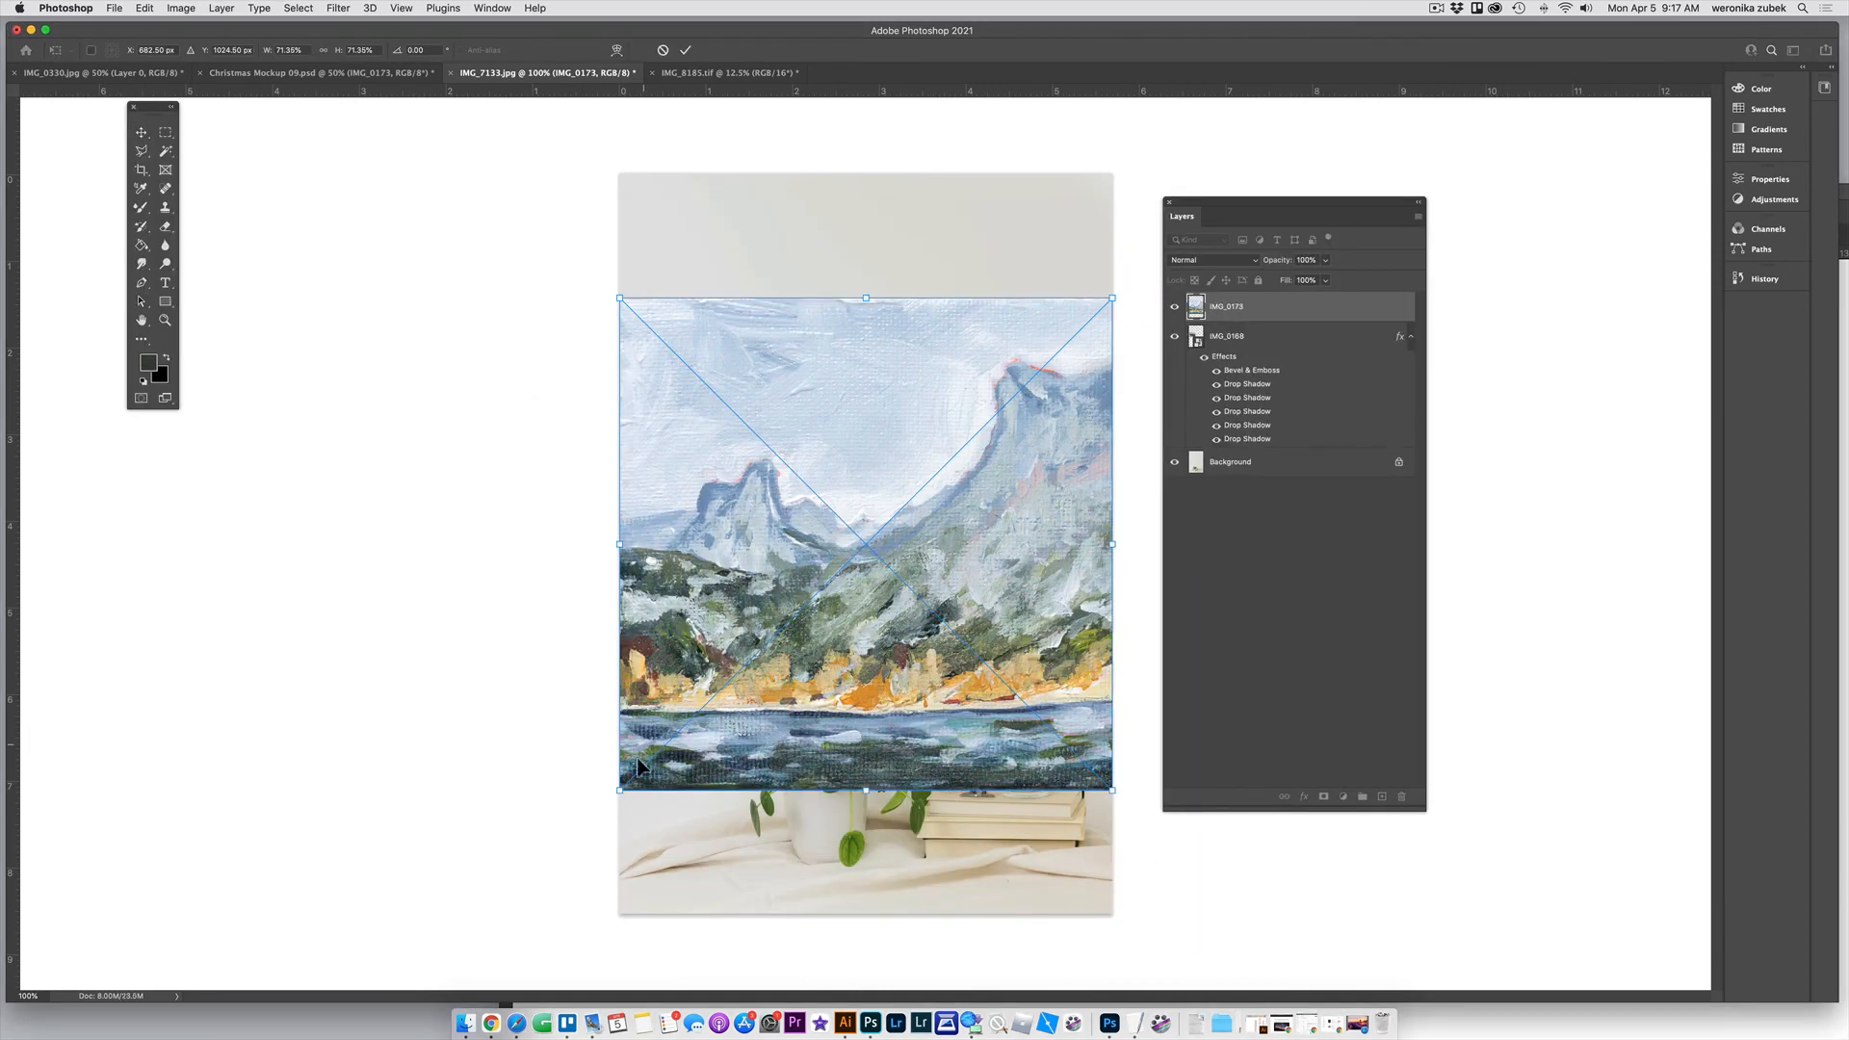
mouse_move(619, 791)
mouse_down()
mouse_move(814, 536)
mouse_move(889, 498)
mouse_up()
drag(998, 429, 971, 477)
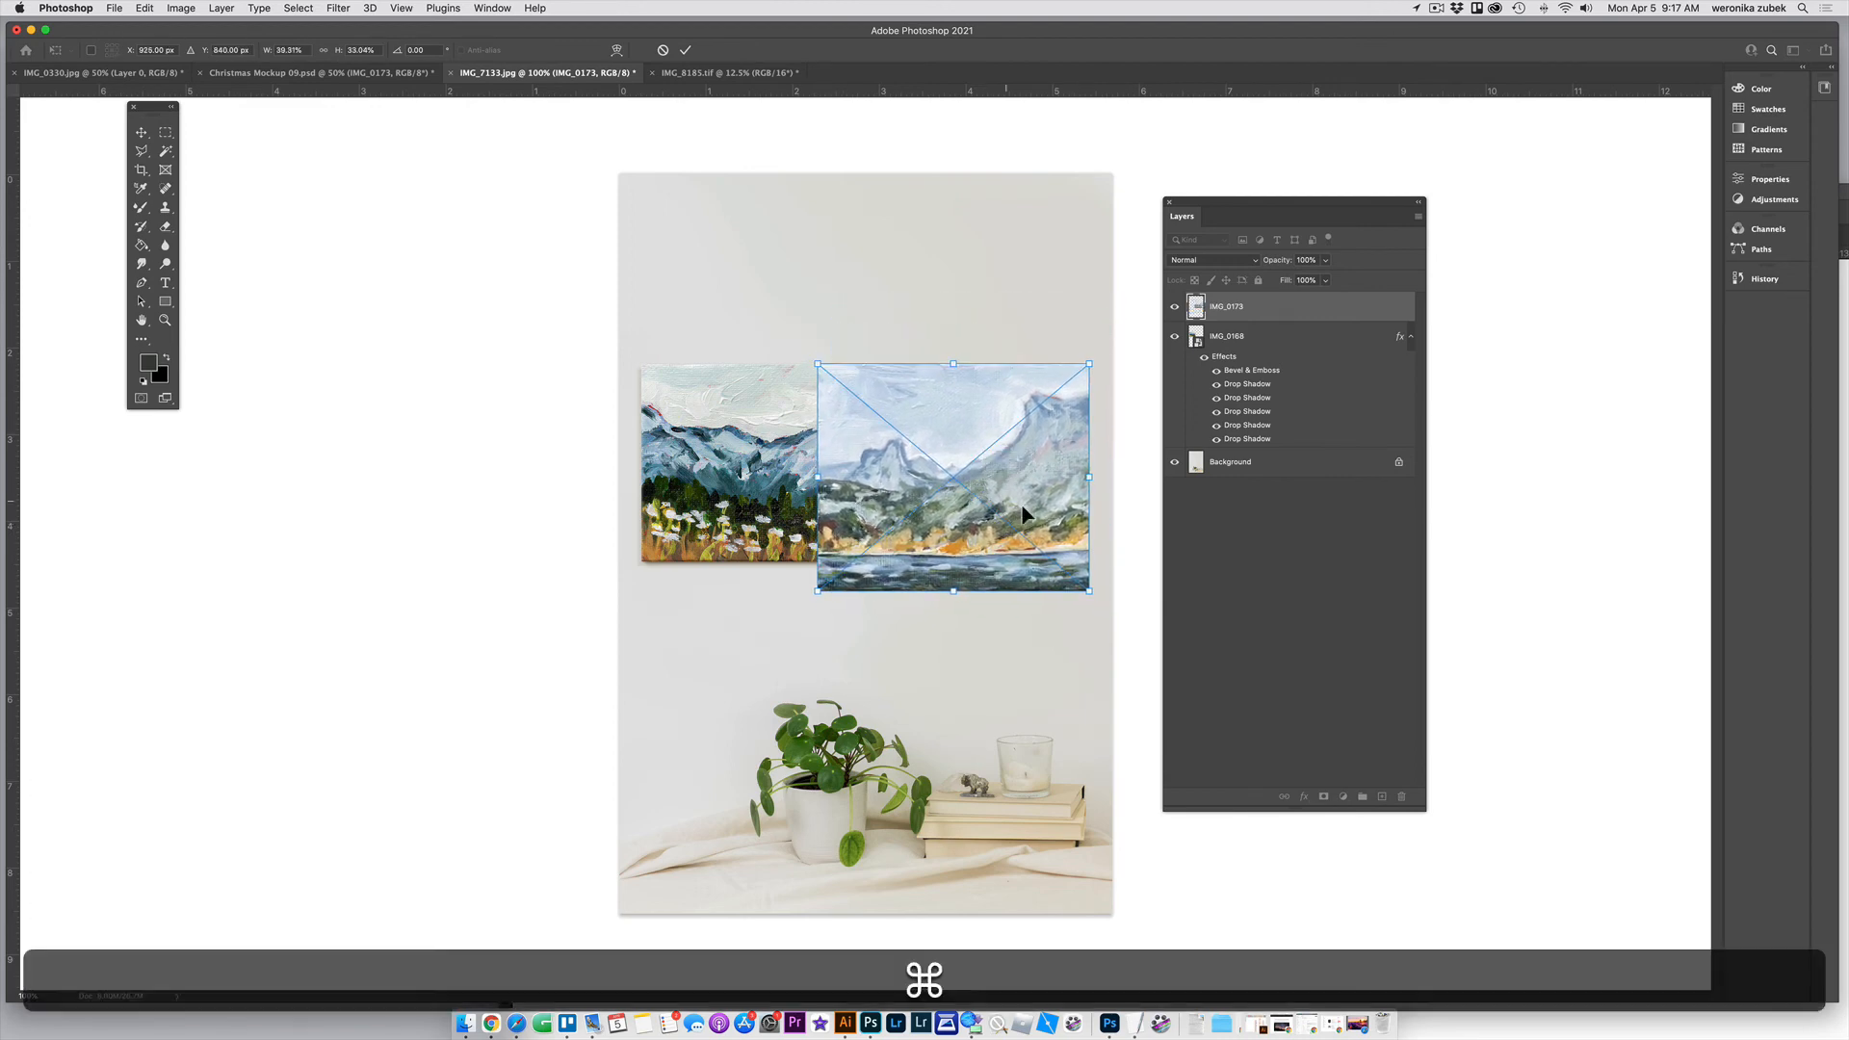
key(super+z)
key(super+z)
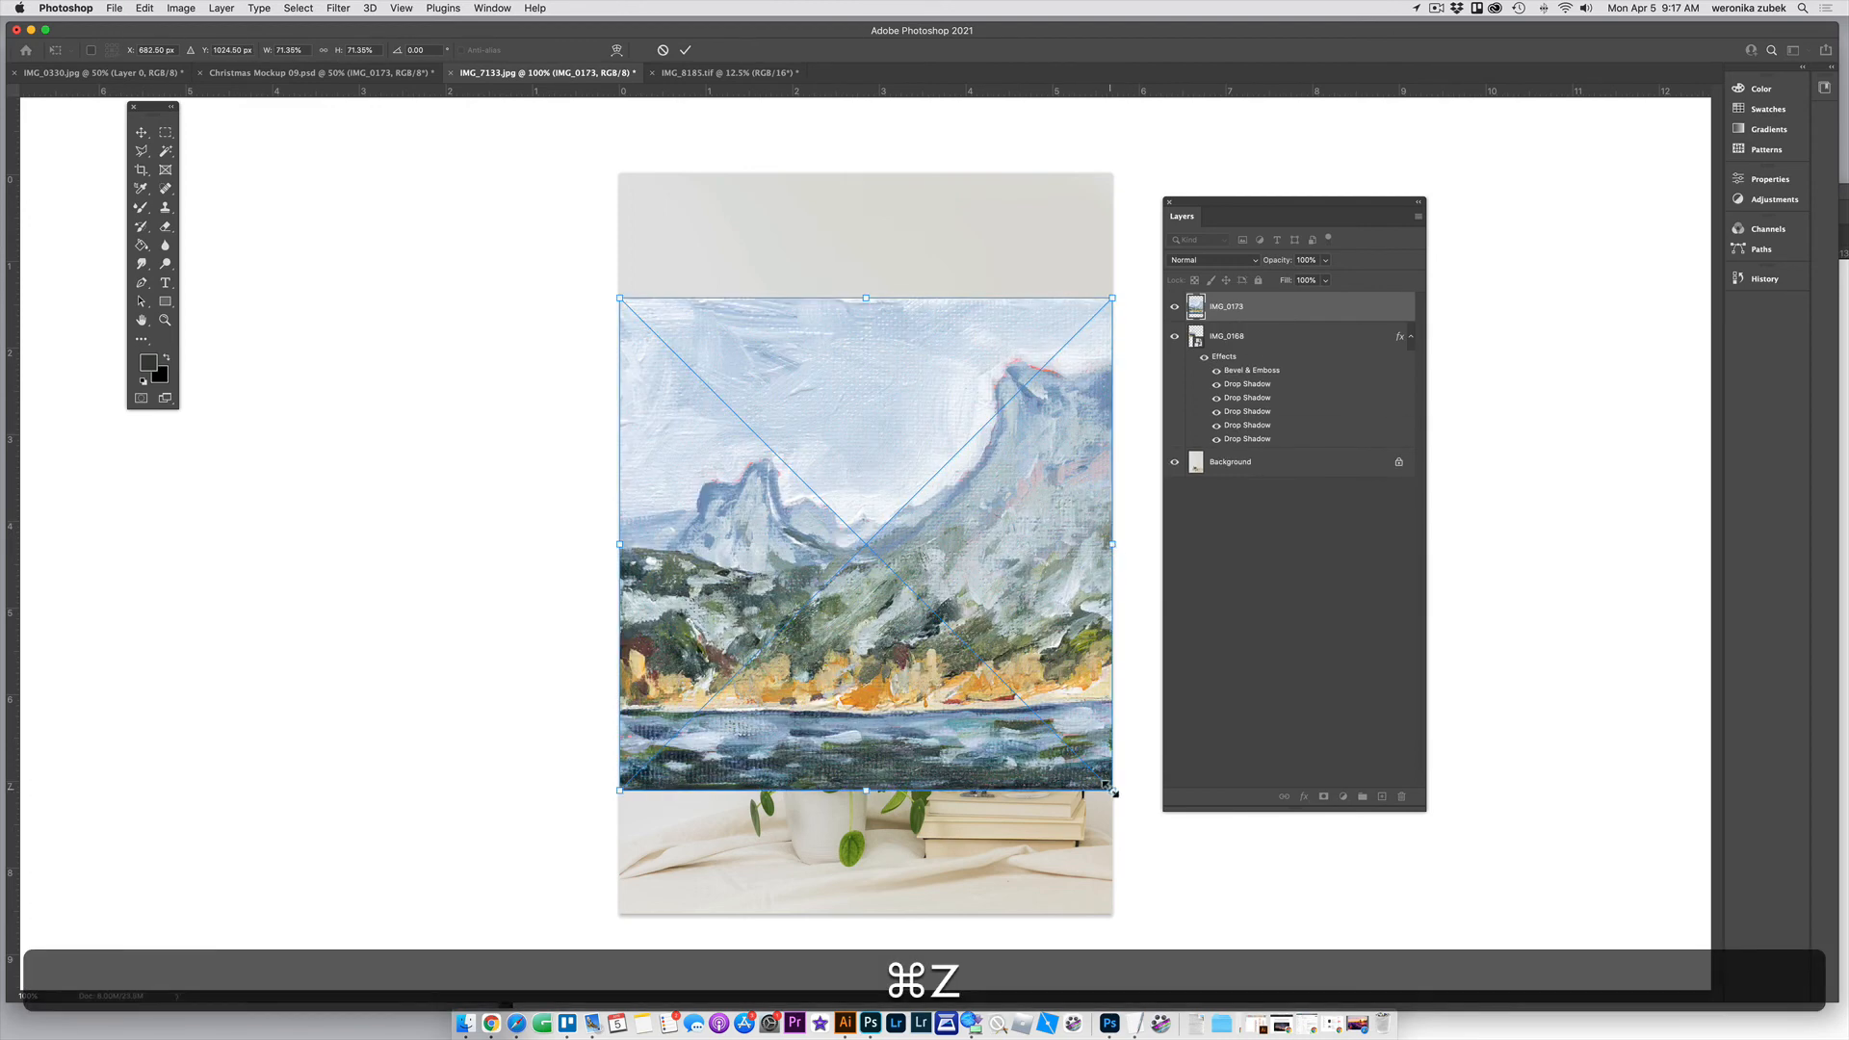
Scale the mountain-lake painting proportionally to about 28.6% so its height matches the first painting
mouse_move(1112, 789)
mouse_down()
mouse_move(1035, 679)
mouse_move(845, 554)
mouse_up()
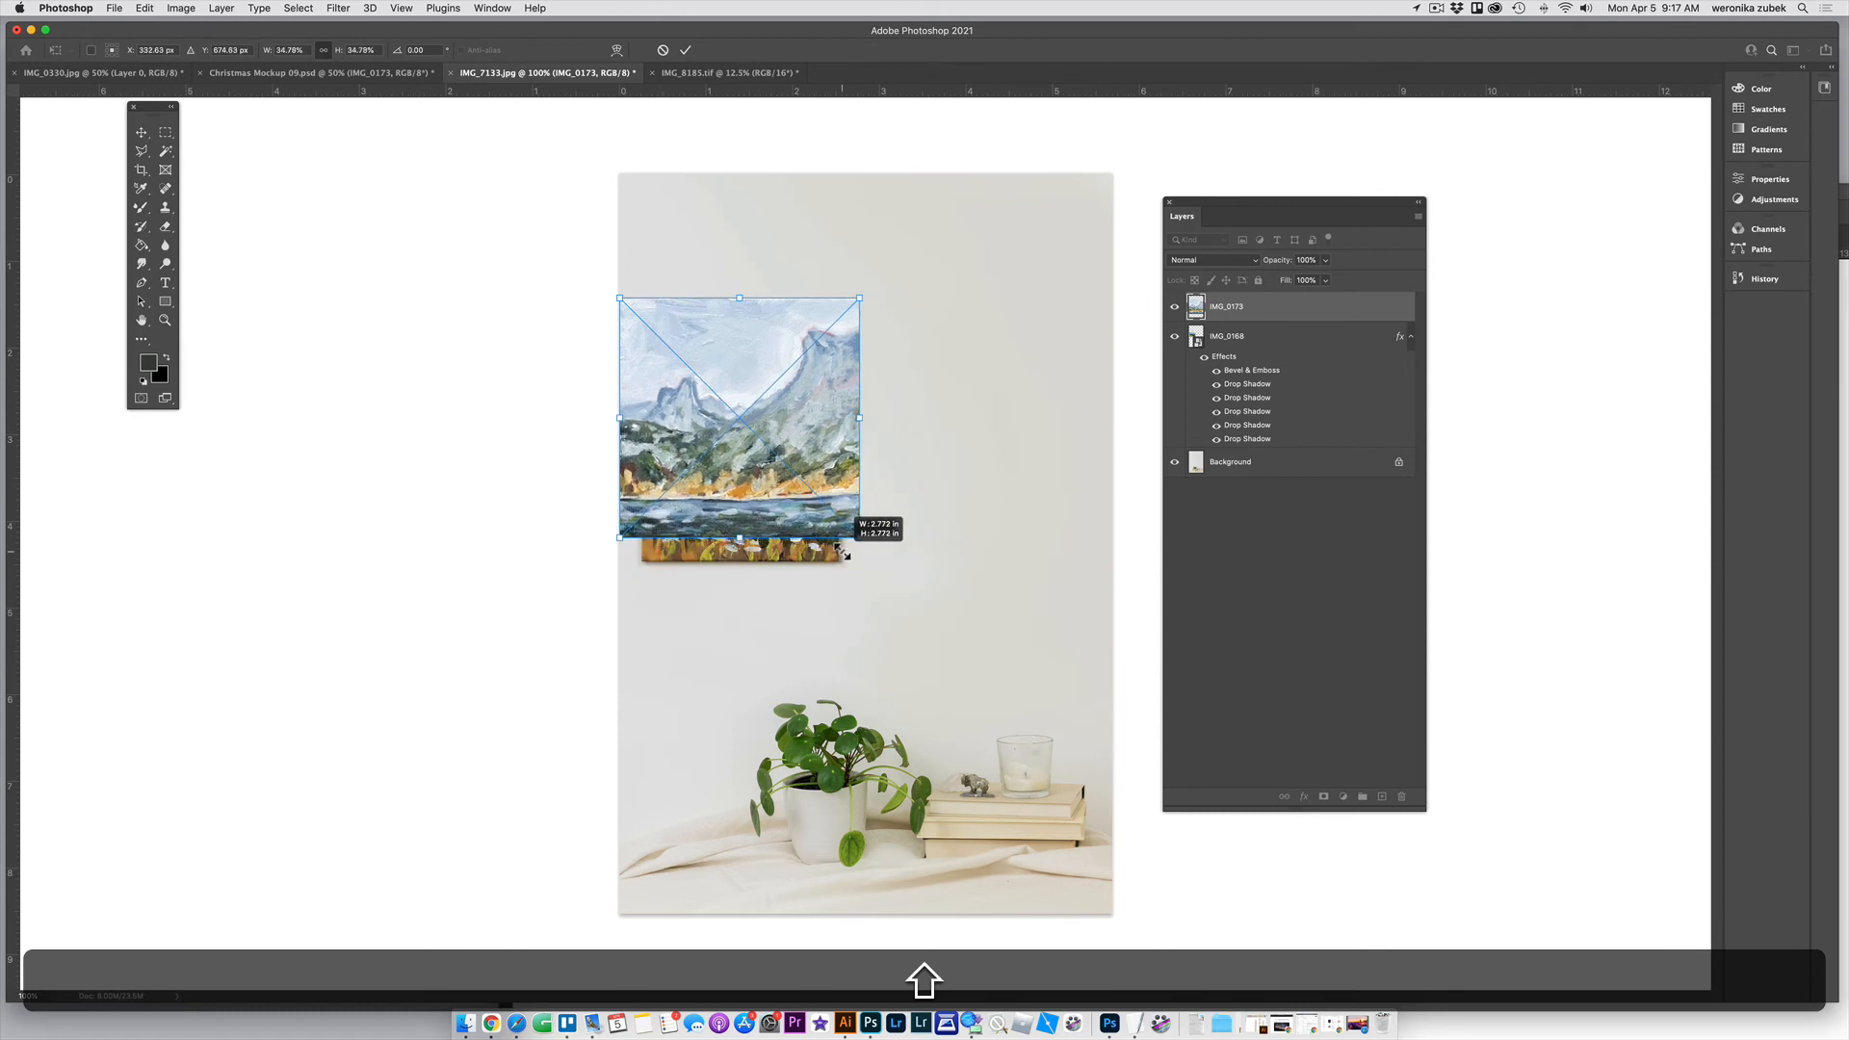
drag(811, 447, 901, 471)
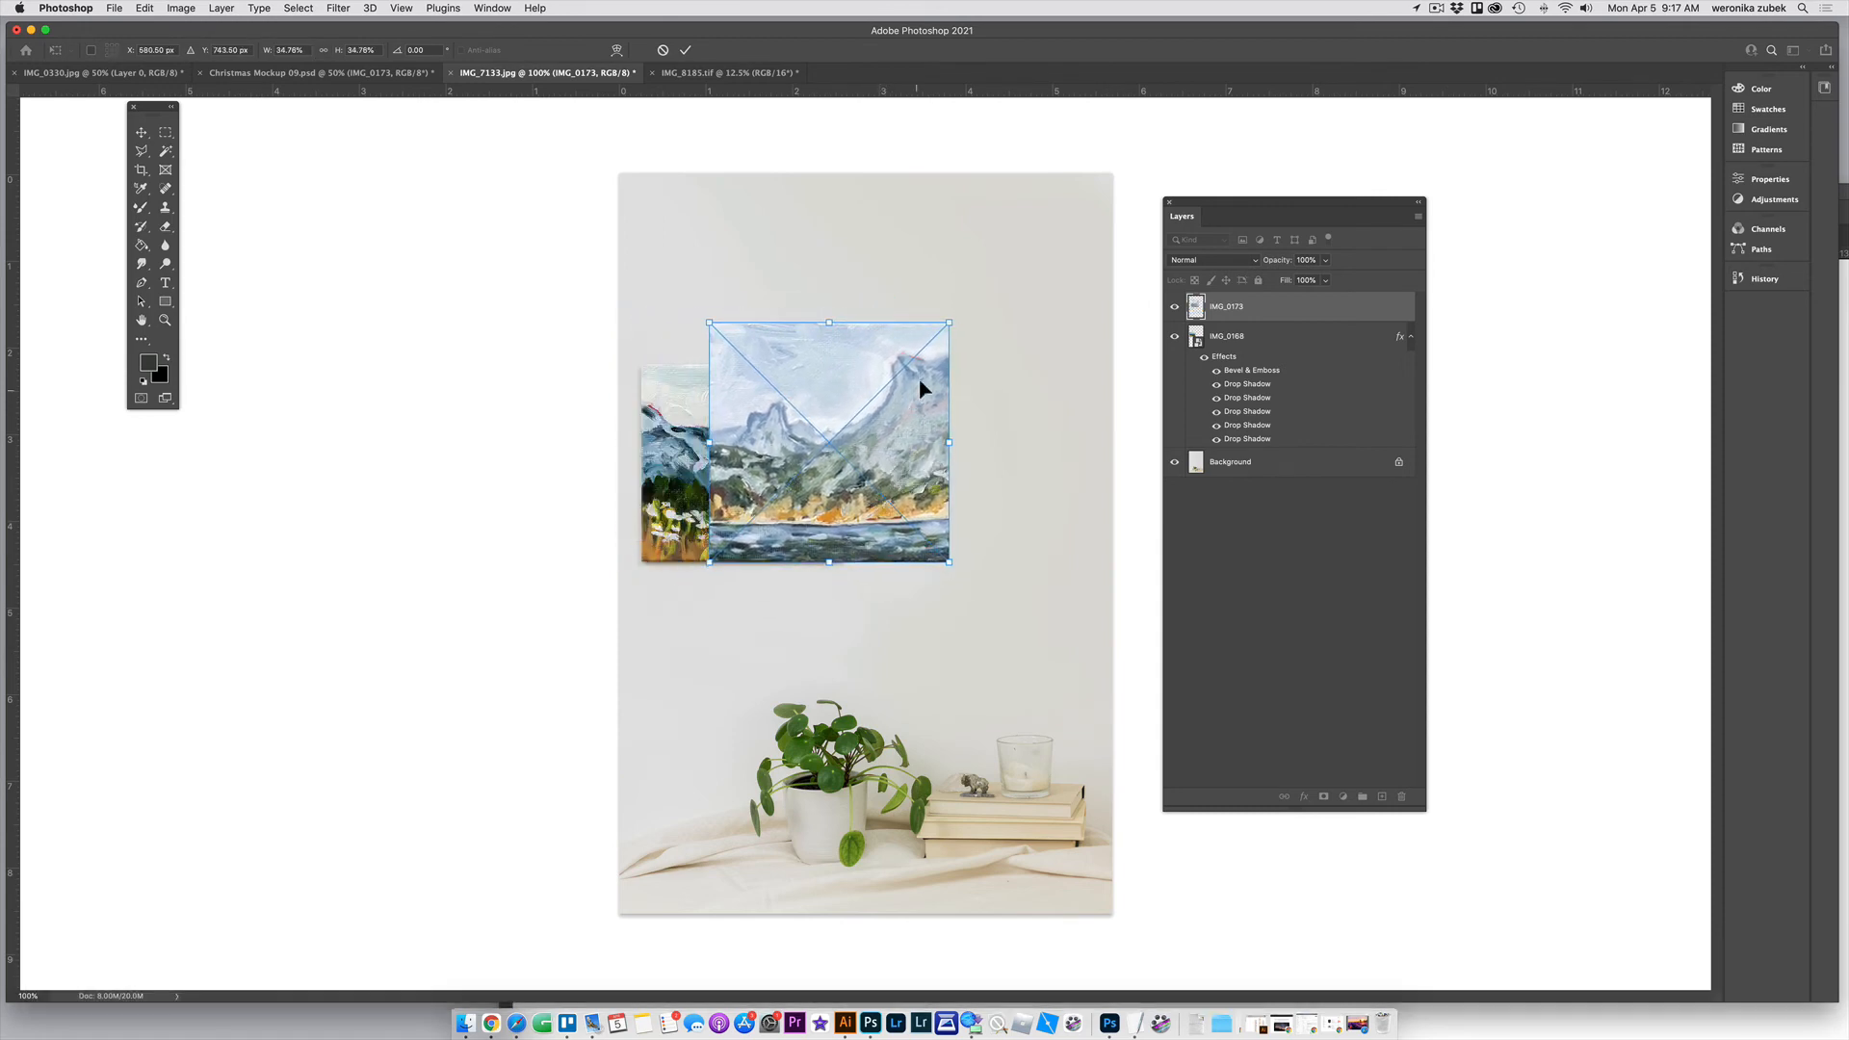
drag(952, 321, 915, 369)
key(super+shift+equal)
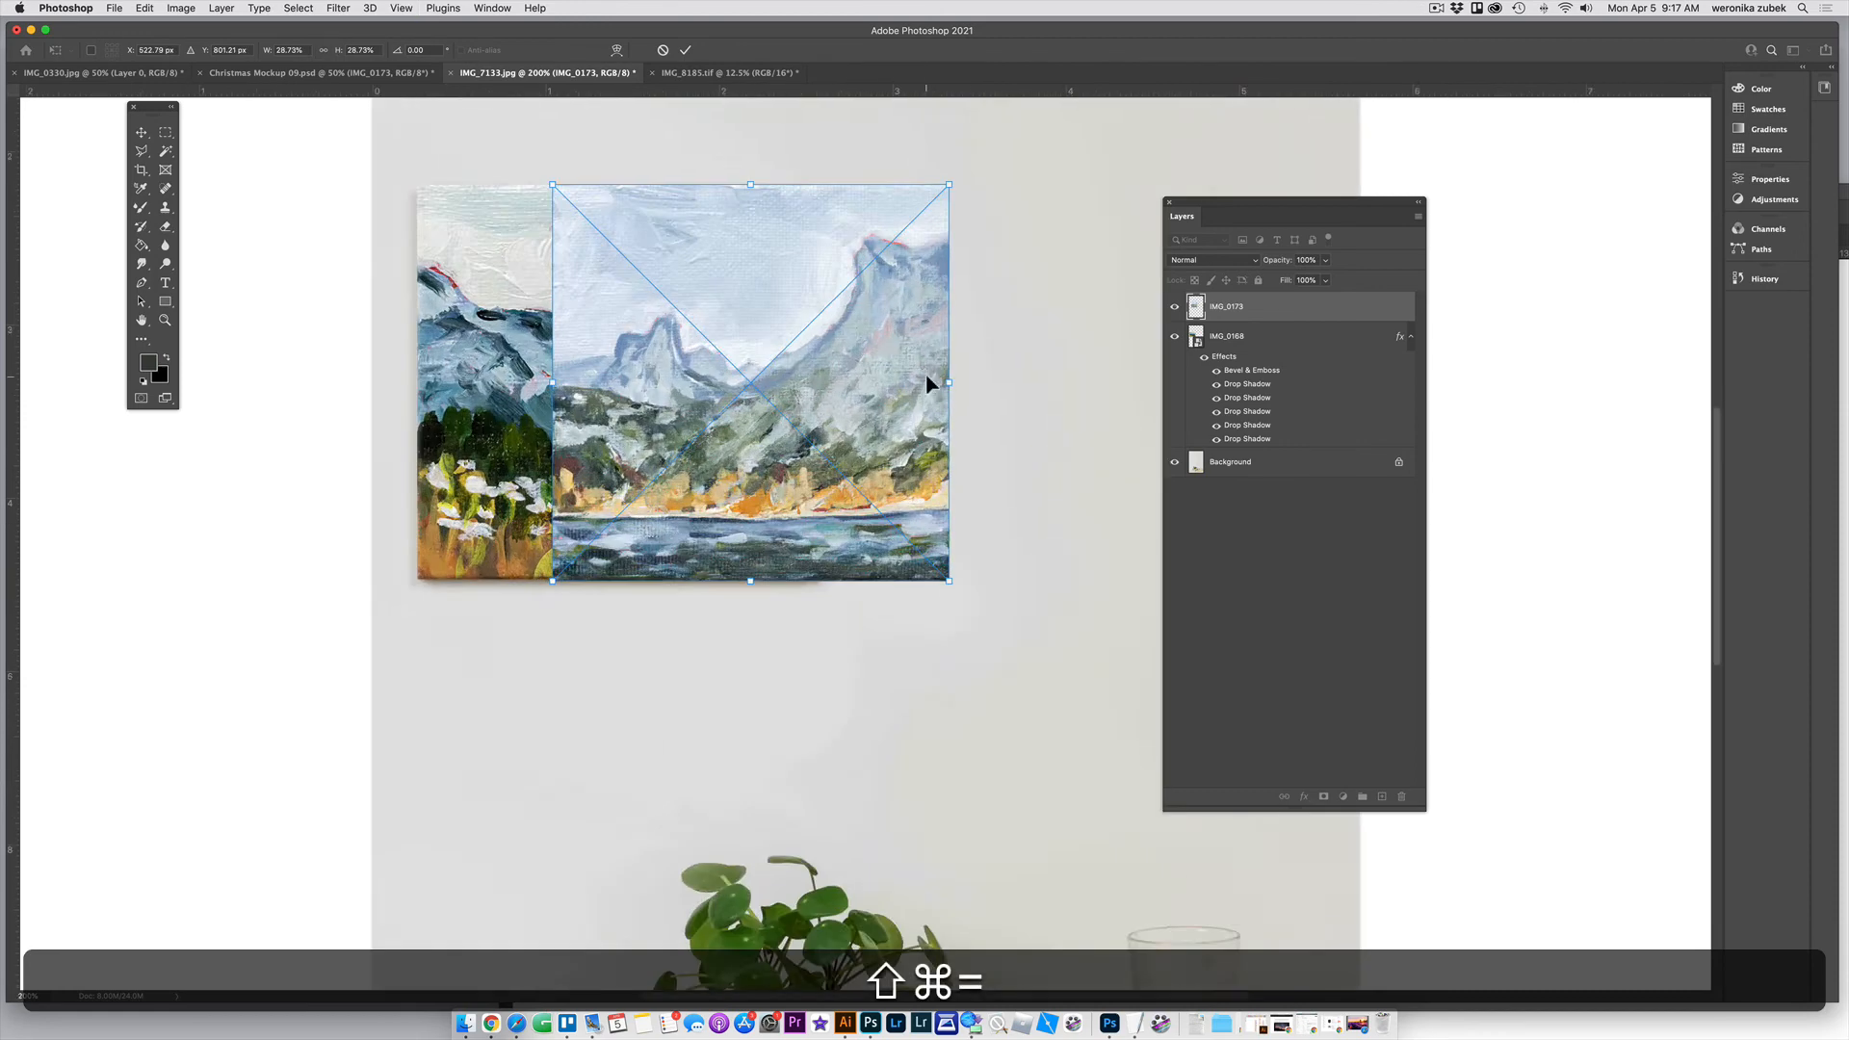
key(super+equal)
key(super+minus)
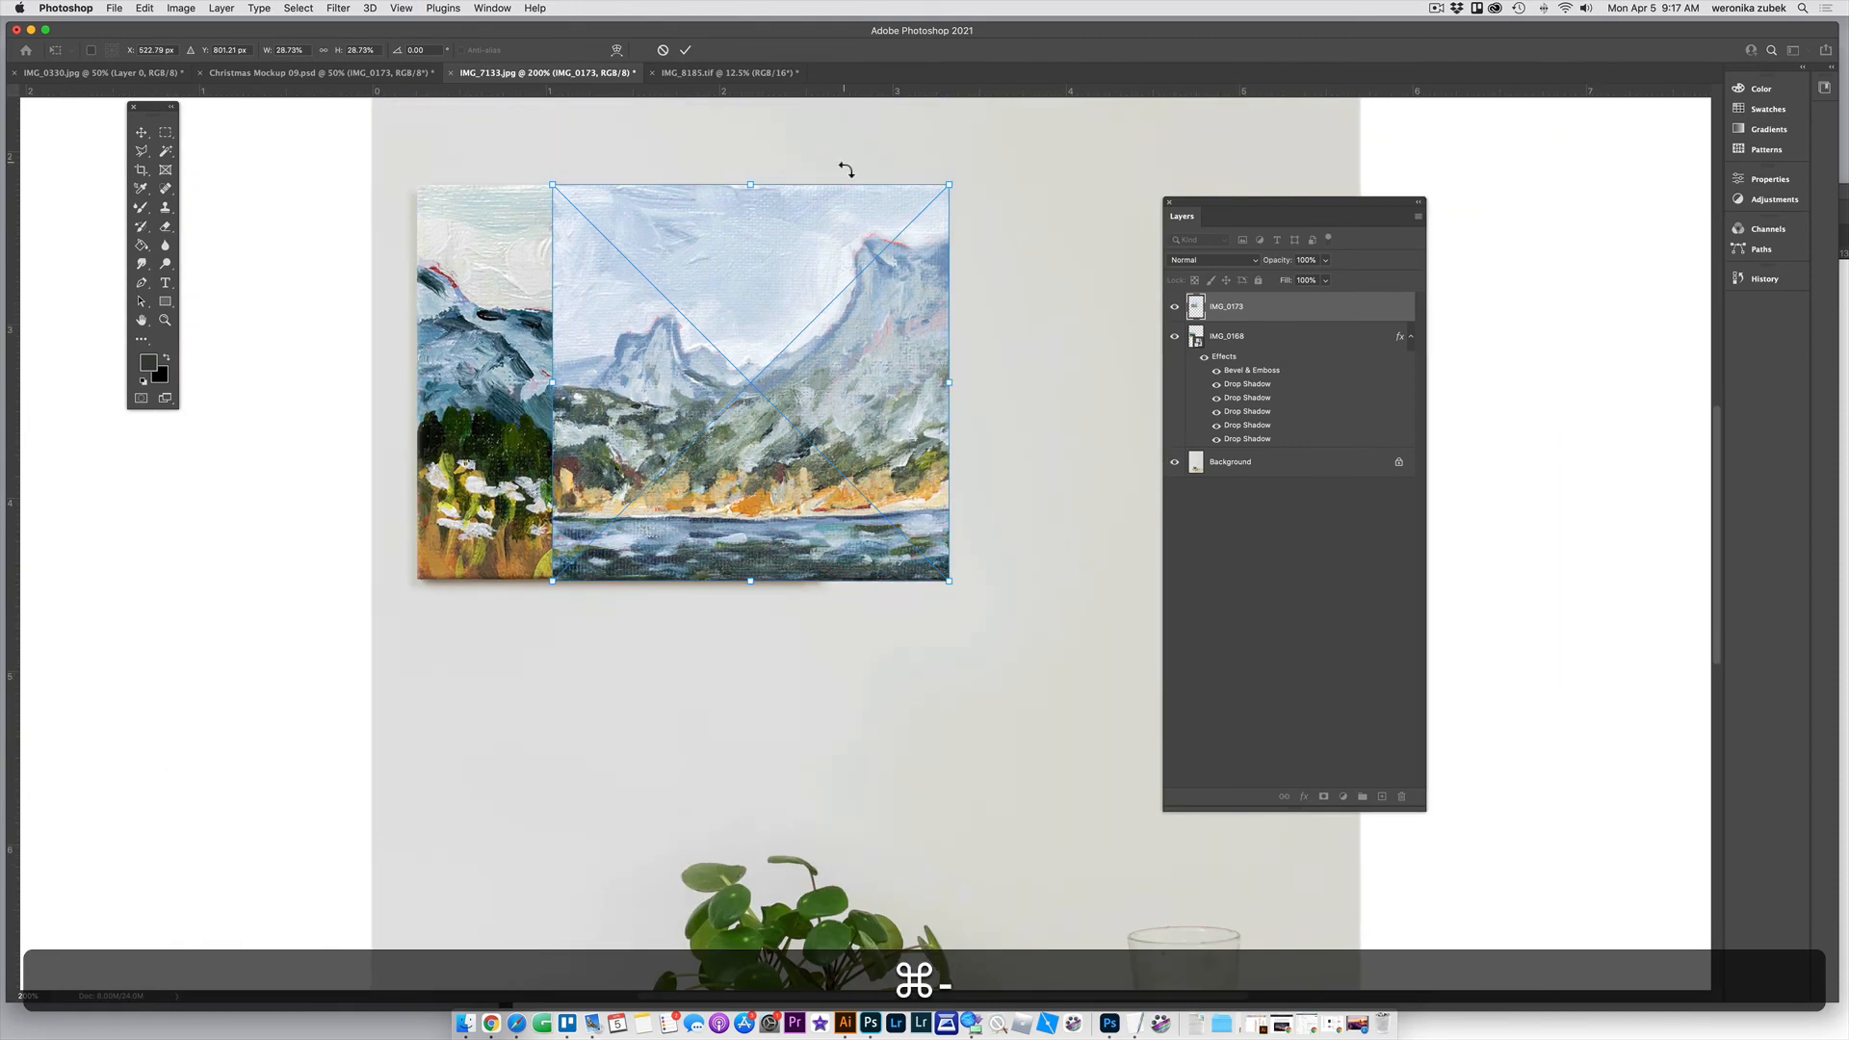
drag(950, 185, 947, 187)
Position the second painting to the right of the first, aligned with its top edge, and commit the placement
drag(782, 278, 1013, 282)
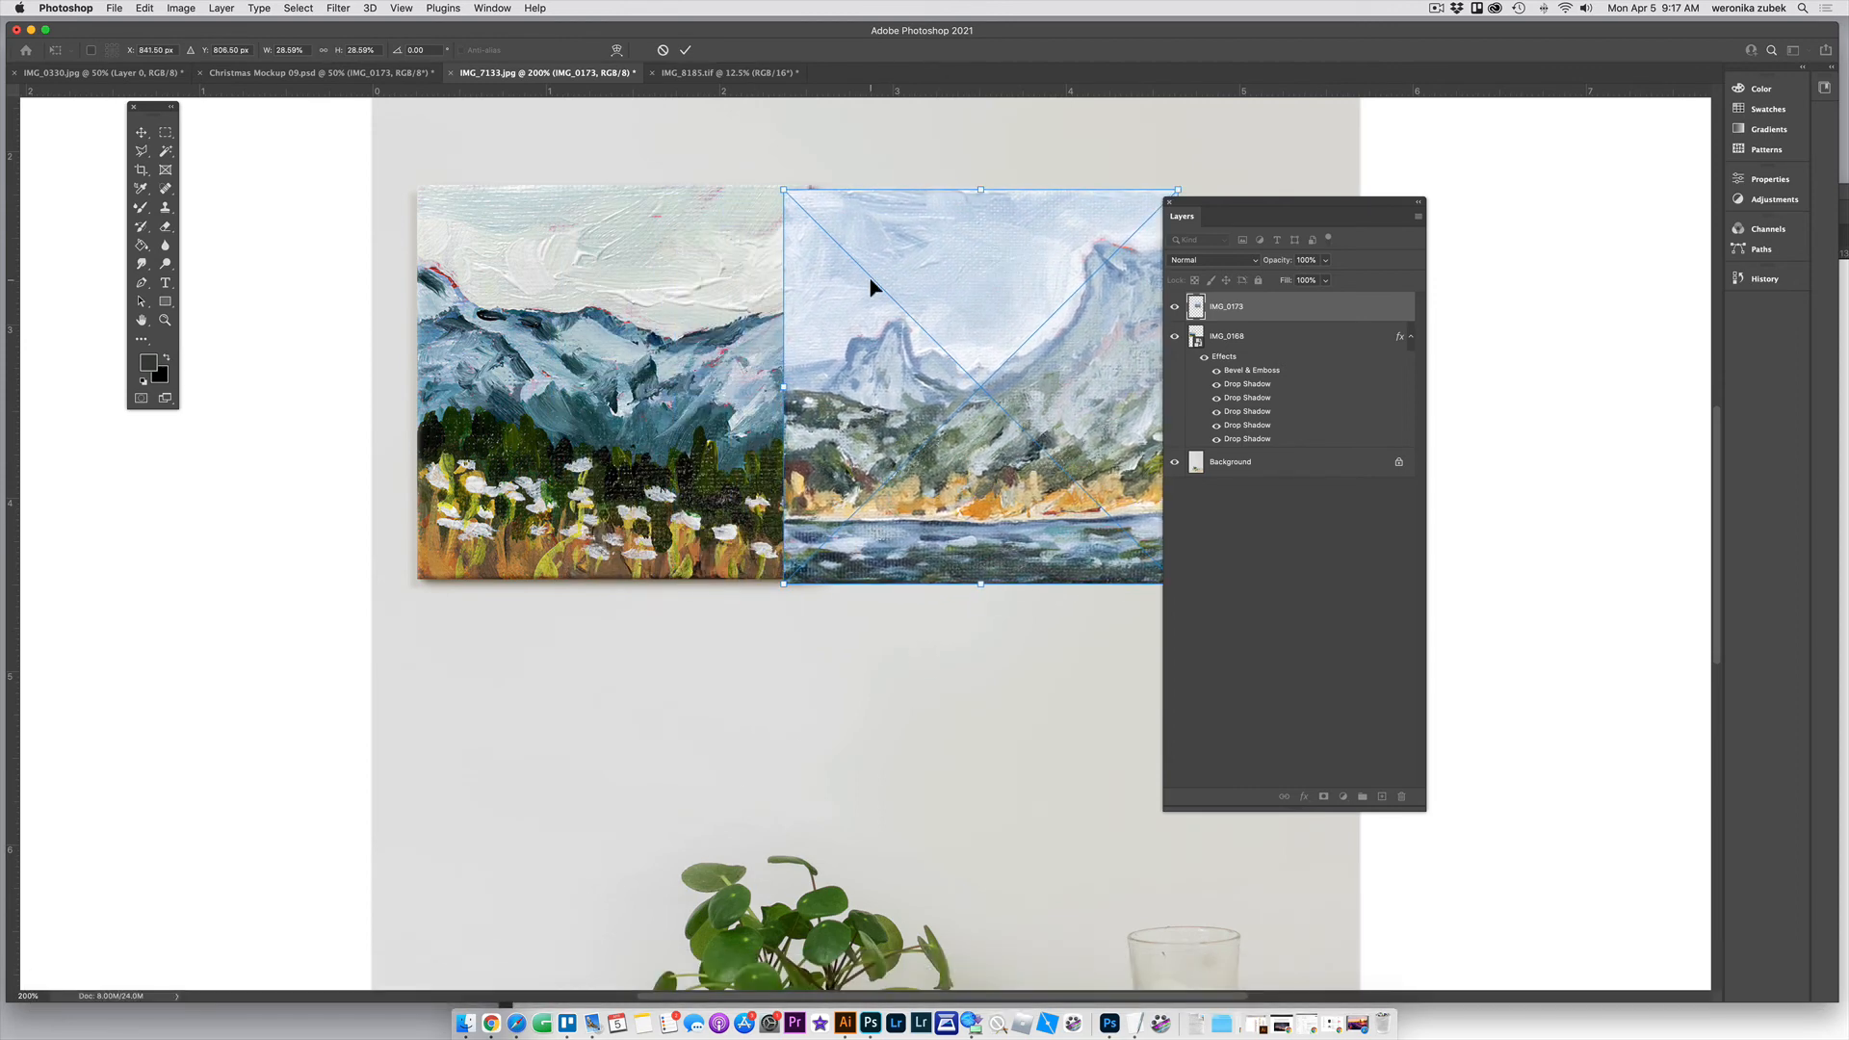
key(super+minus)
drag(881, 446, 923, 449)
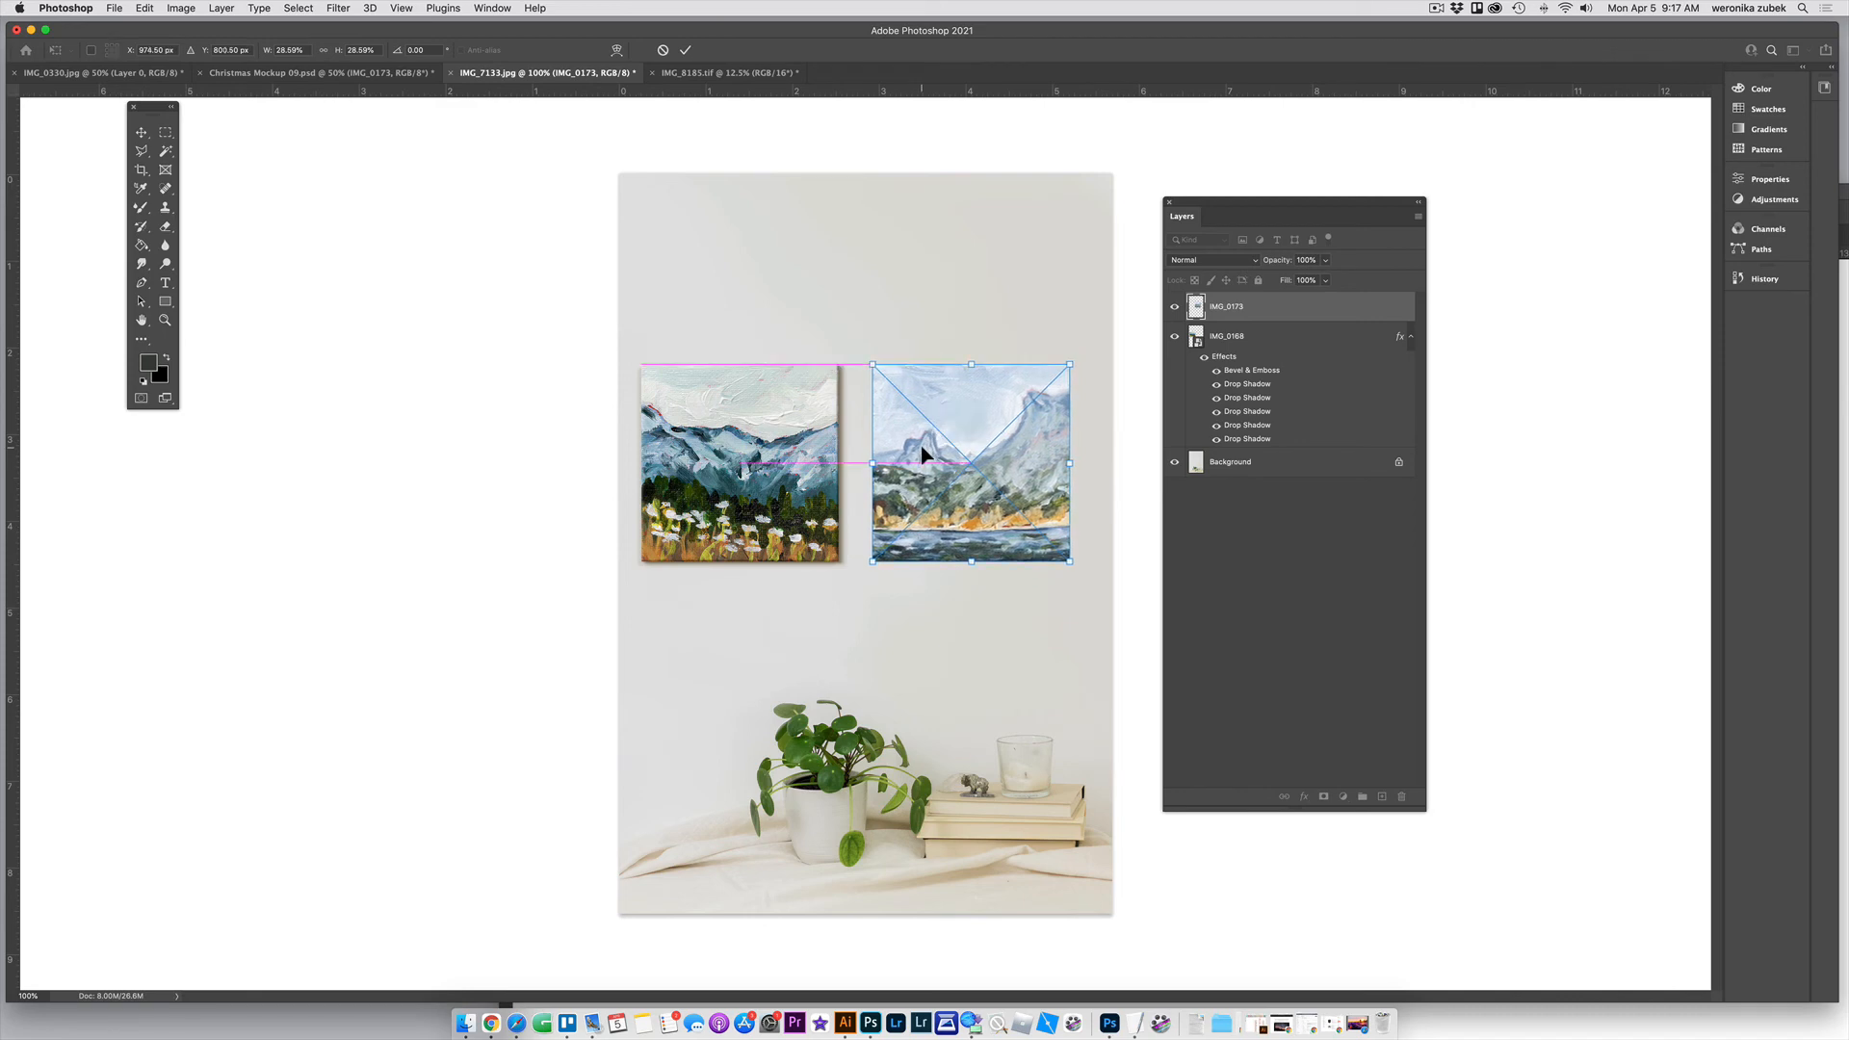
key(Return)
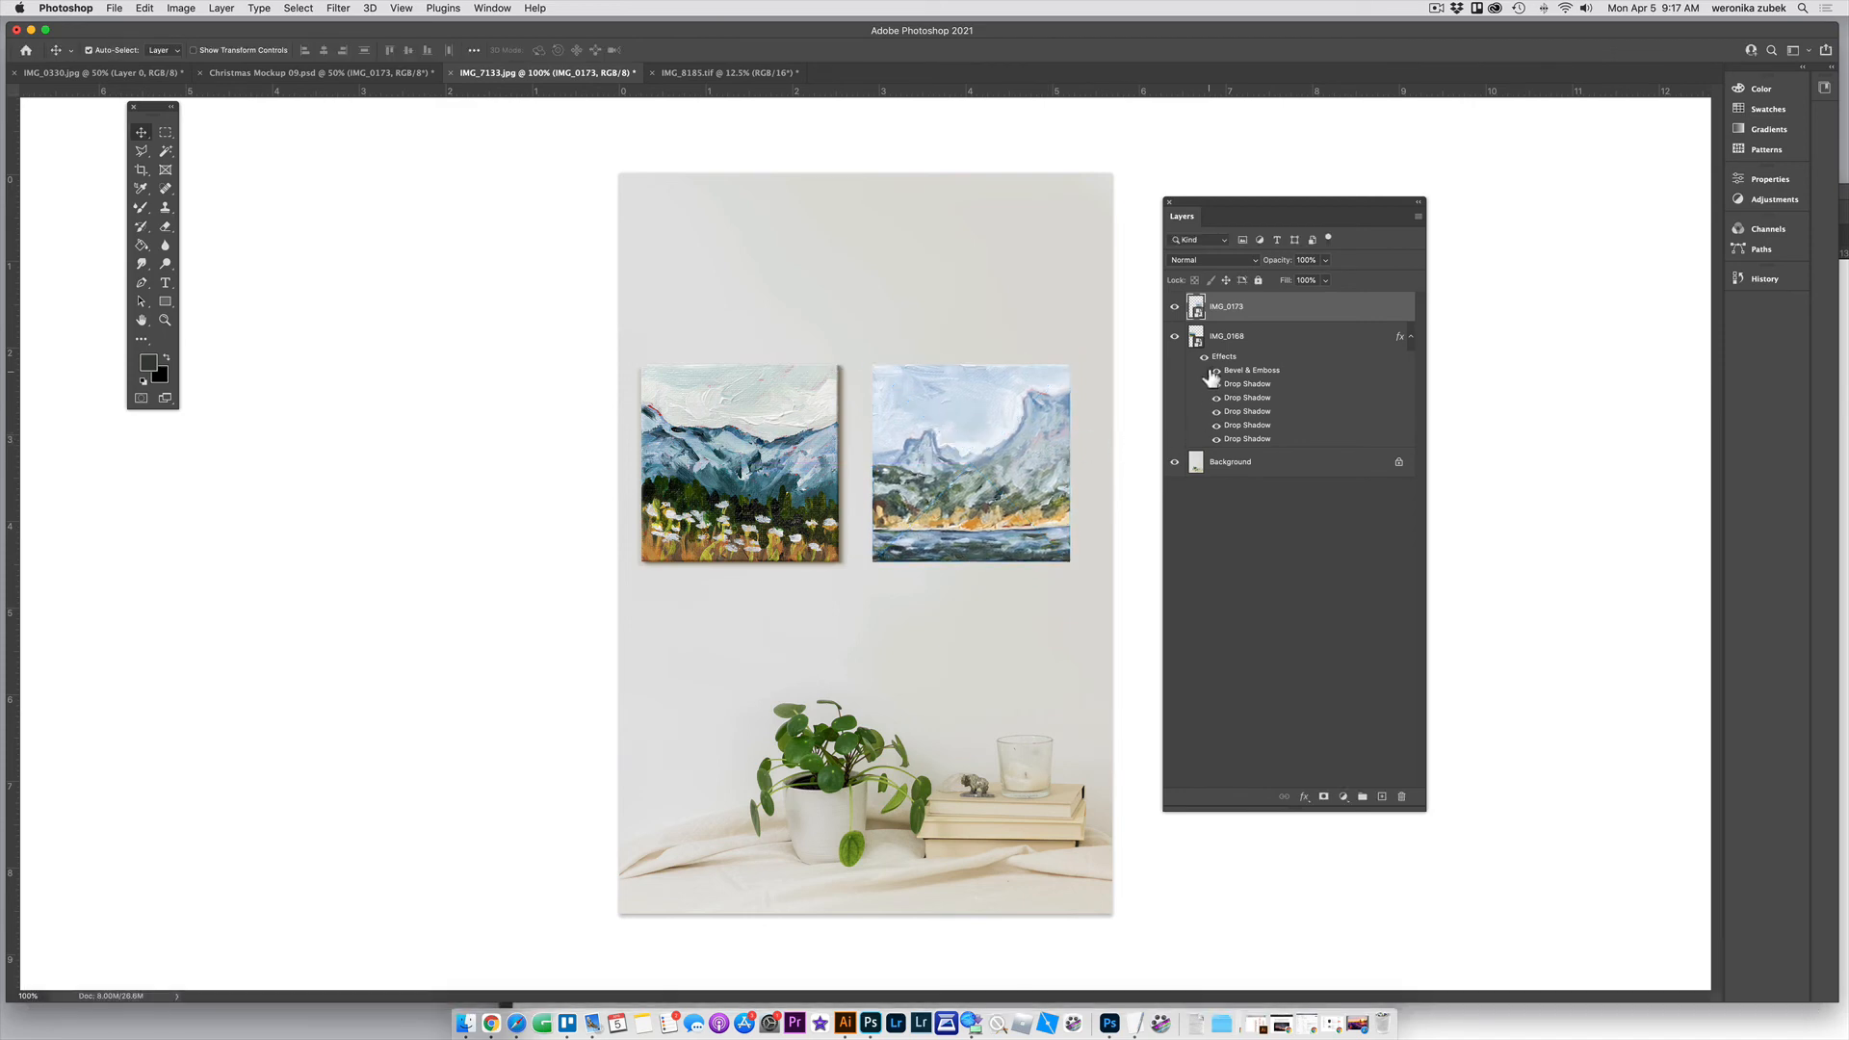
Copy all layer effects from the IMG_0168 layer onto the IMG_0173 layer
click(1303, 796)
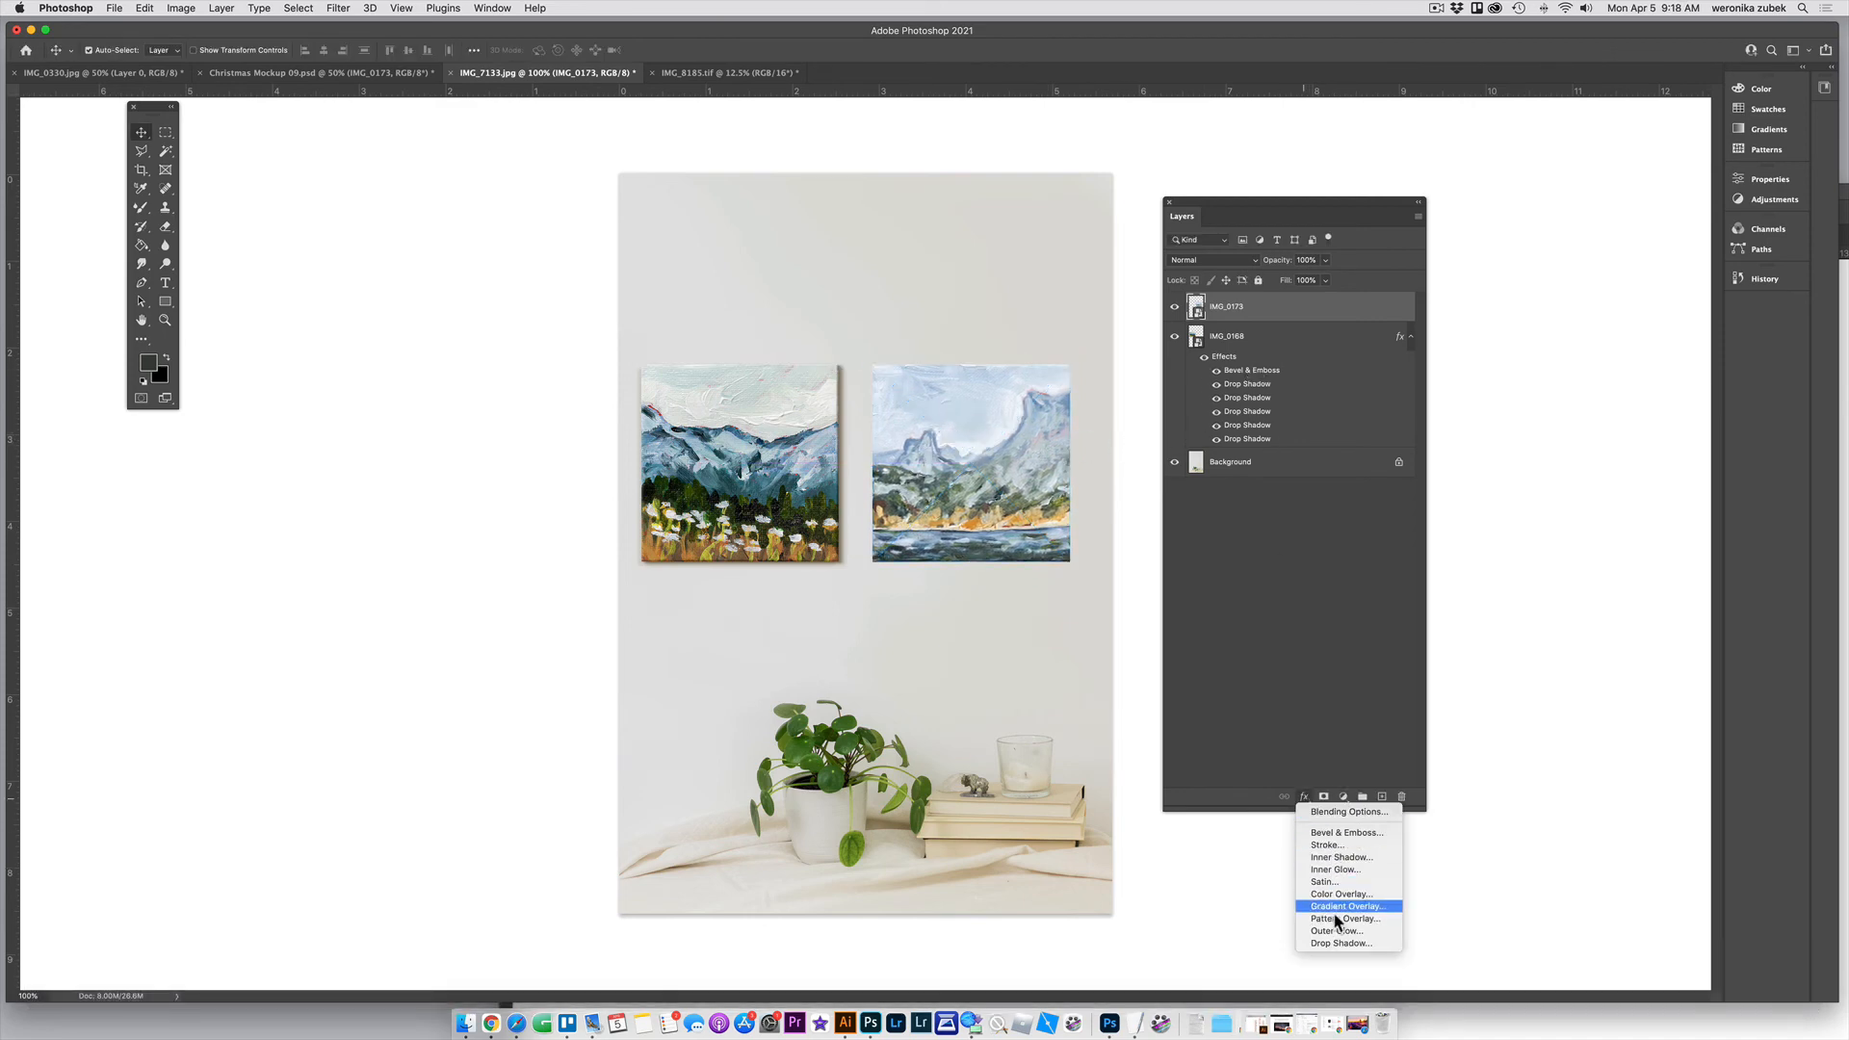
click(1236, 575)
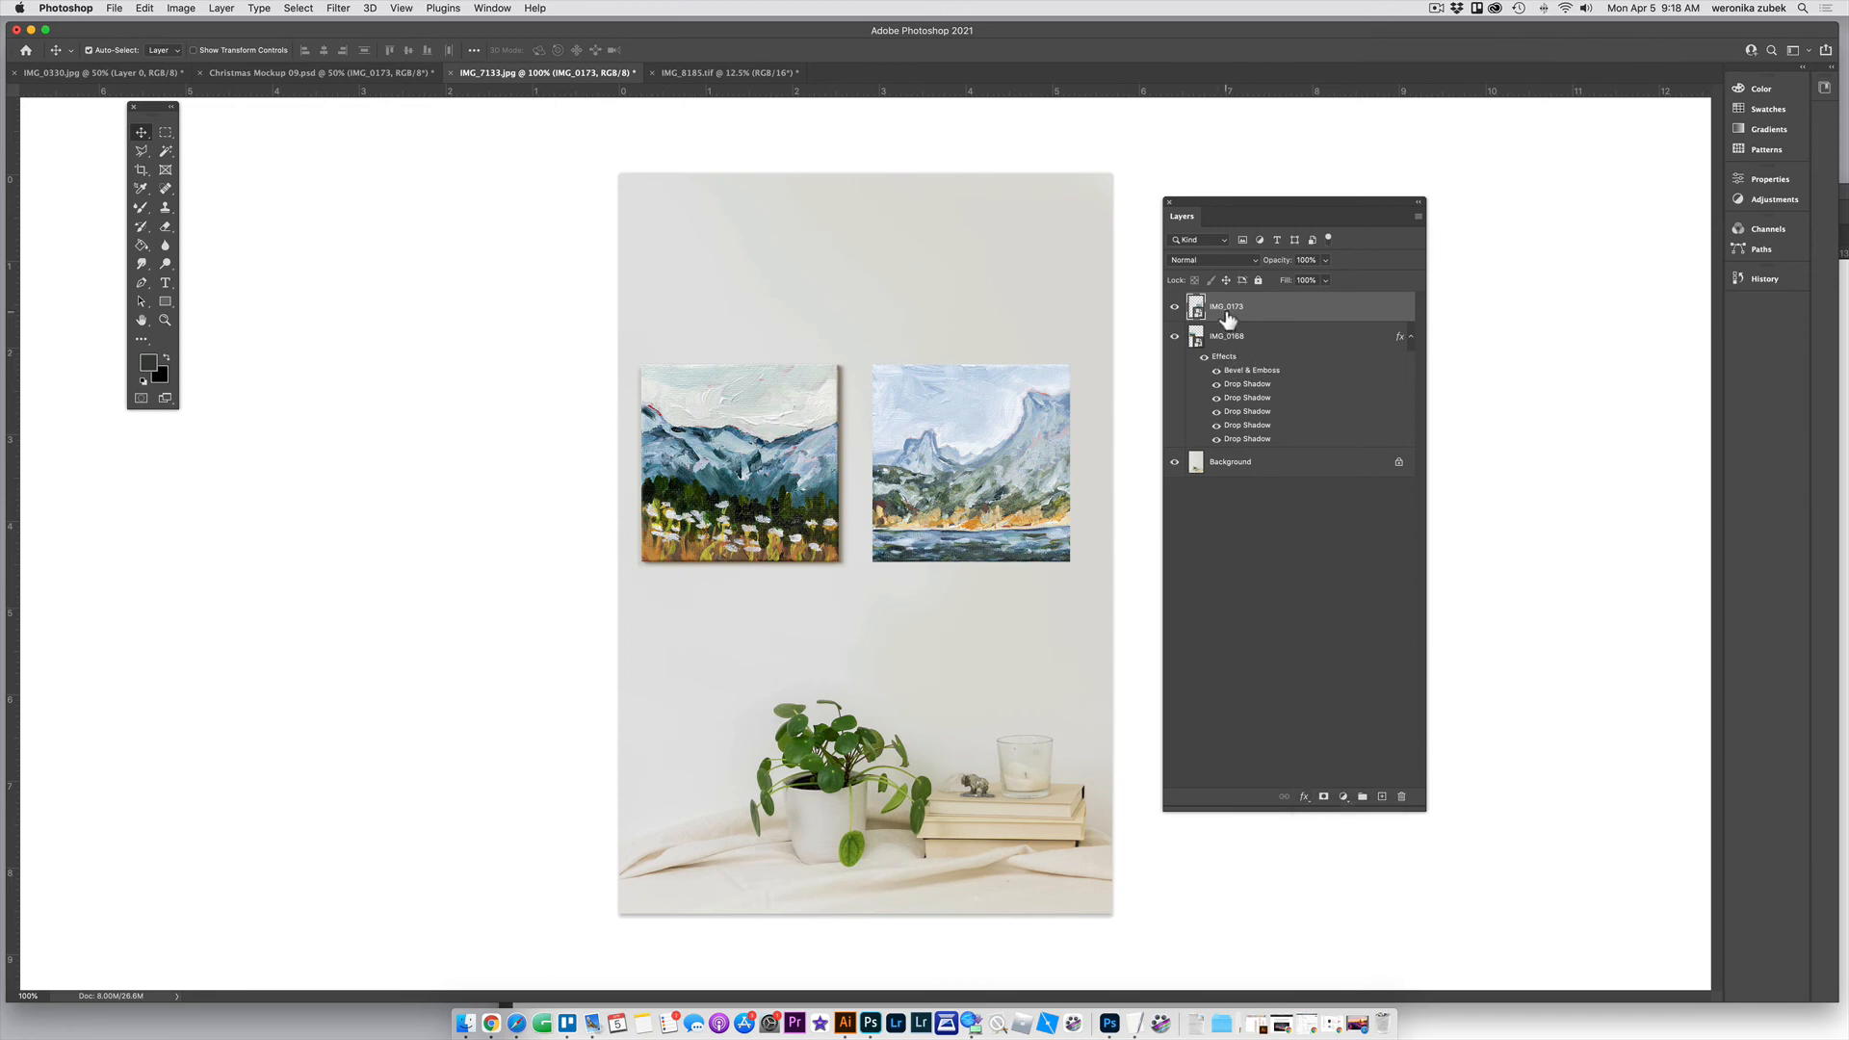
click(1224, 364)
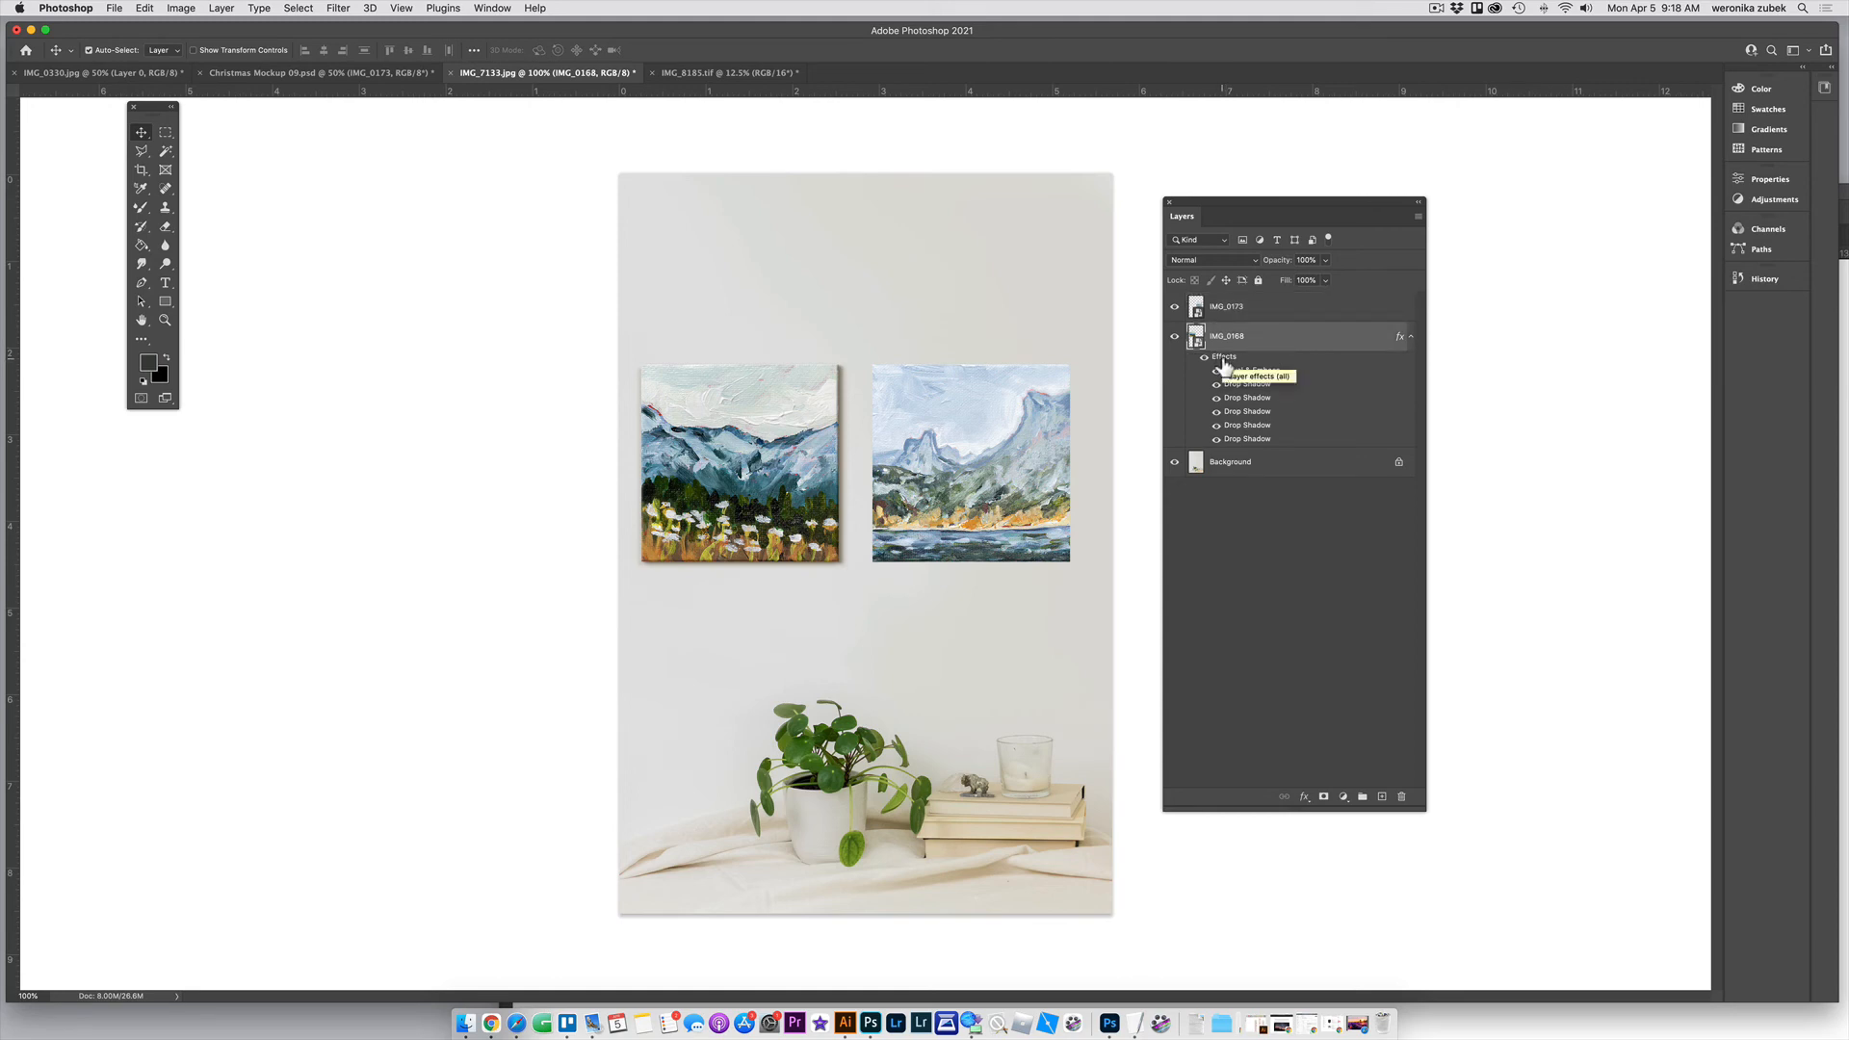
key(alt)
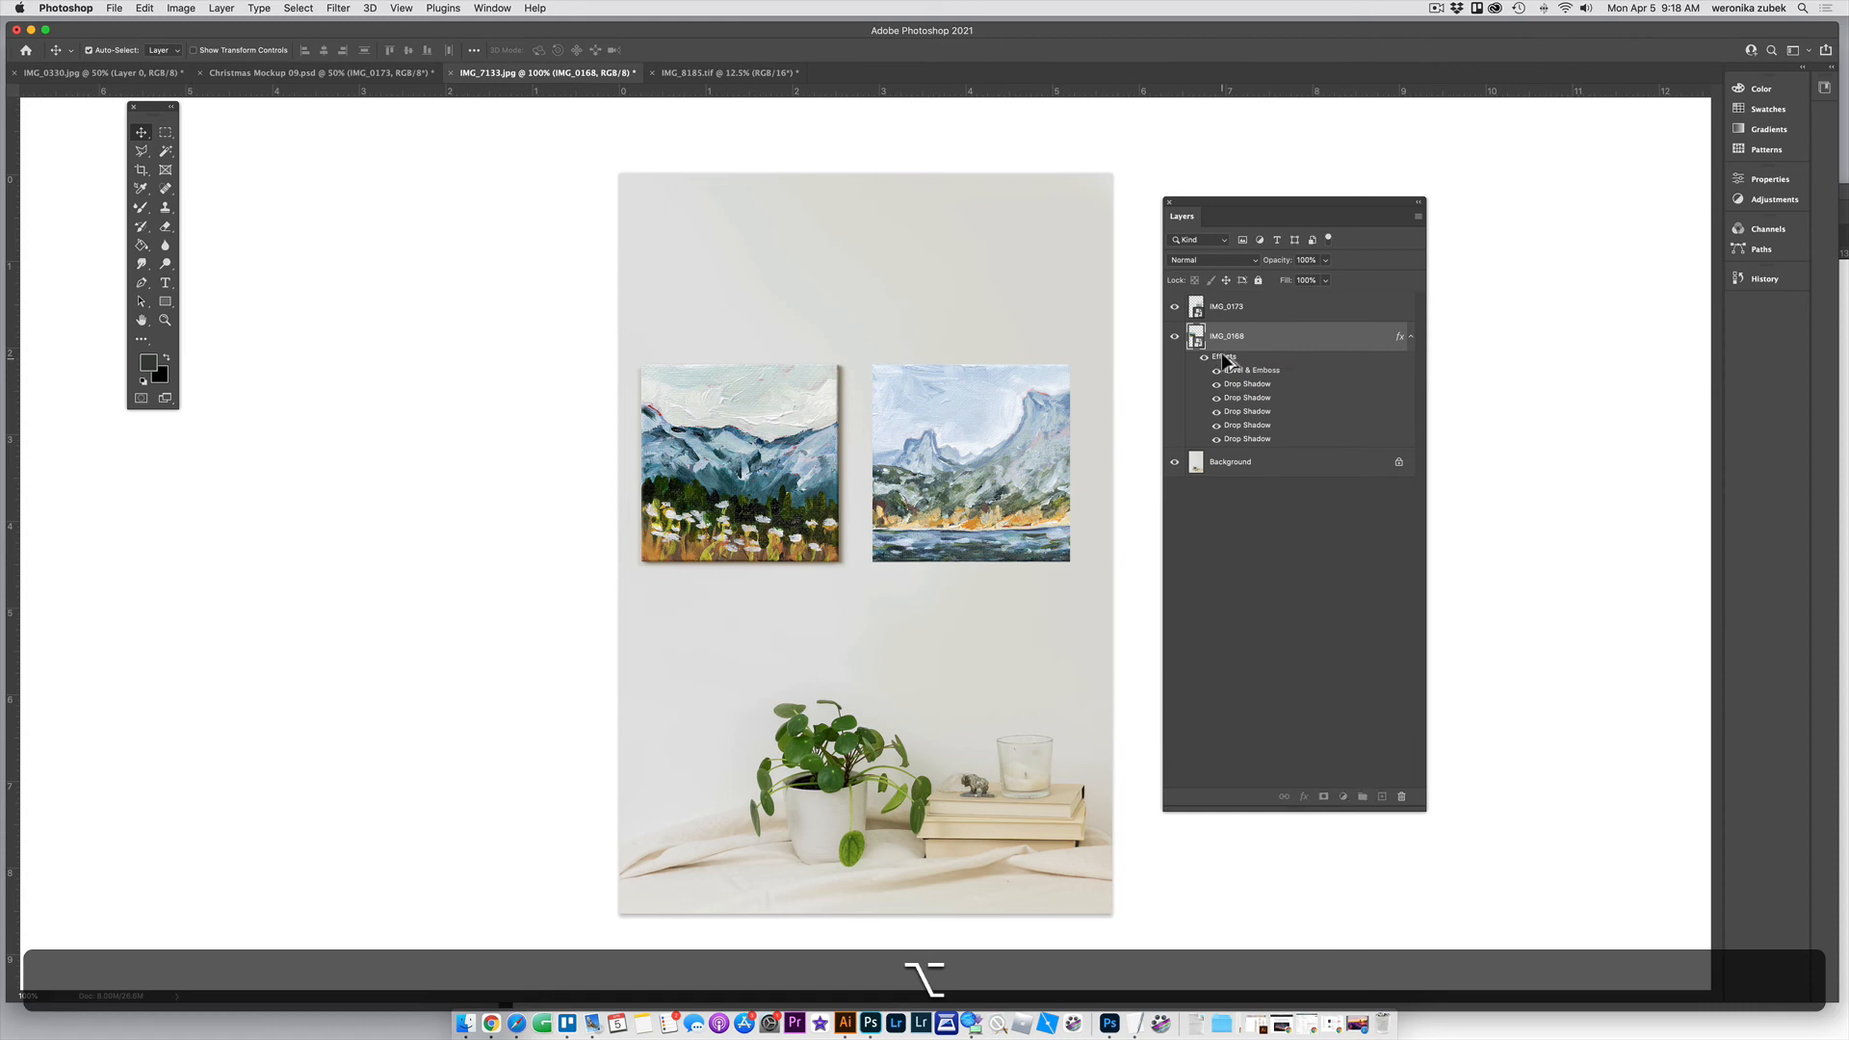
drag(1221, 339, 1220, 340)
drag(1218, 301, 1216, 305)
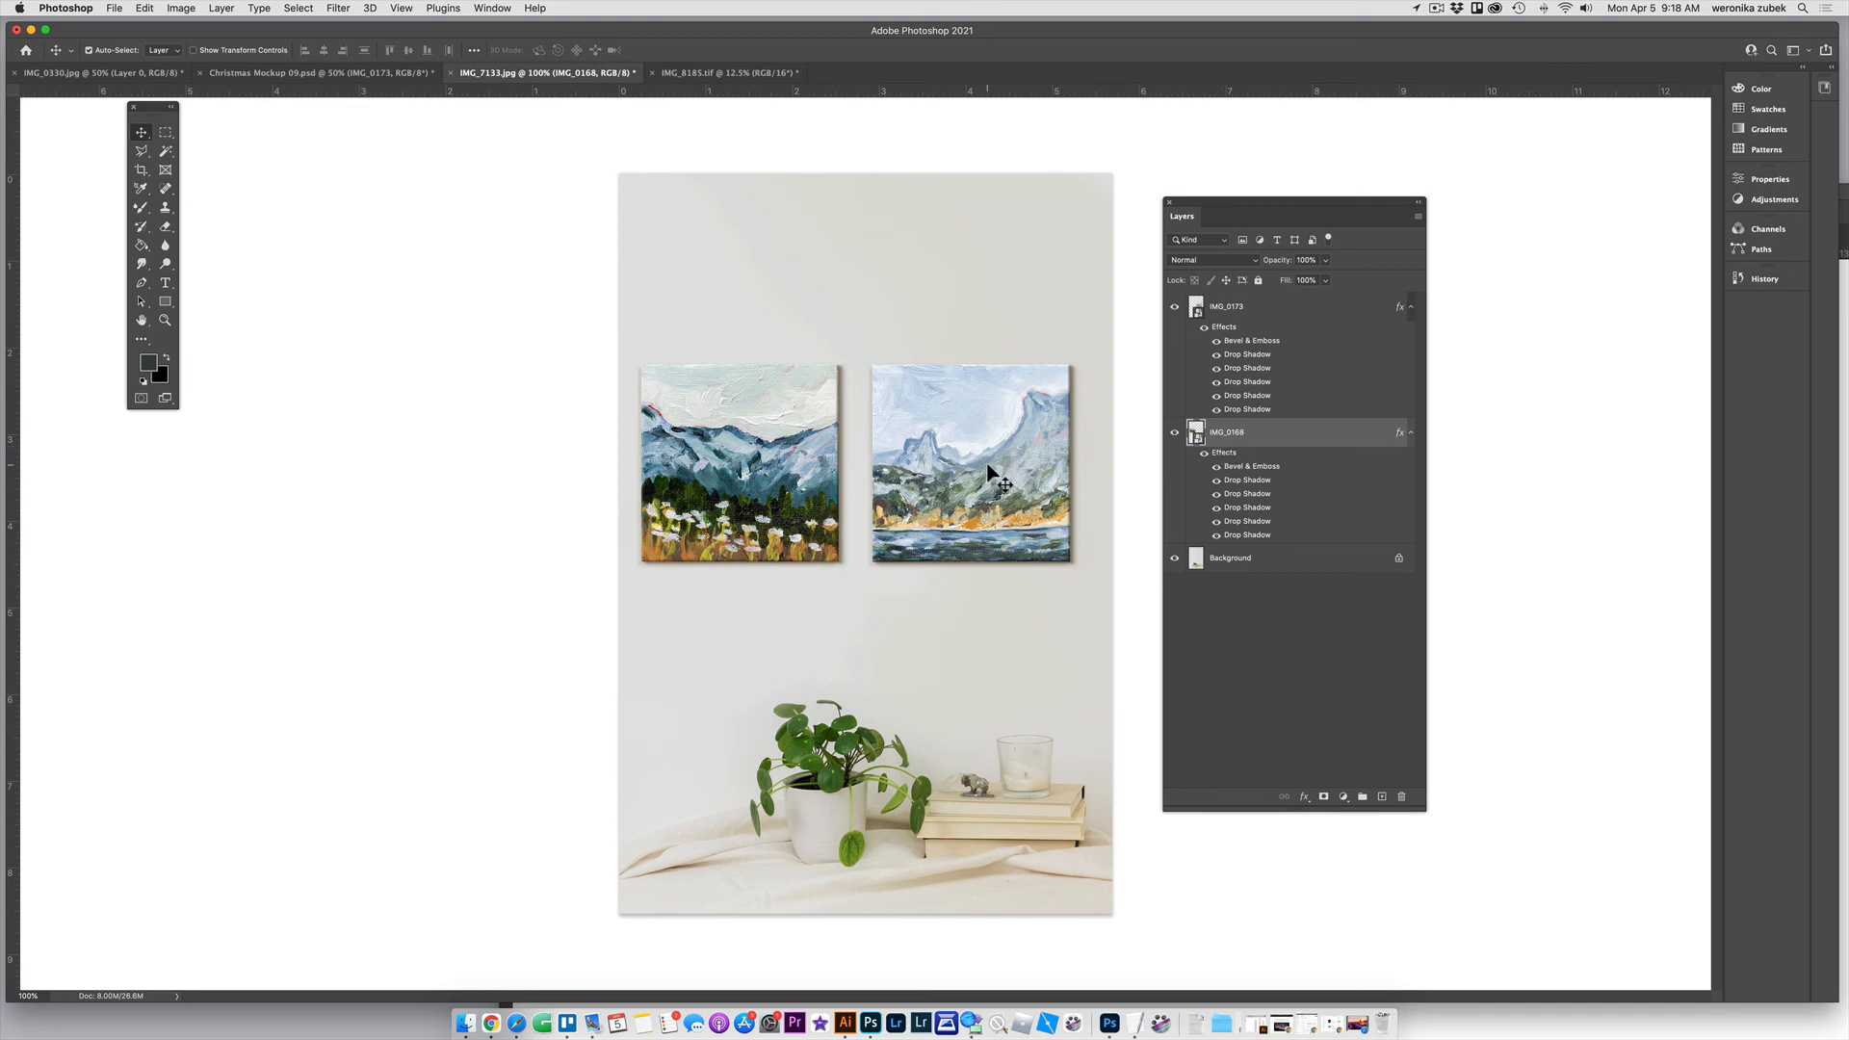
Shift both paintings slightly right so they hang as a narrowly spaced, centered pair, and check them from farther away
drag(800, 471, 811, 472)
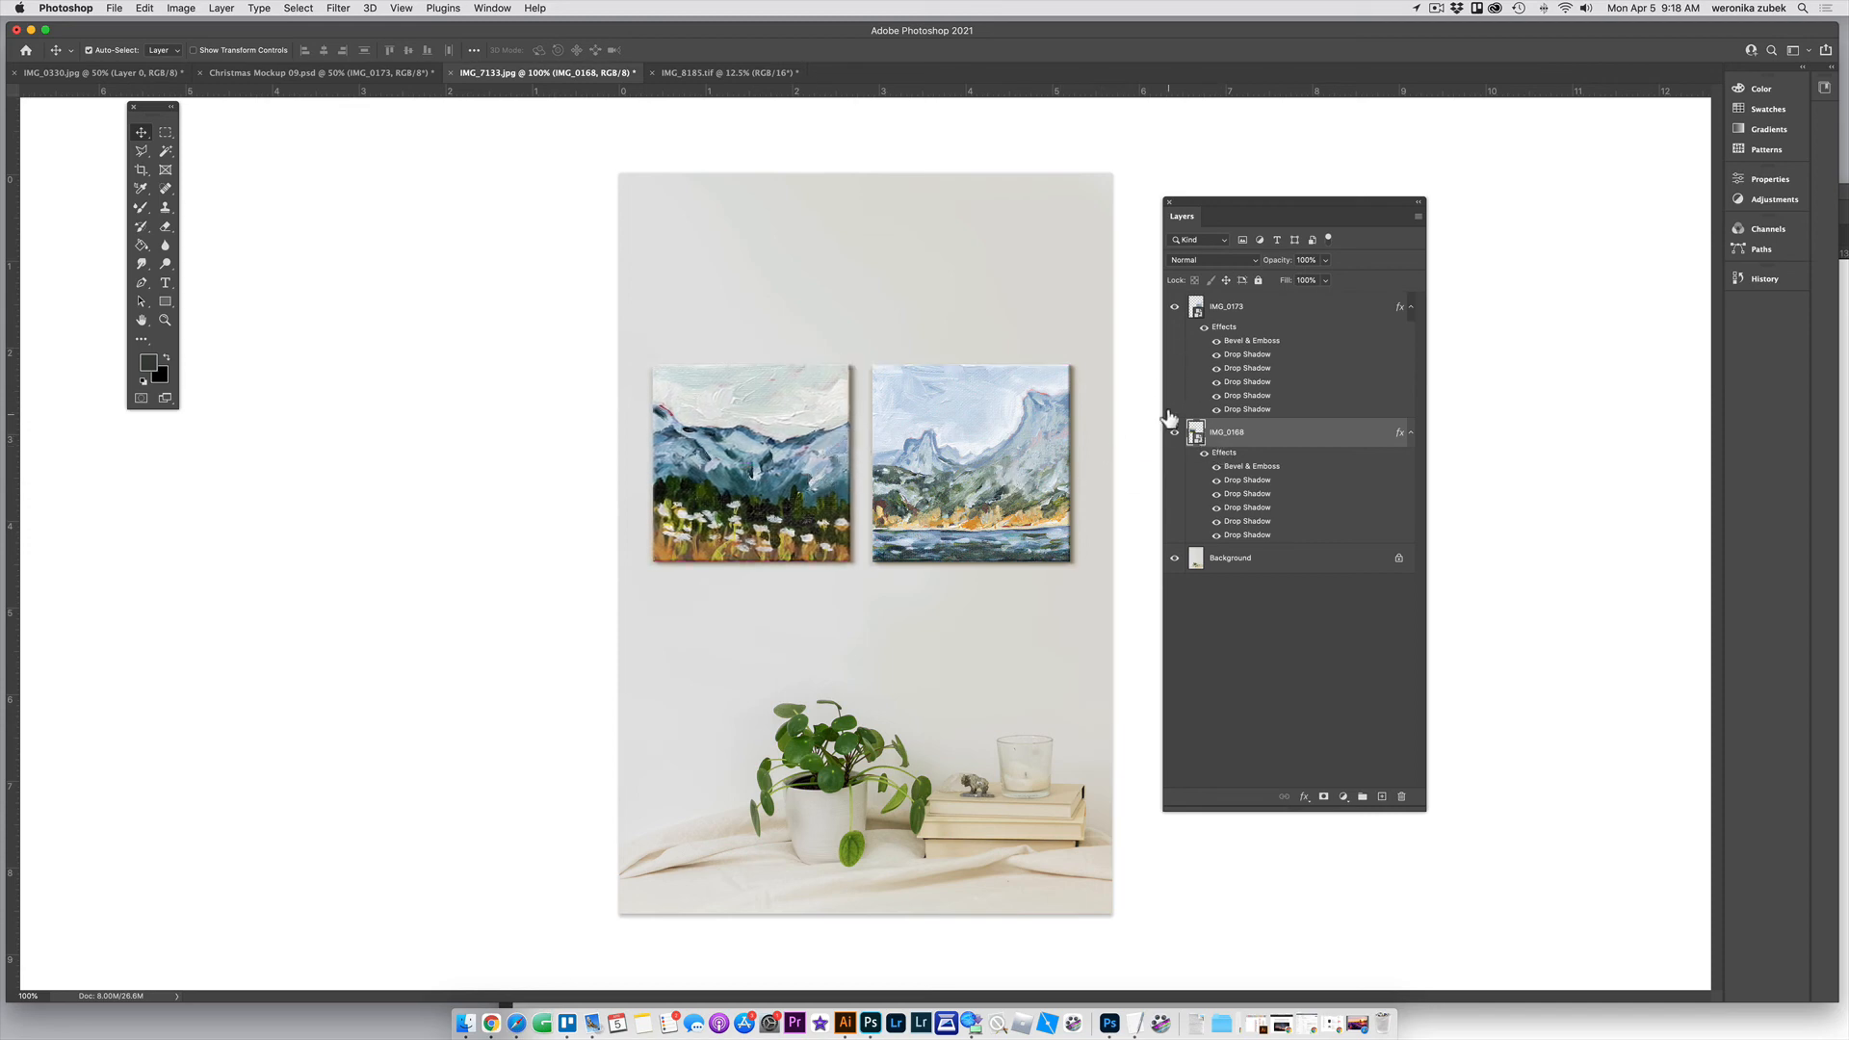
click(1229, 308)
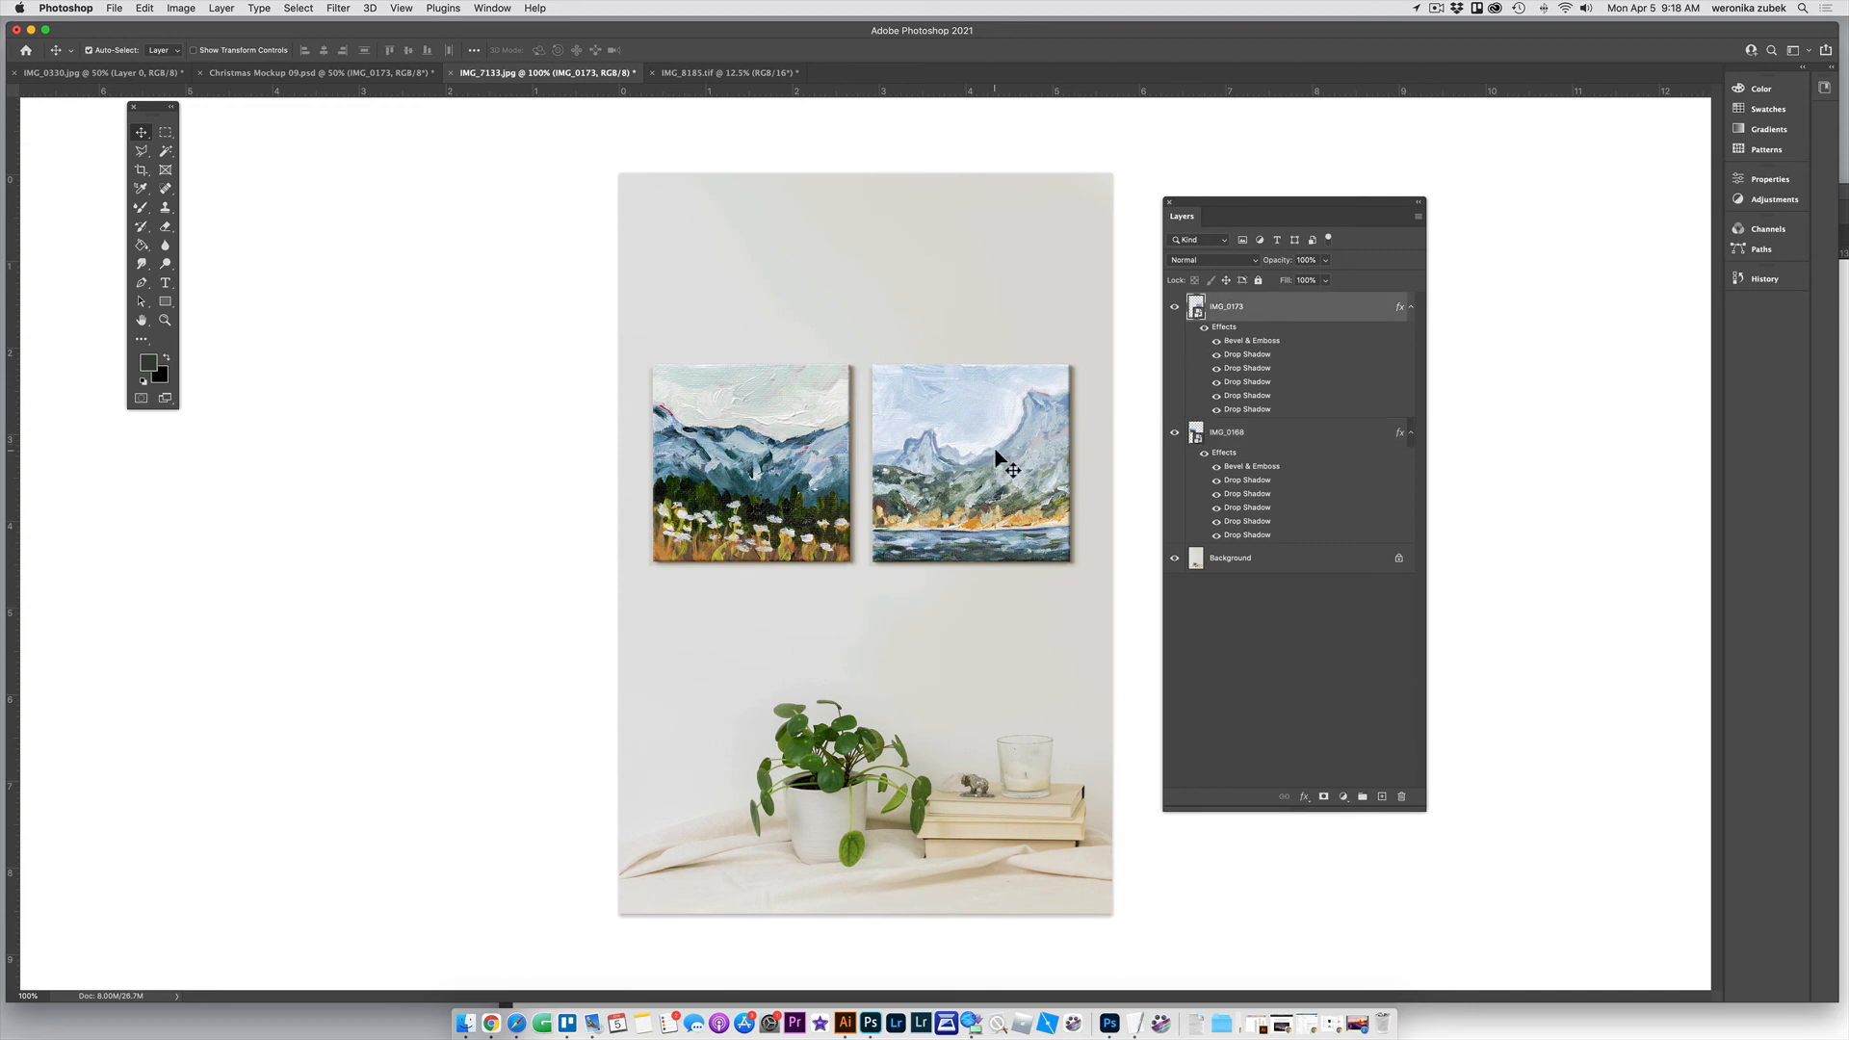
drag(995, 451, 1001, 450)
click(1225, 433)
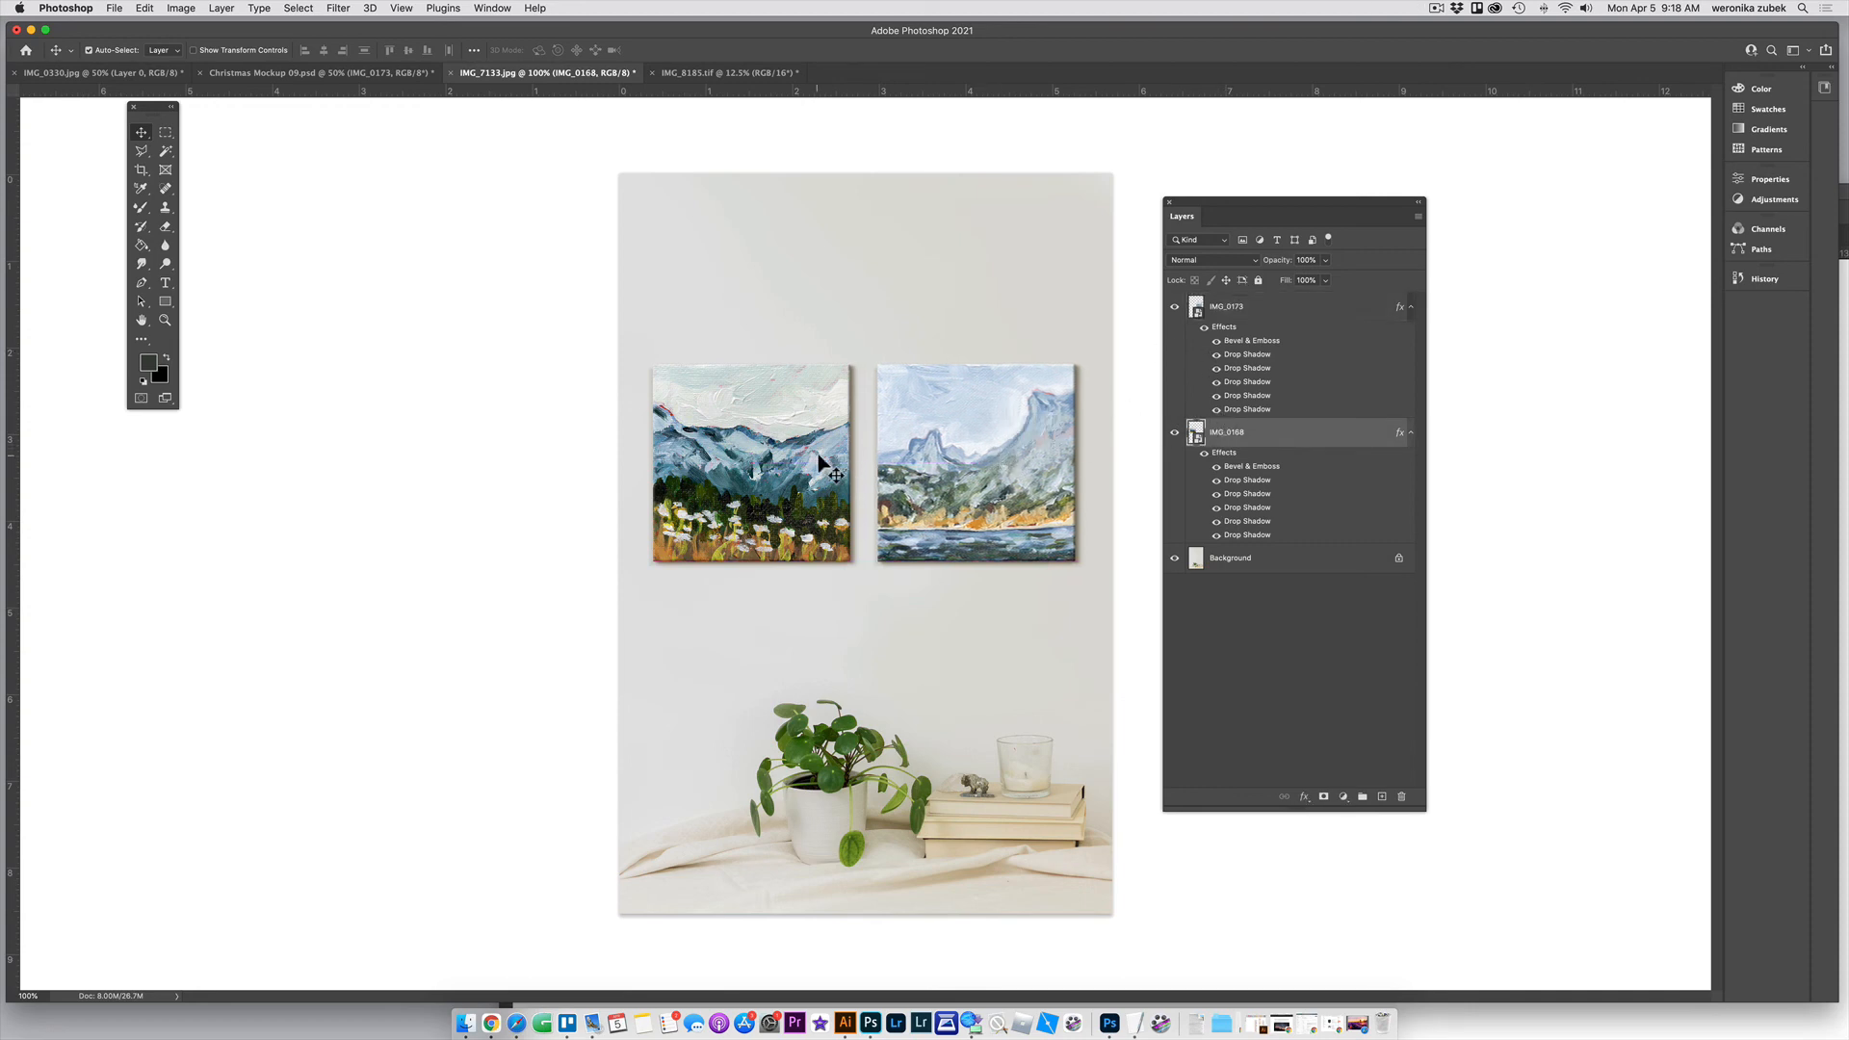
drag(816, 453, 820, 453)
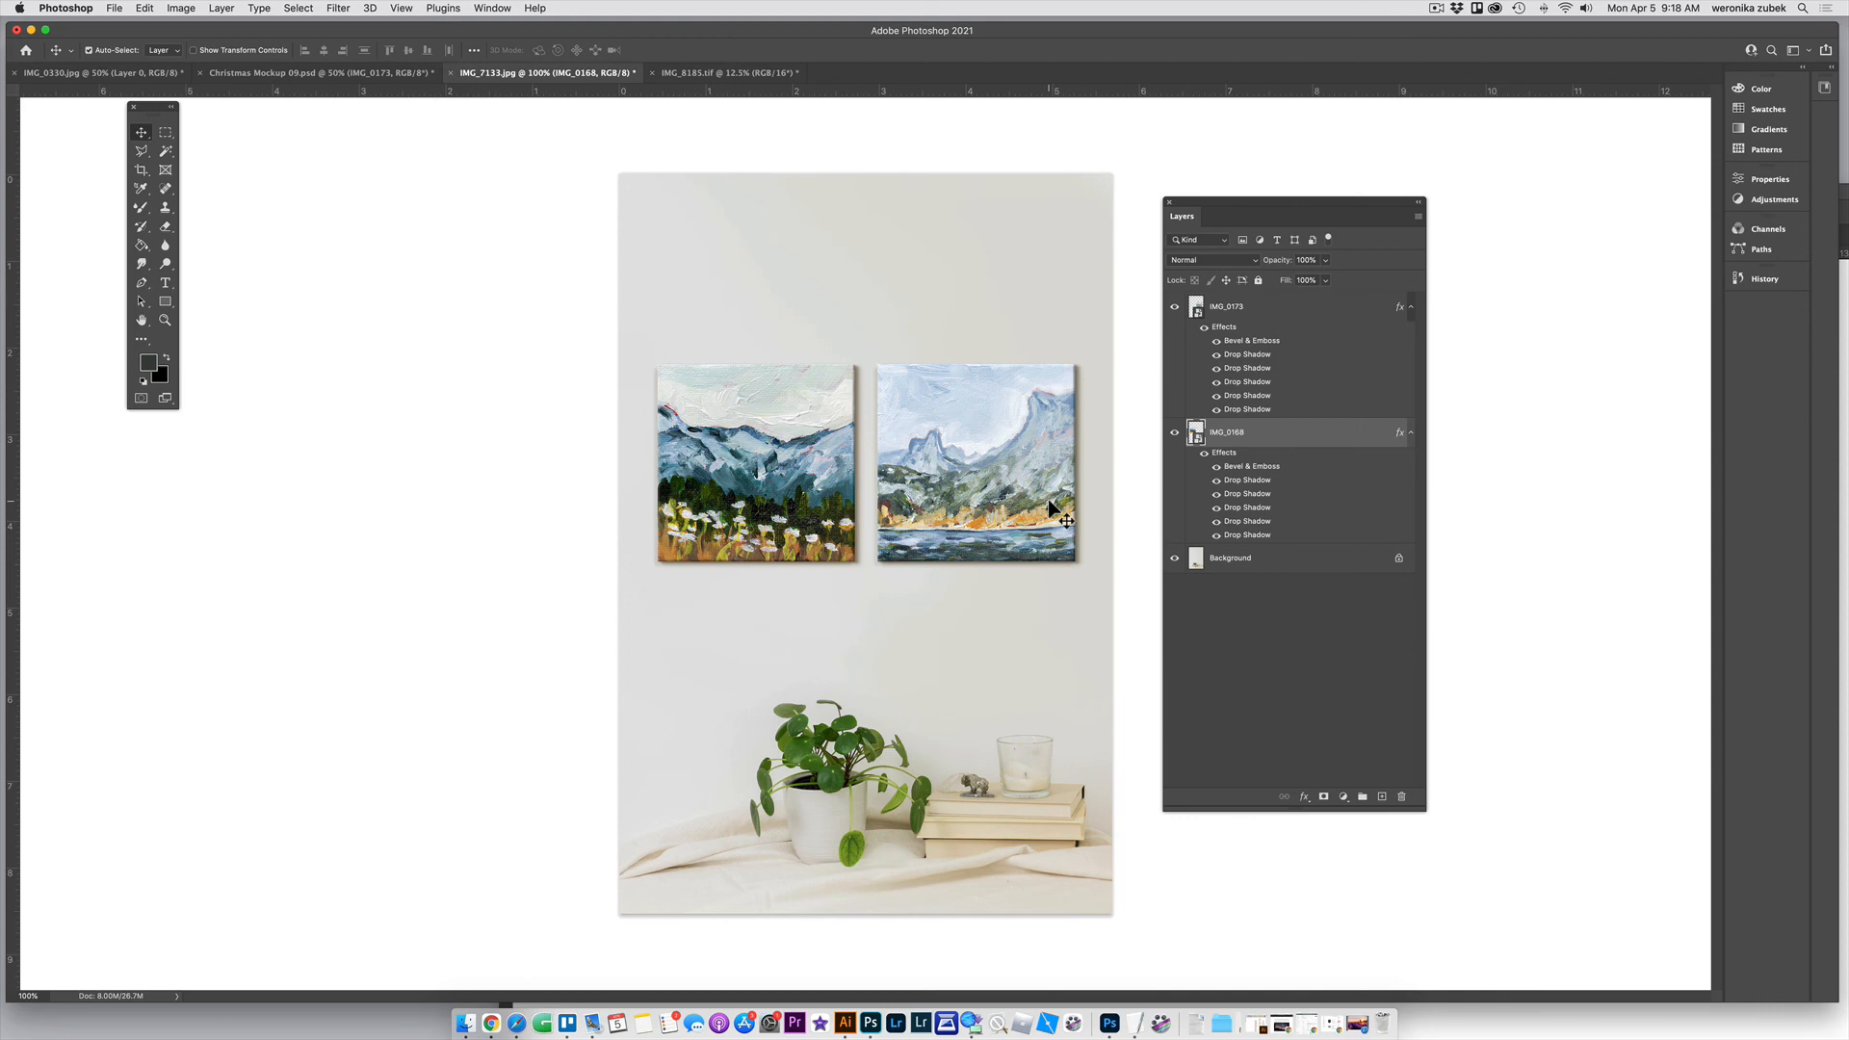
key(super+minus)
key(super+minus)
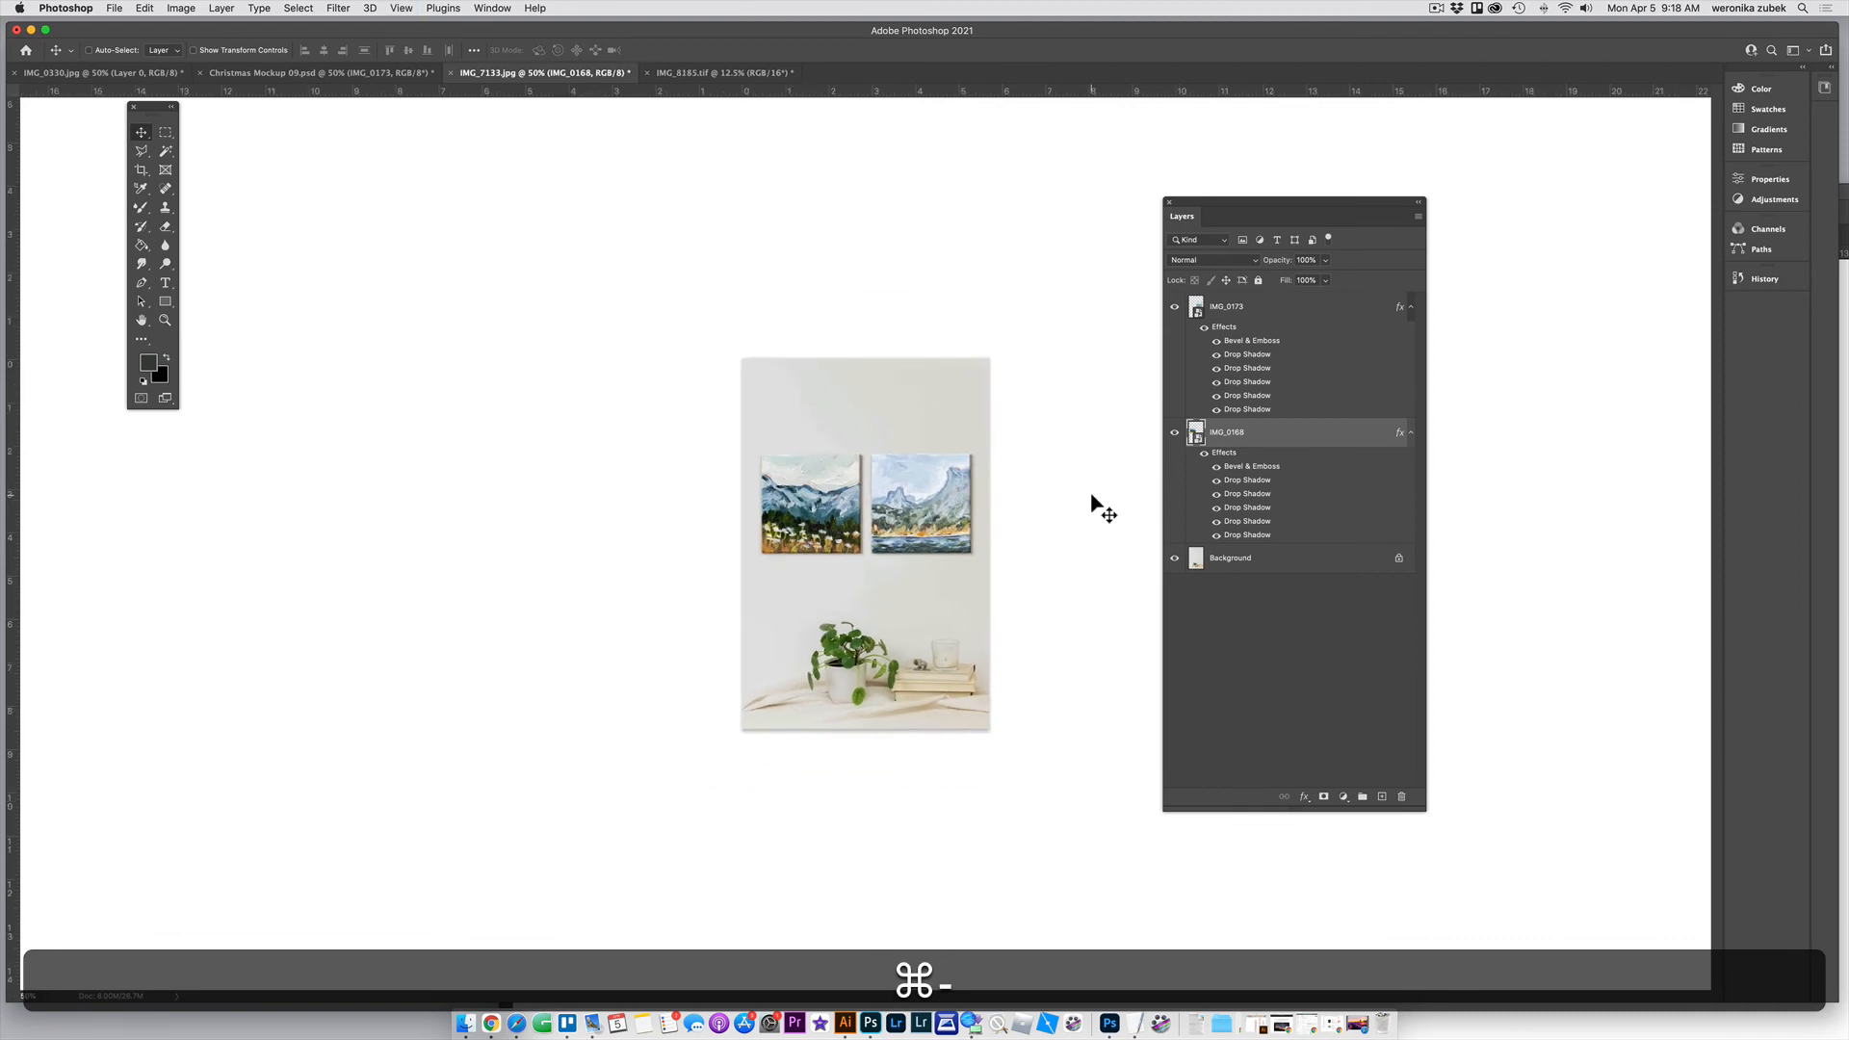
key(super+equal)
key(super+equal)
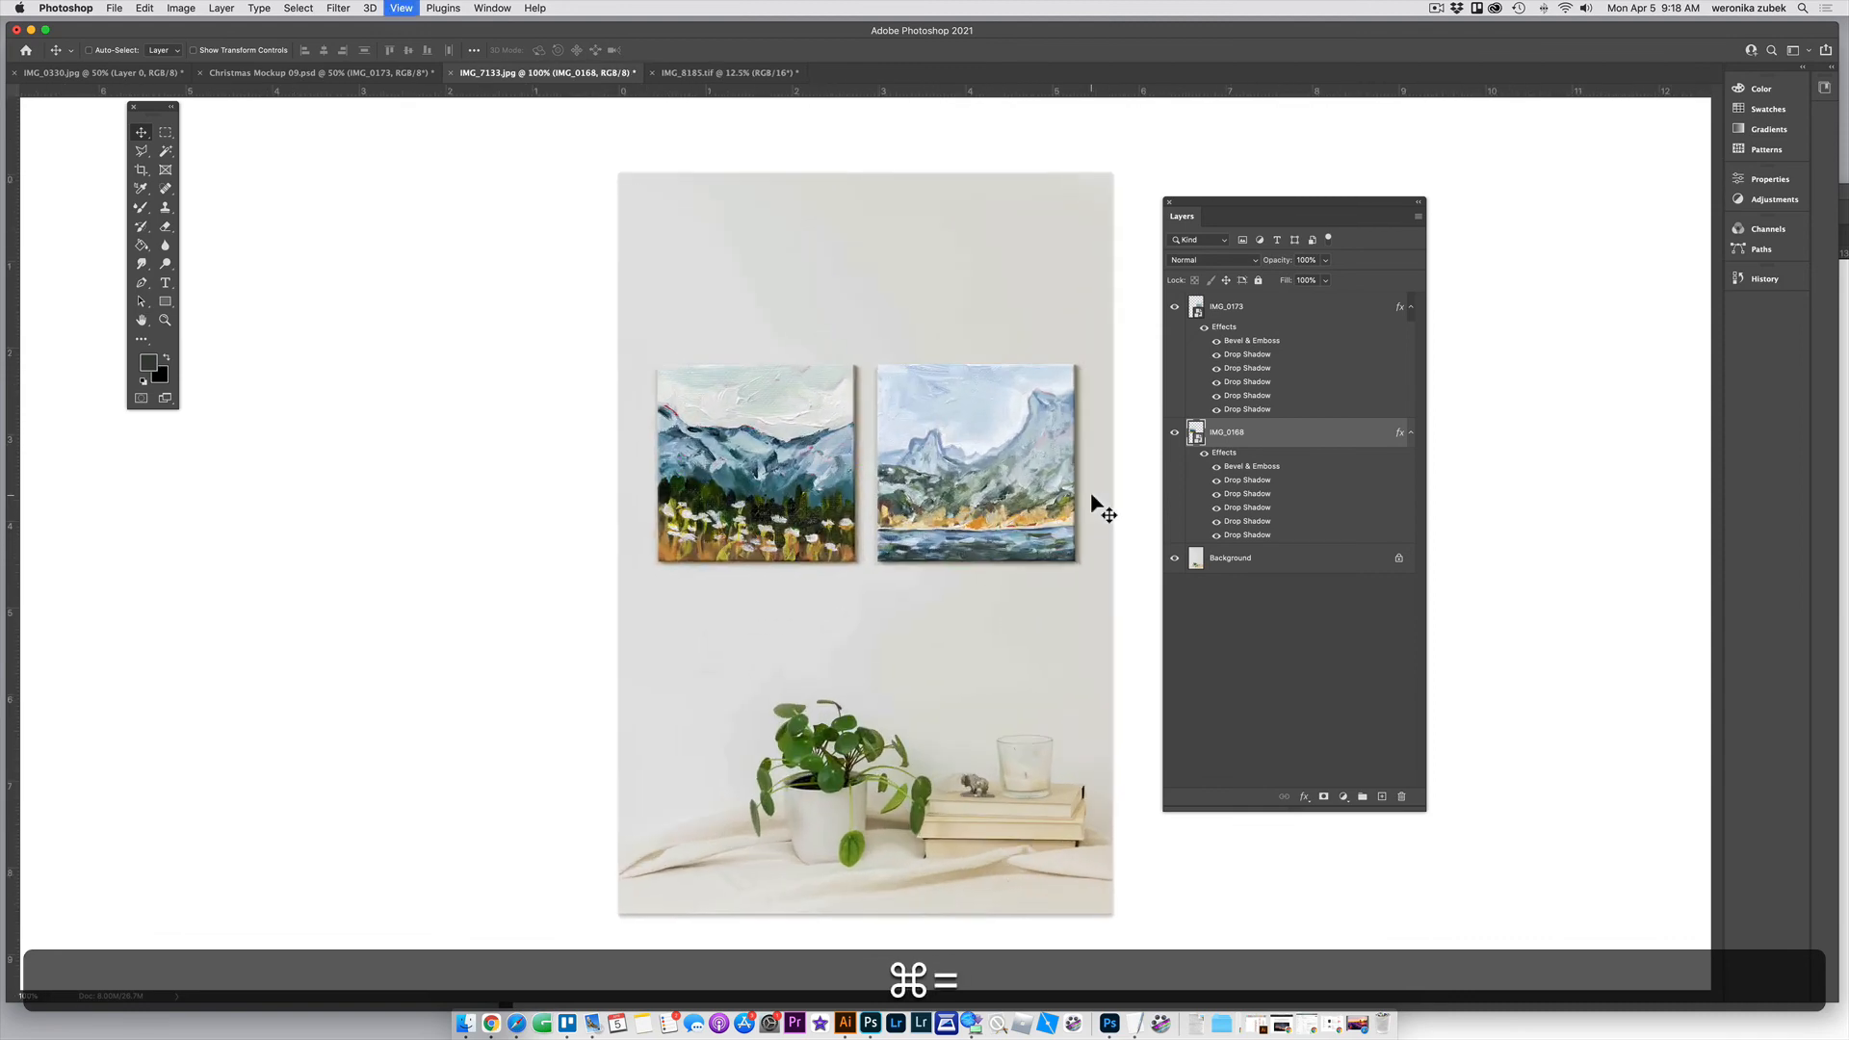
Compare the IMG_0168 painting with and without its bevel and each of its upper four drop shadows
click(1218, 468)
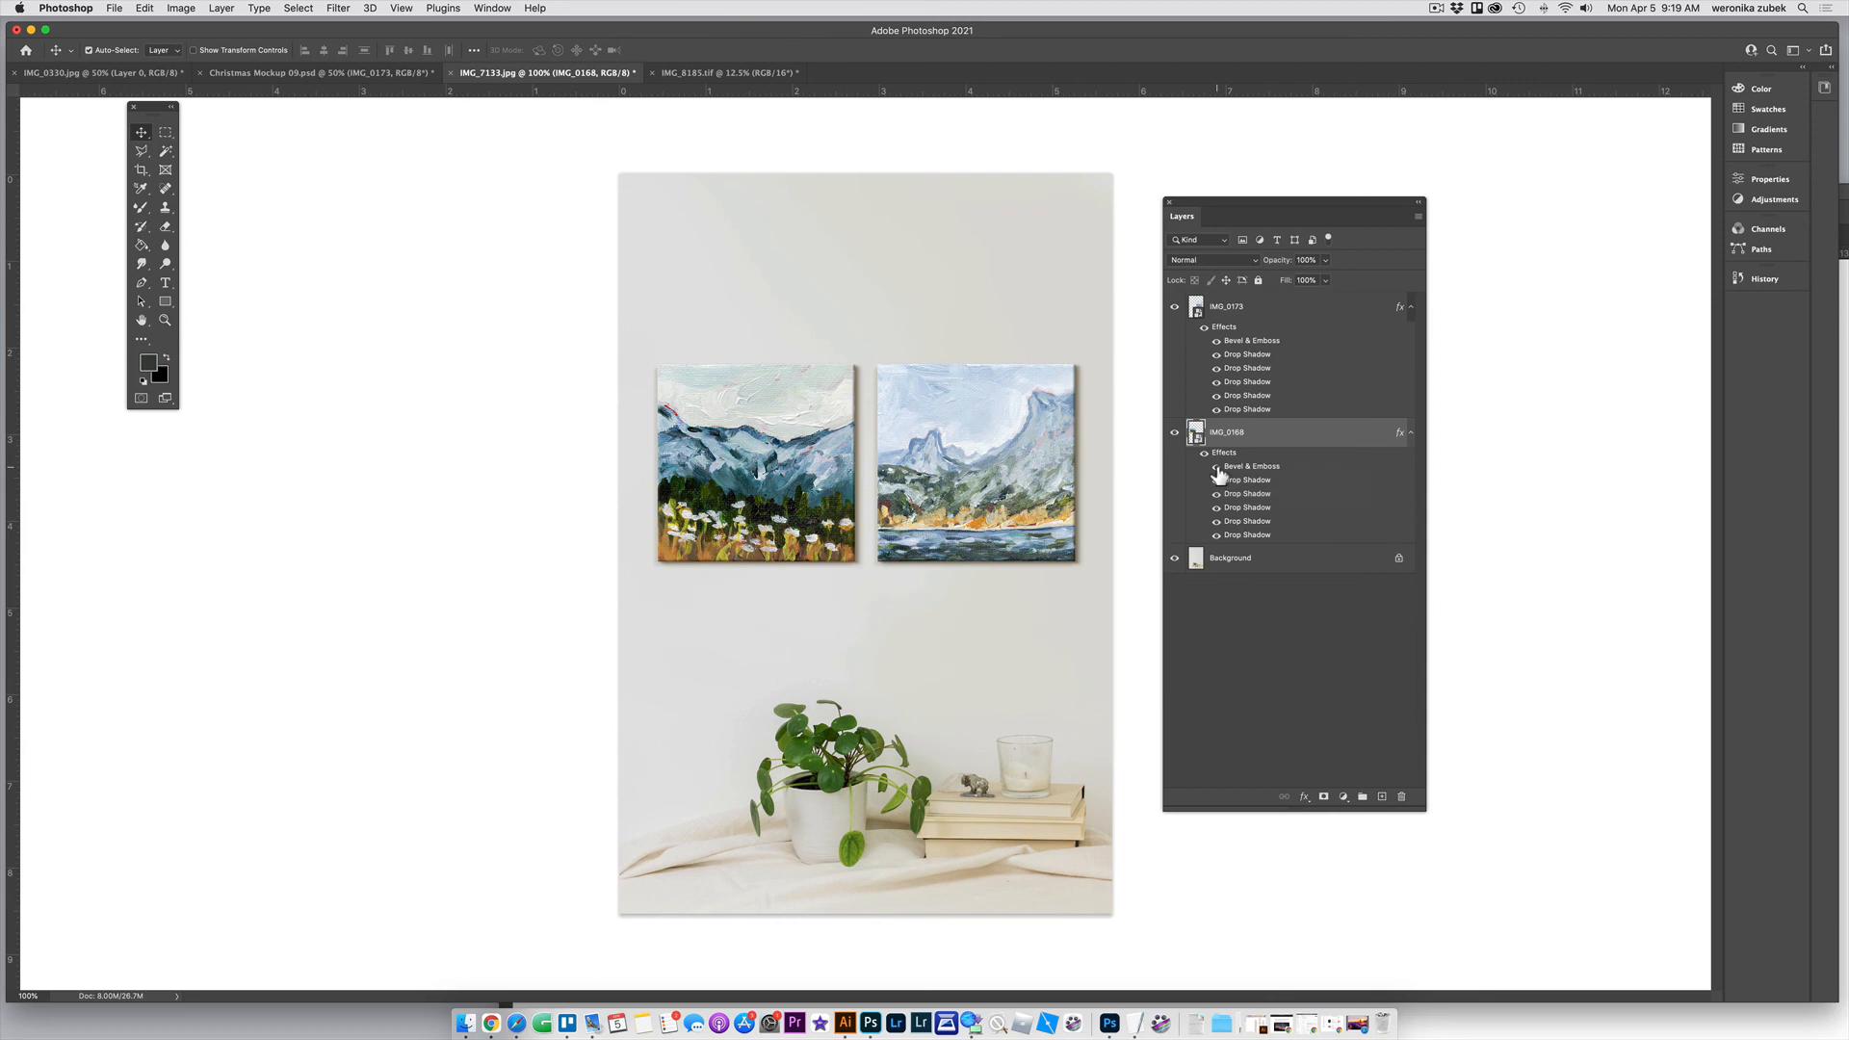
click(1217, 468)
click(1217, 468)
click(1217, 483)
click(1216, 483)
click(1216, 495)
click(1216, 494)
click(1217, 508)
click(1216, 508)
click(1216, 521)
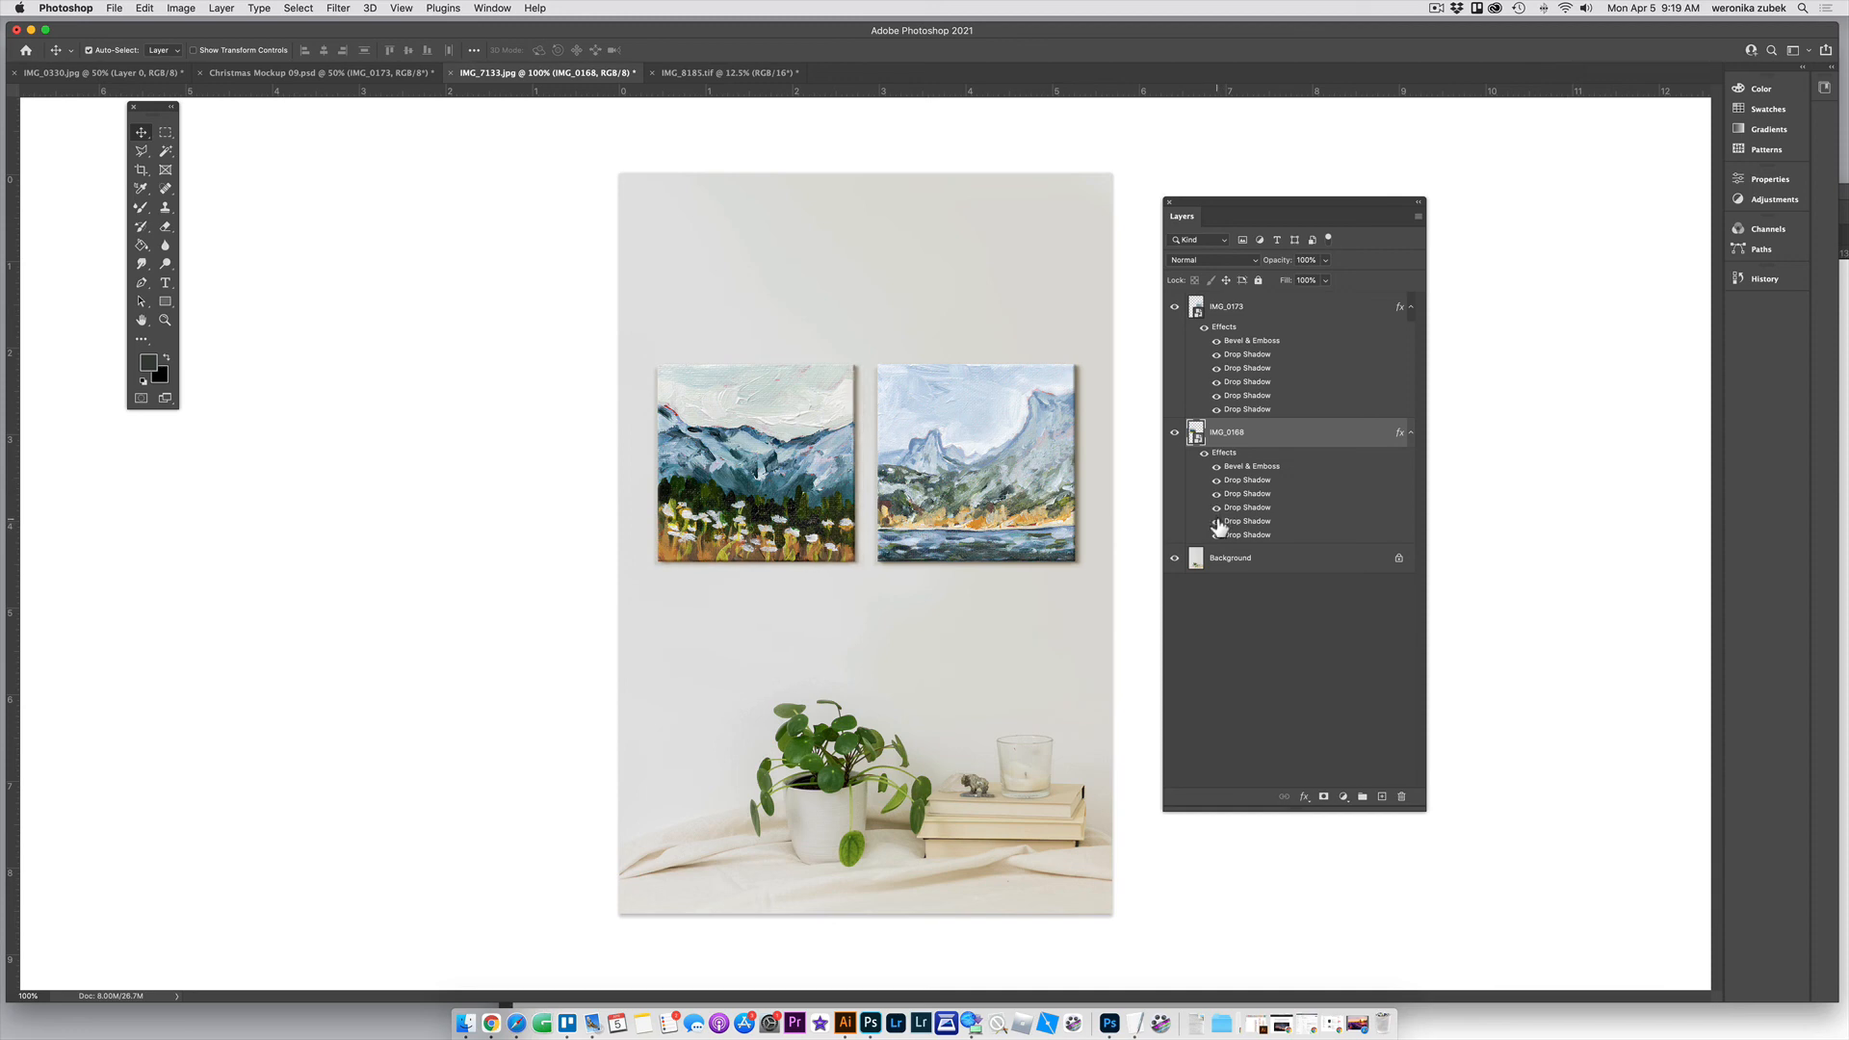
click(1217, 522)
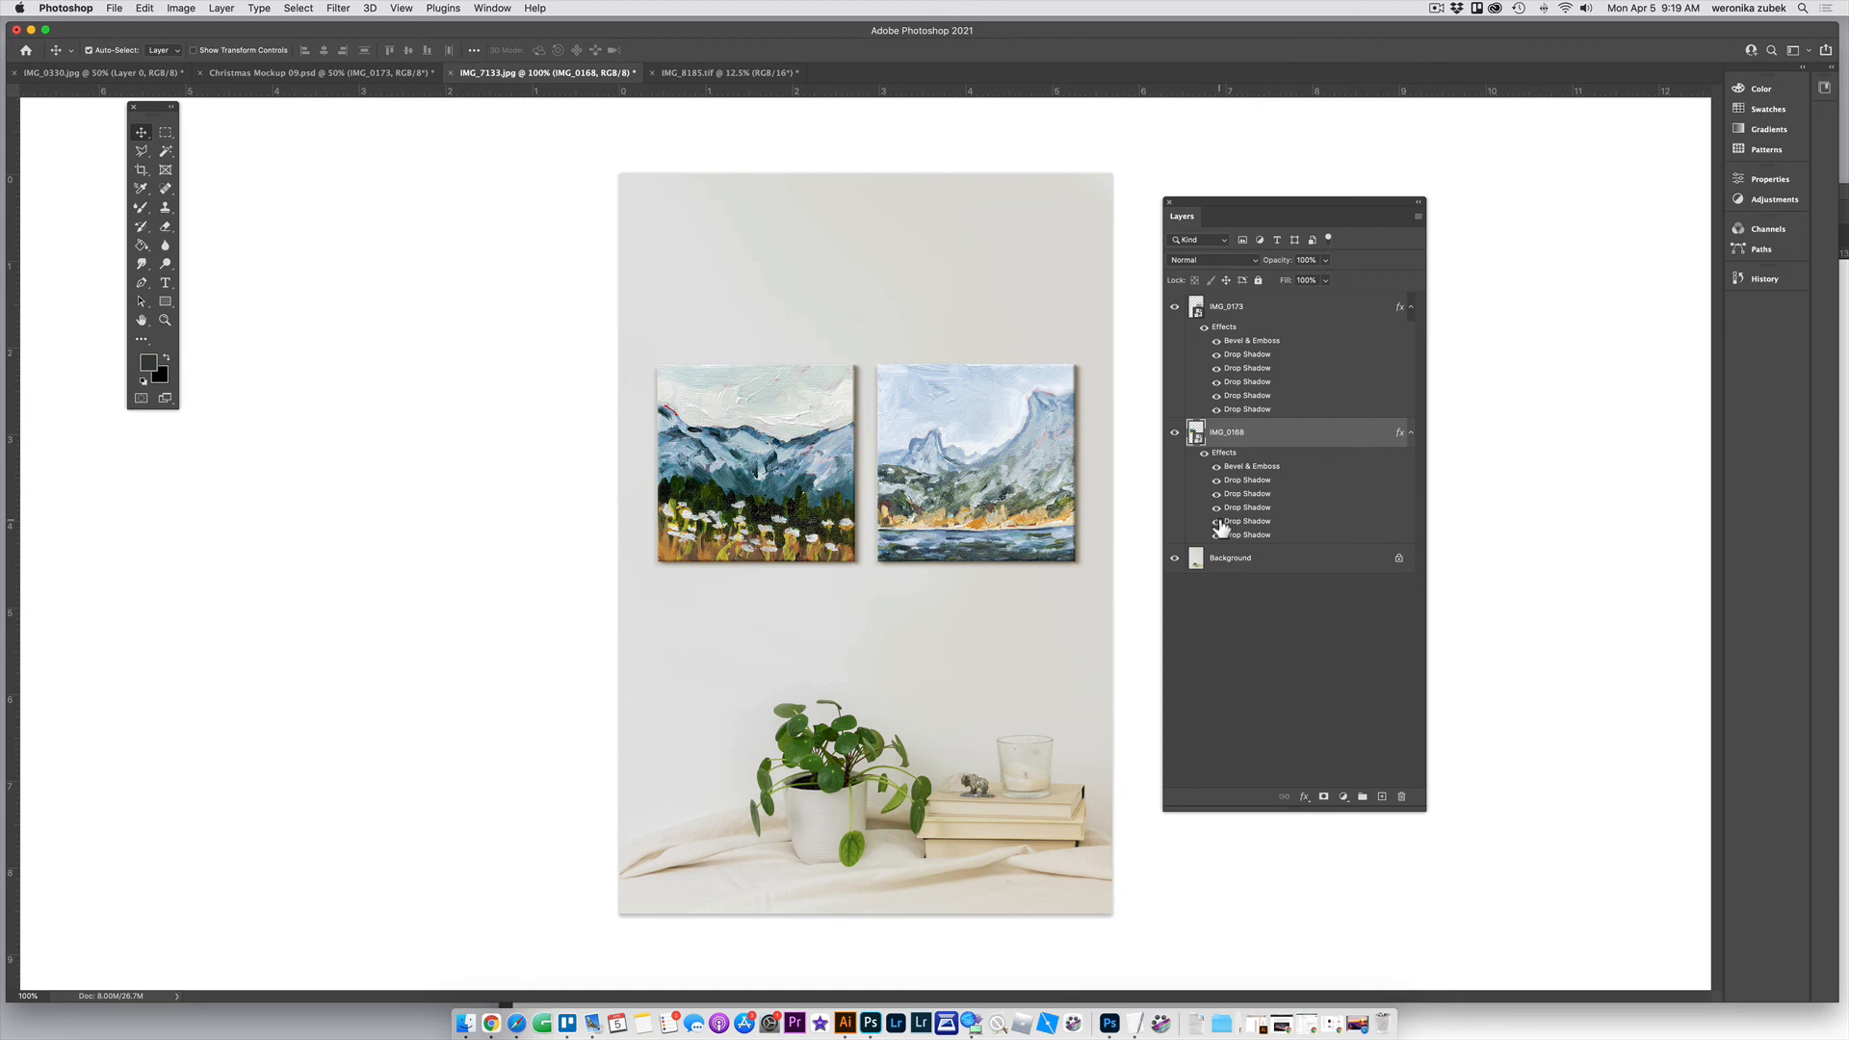
click(1217, 522)
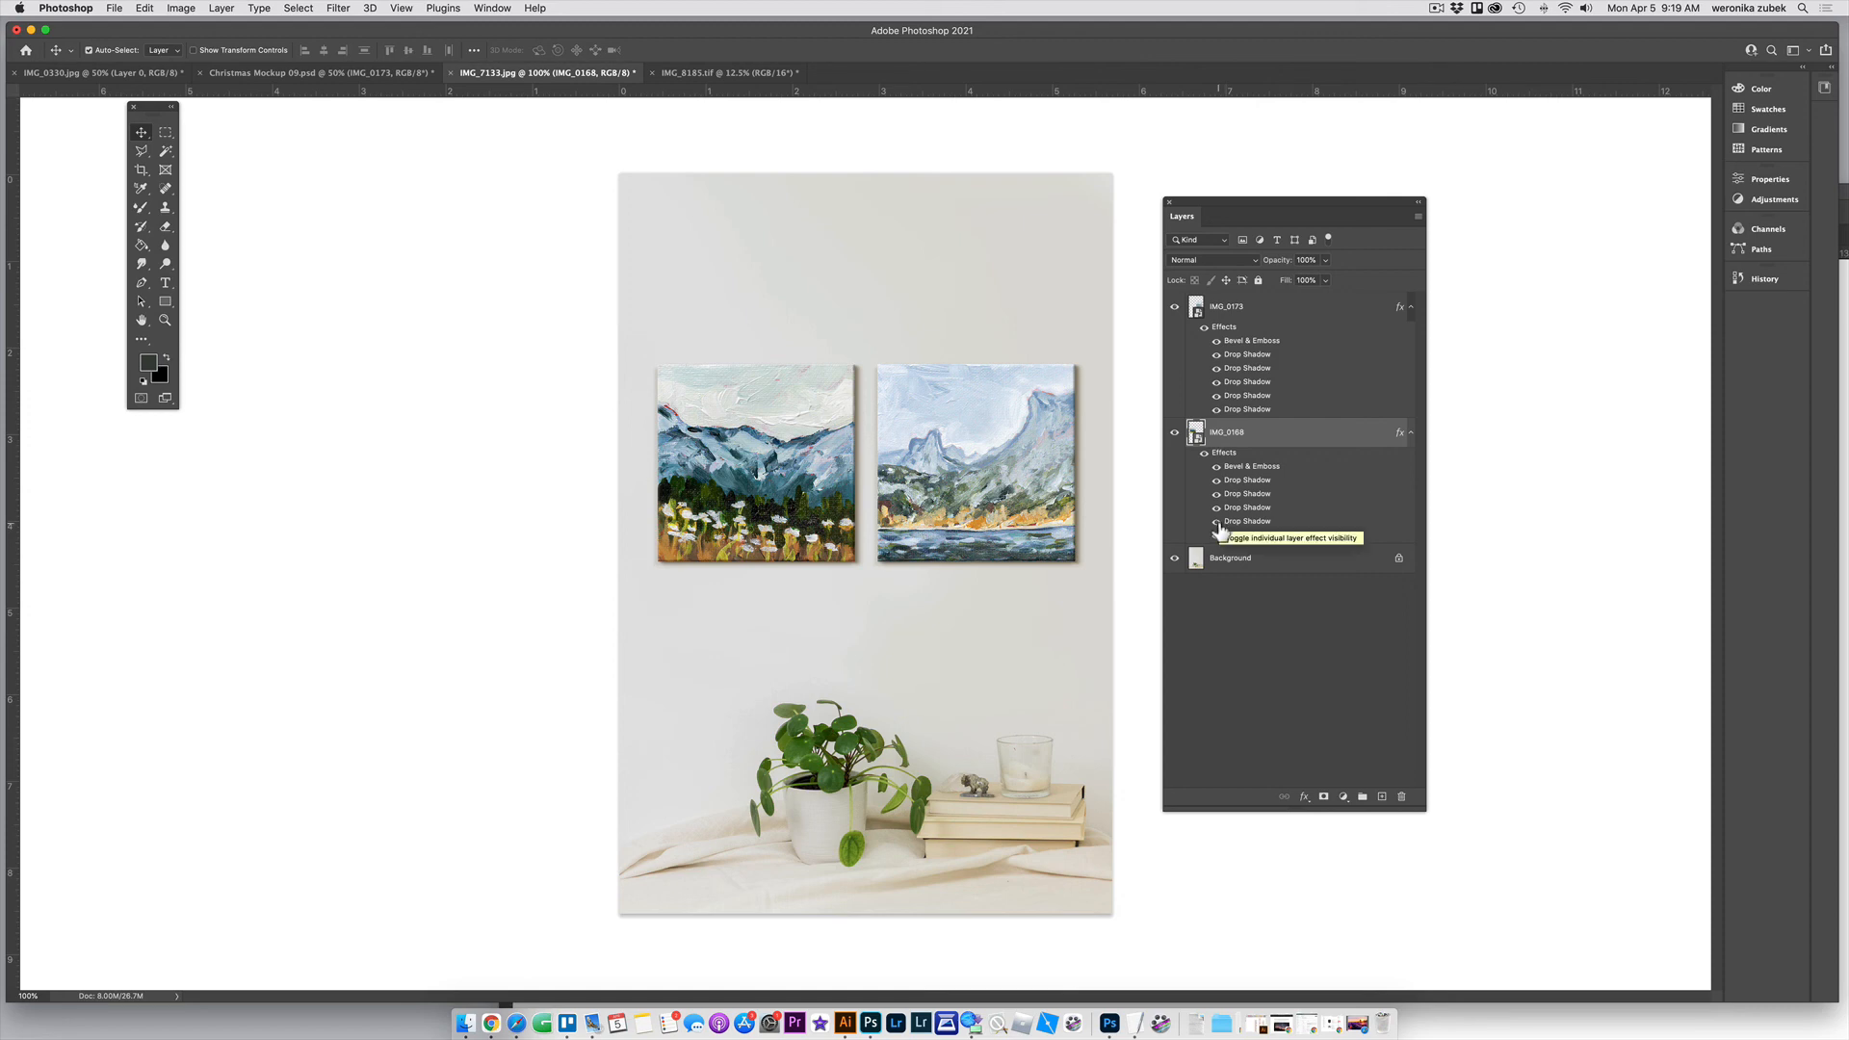